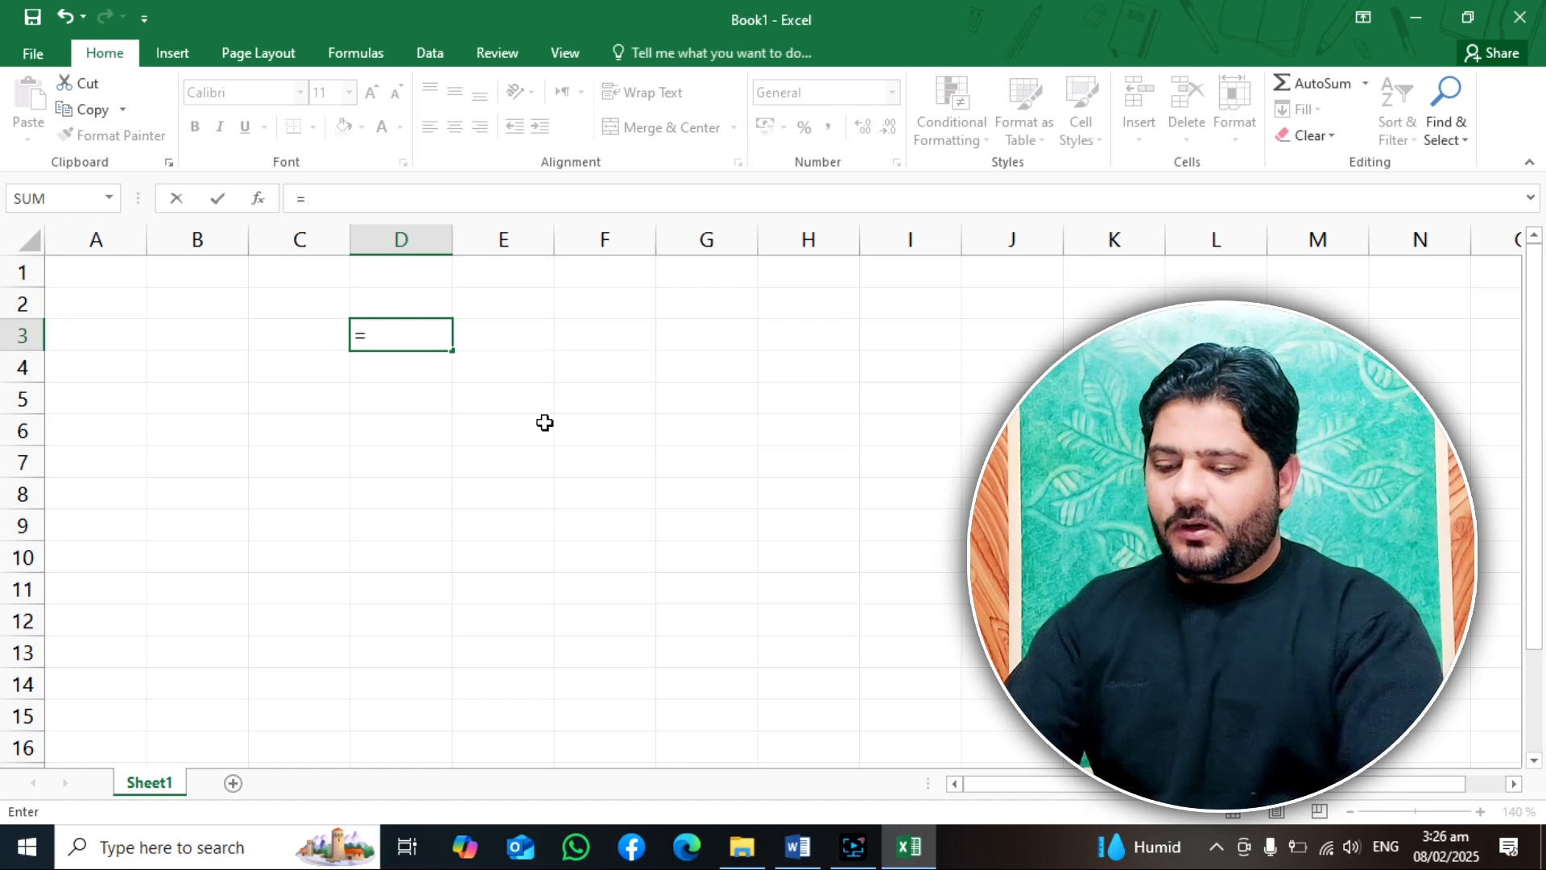
type("if")
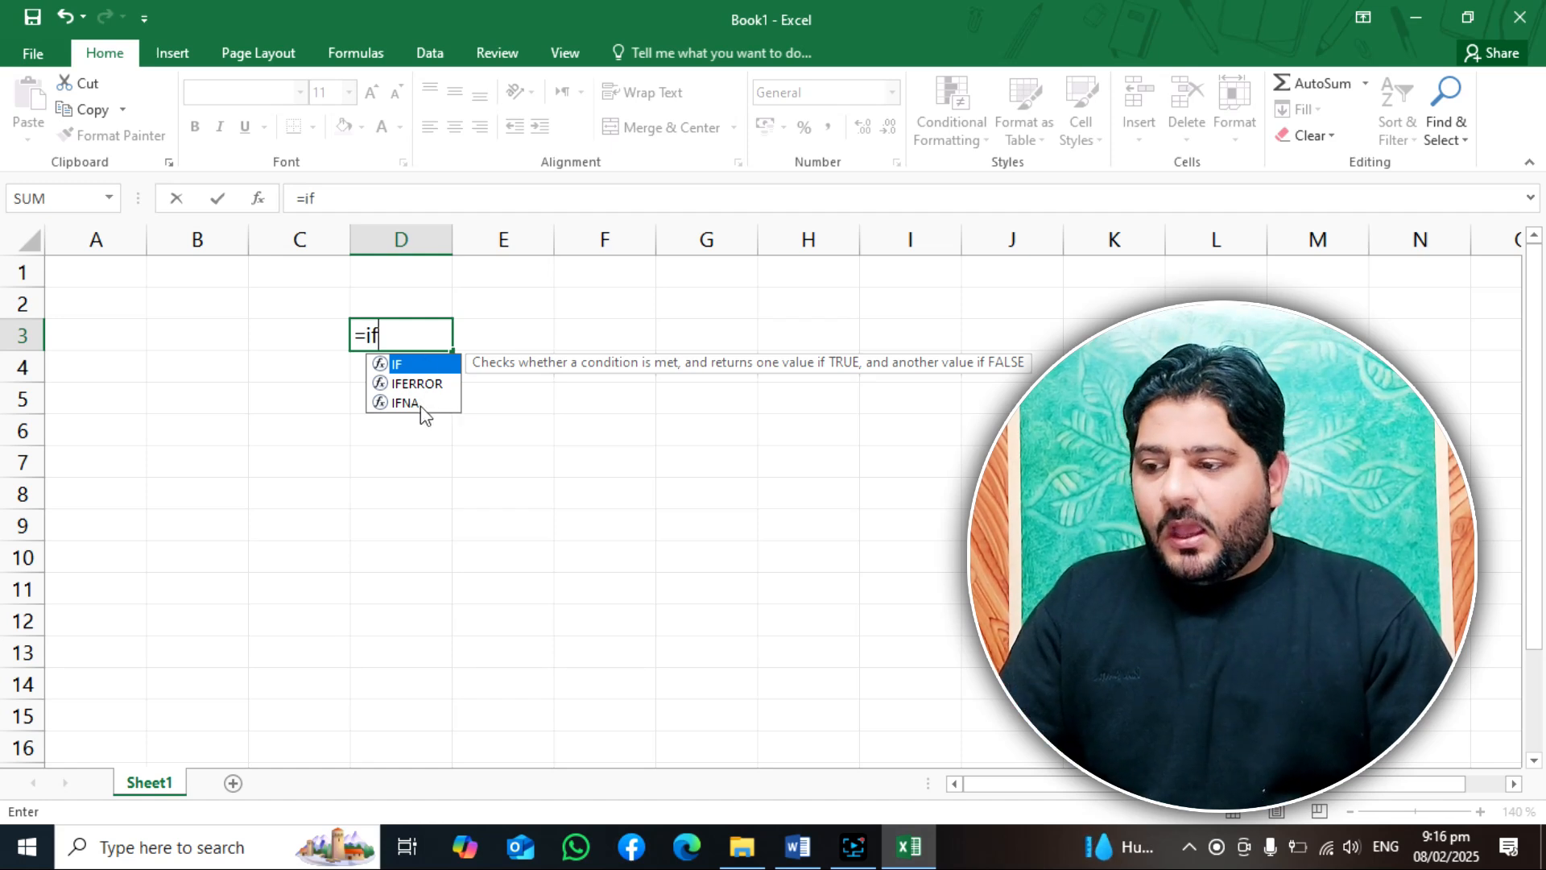
key("Escape")
key("Escape")
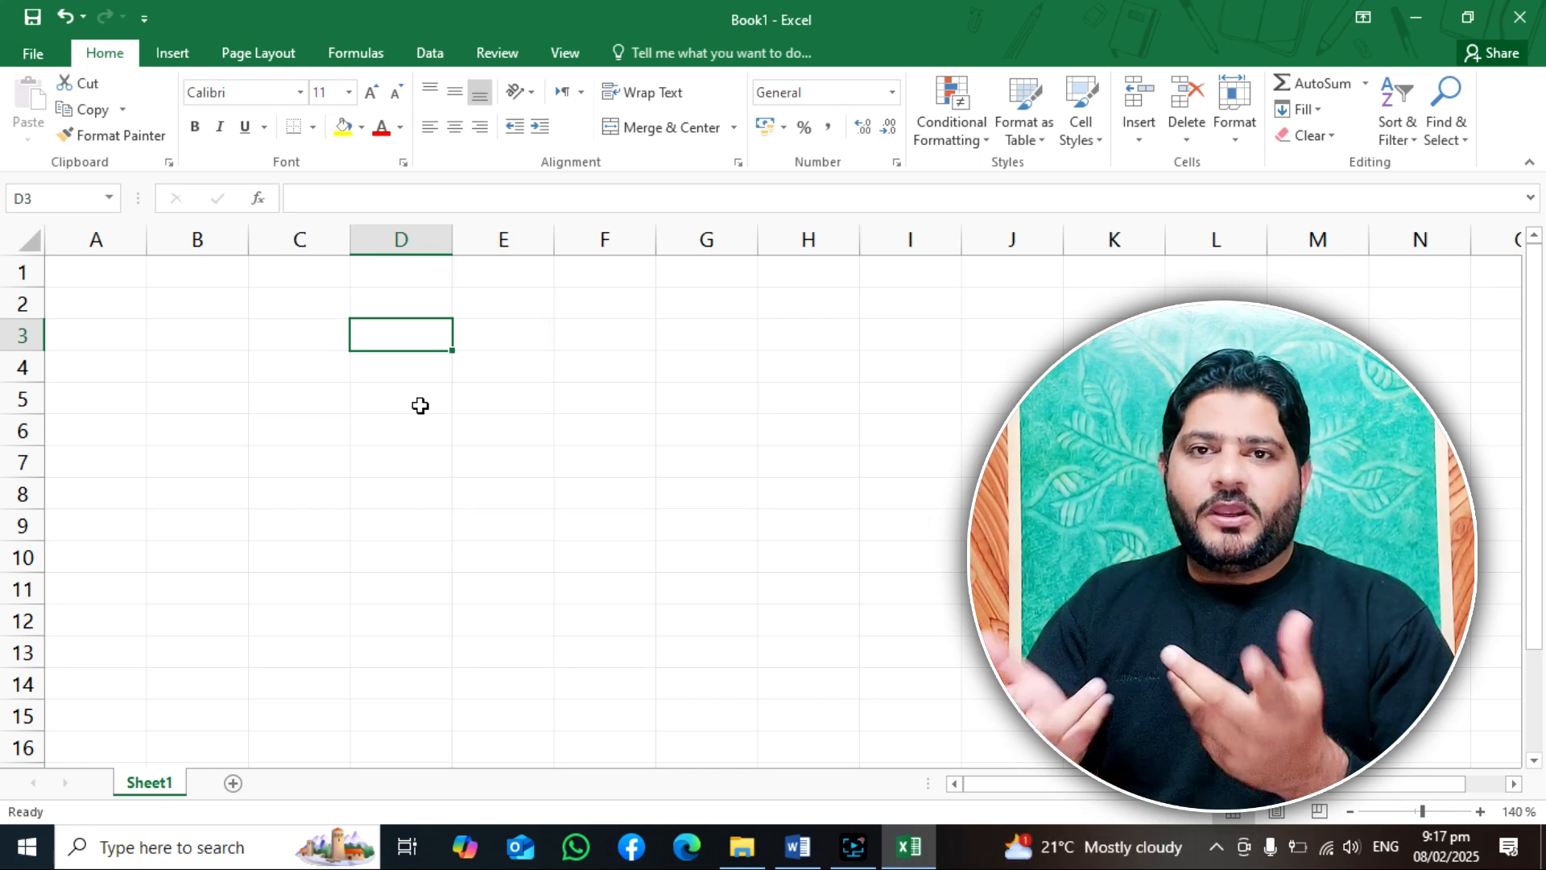
Step: Enter the column heading %age in cell B3
left_click(204, 335)
type("Marks")
key("Return")
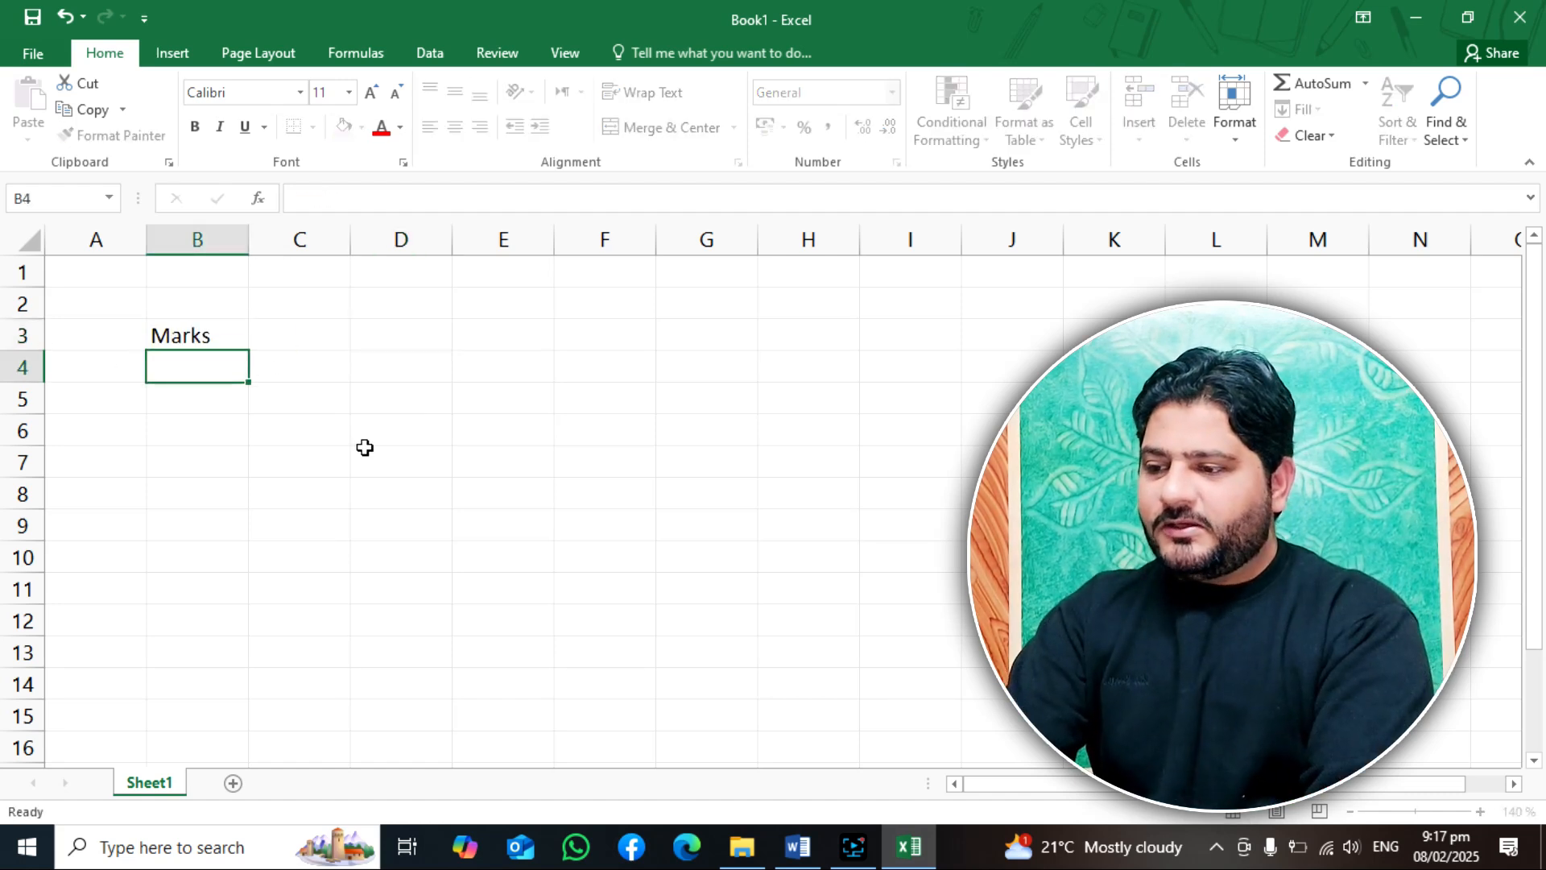
key("Up")
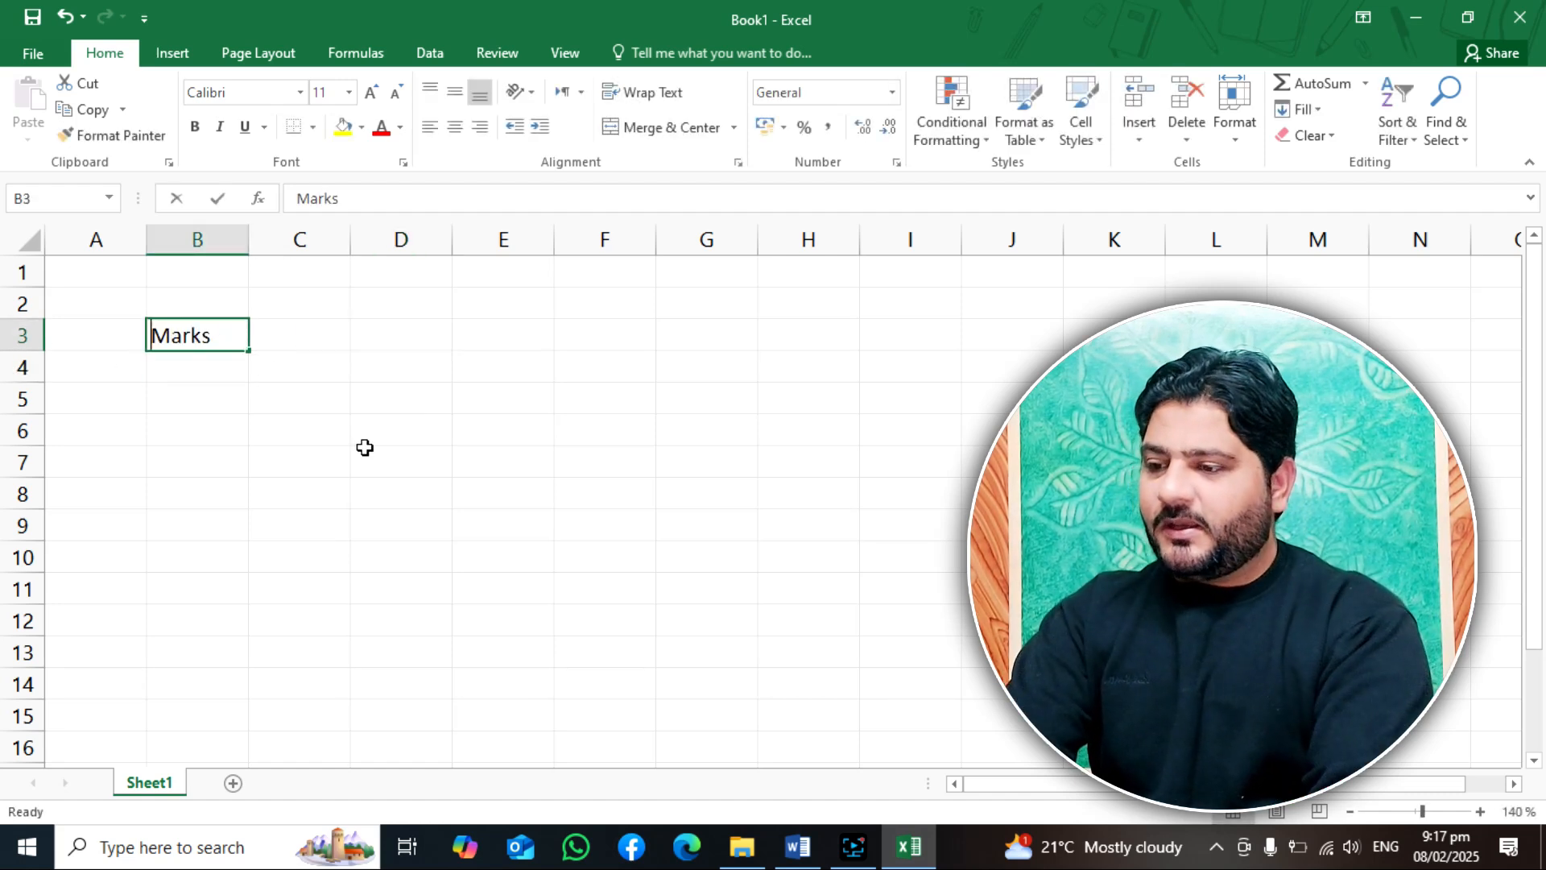
type("%age")
key("Return")
Step: Fill cells B4 to B11 under the heading with 30%, 40%, 50%, 60%, 70%, 80%, 90% and 95%
type("30%")
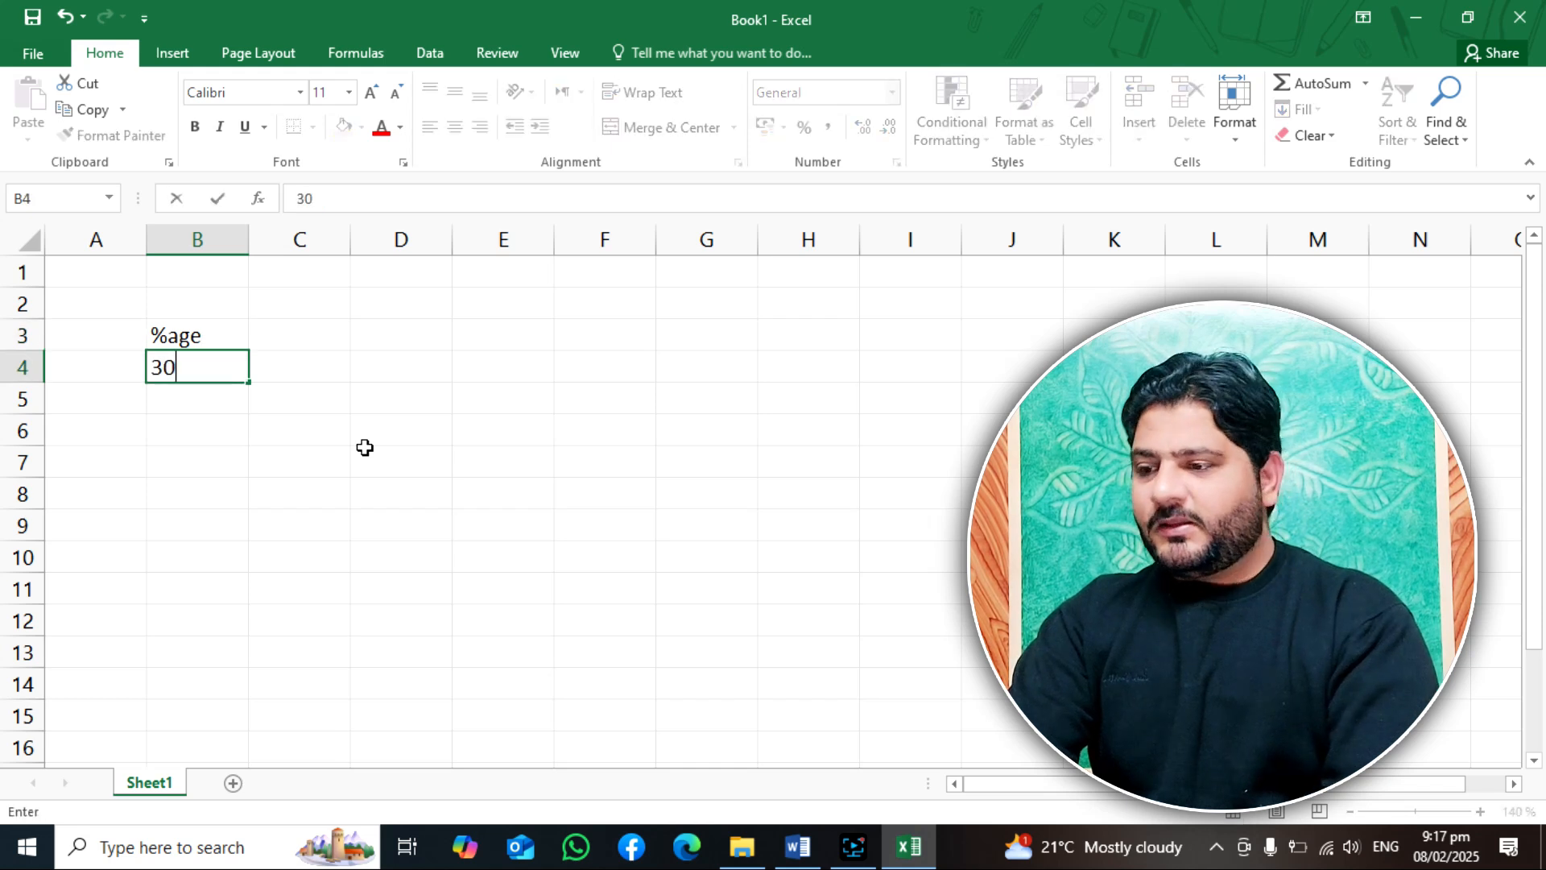
key("Return")
type("40%")
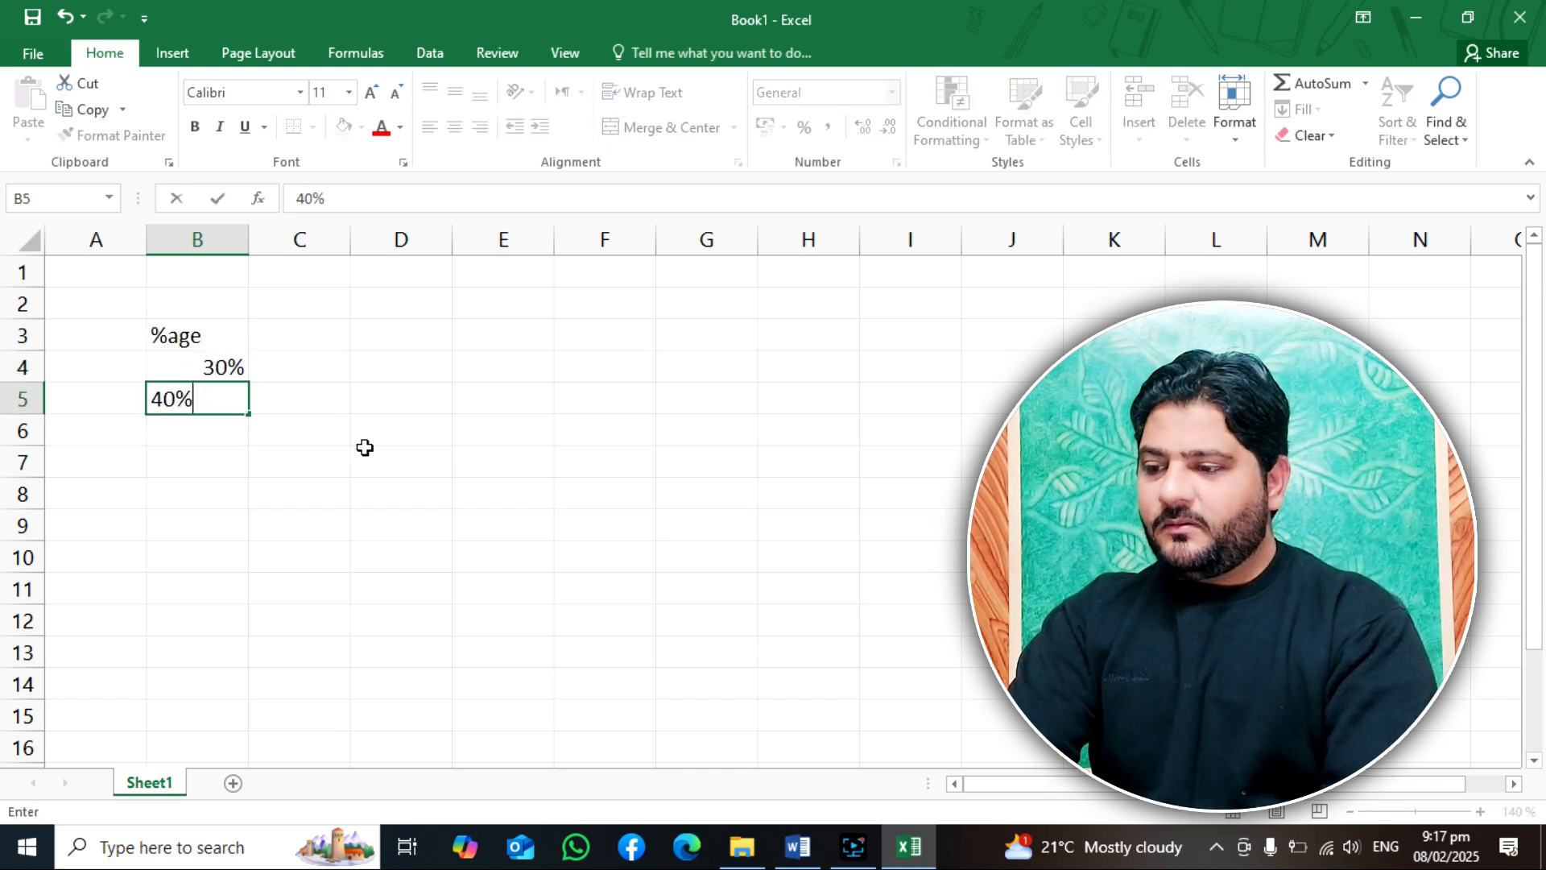
key("Return")
type("50%")
key("Return")
type("60%")
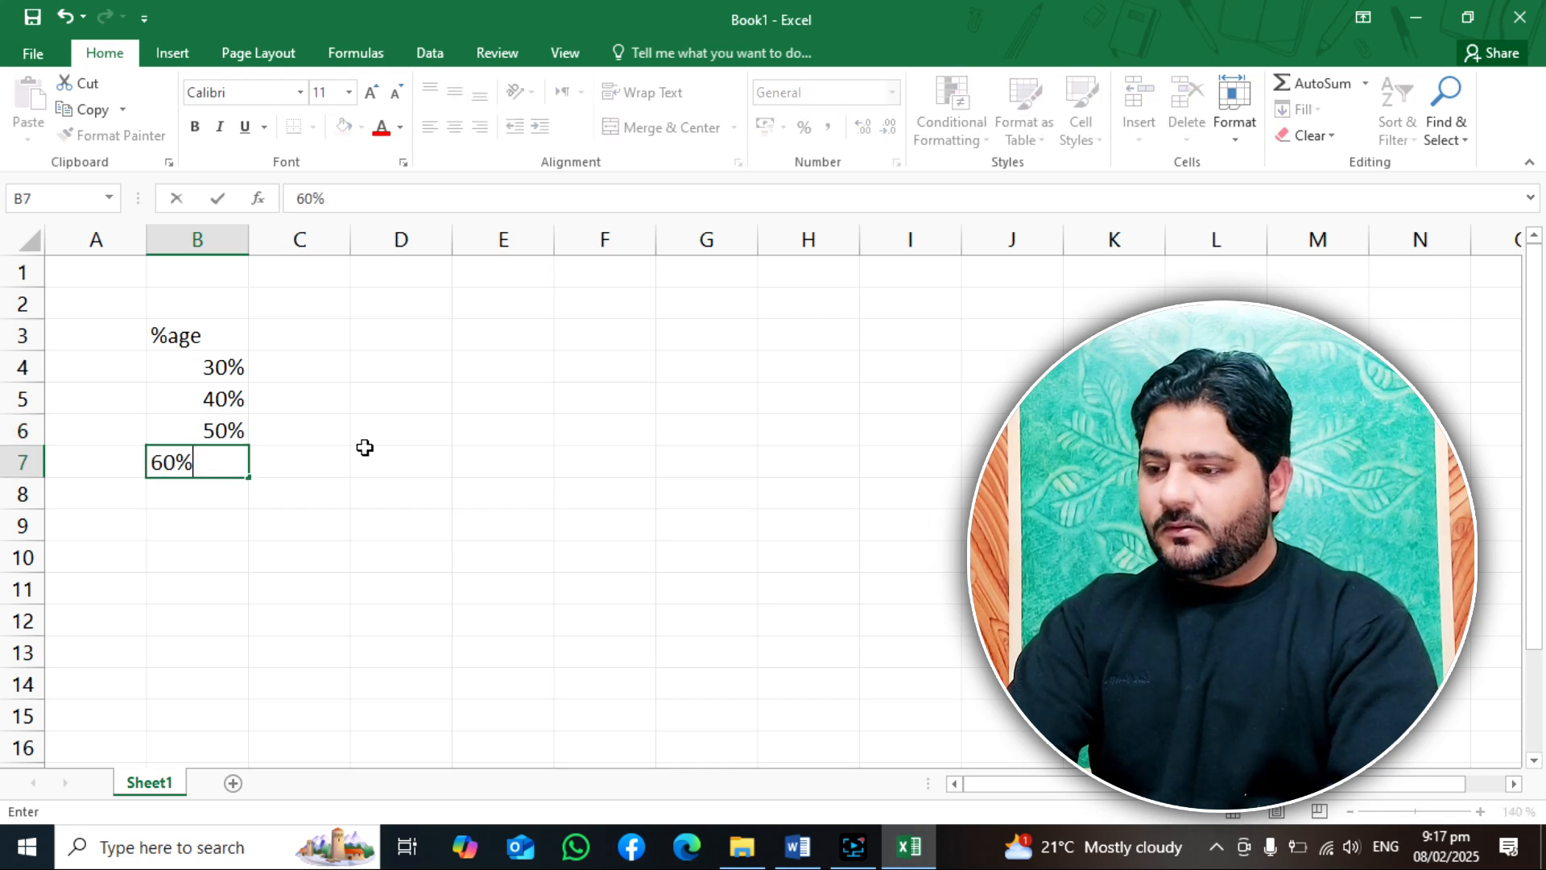
key("Return")
type("70%")
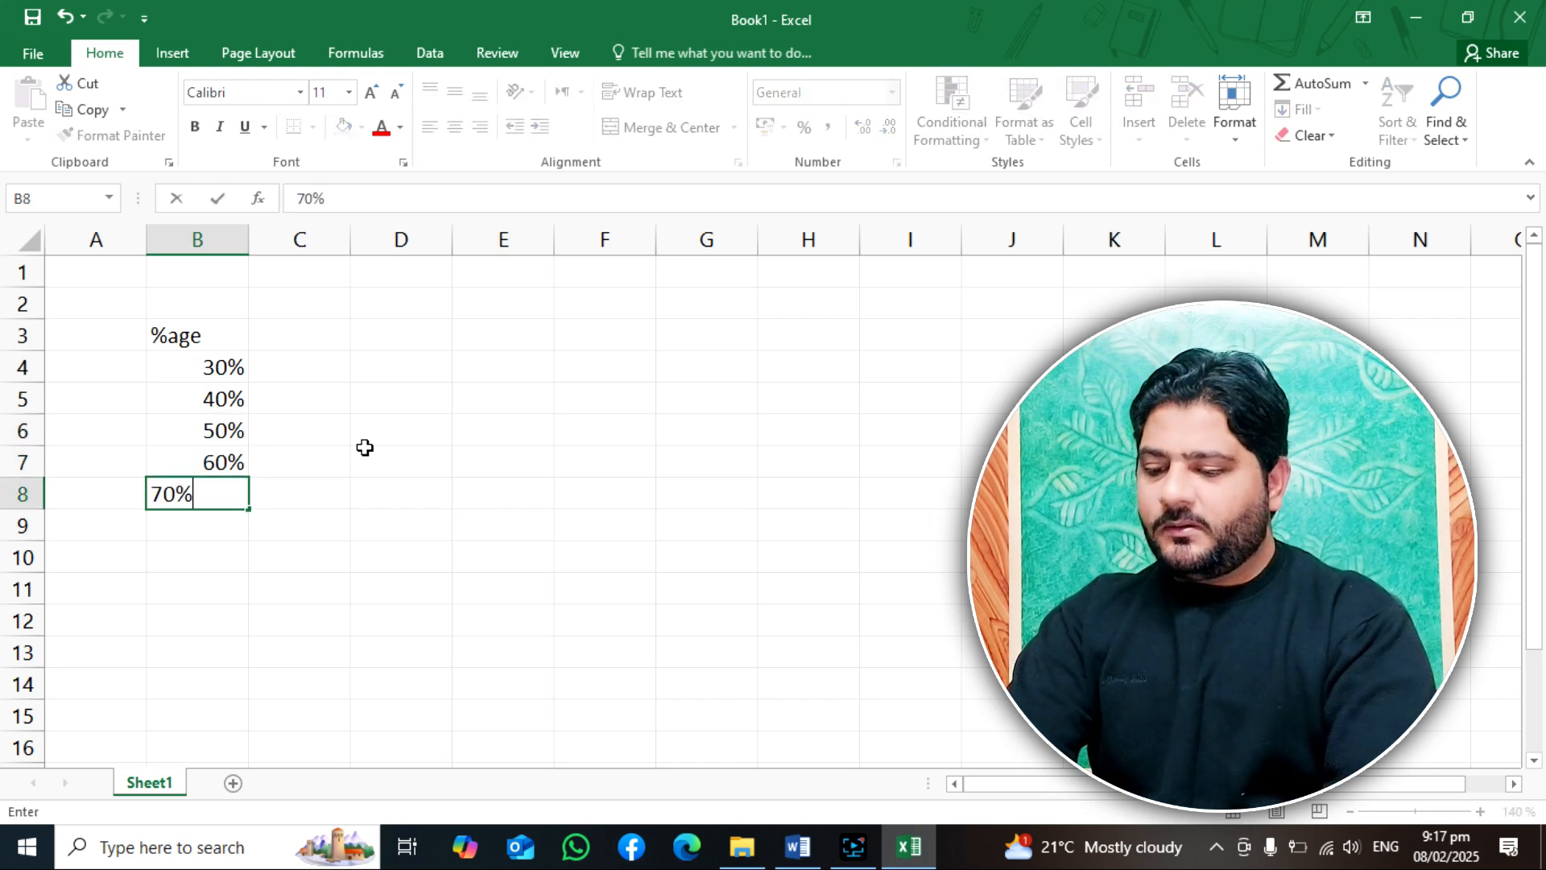
key("Return")
type("80%")
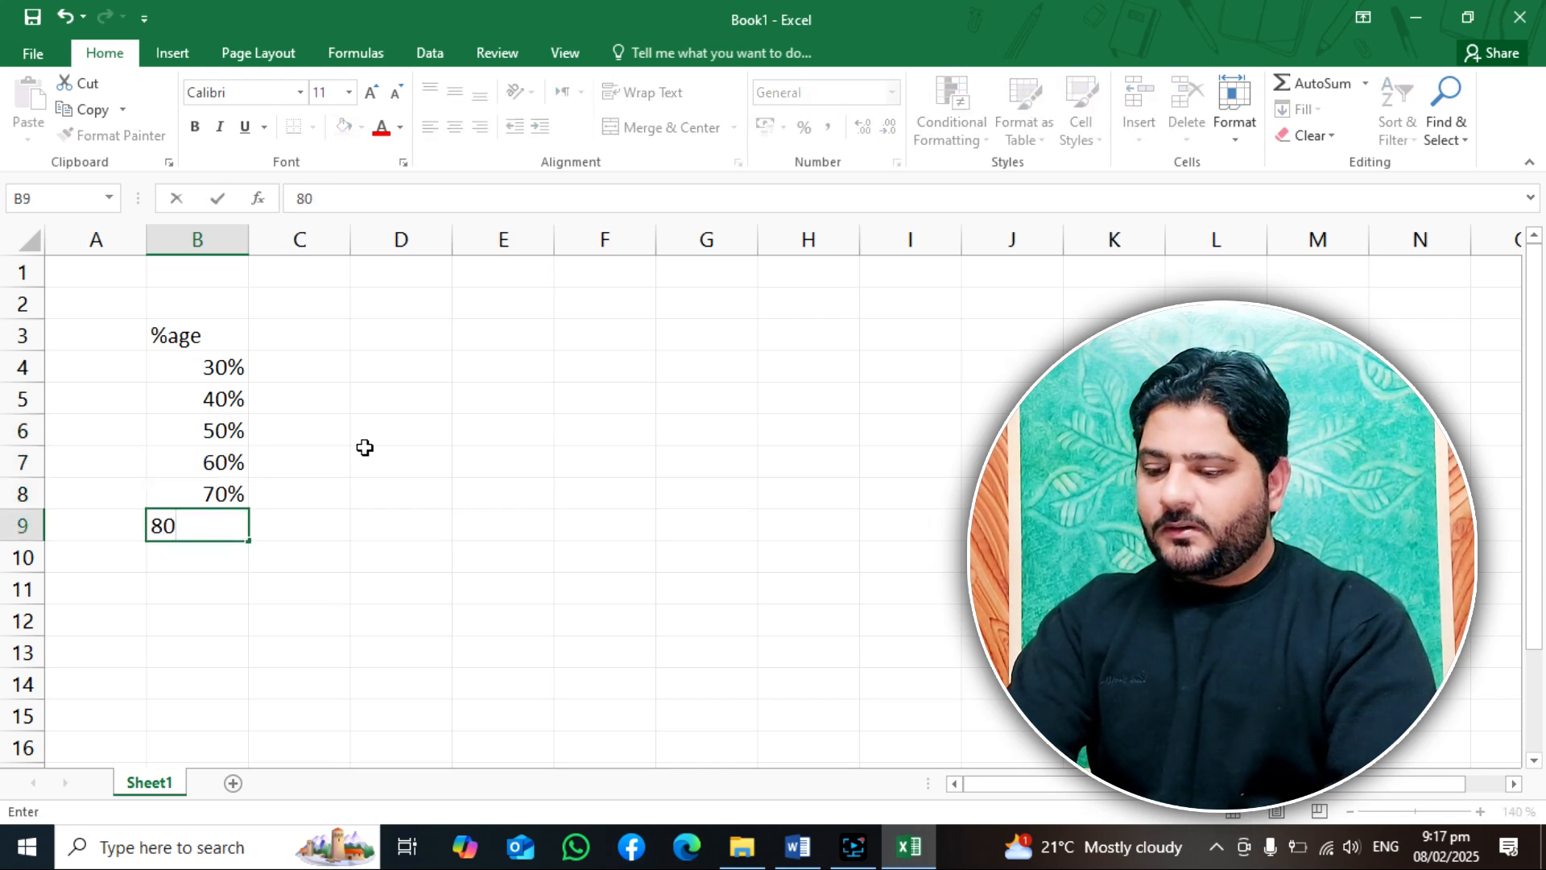
key("Return")
type("90%")
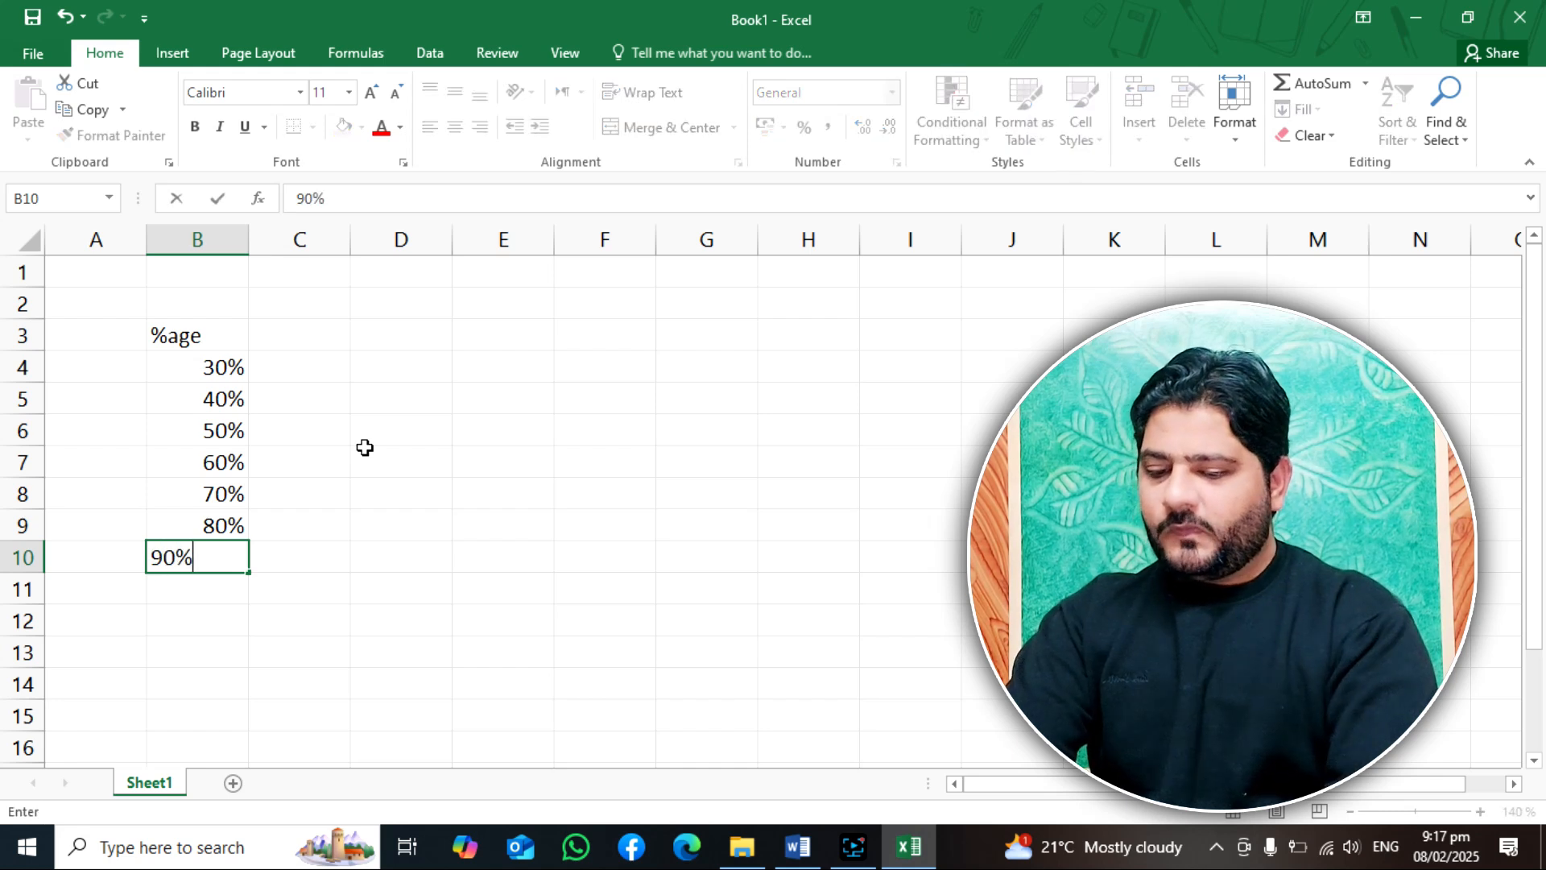
key("Return")
type("95%")
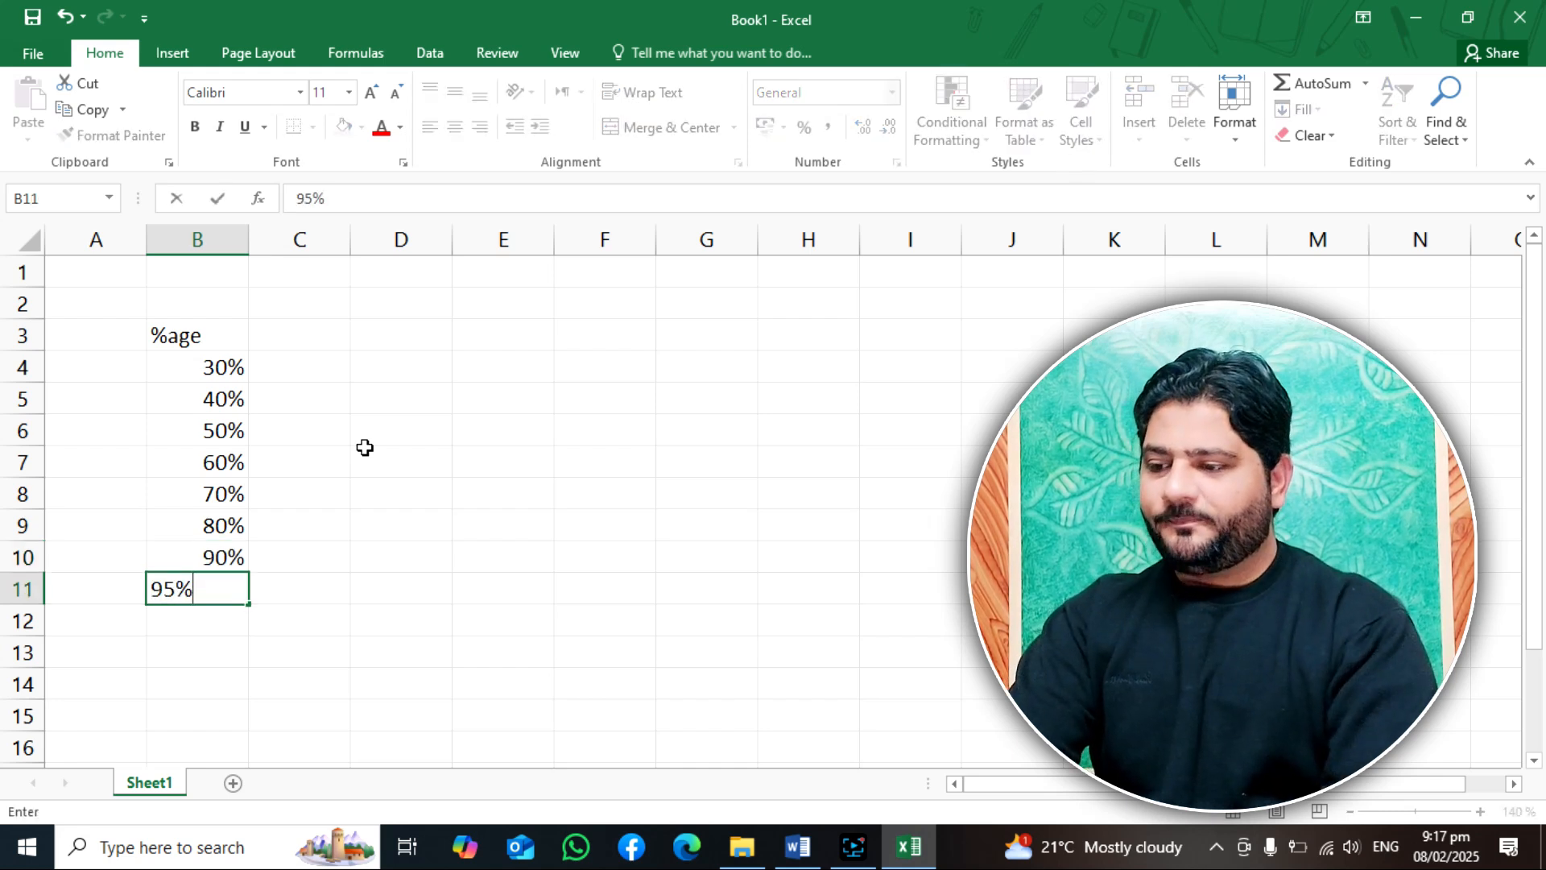
key("Return")
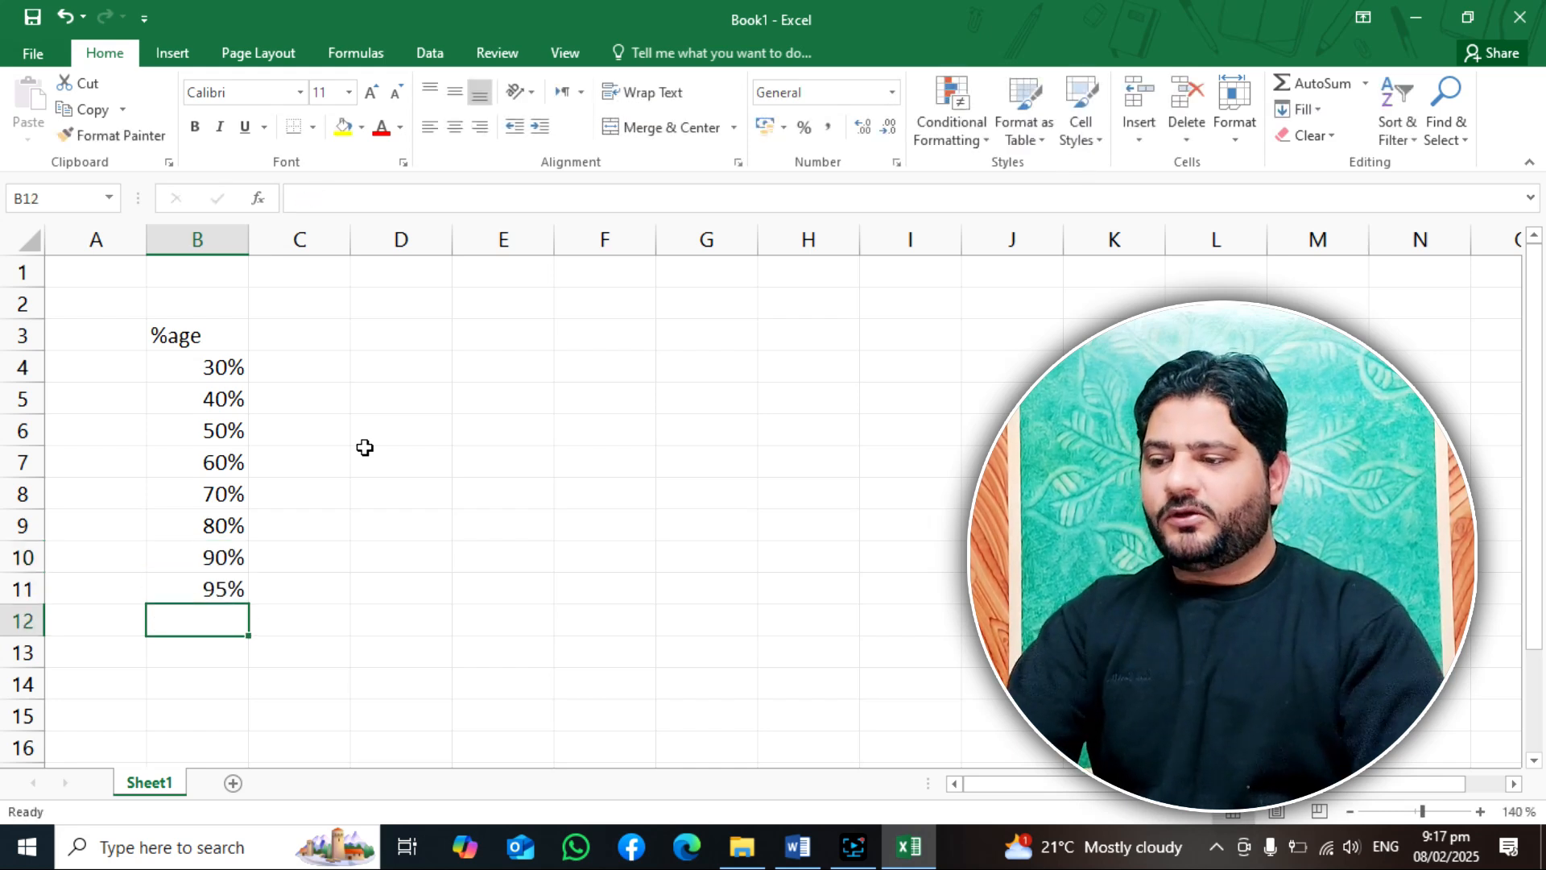
Step: Enter the formula =IF(B4=30,"F","FALSE") in cell C4, beside the first percentage
left_click(302, 373)
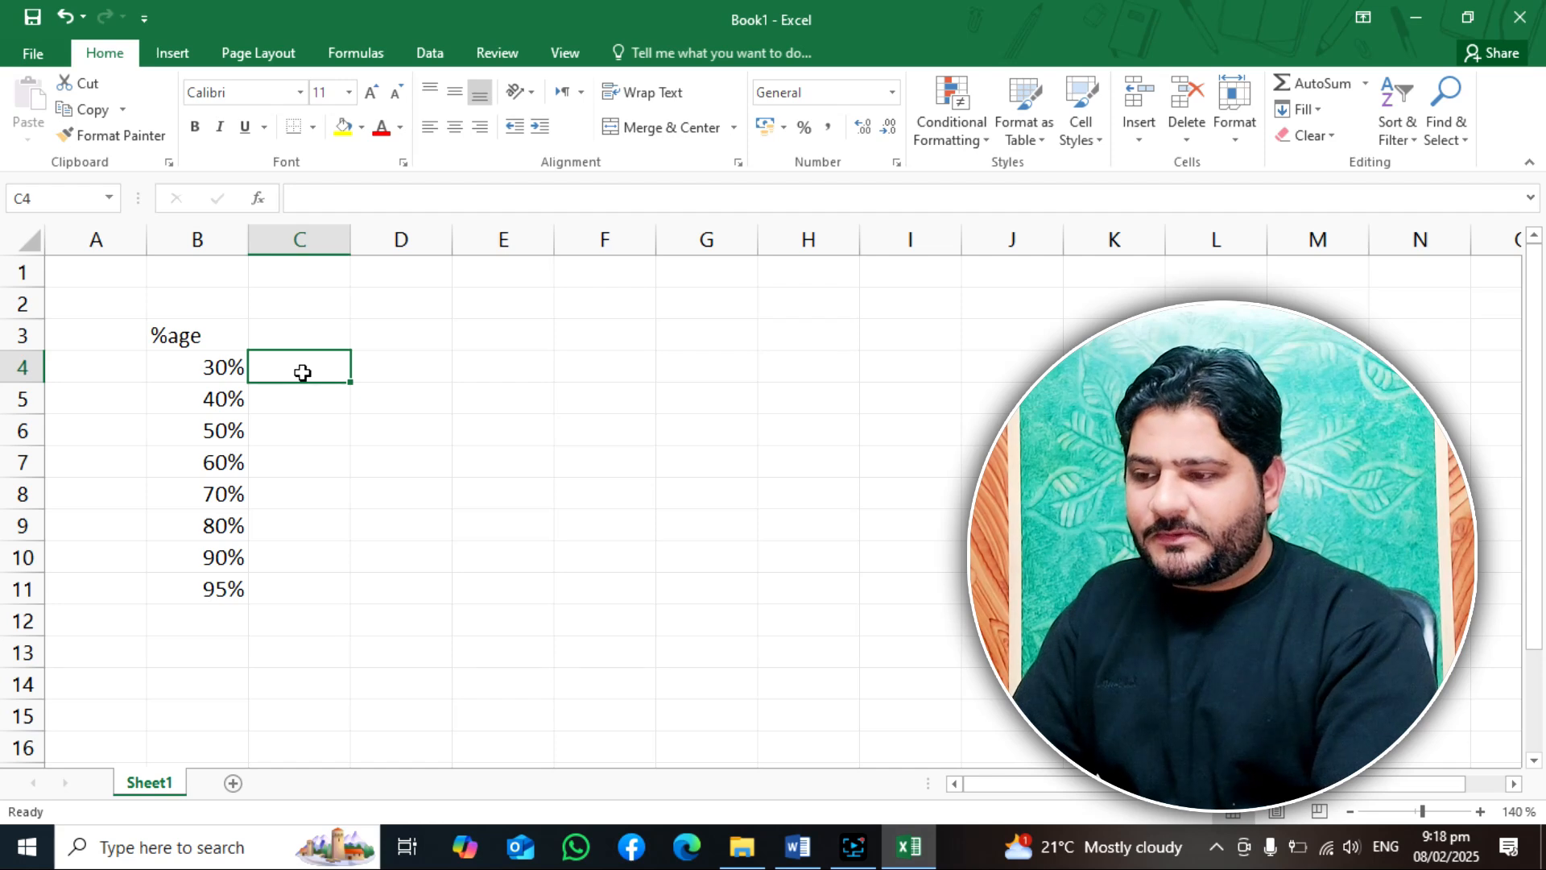
type("=")
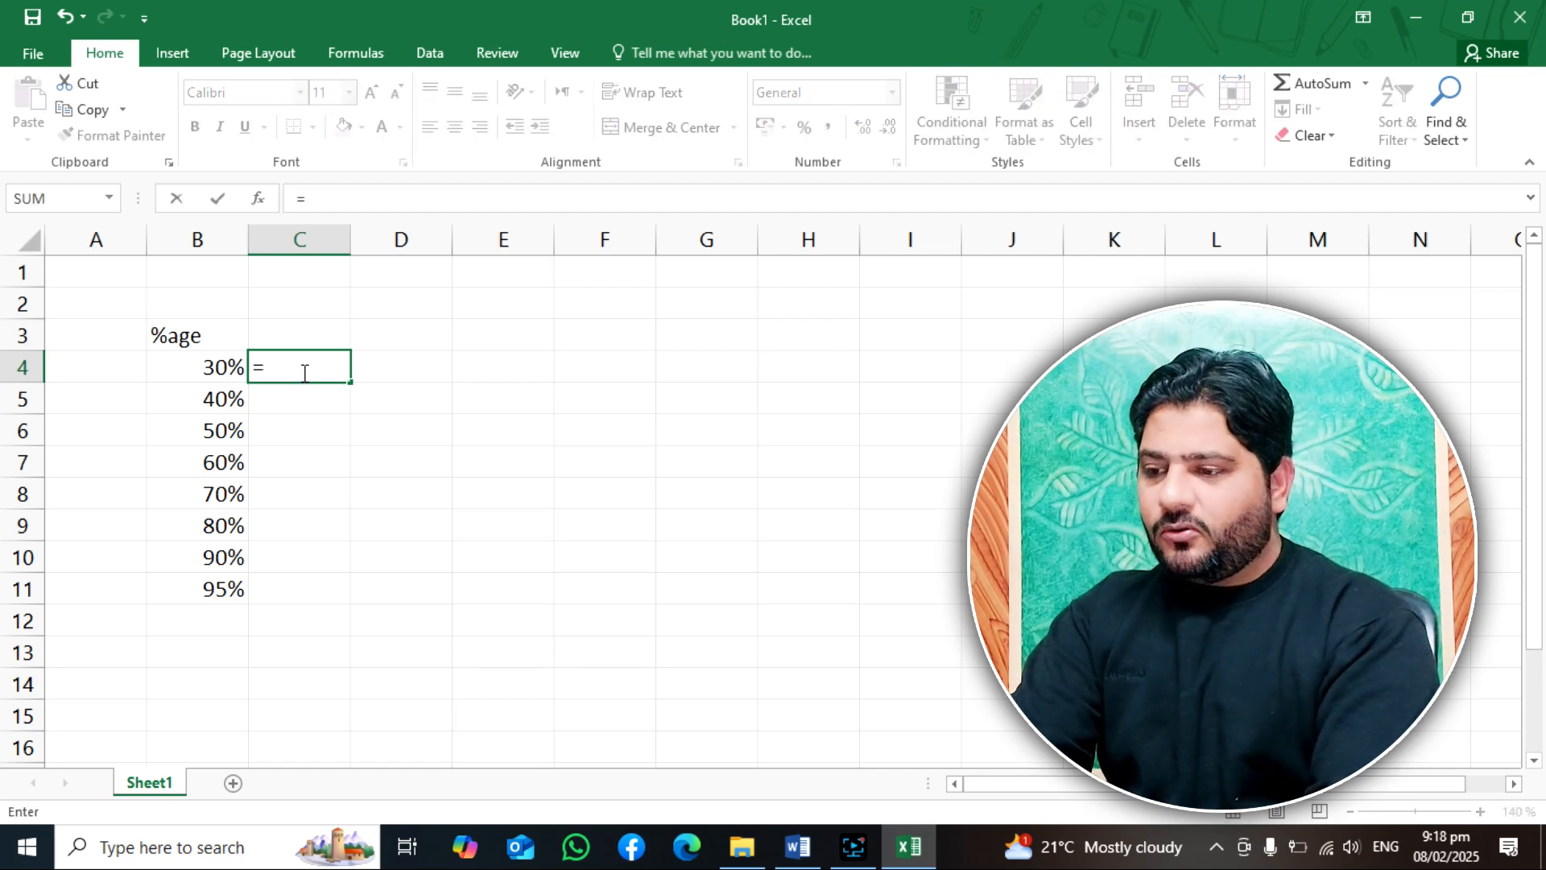
type("if")
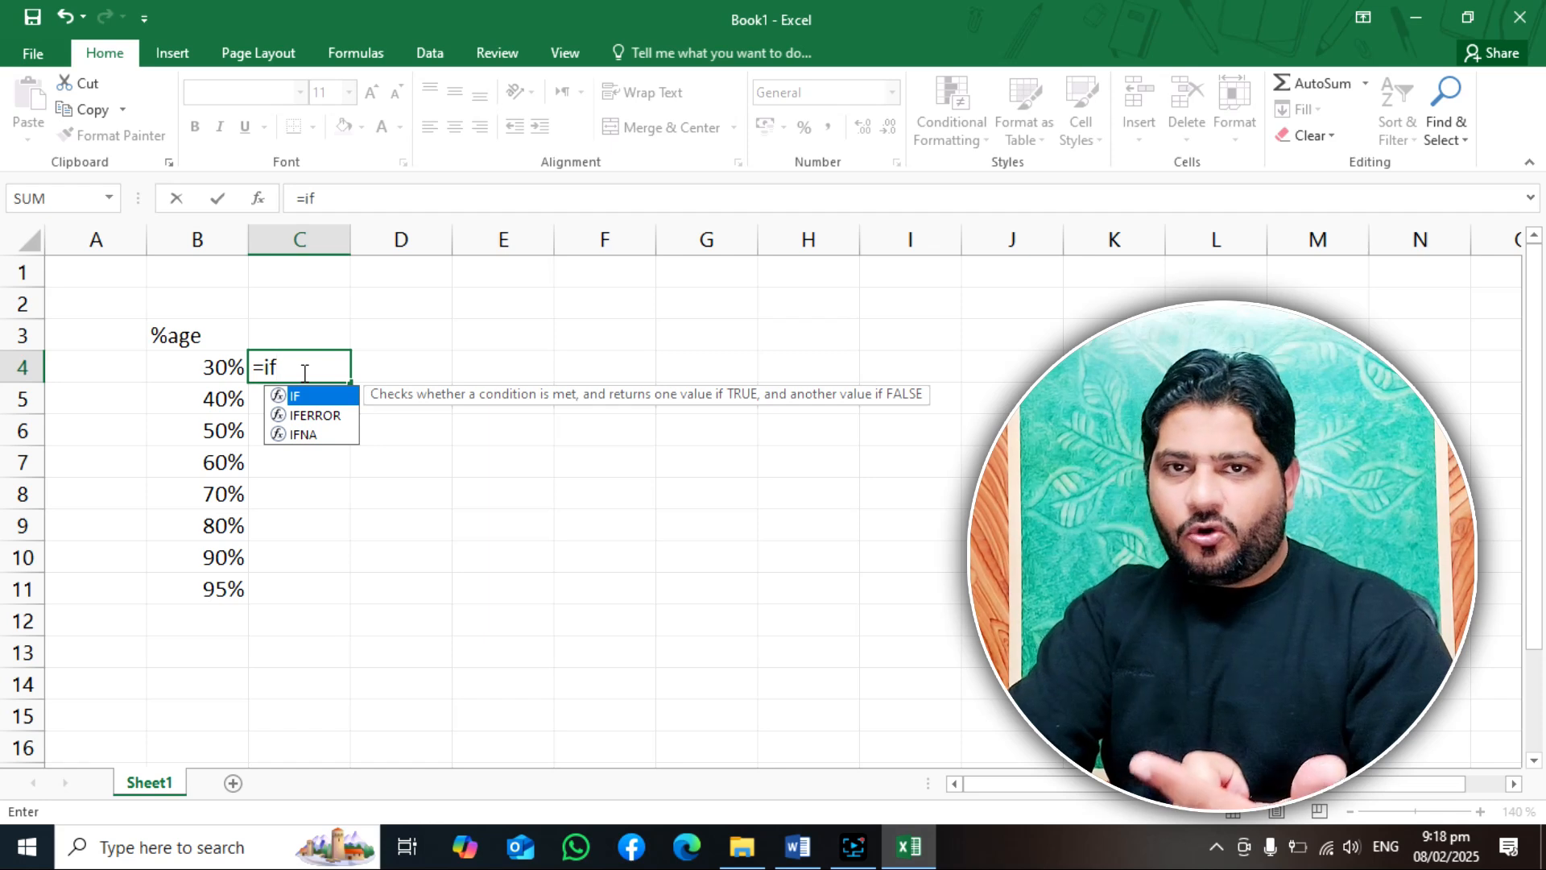
type("(")
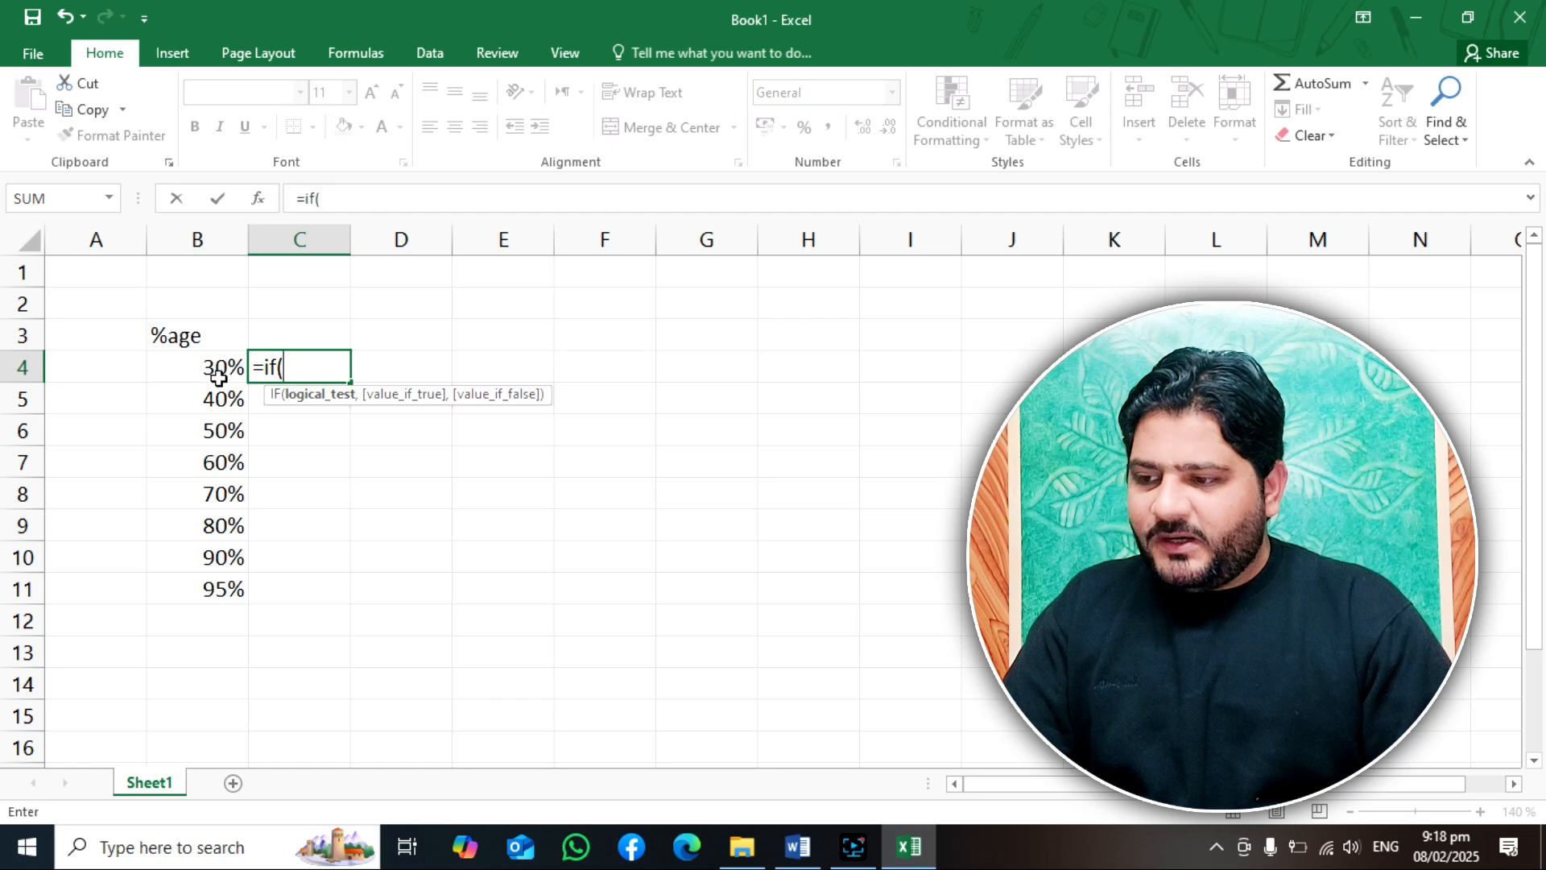
left_click(190, 369)
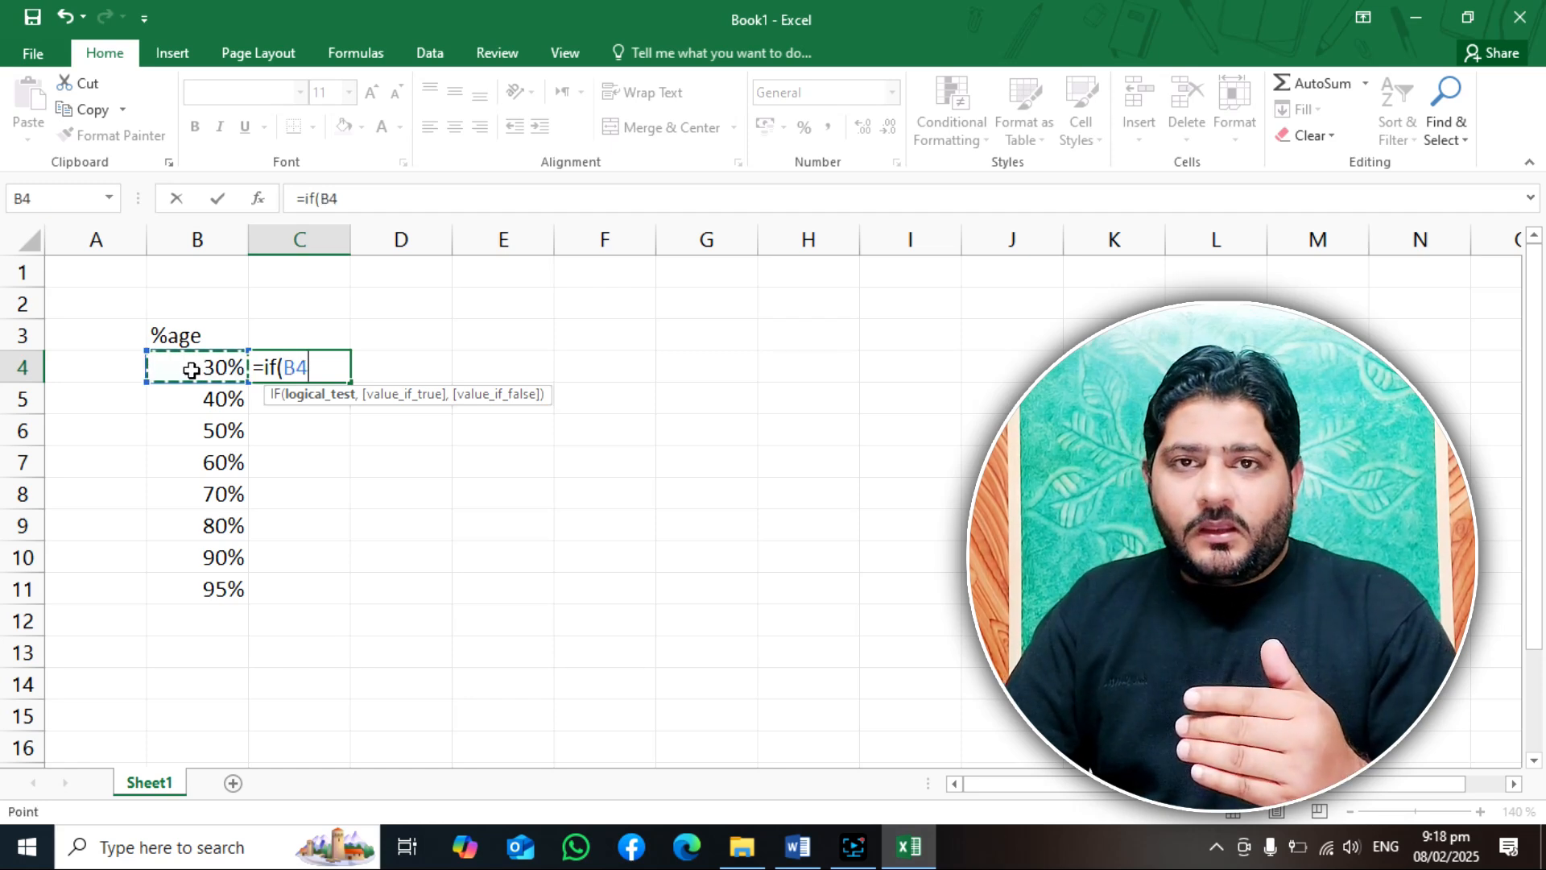
type("=30")
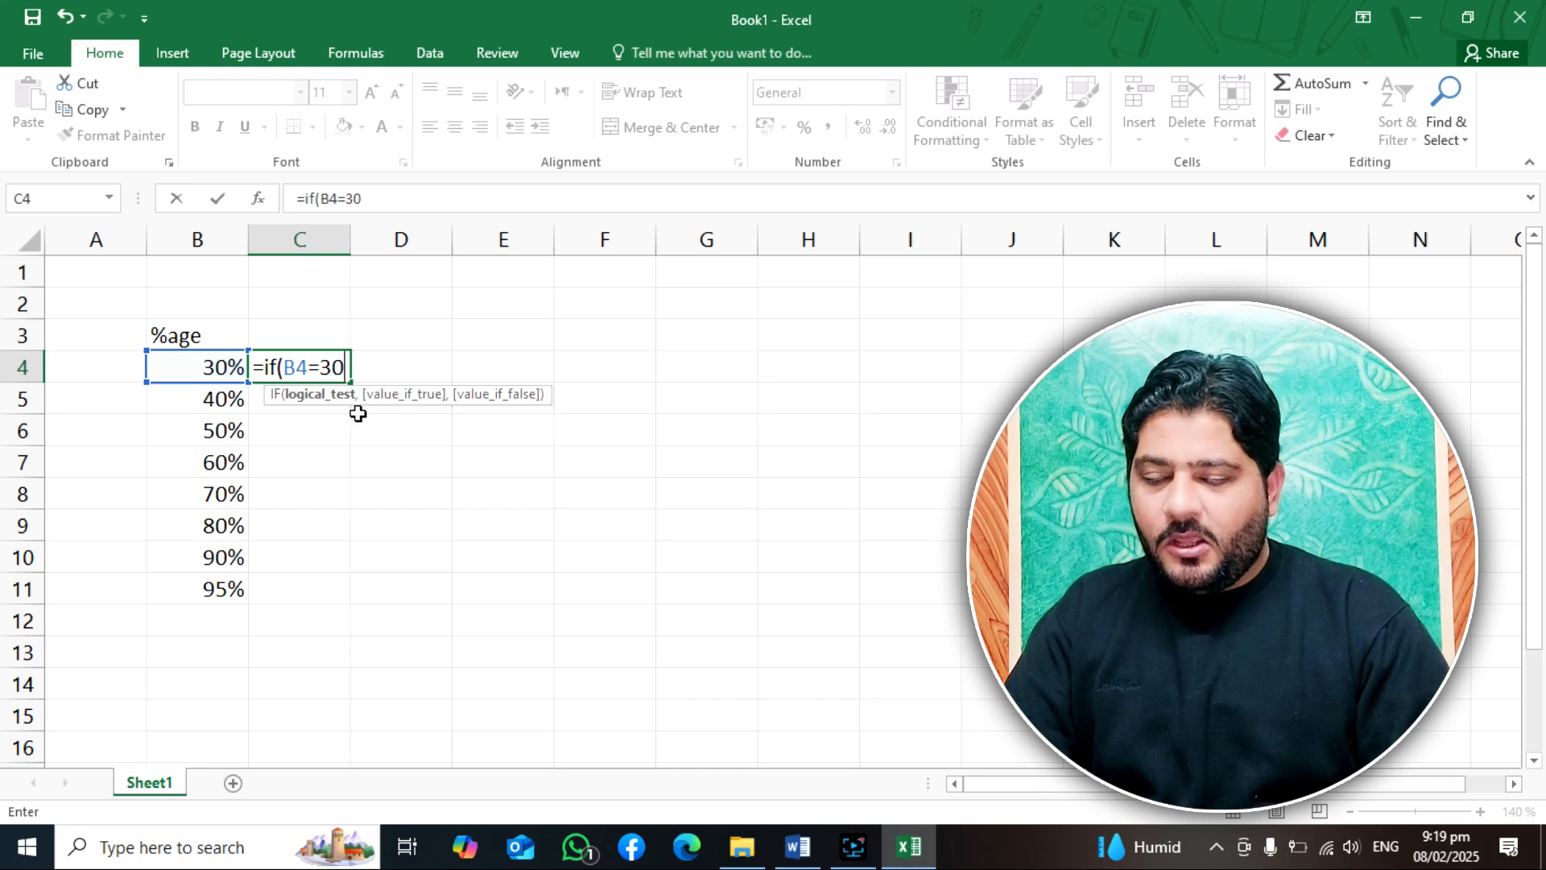
type(",")
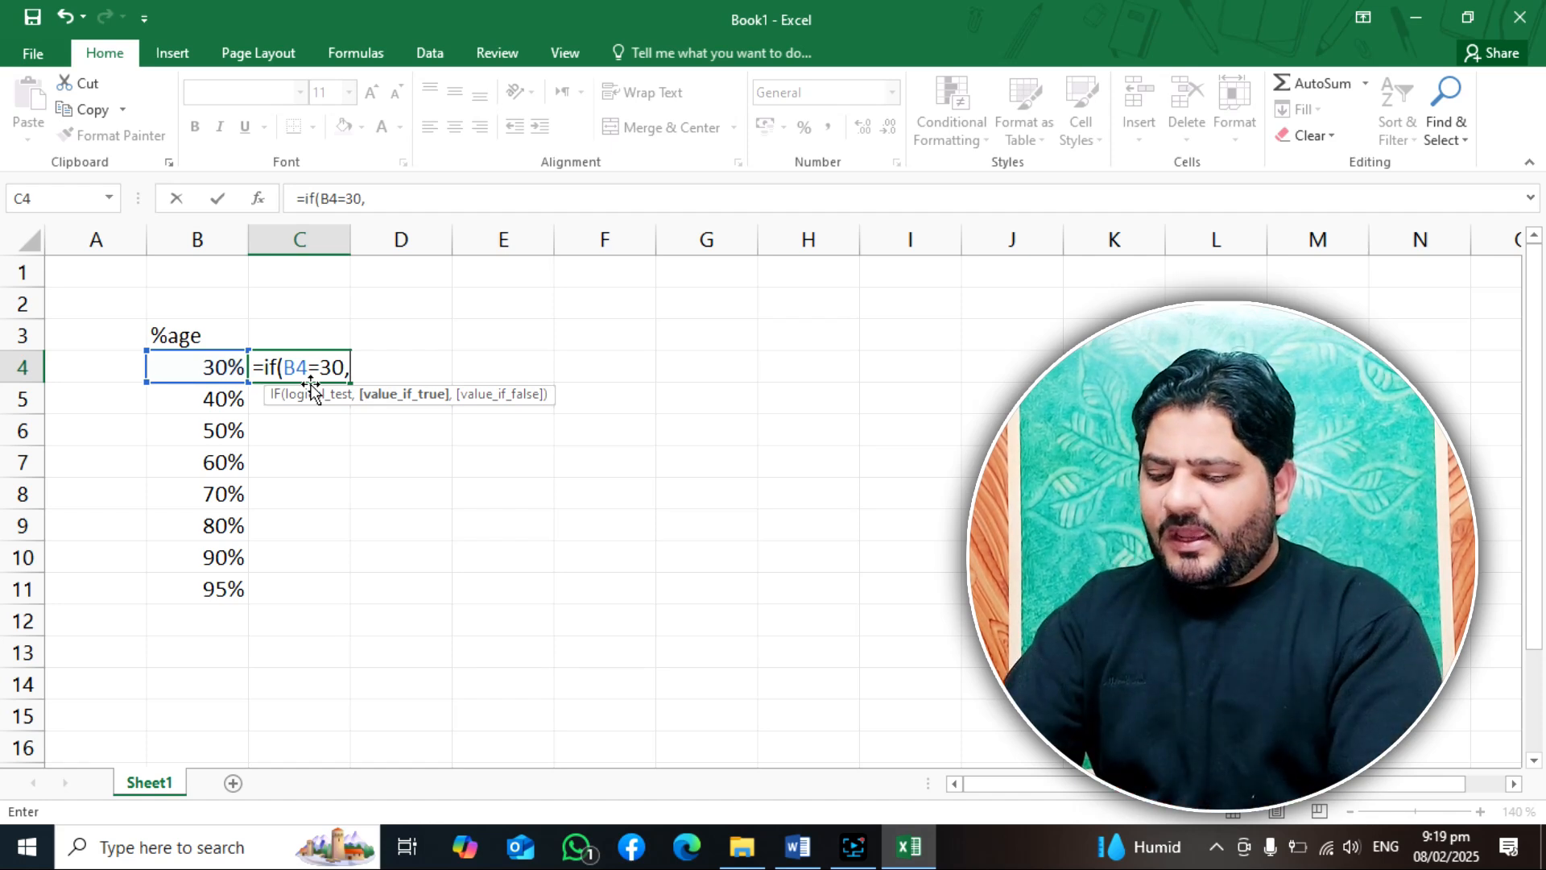
type("F")
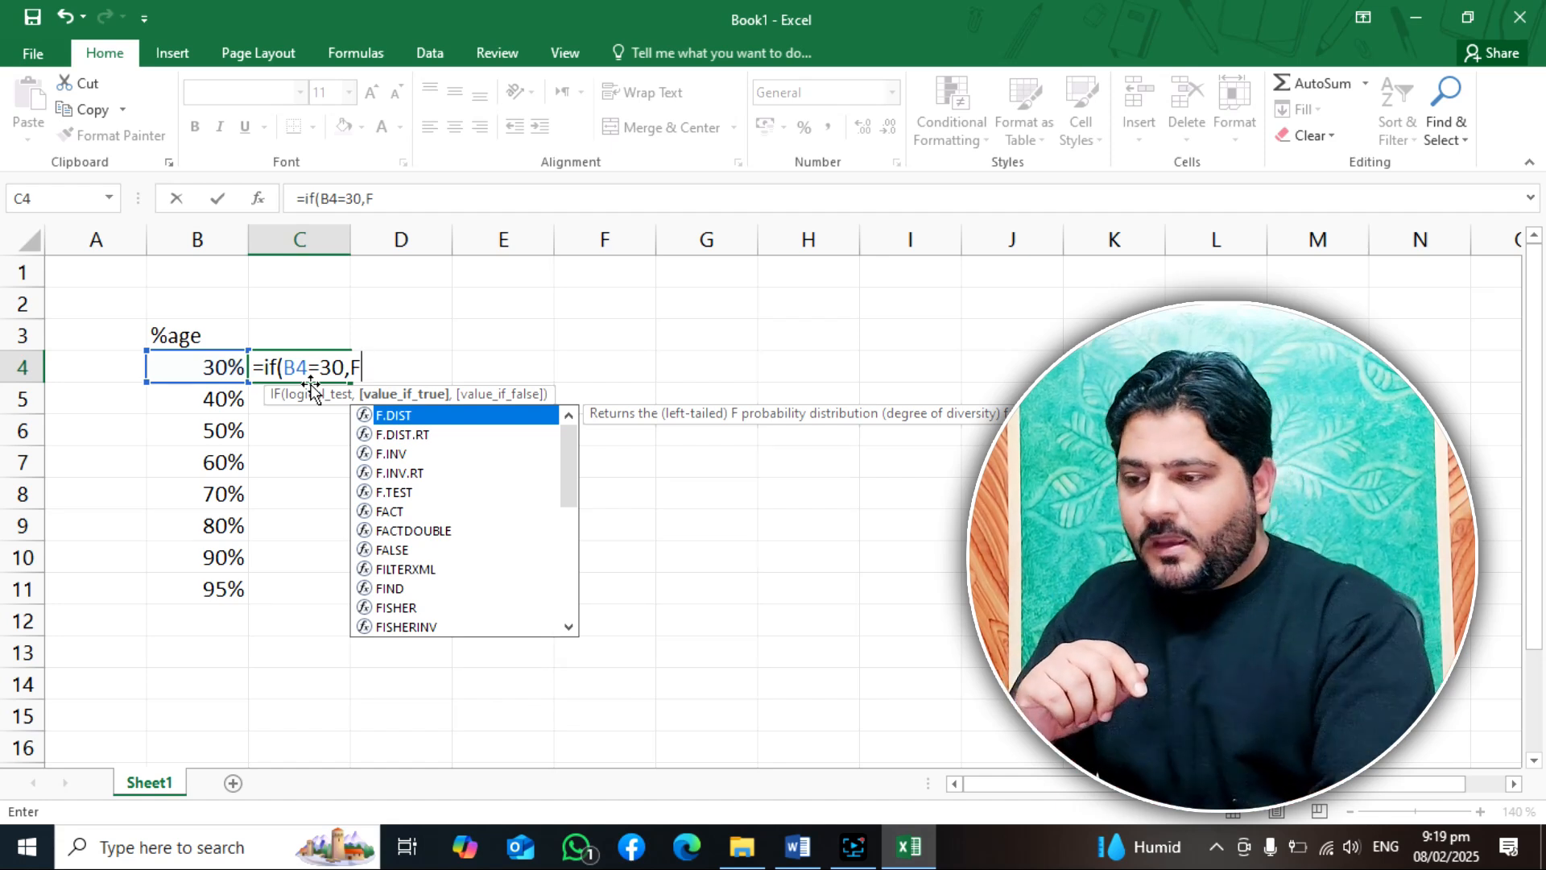
key("BackSpace")
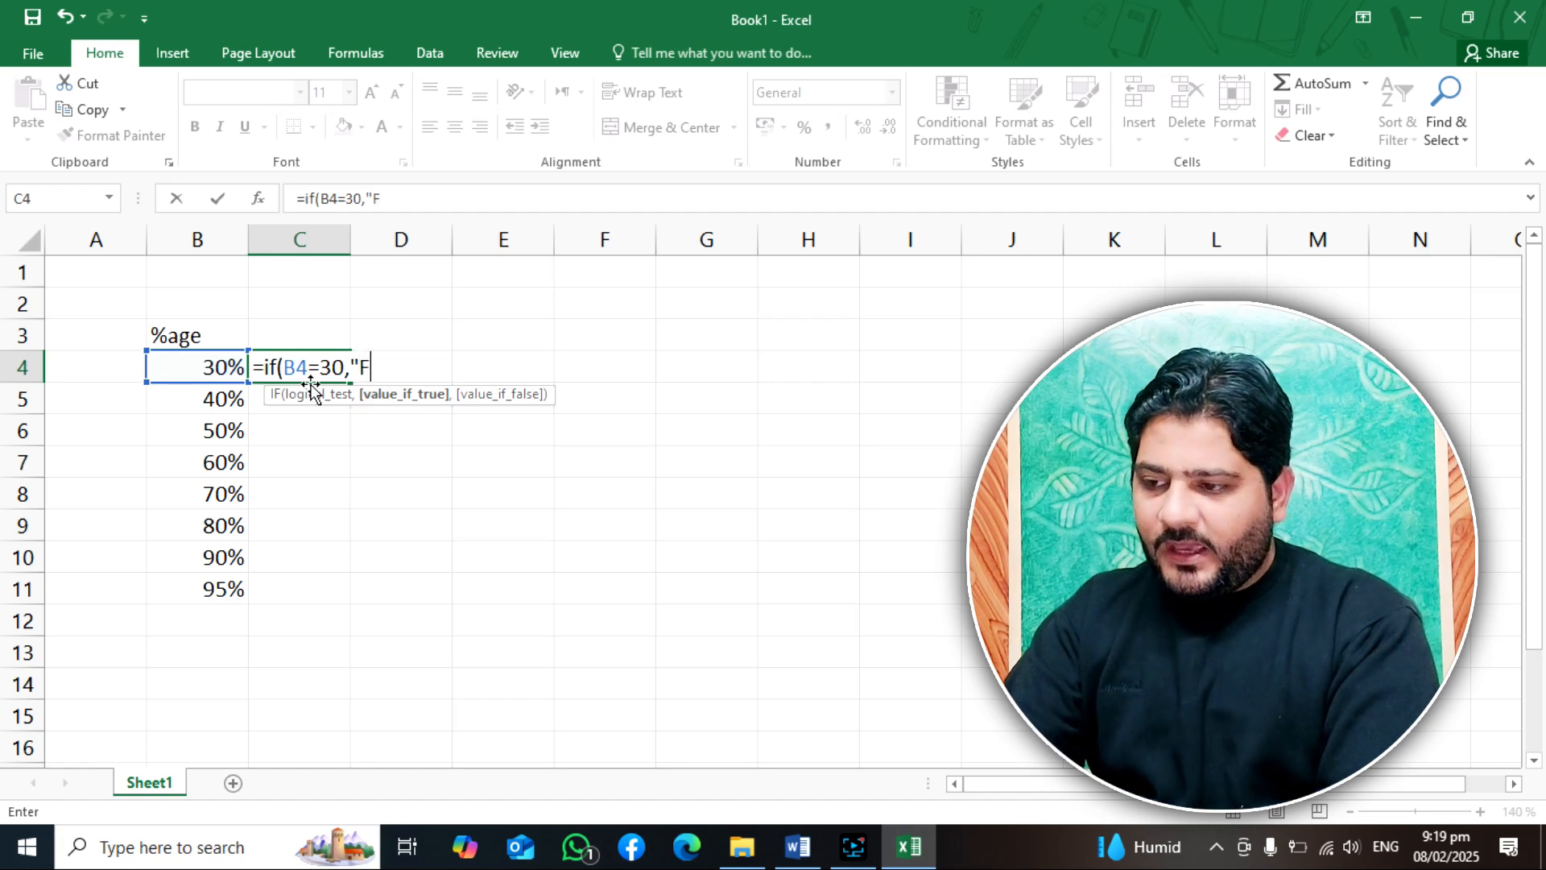
type("\"")
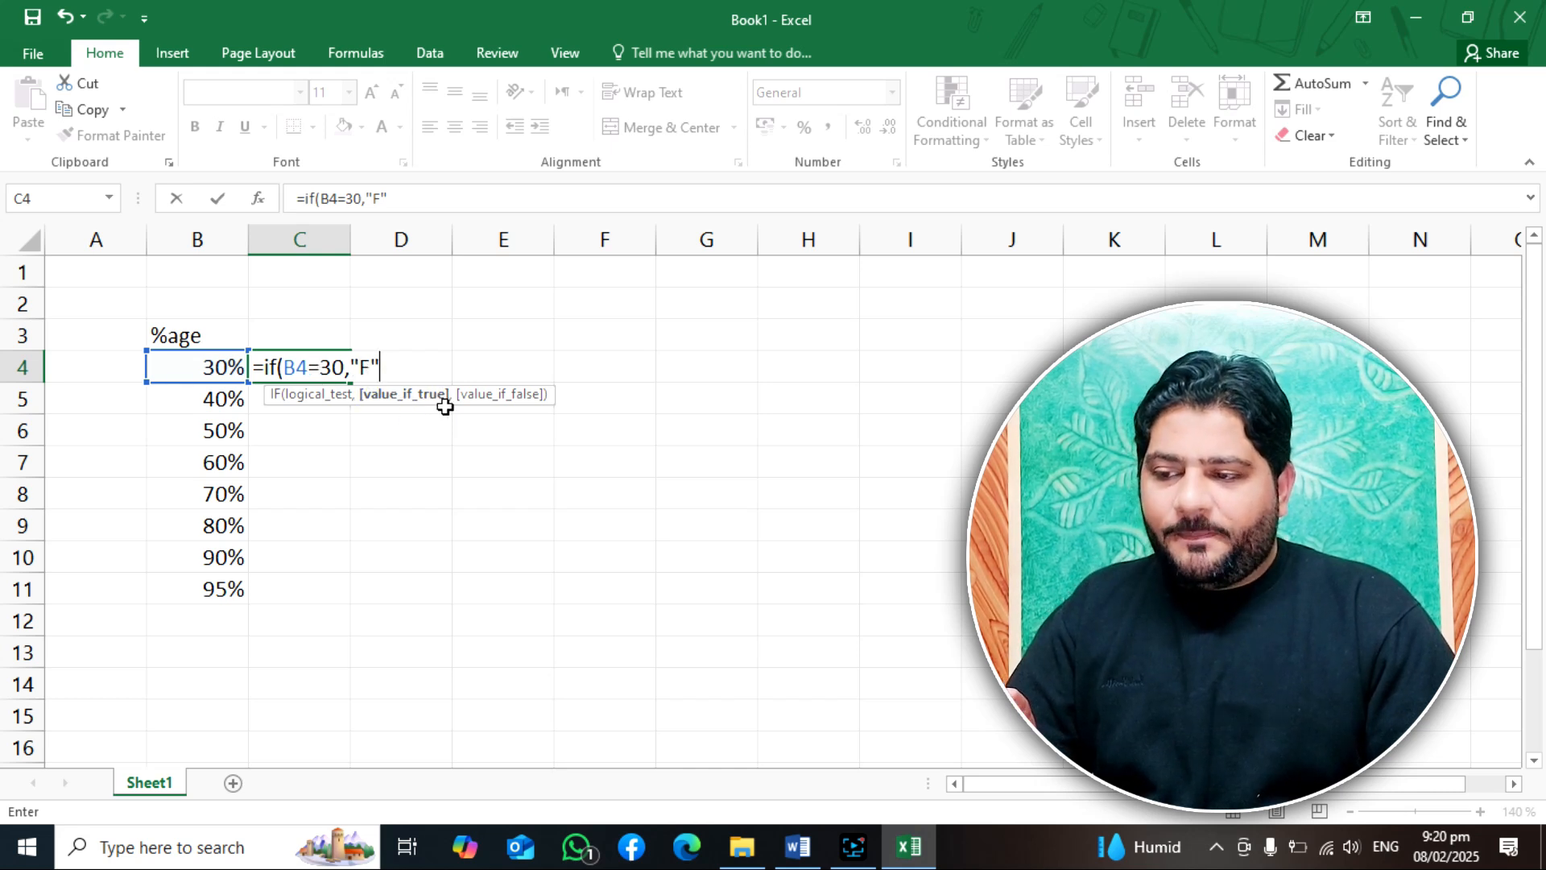
type(",\"F")
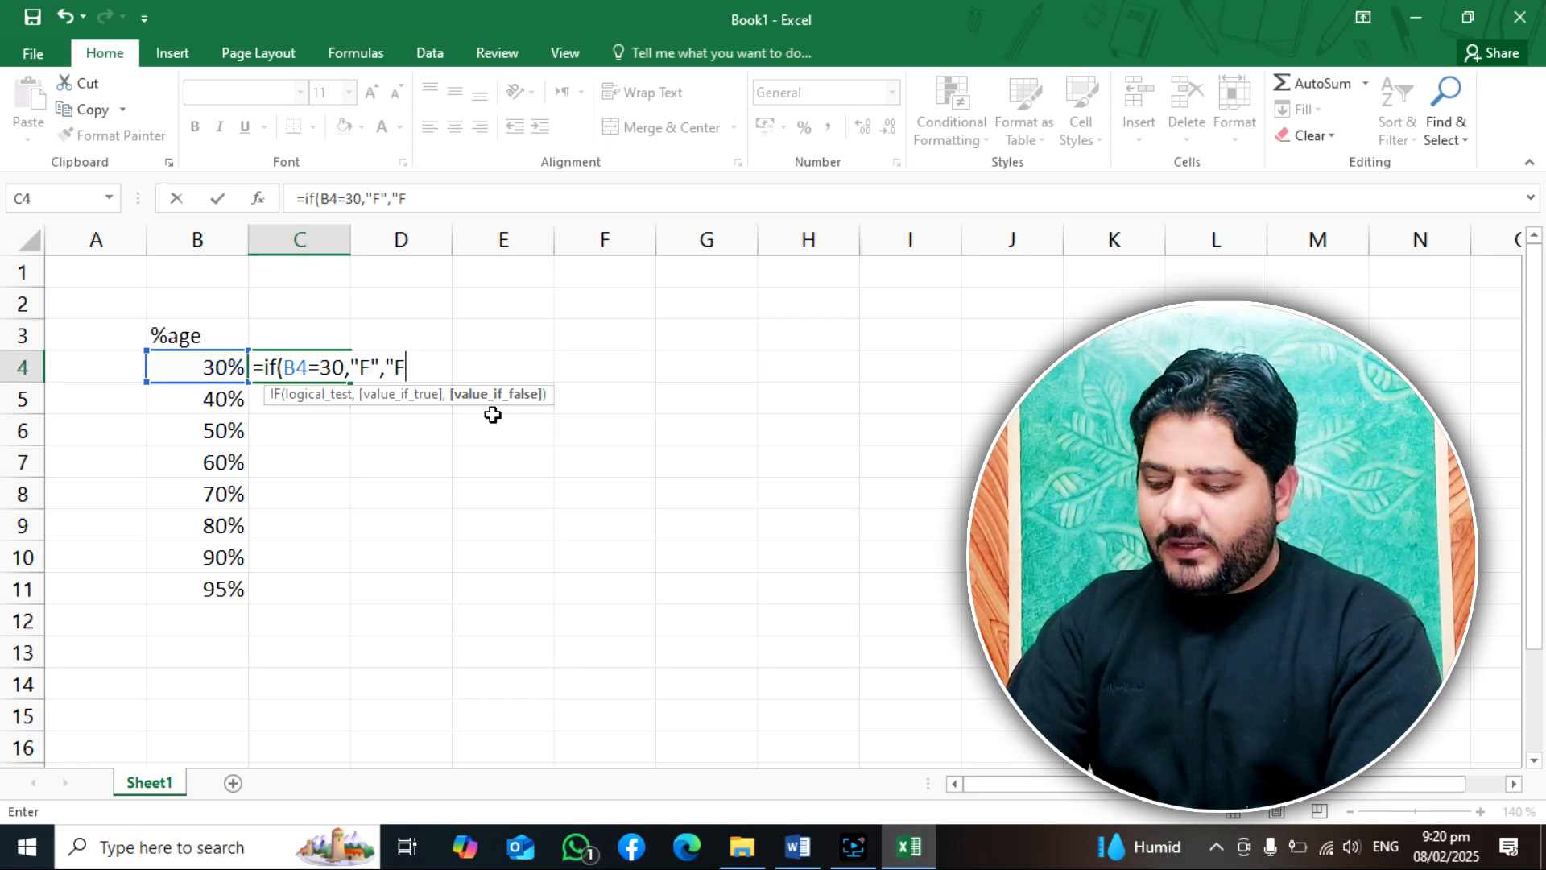
type("ALSE")
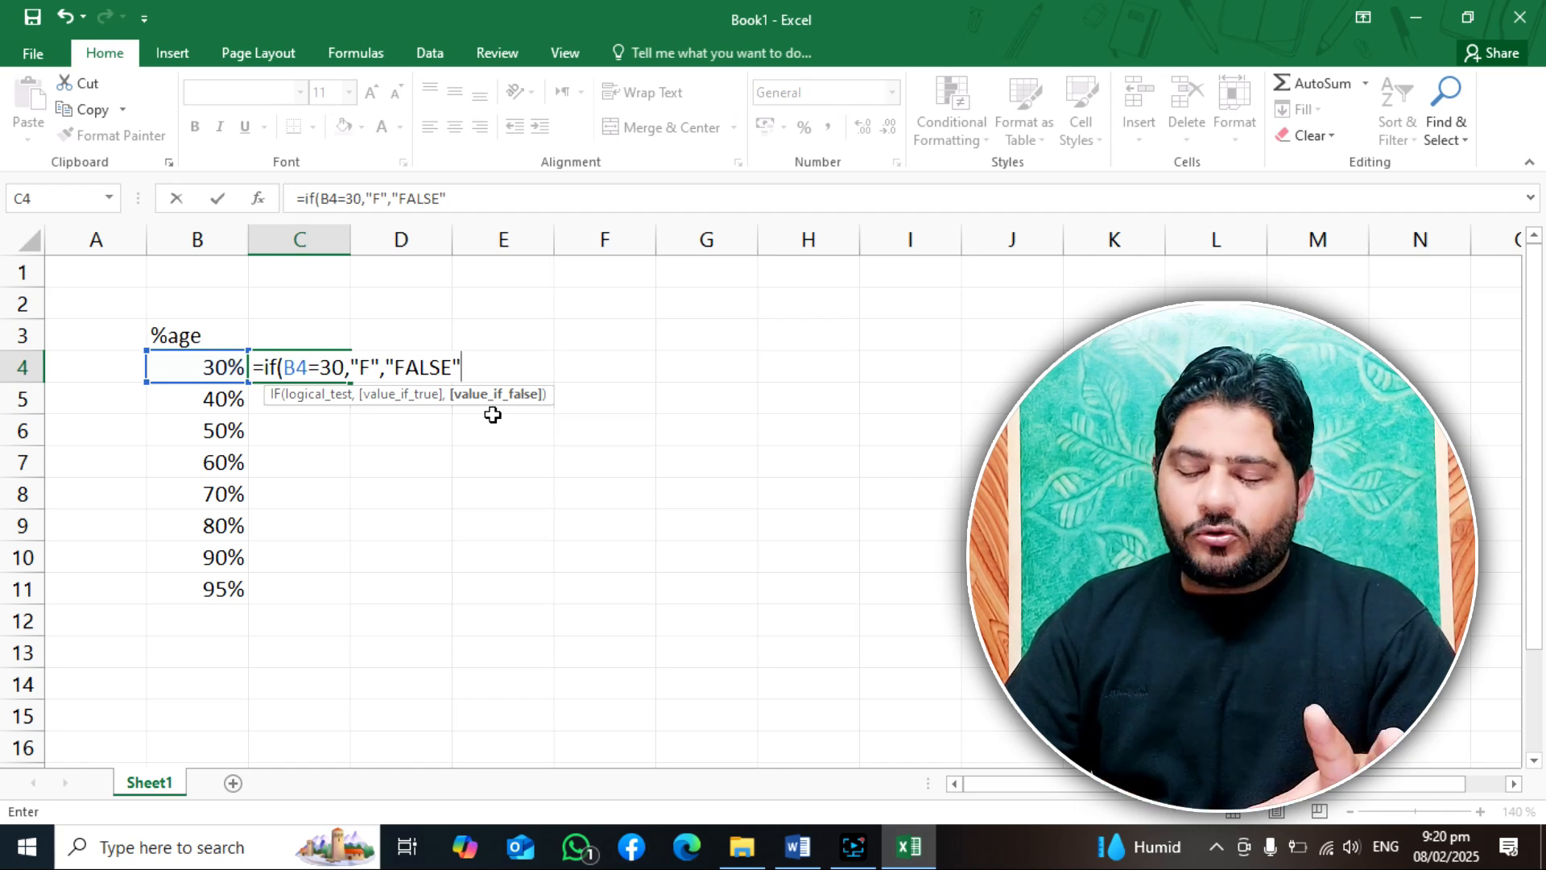
type(")")
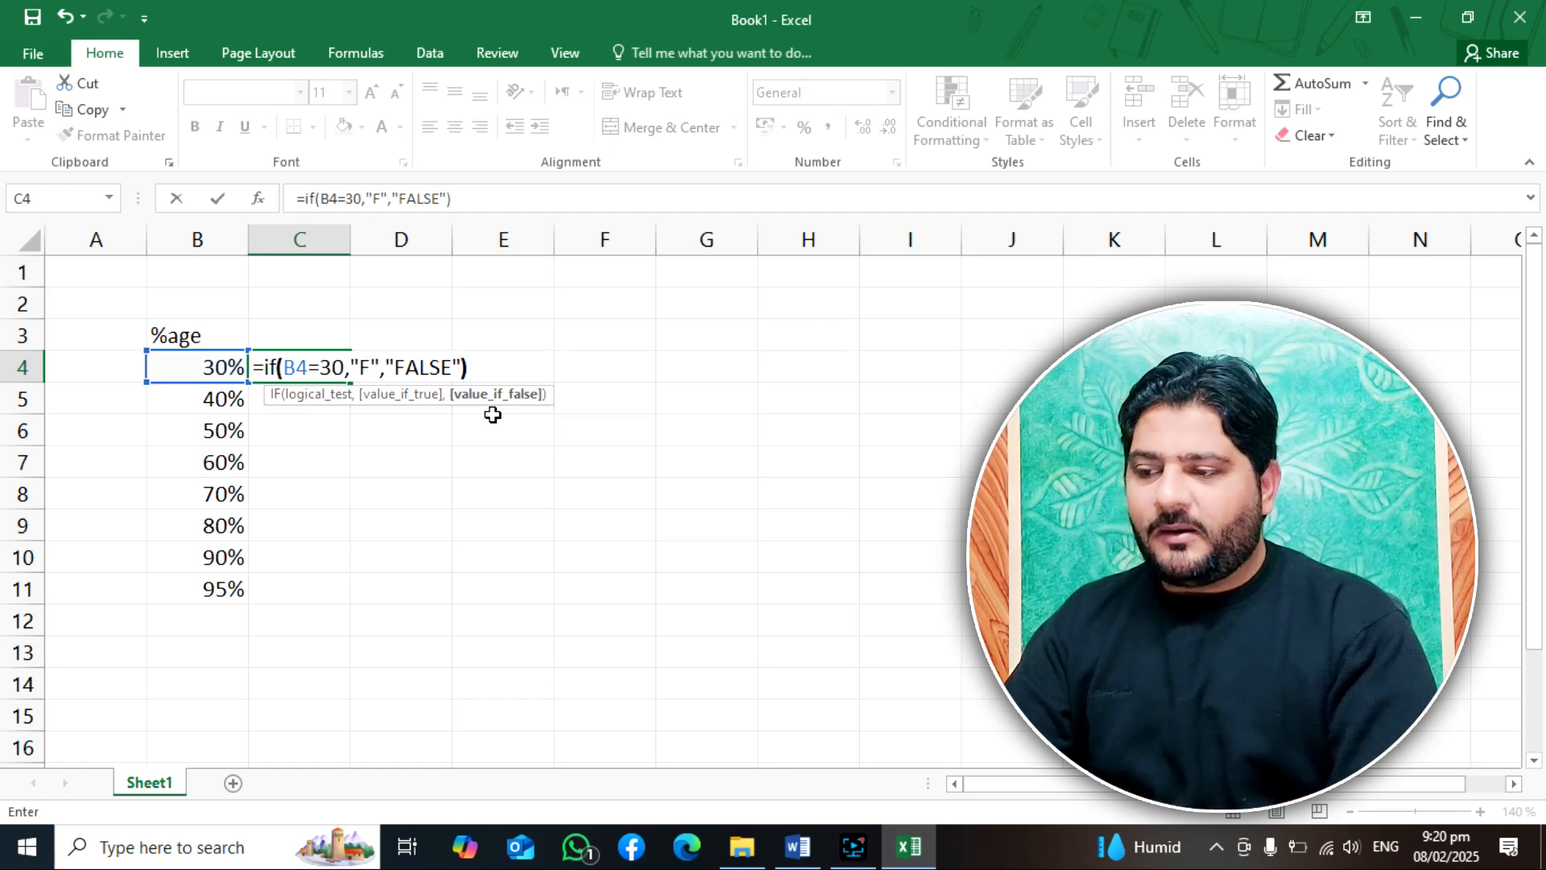
key("Return")
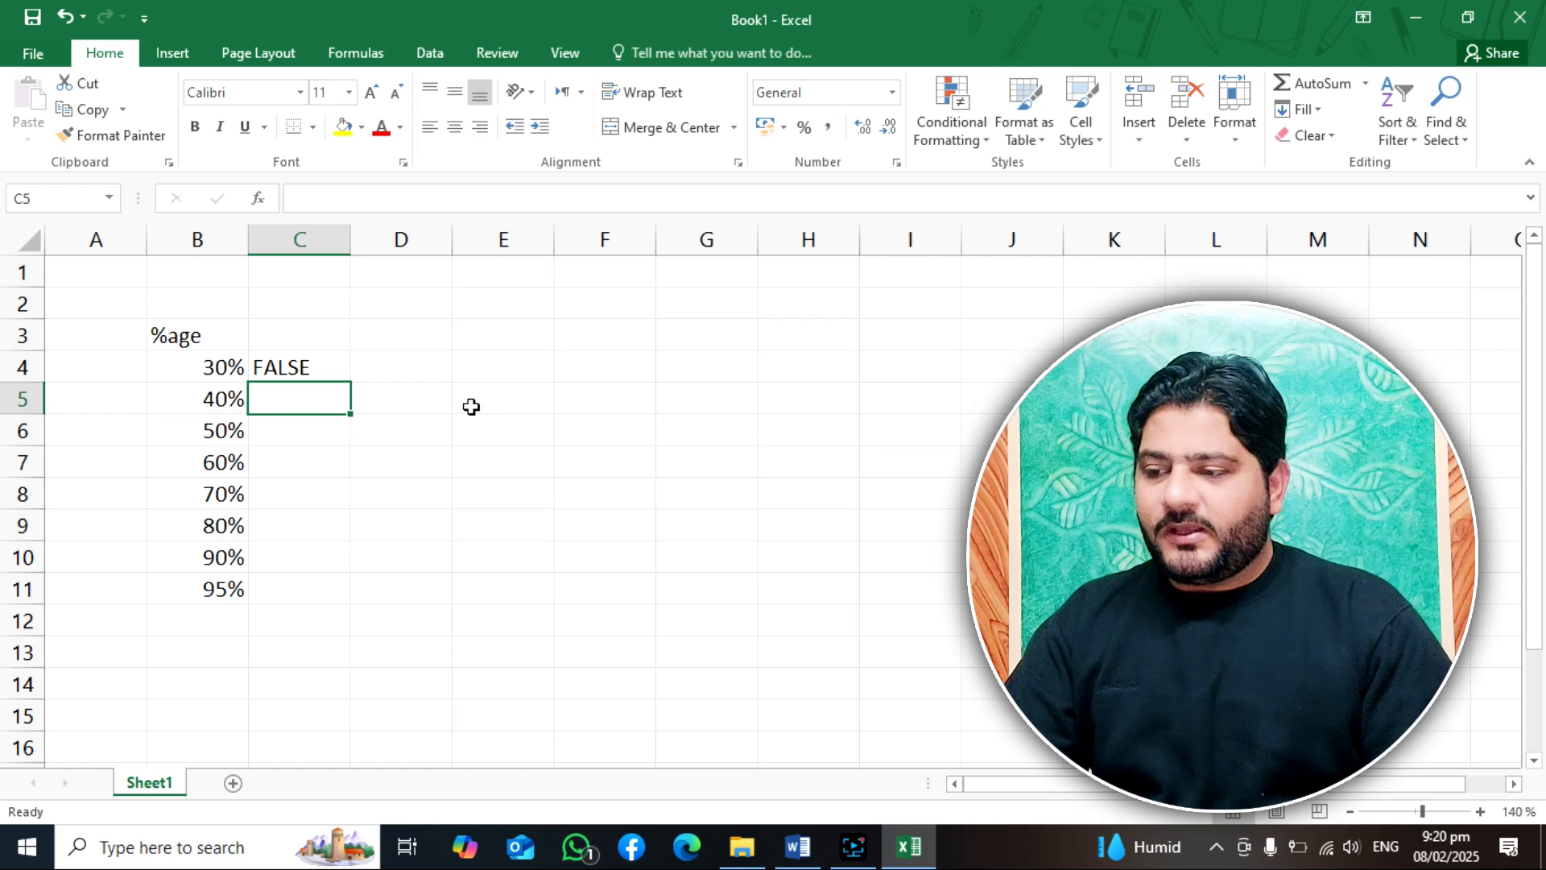
Step: Change cell B4 to 30 without the percent sign and set its number format to General
left_click(198, 375)
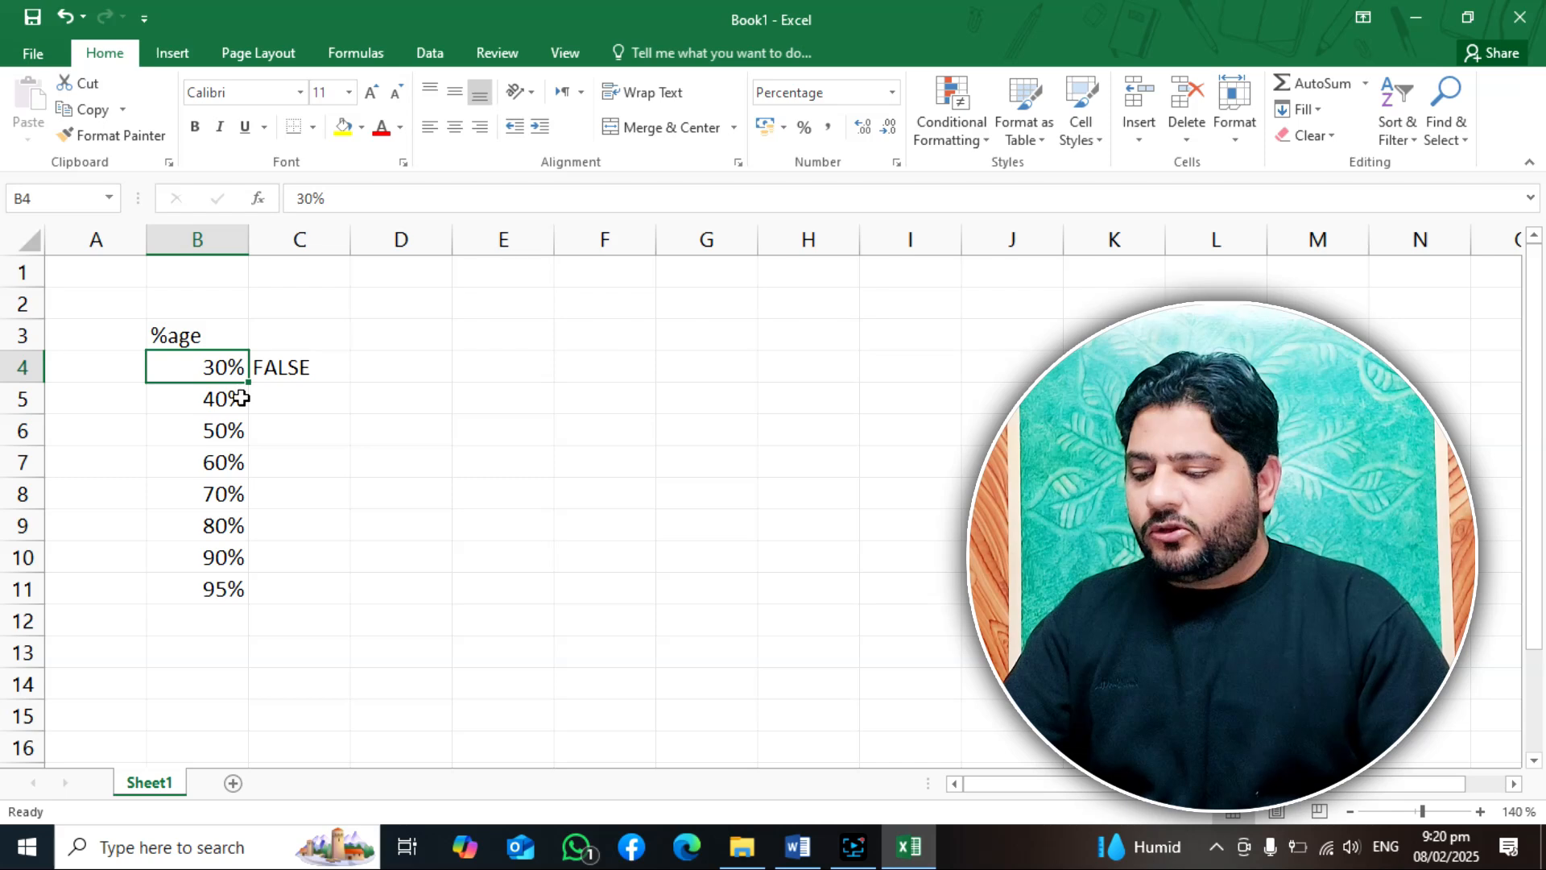
key("F2")
key("BackSpace")
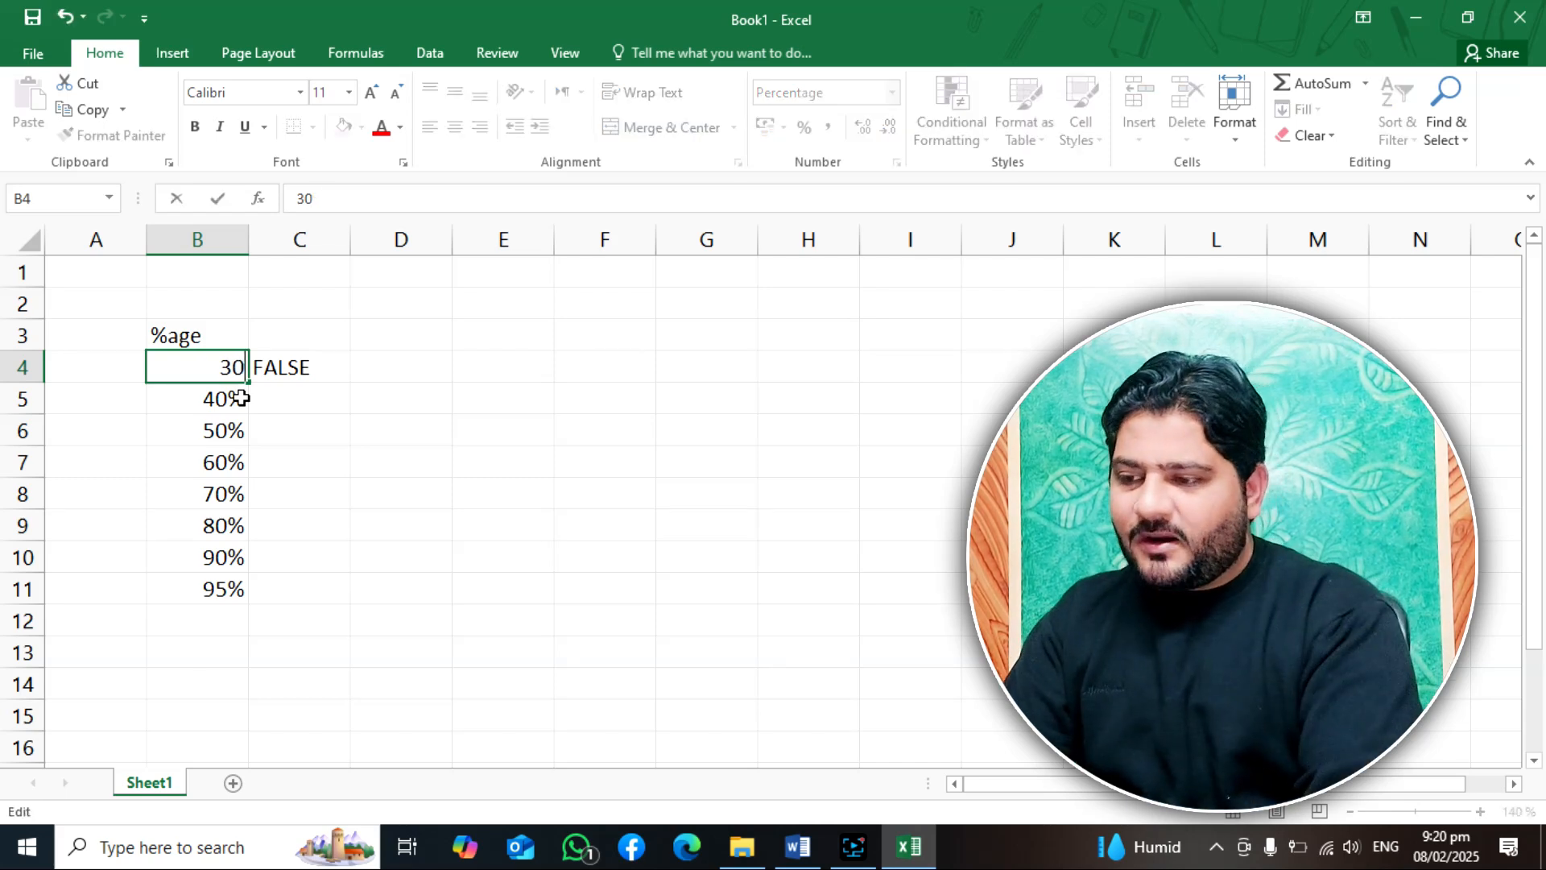
key("Return")
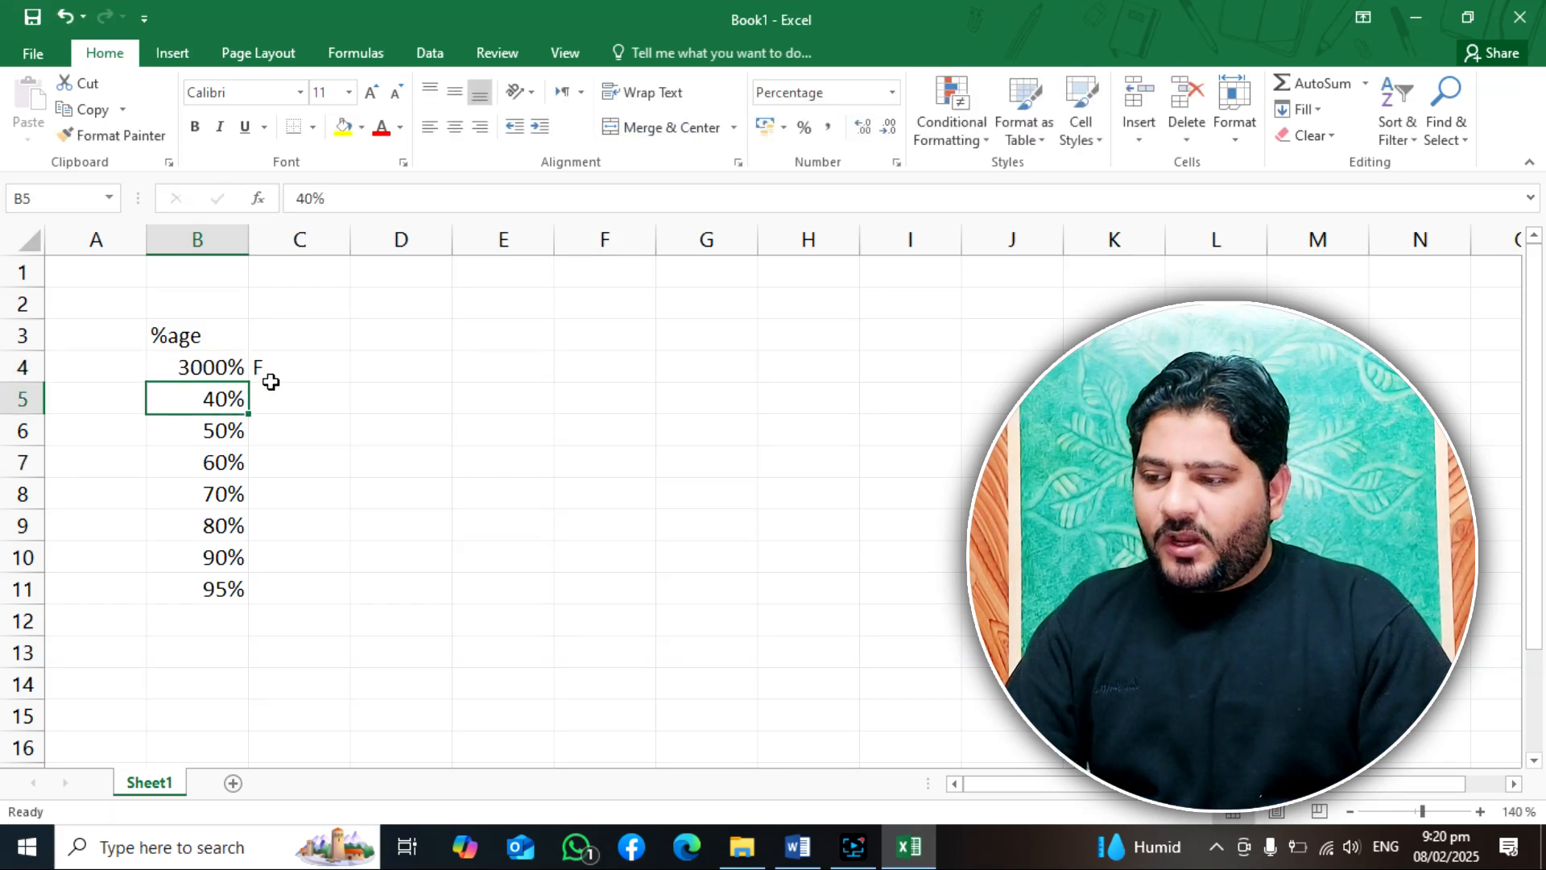
left_click(207, 369)
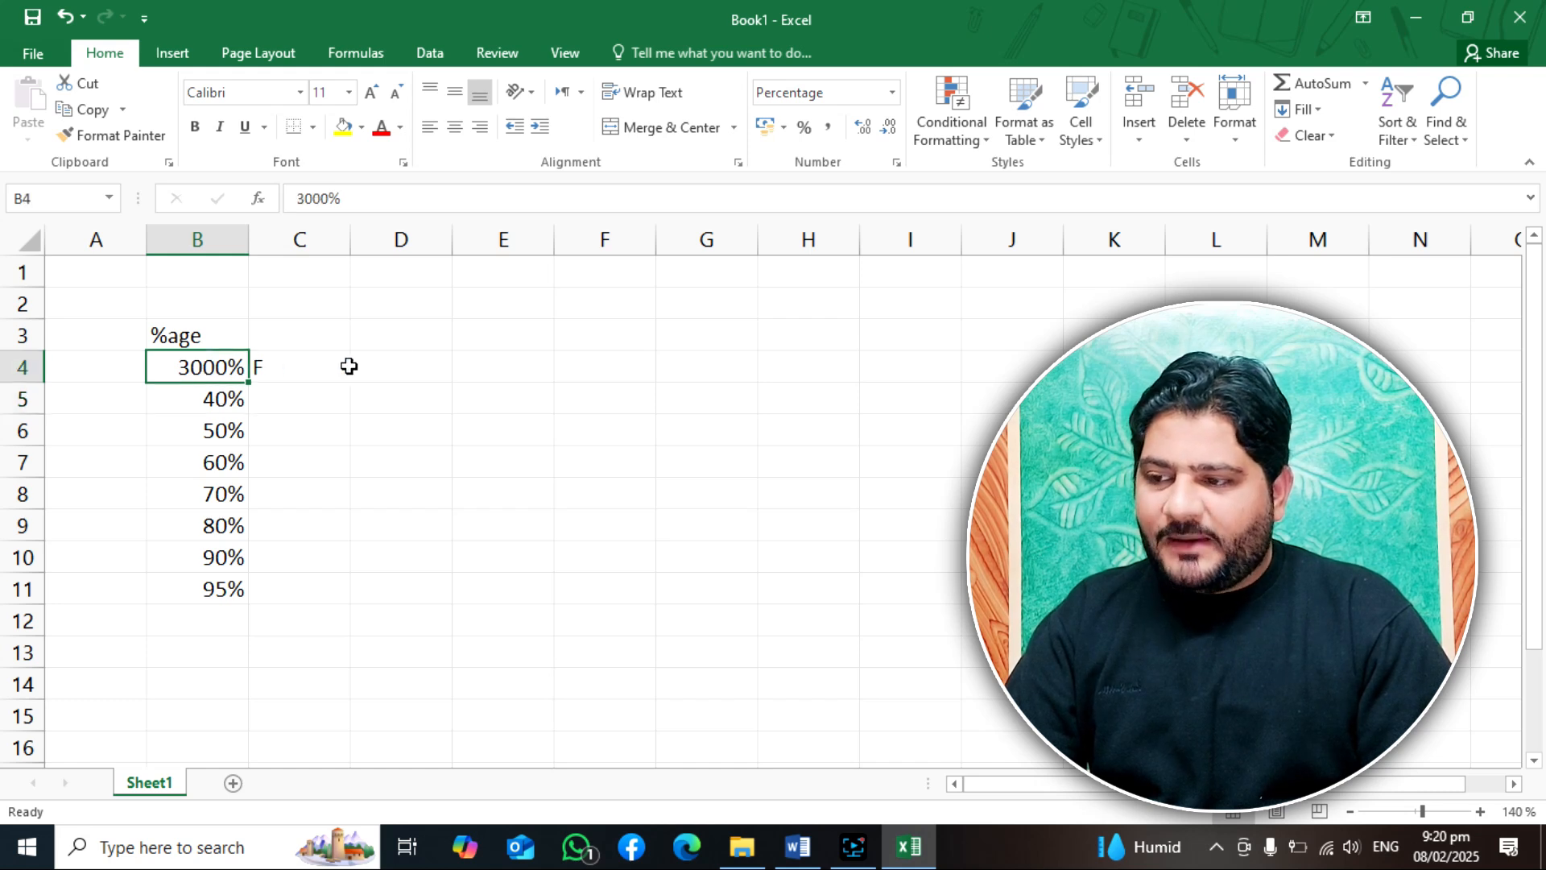
left_click(892, 93)
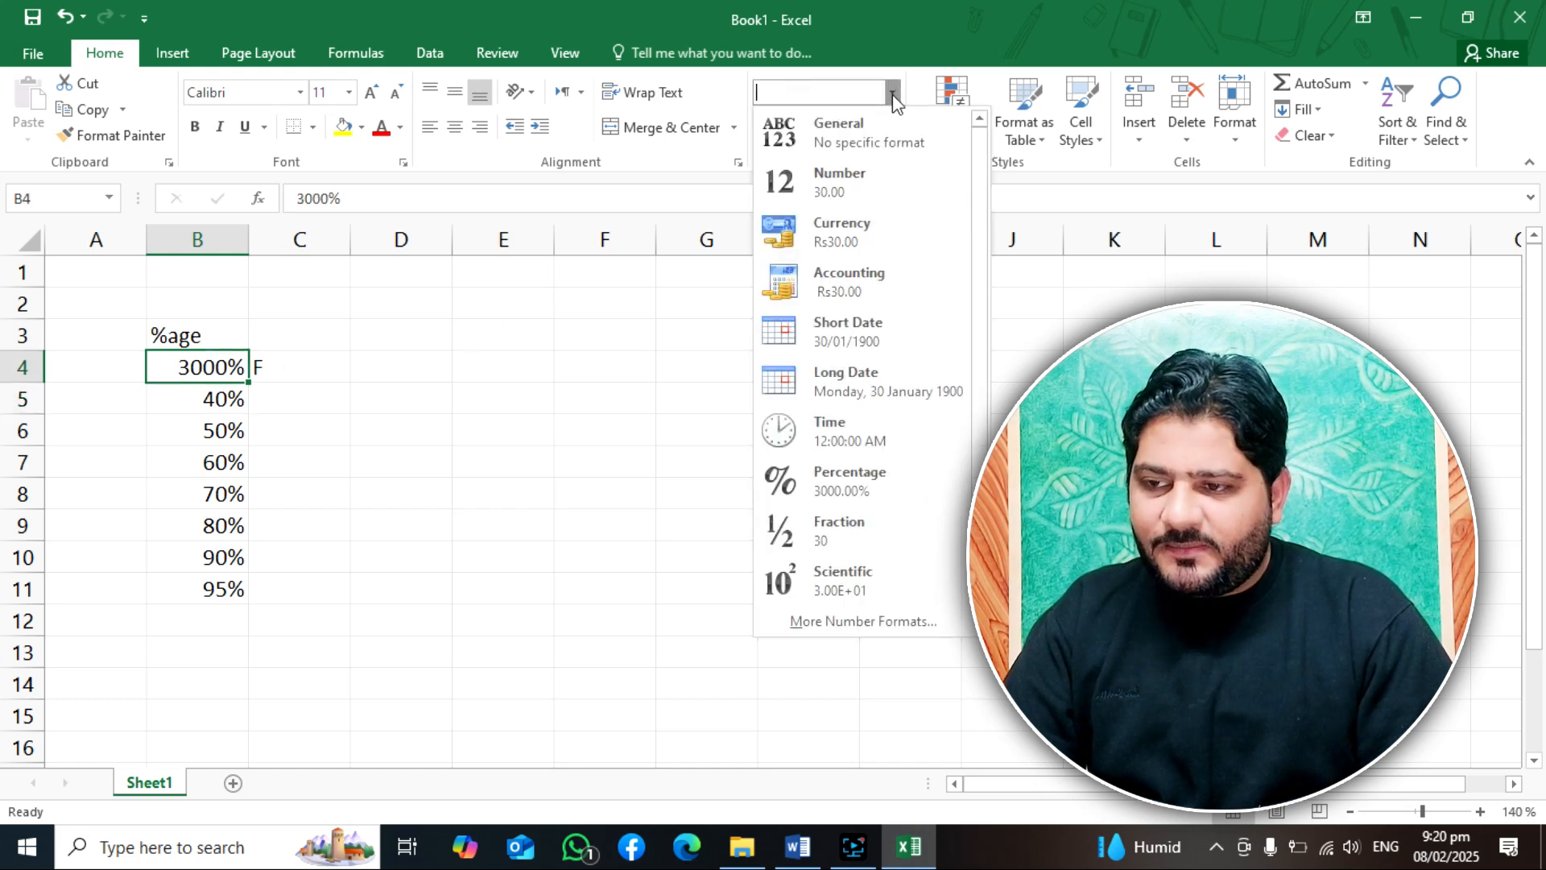
left_click(883, 125)
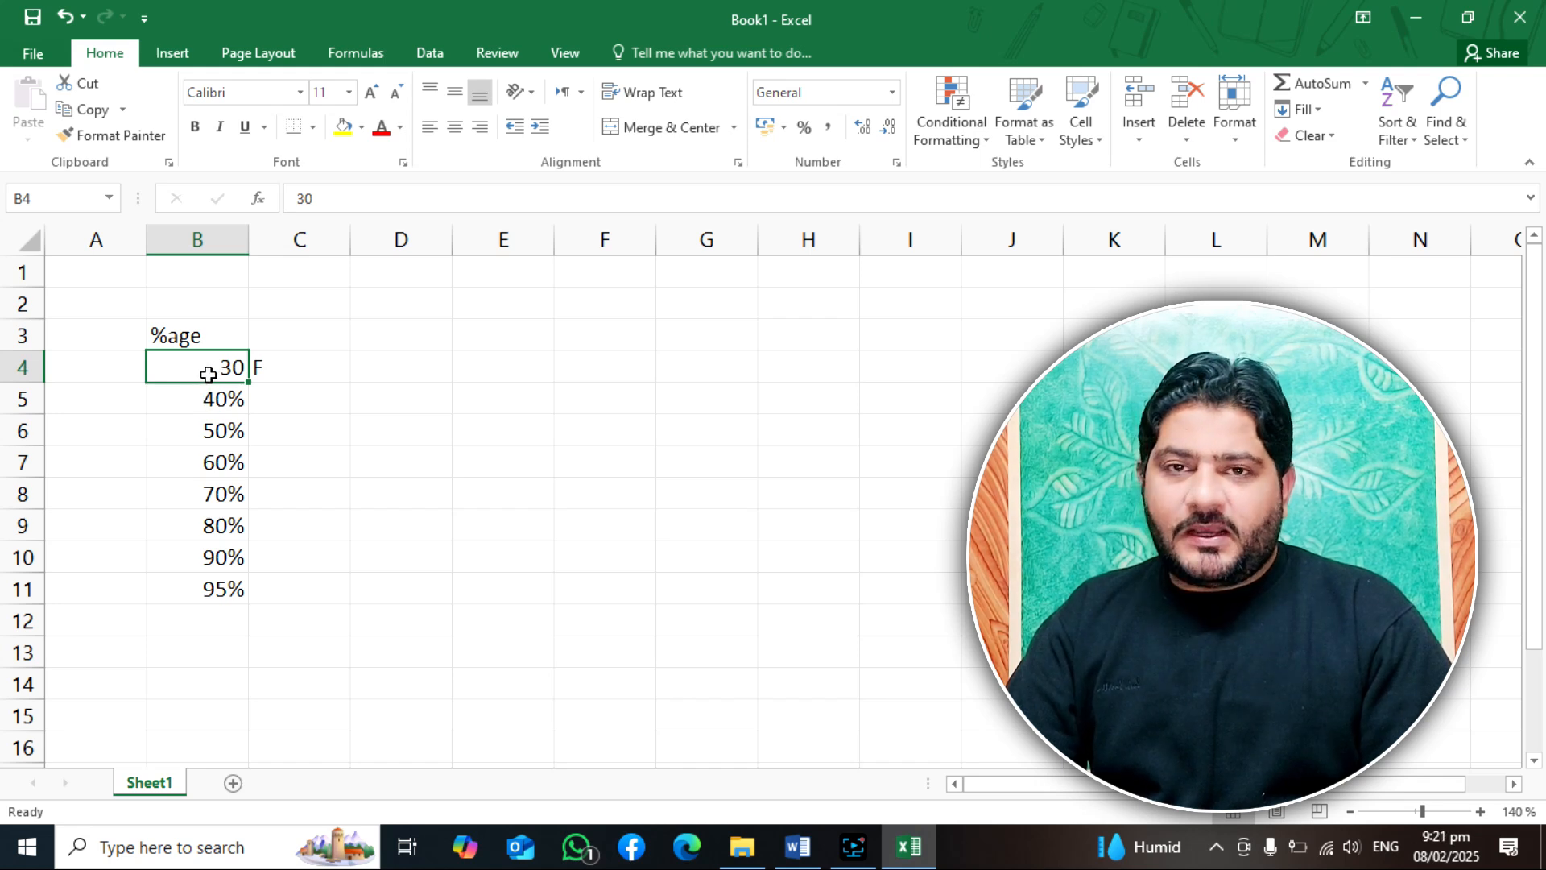
Step: Test the IF formula in cell C4 by changing cell B4 to 50
left_click(304, 375)
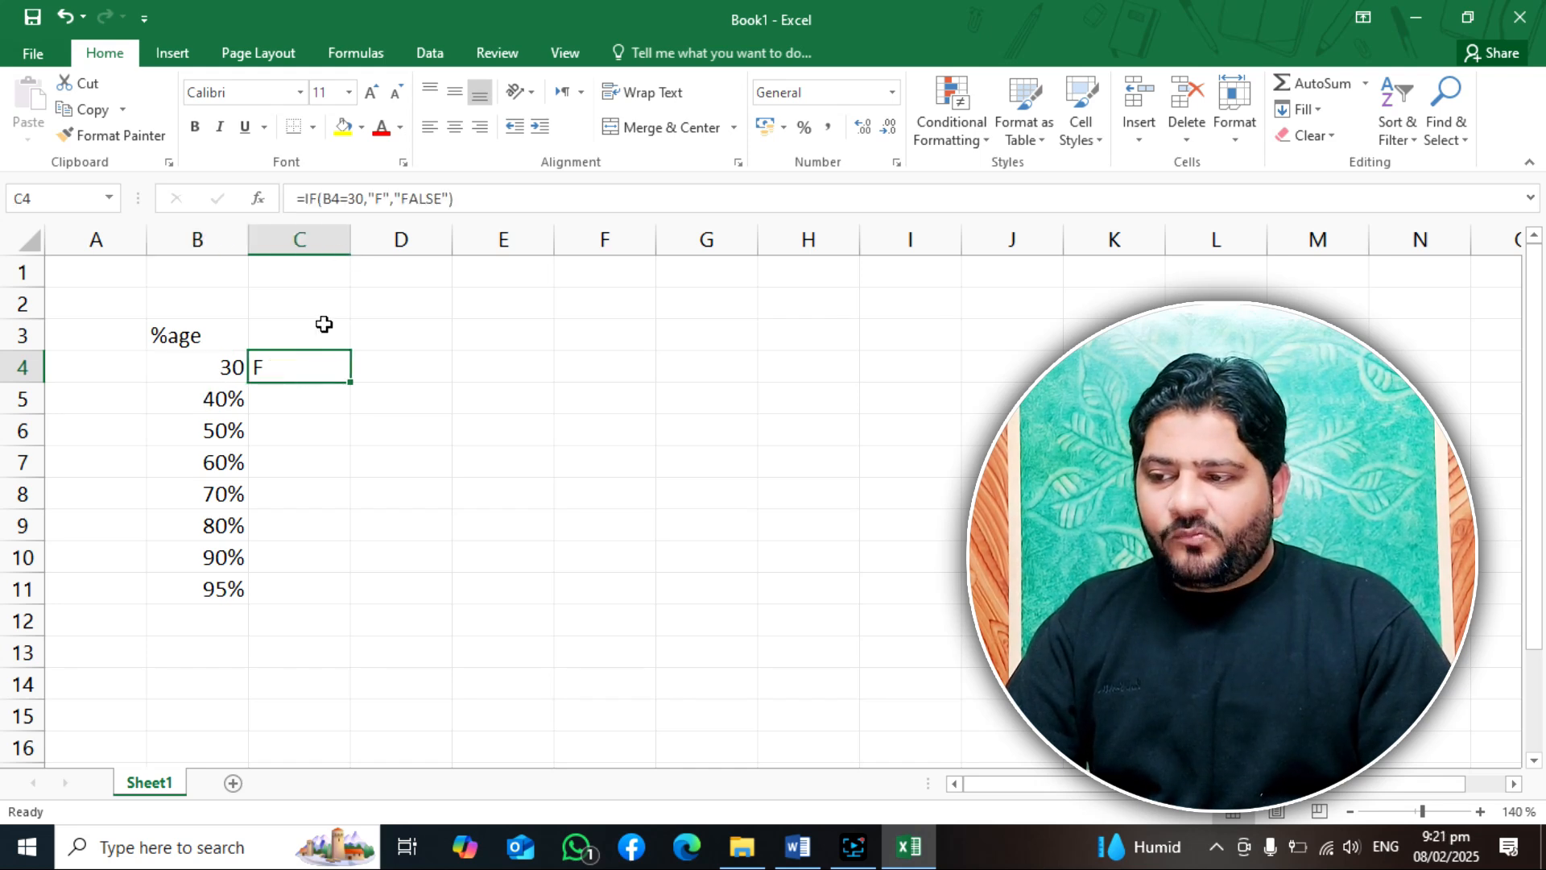
left_click(200, 366)
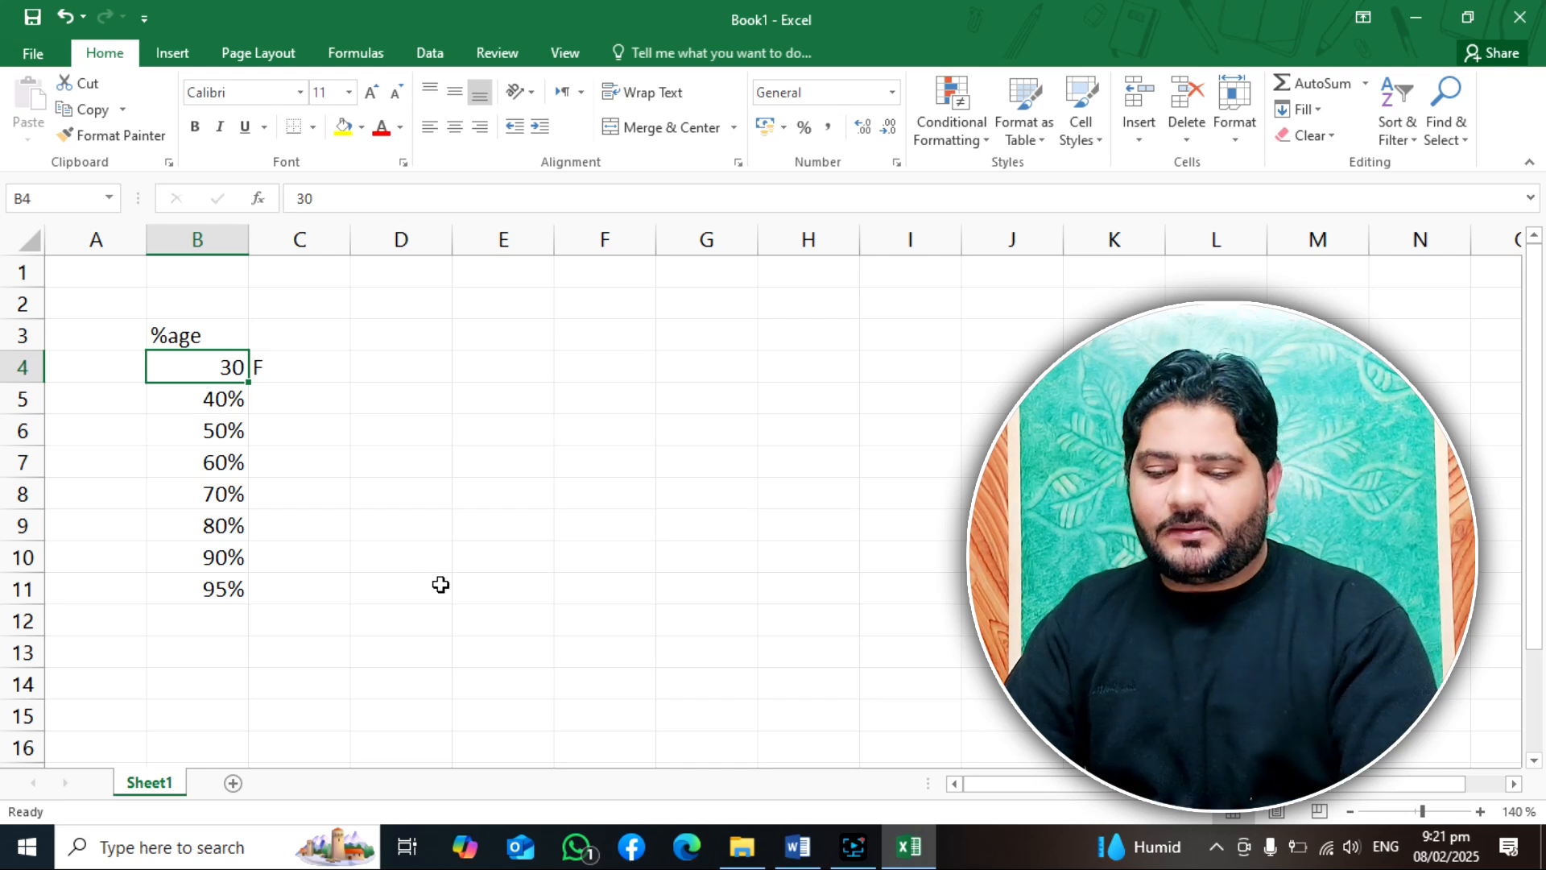
type("50")
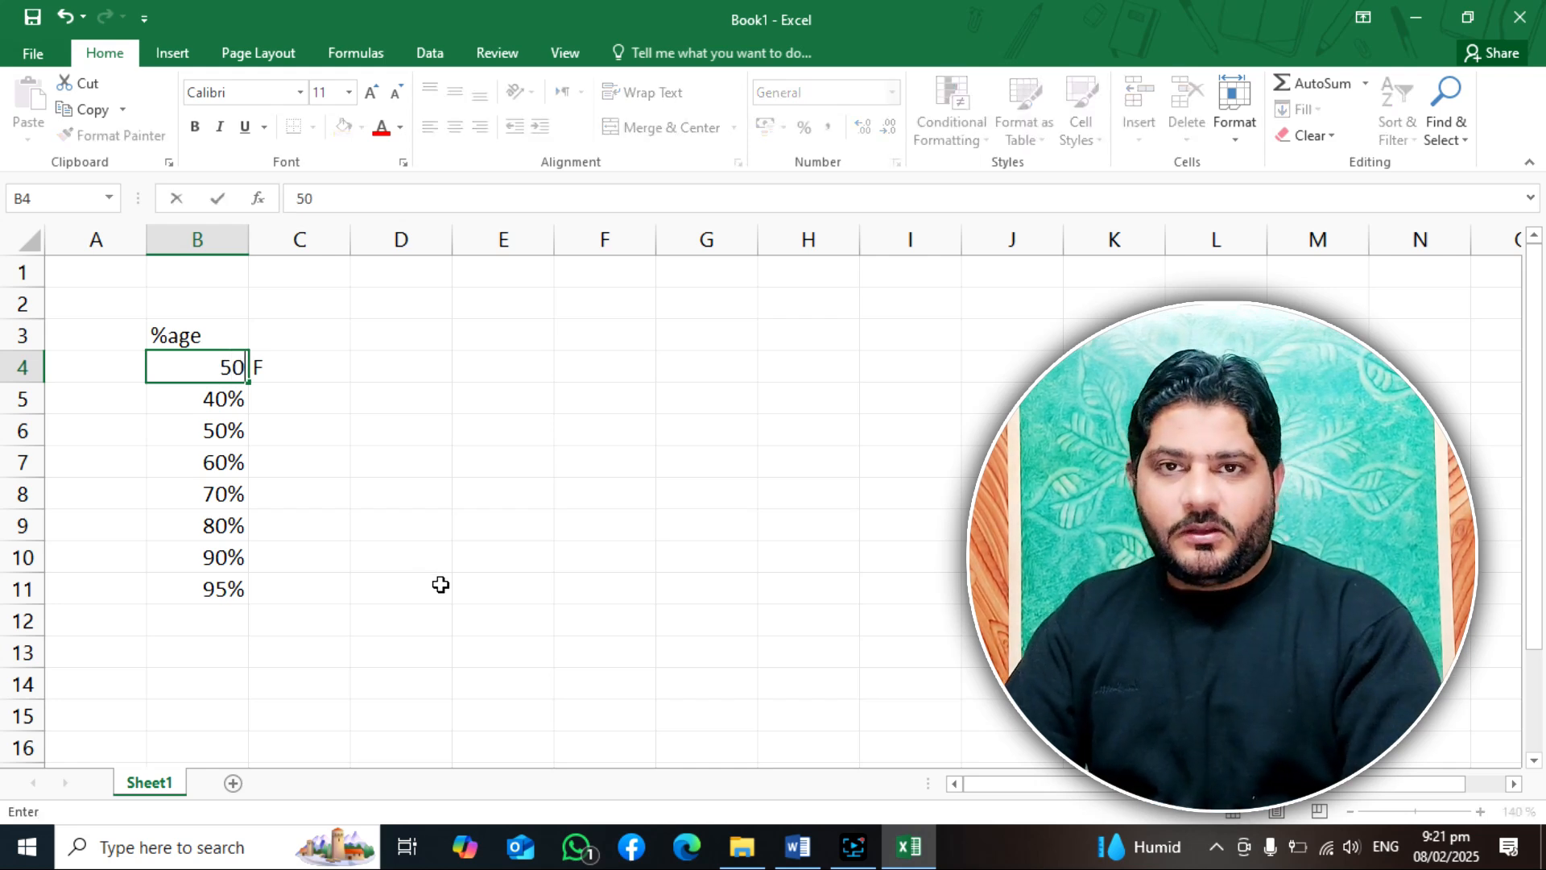
key("Return")
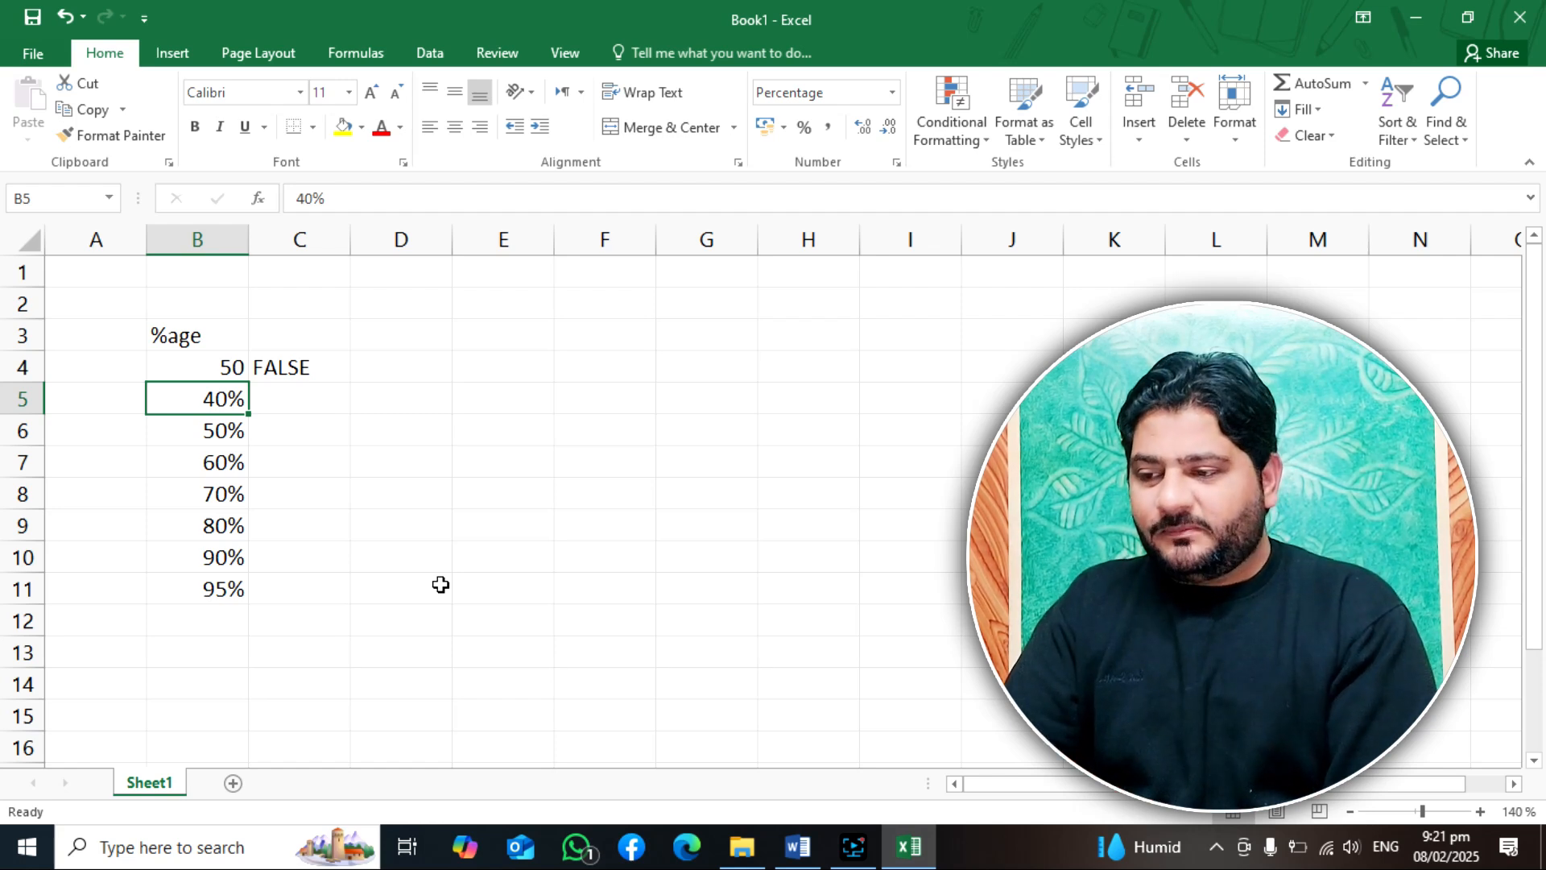
Step: Set the number format of cells B5 to B11 to General
left_click(331, 402)
left_click_drag(196, 393, 208, 572)
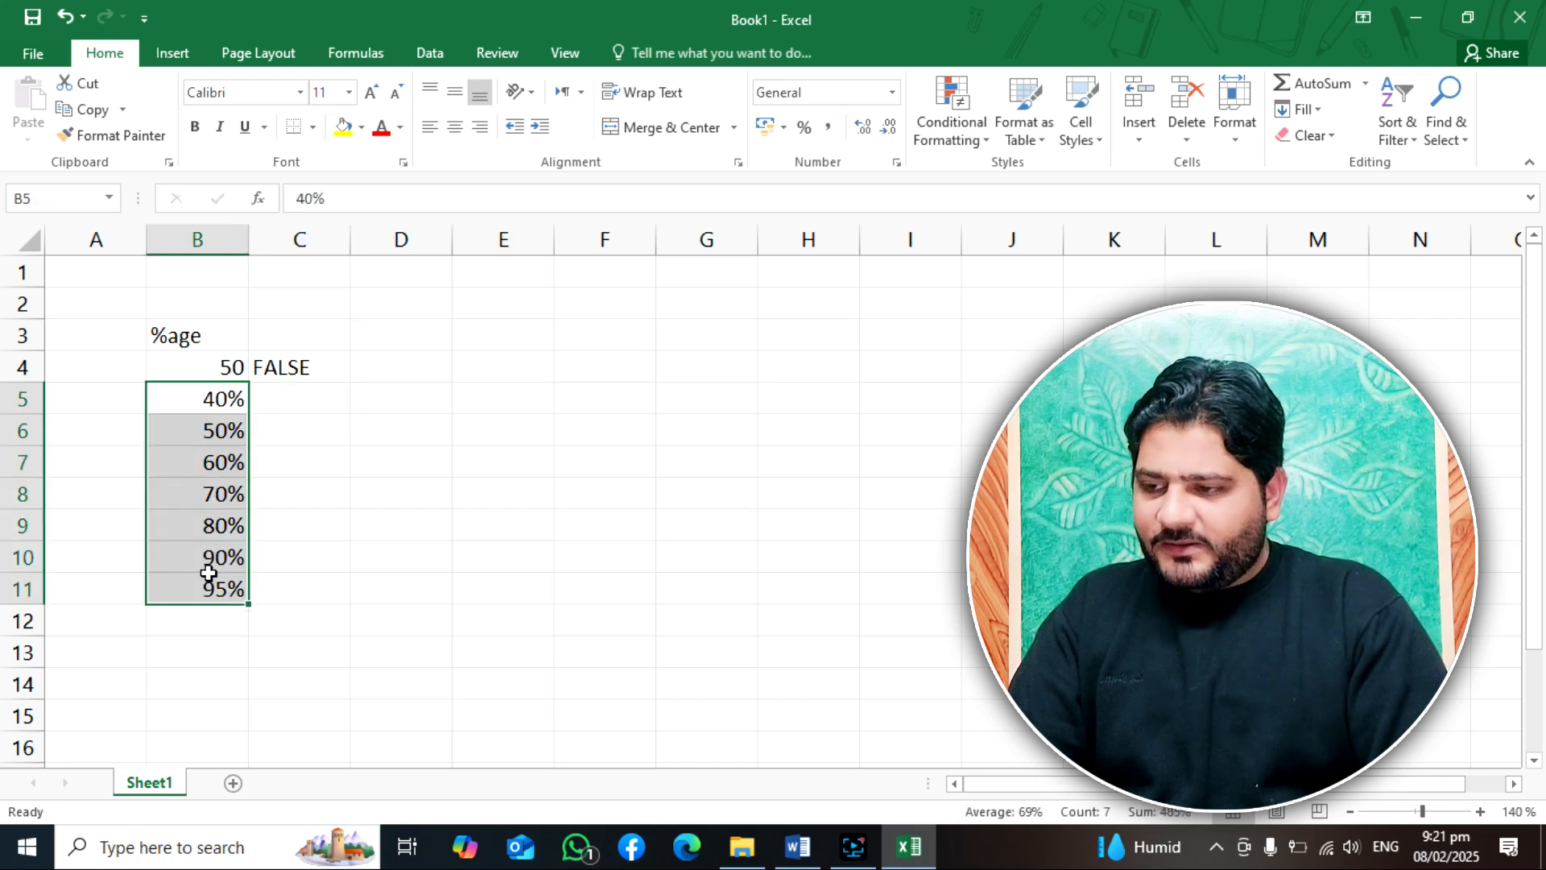
left_click(894, 94)
left_click(837, 137)
Step: Replace the values in cells B5 to B11 with 40, 50, 60, 70, 80, 90 and 95
left_click(228, 397)
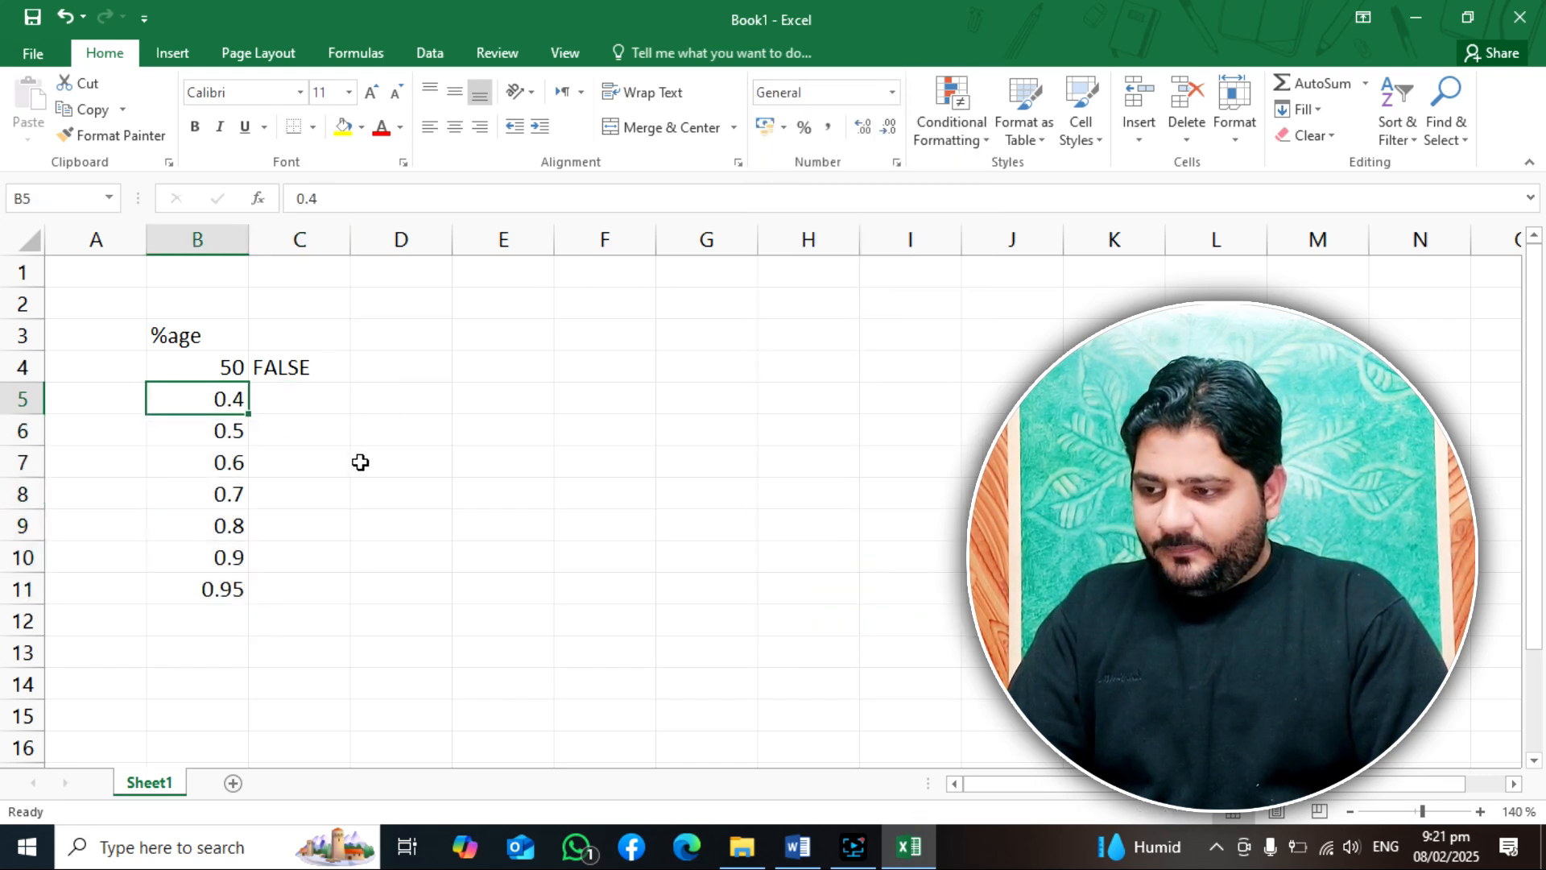
type("40")
key("Return")
type("50")
key("Return")
type("60")
key("Return")
type("70")
key("Return")
type("80")
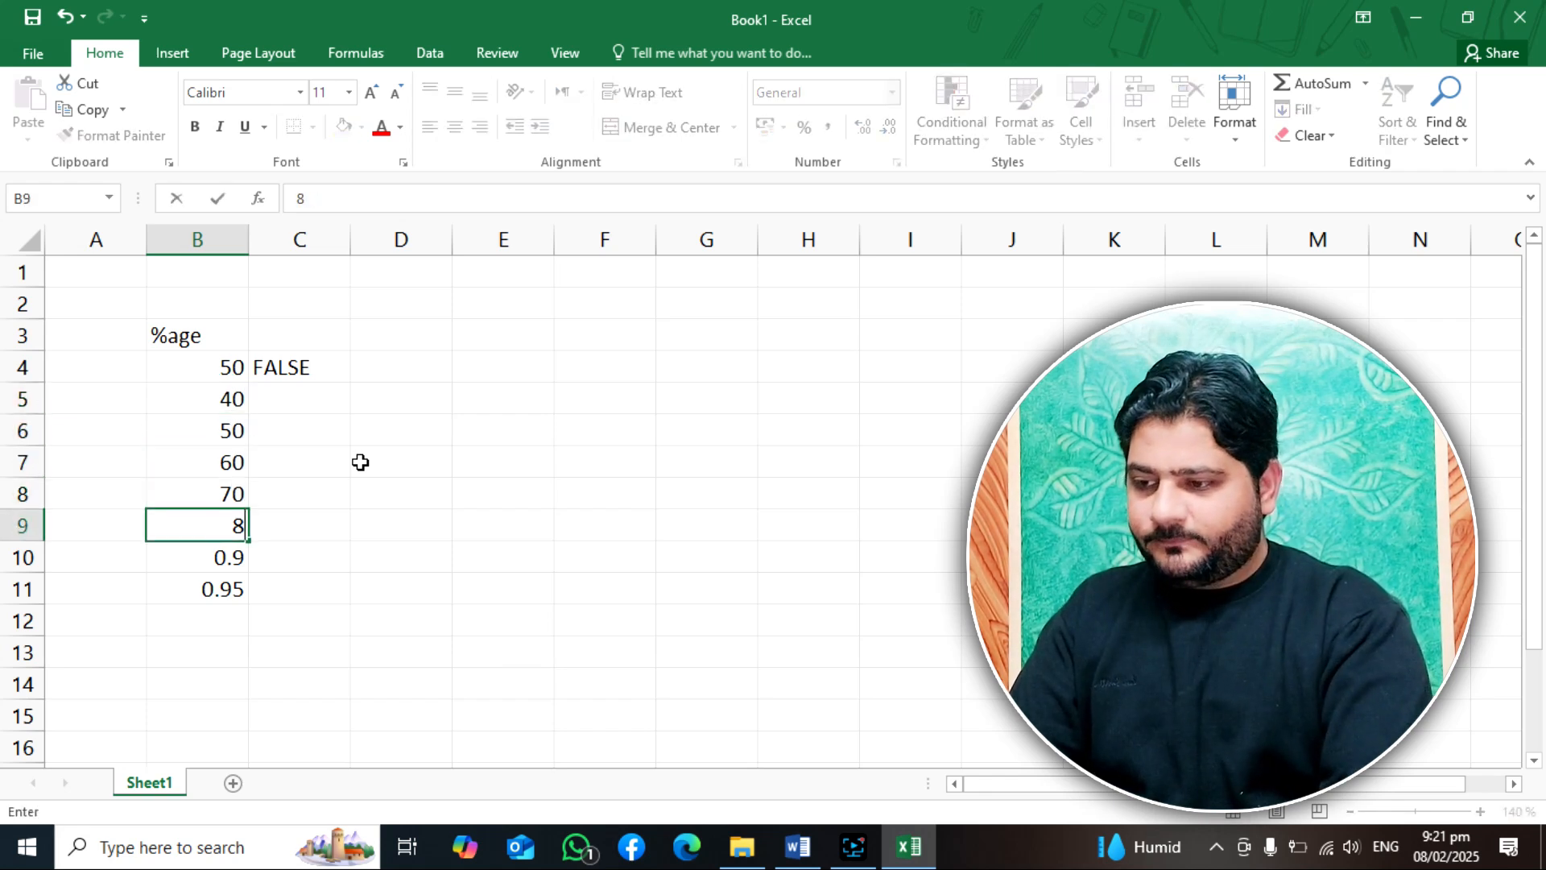
key("Return")
type("90")
key("Return")
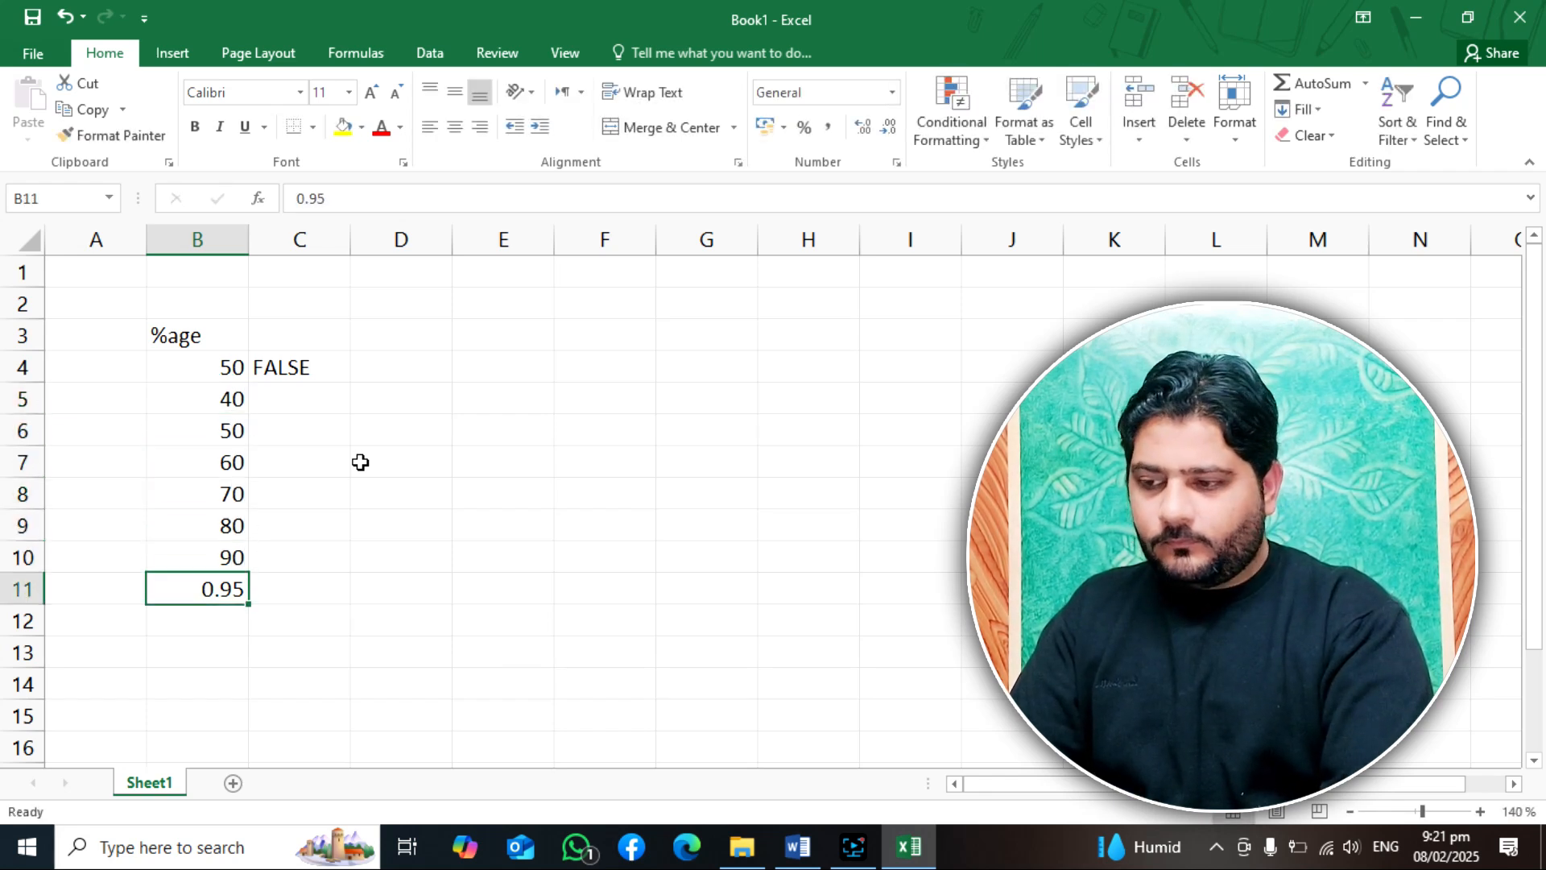
type("95")
key("Return")
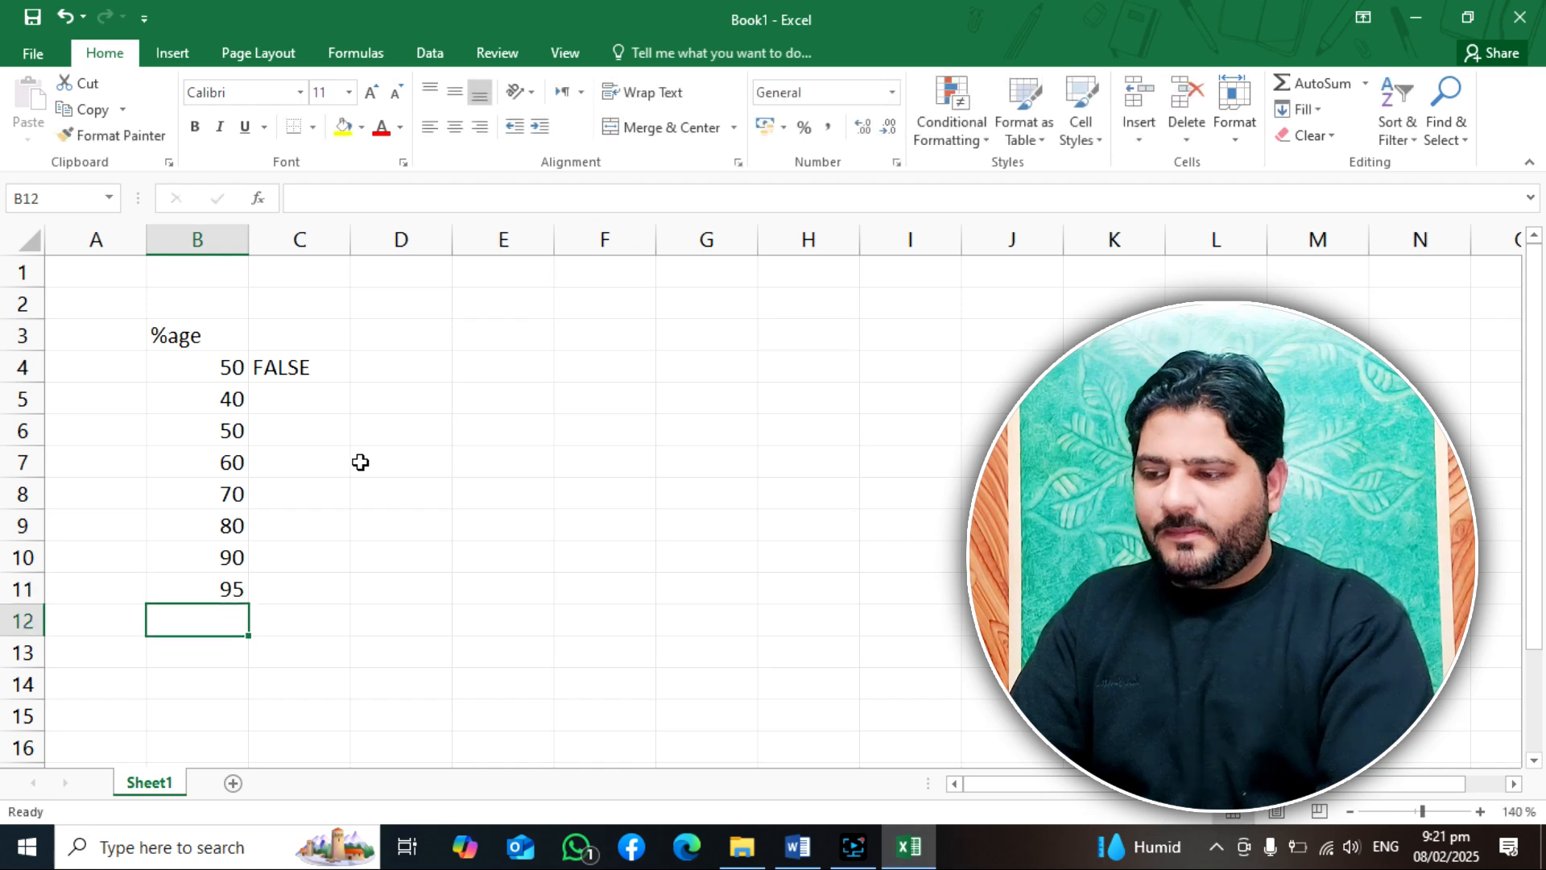
Step: Enter the formula =IF(B5>20,"Greater than 20","Less than 20") in cell C5
key("Right")
key("Up")
key("Up")
key("Up")
key("Up")
key("Up")
key("Up")
key("Up")
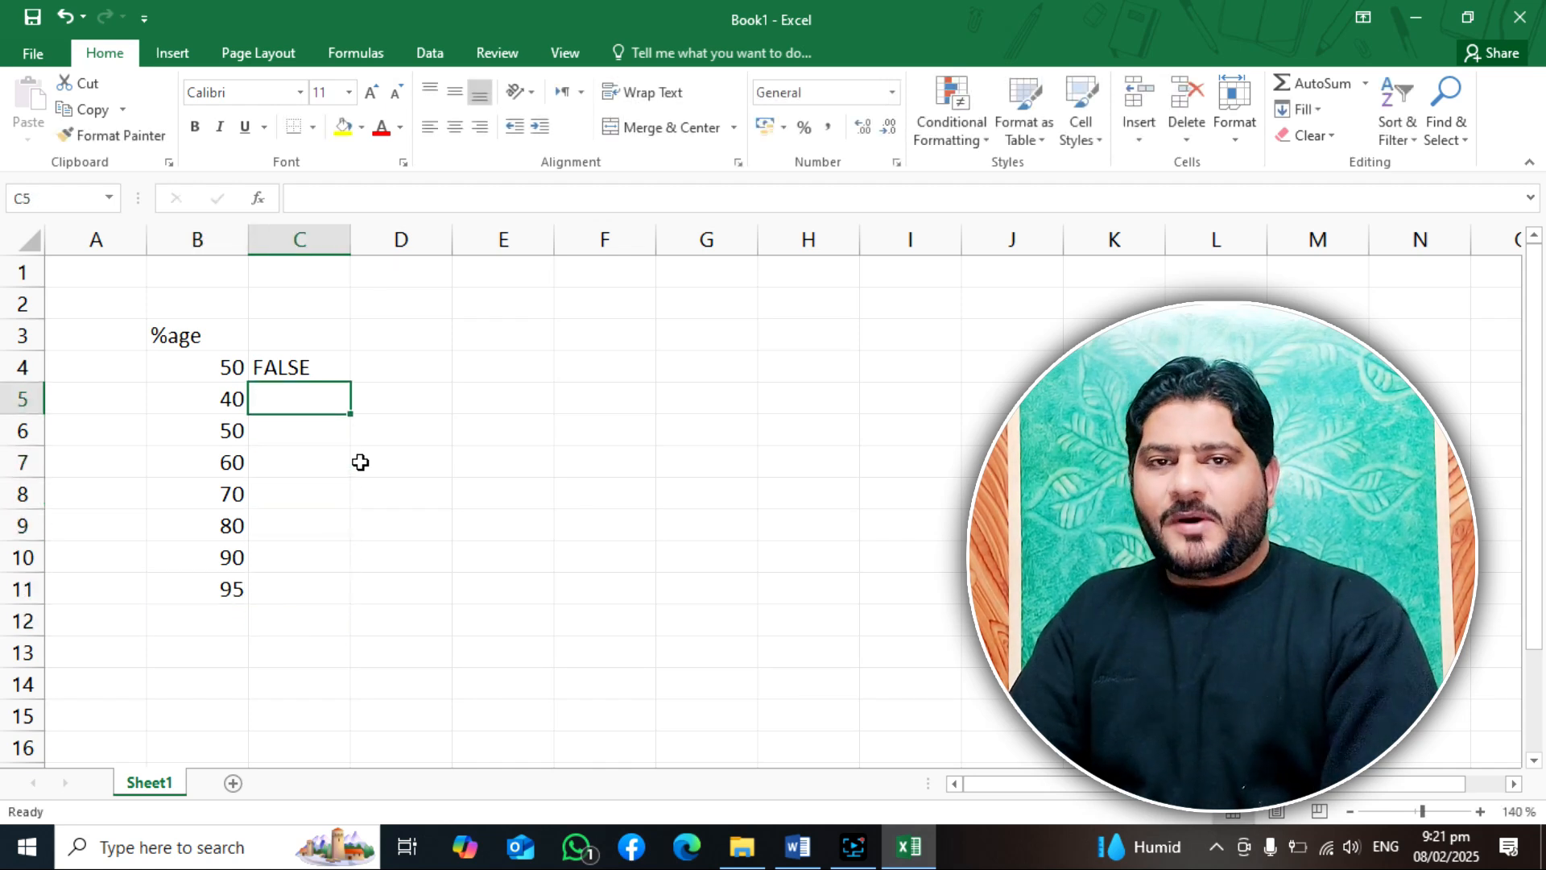
type("=")
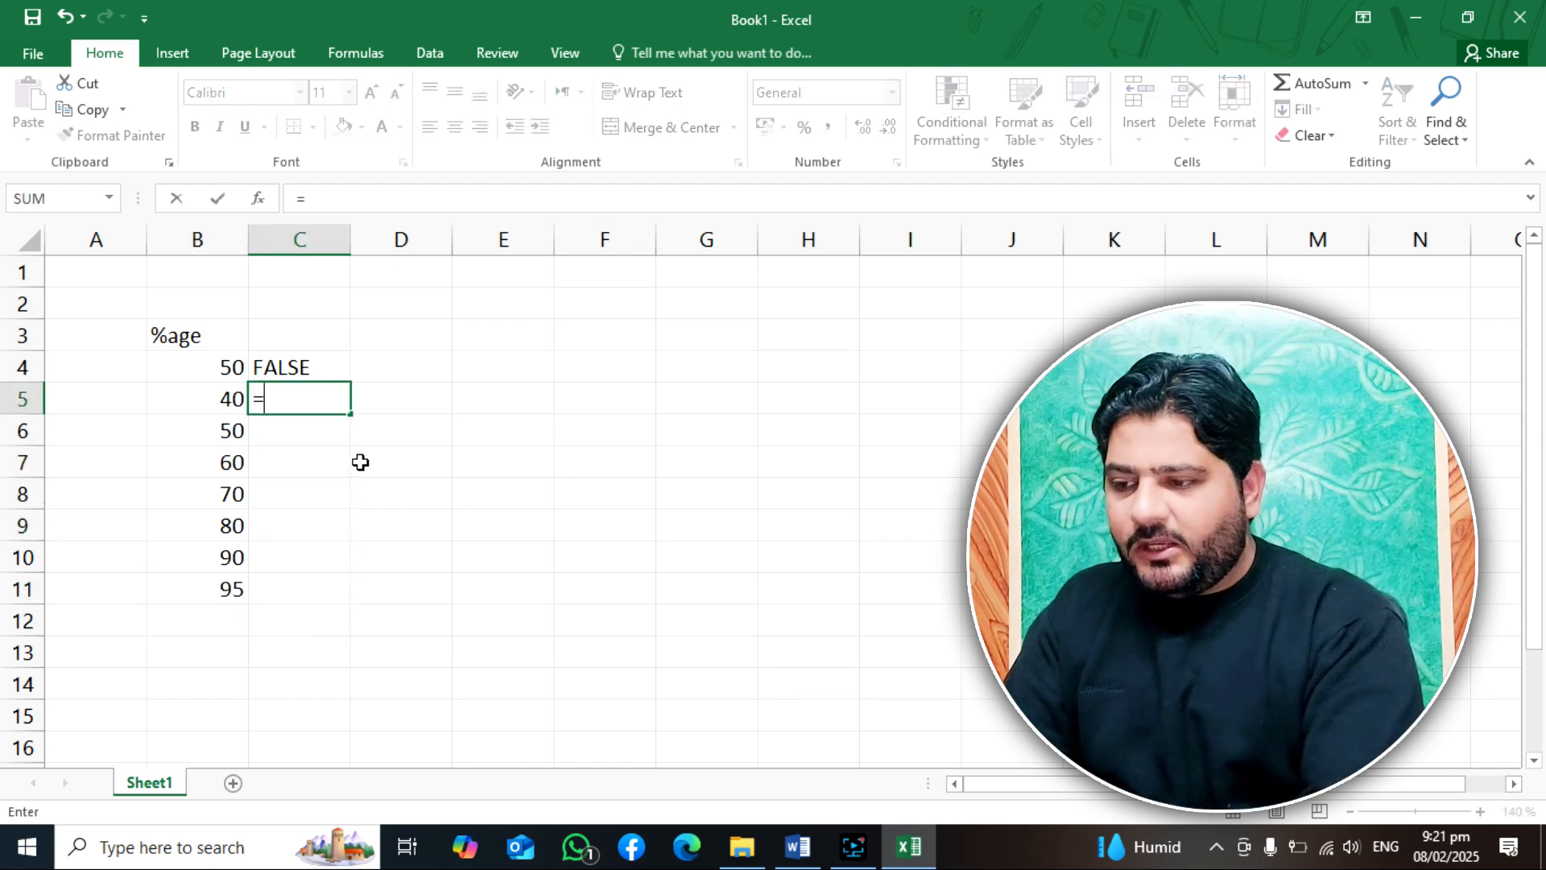
type("if(")
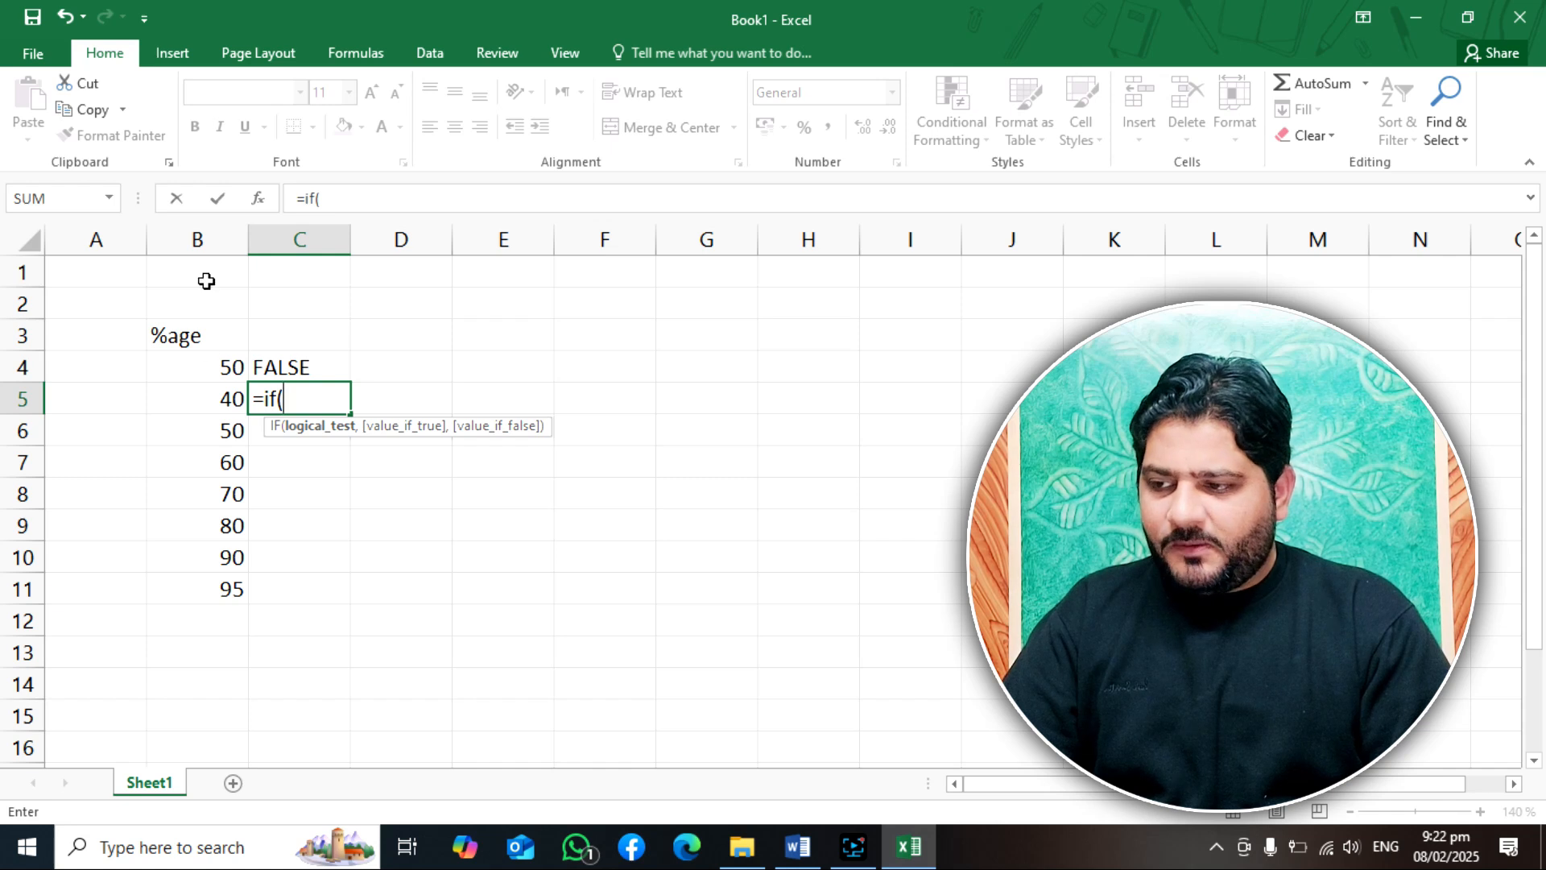
left_click(189, 400)
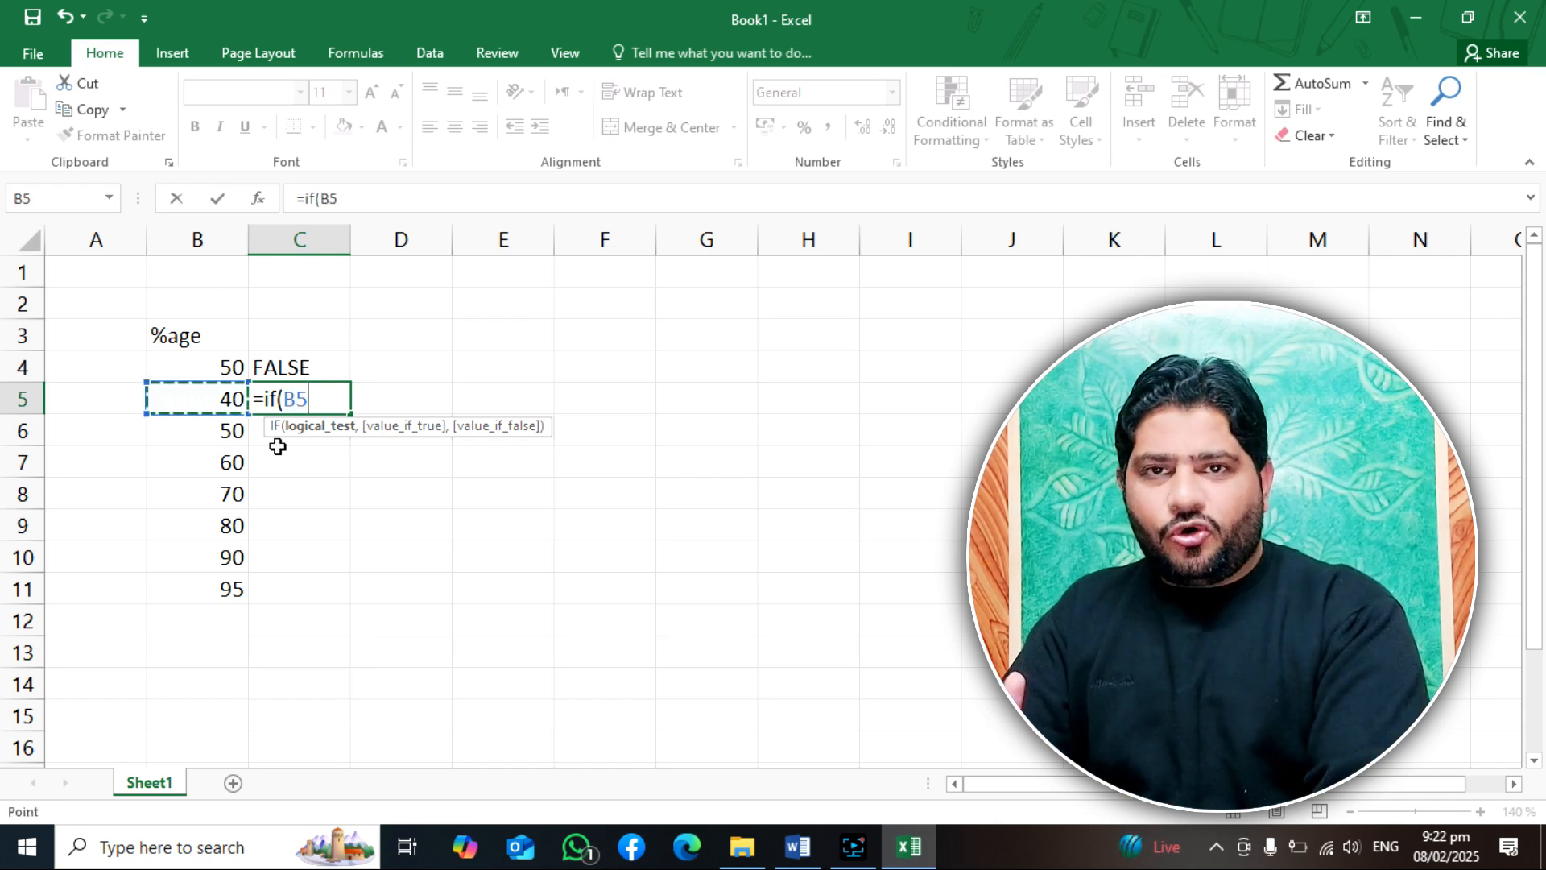
type(">20")
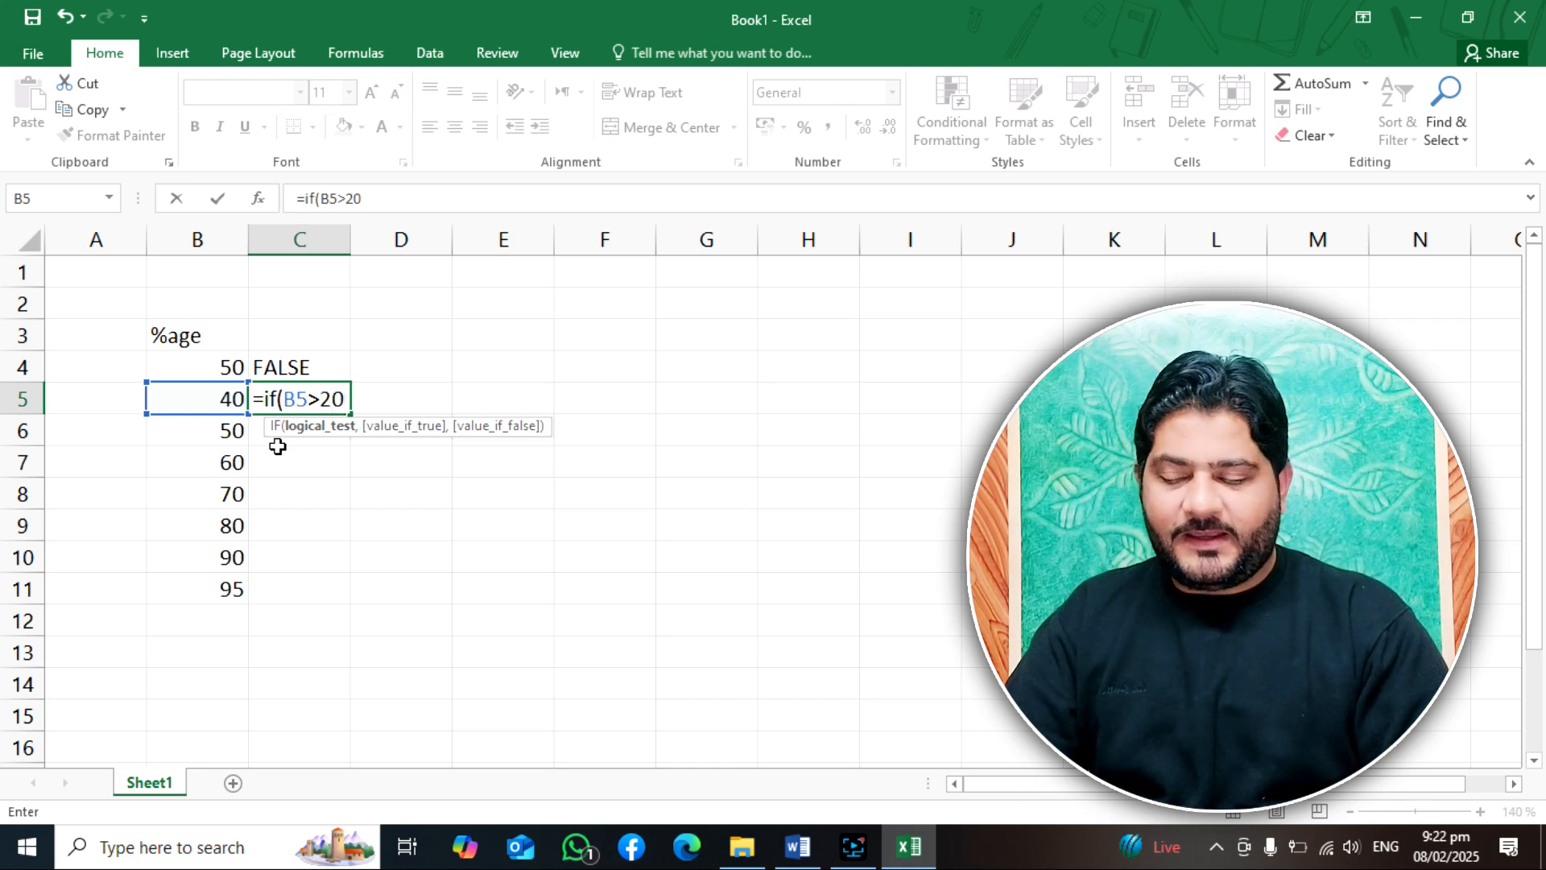
type(",")
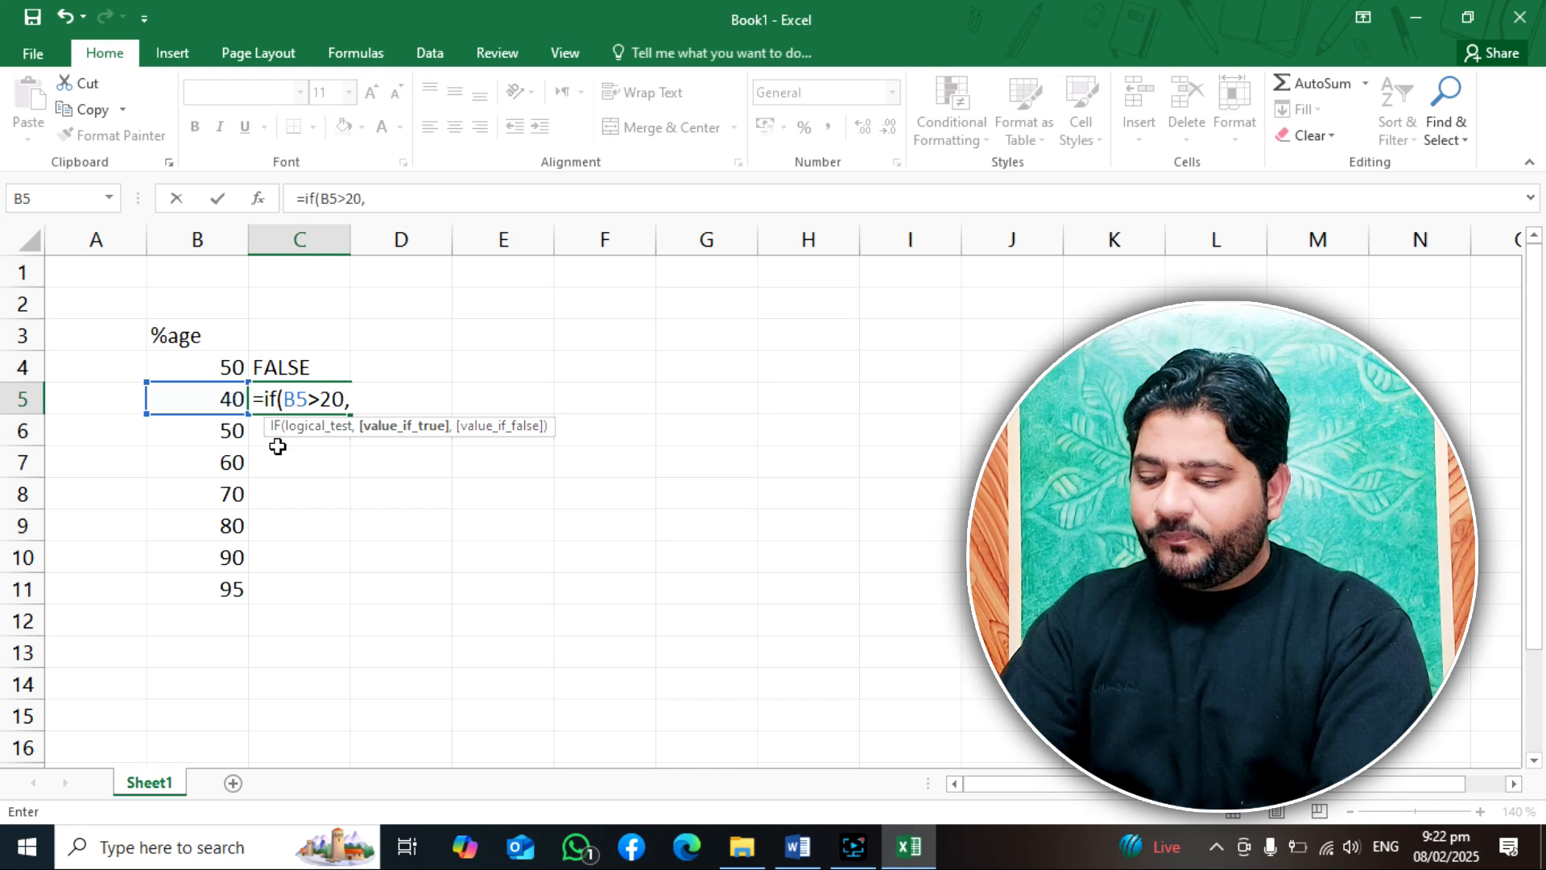
type("G")
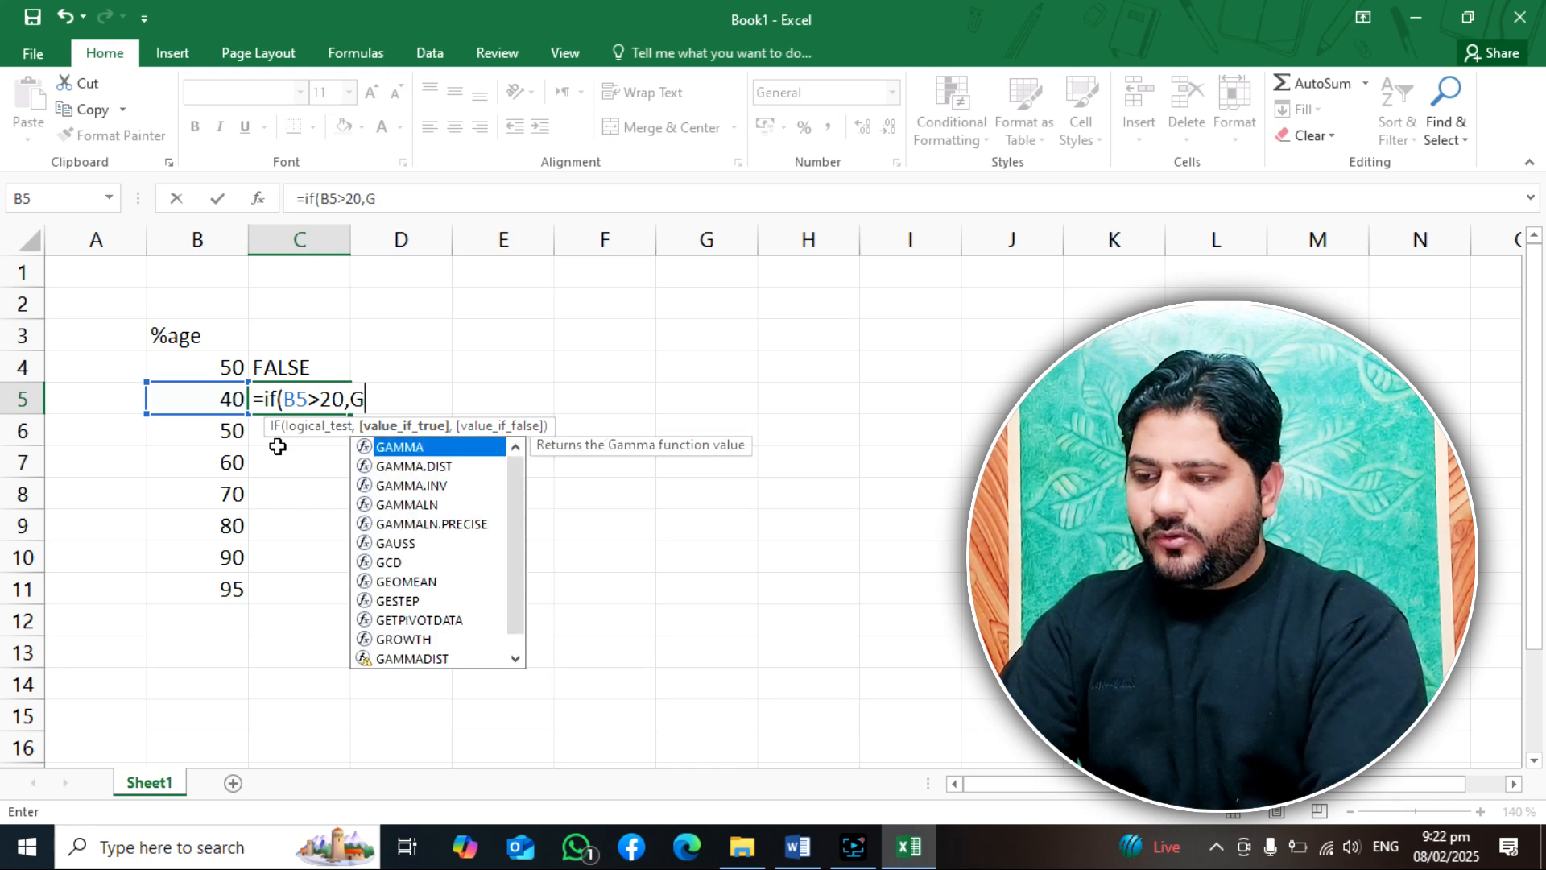
key("BackSpace")
type("\"Greater than 20")
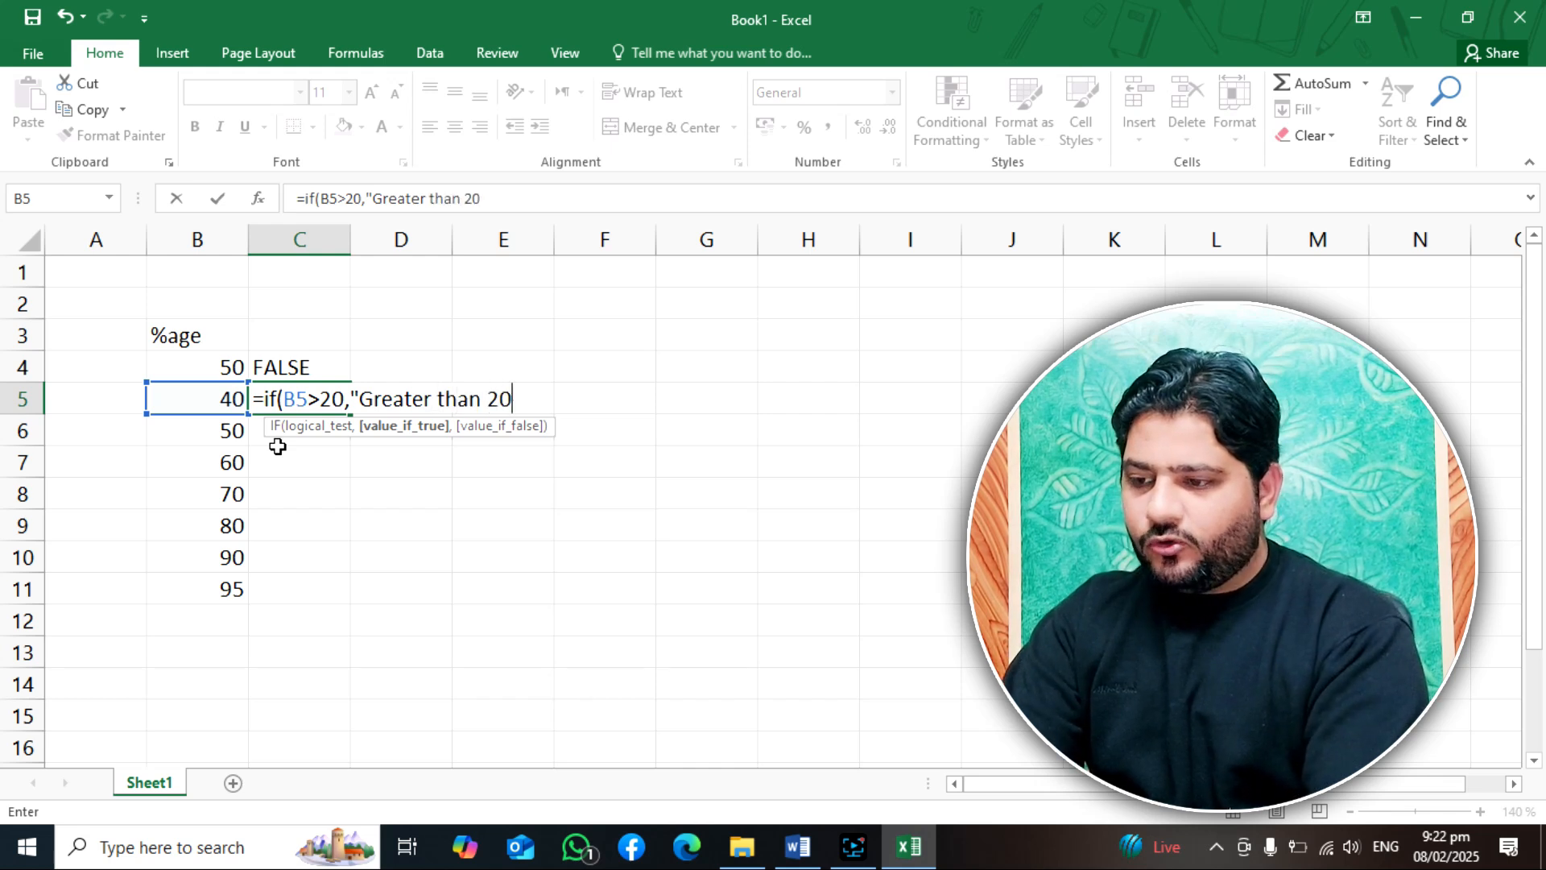
type("\",")
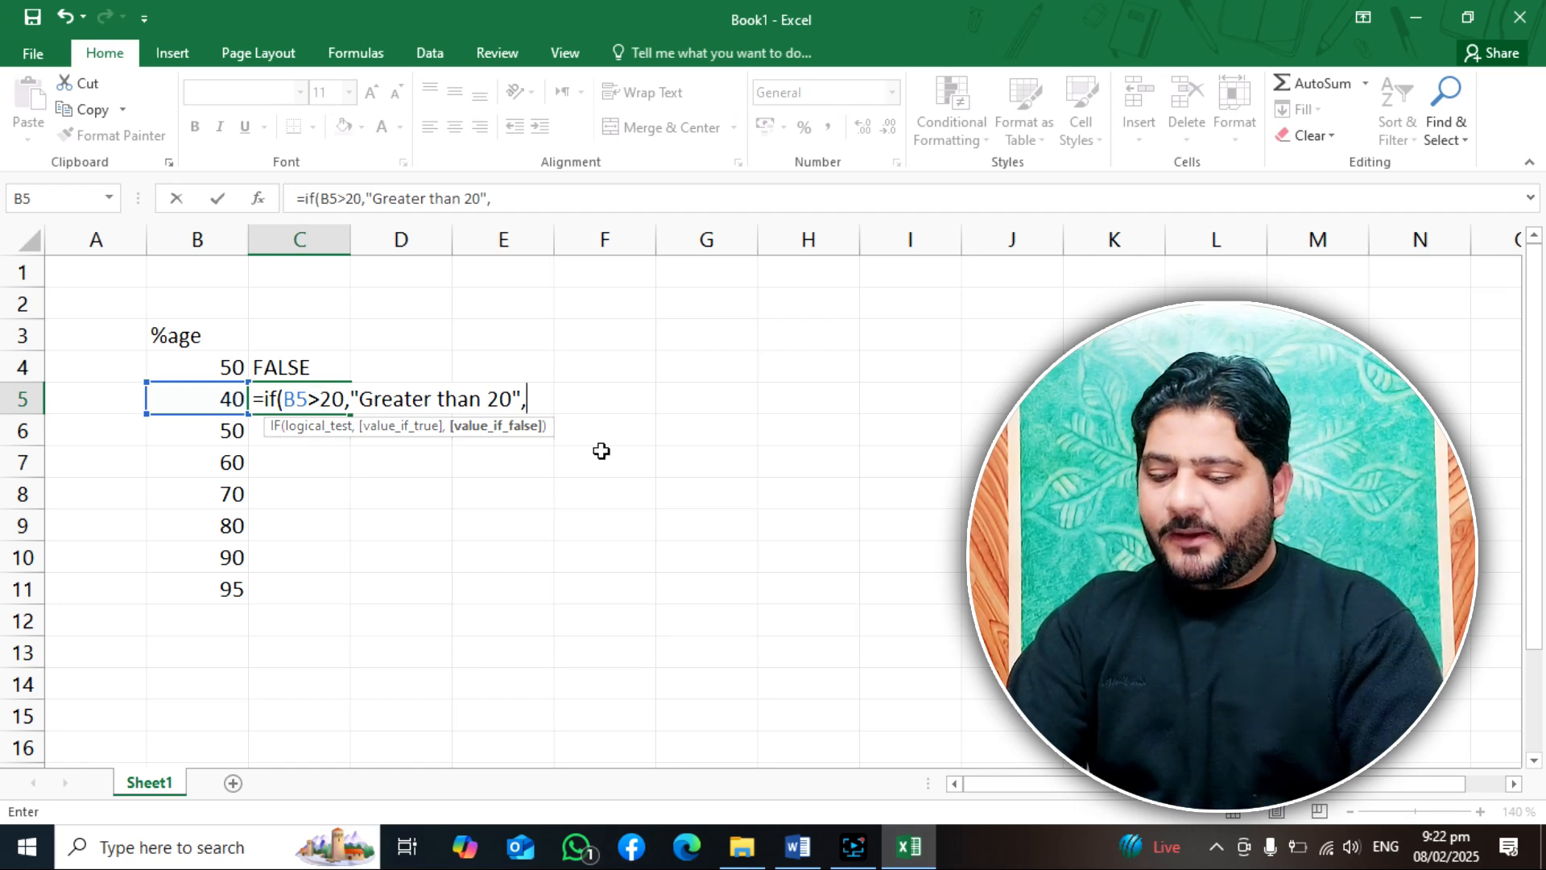
type("\"")
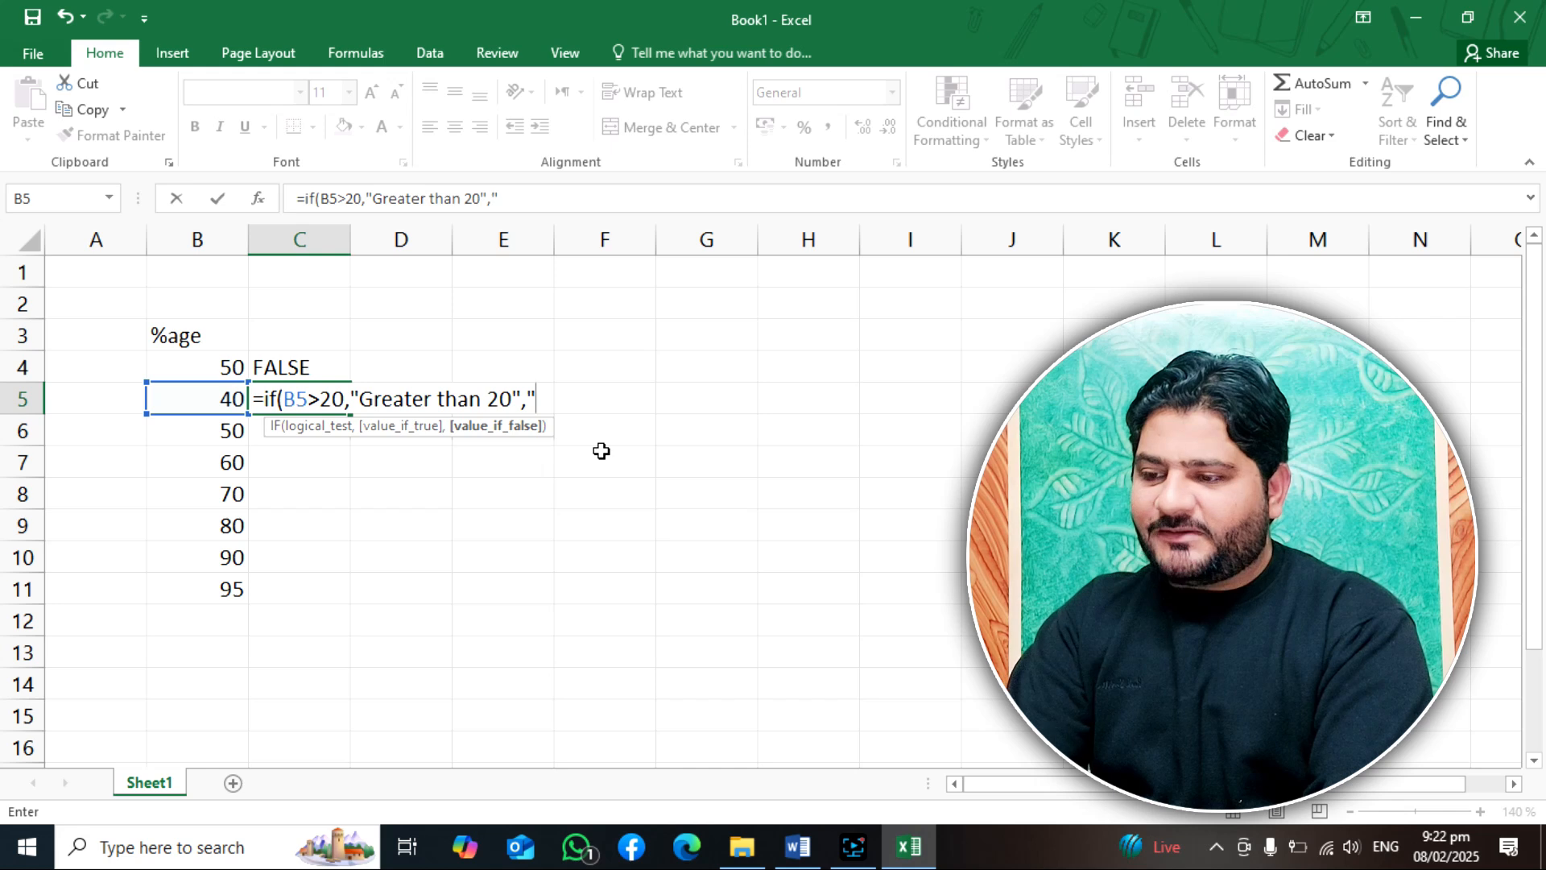
type("Less th")
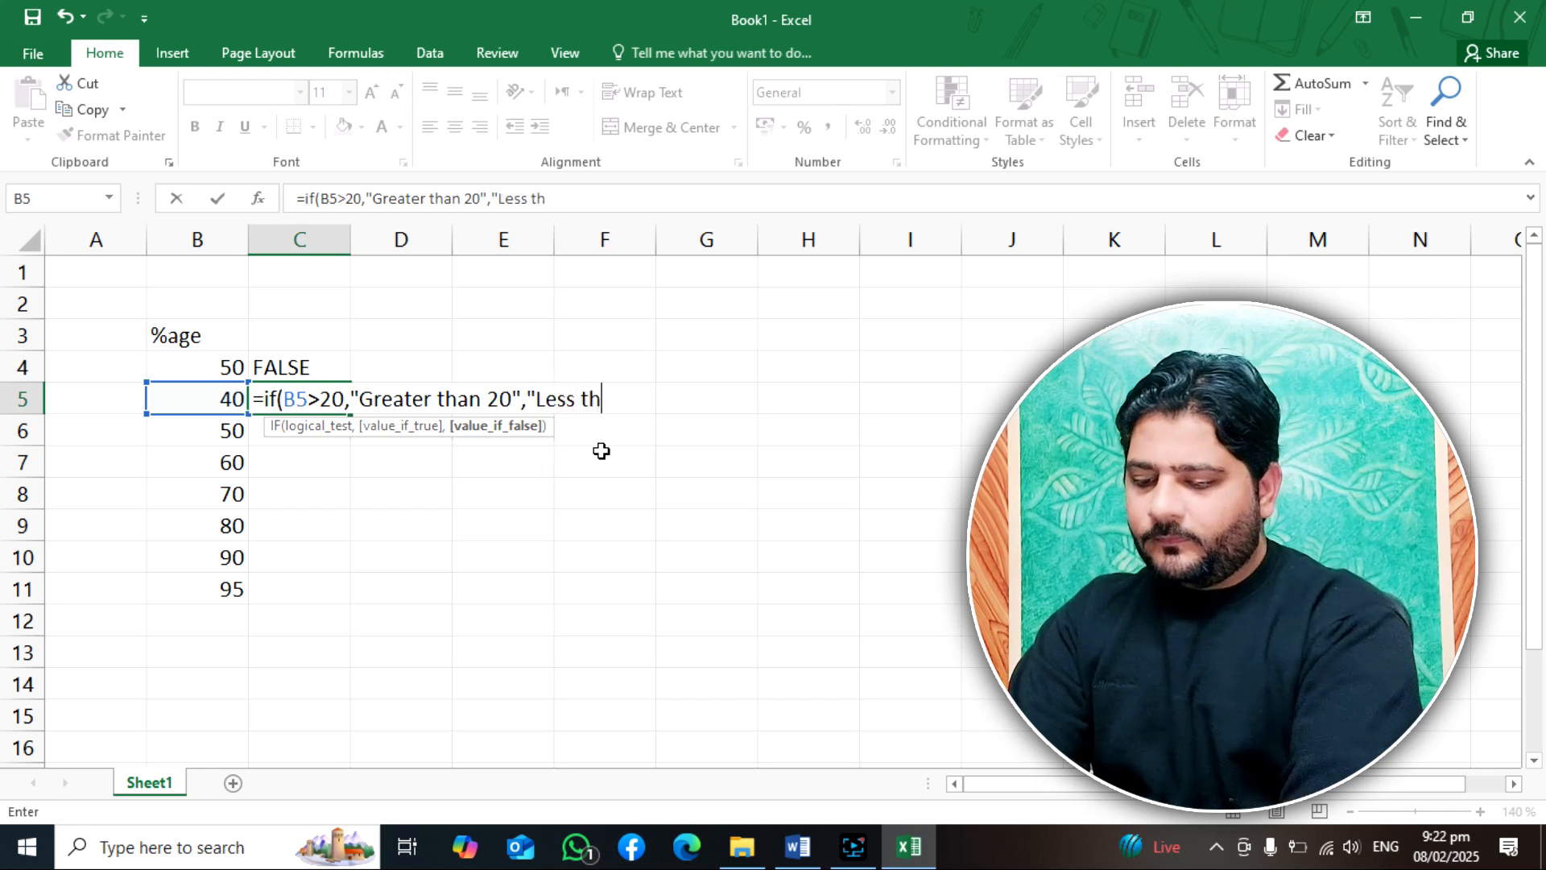
type("an 20\"")
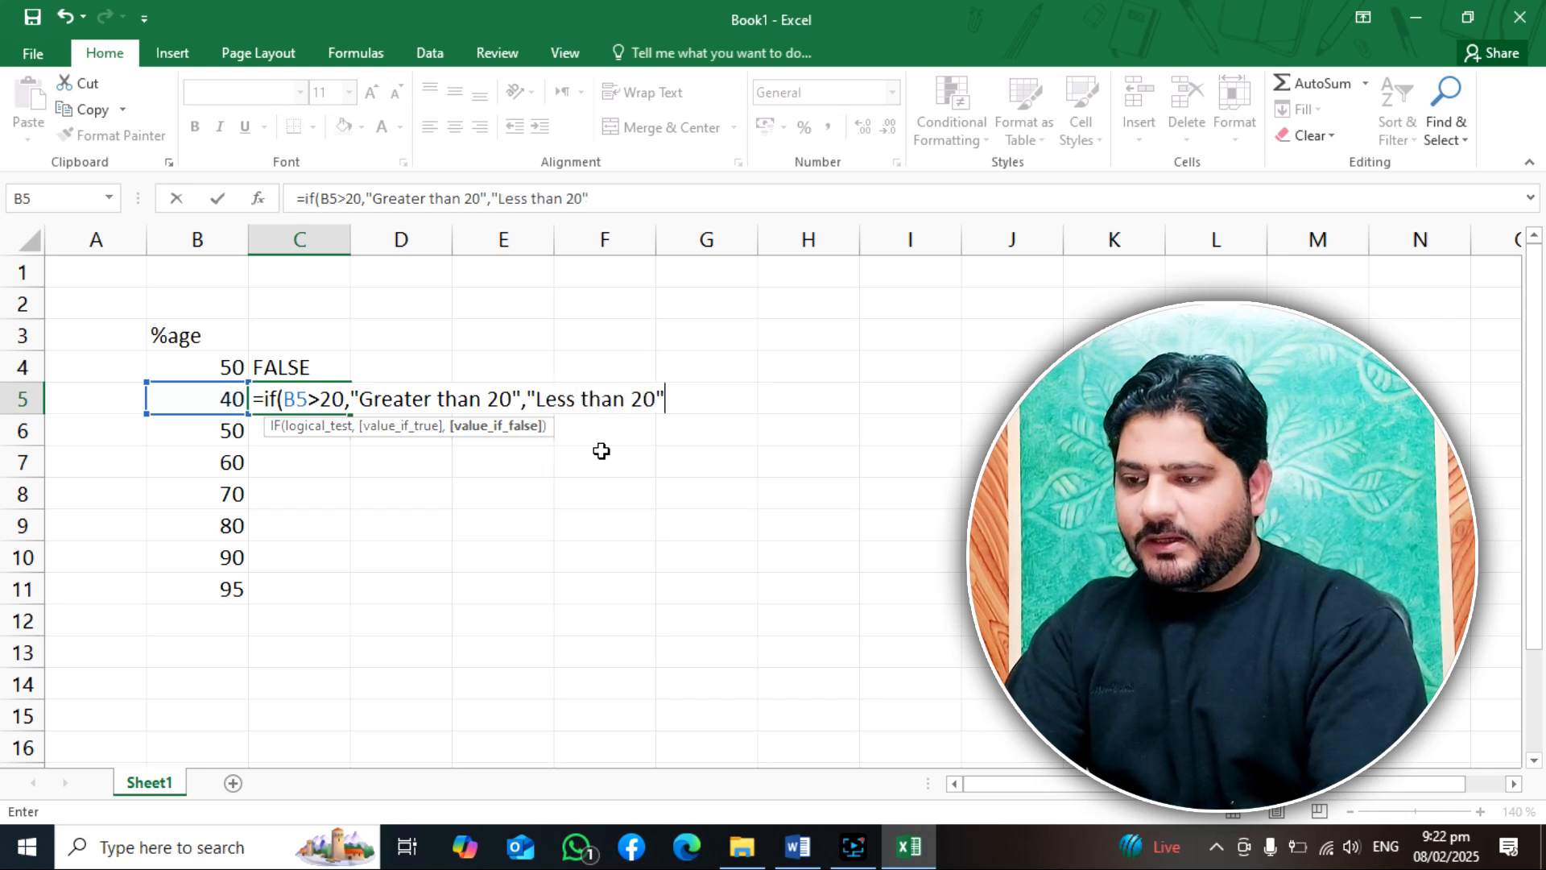
type(")")
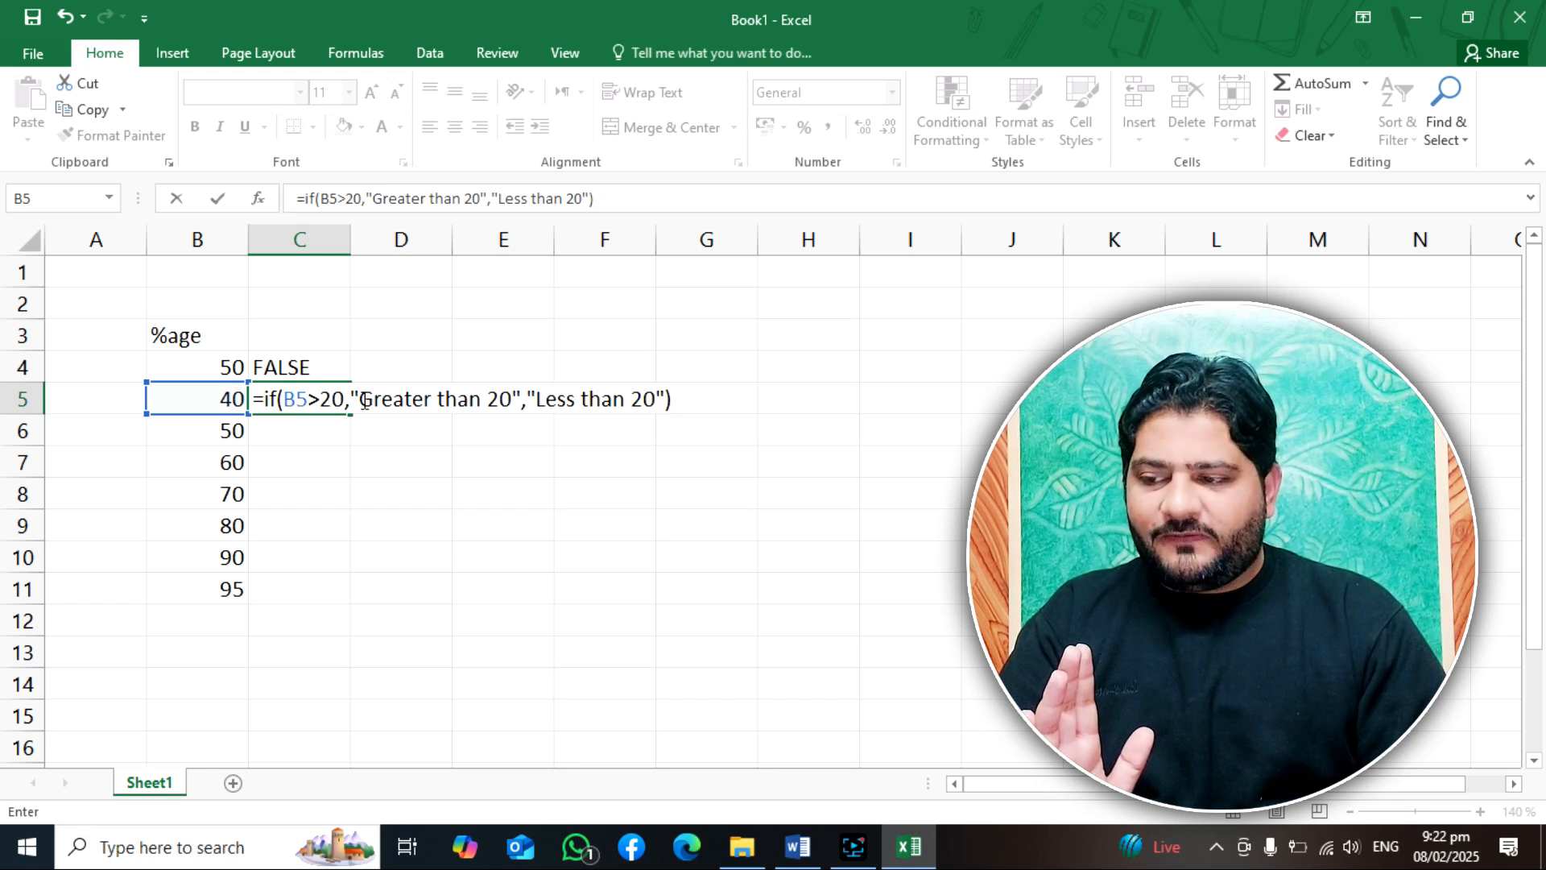
left_click_drag(359, 398, 500, 399)
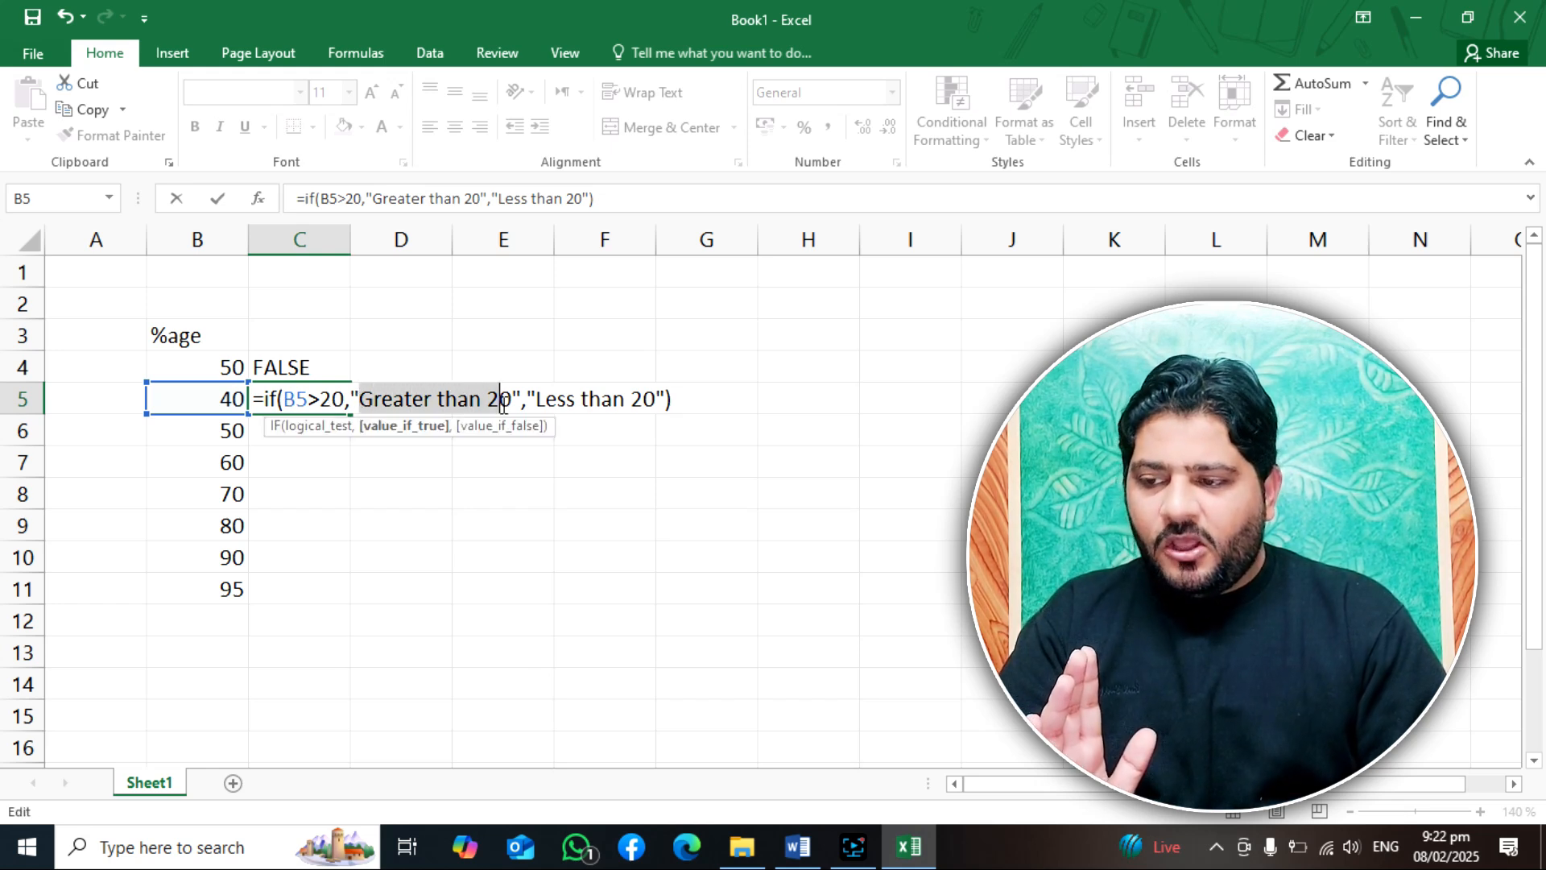
left_click_drag(537, 399, 645, 397)
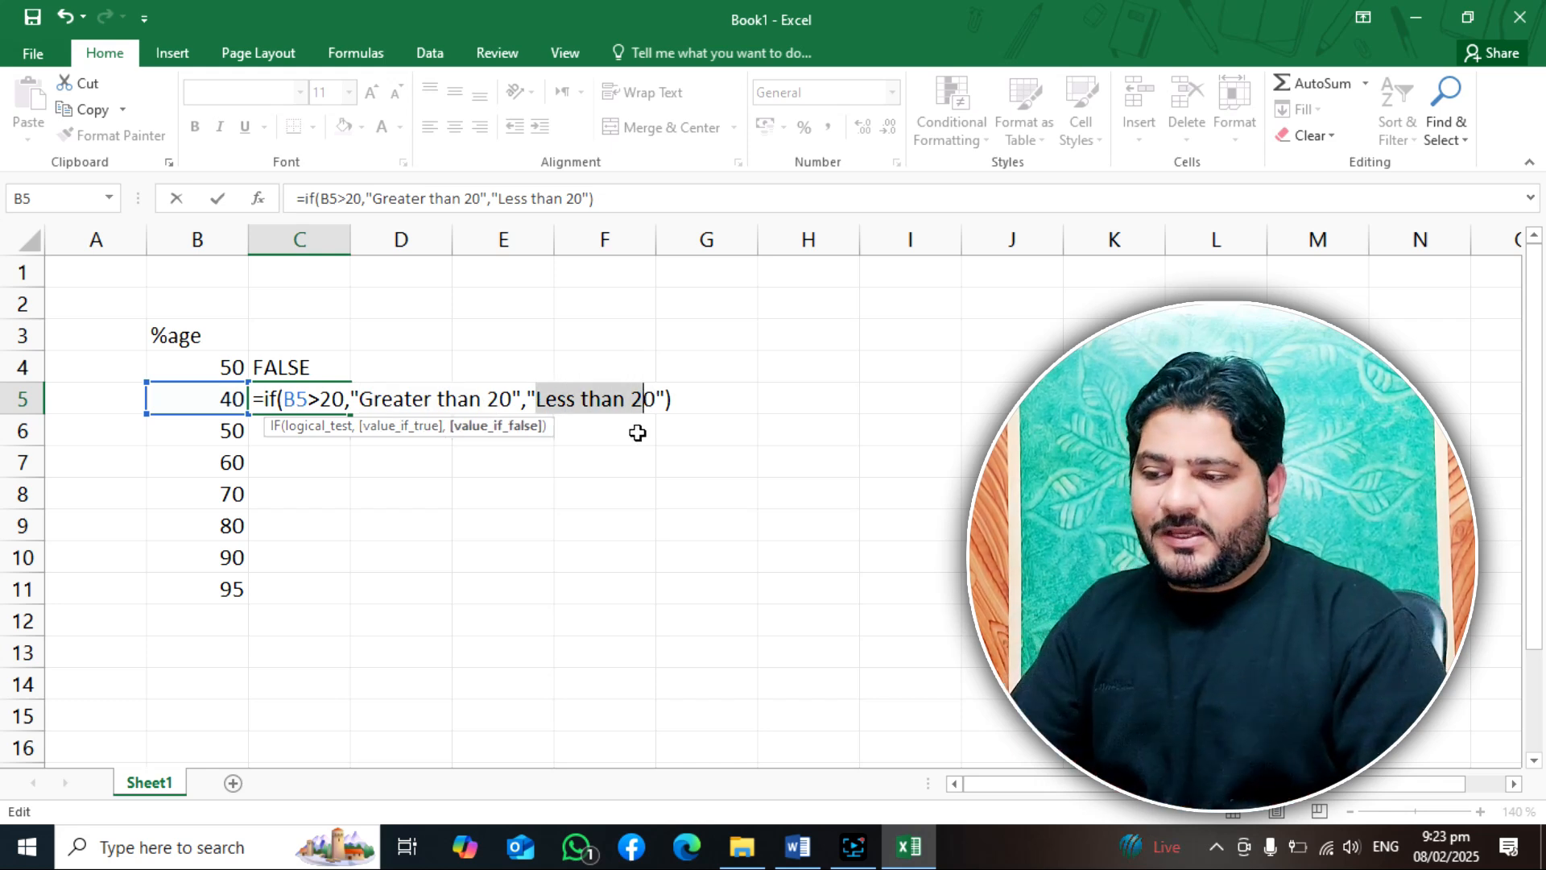
key("Return")
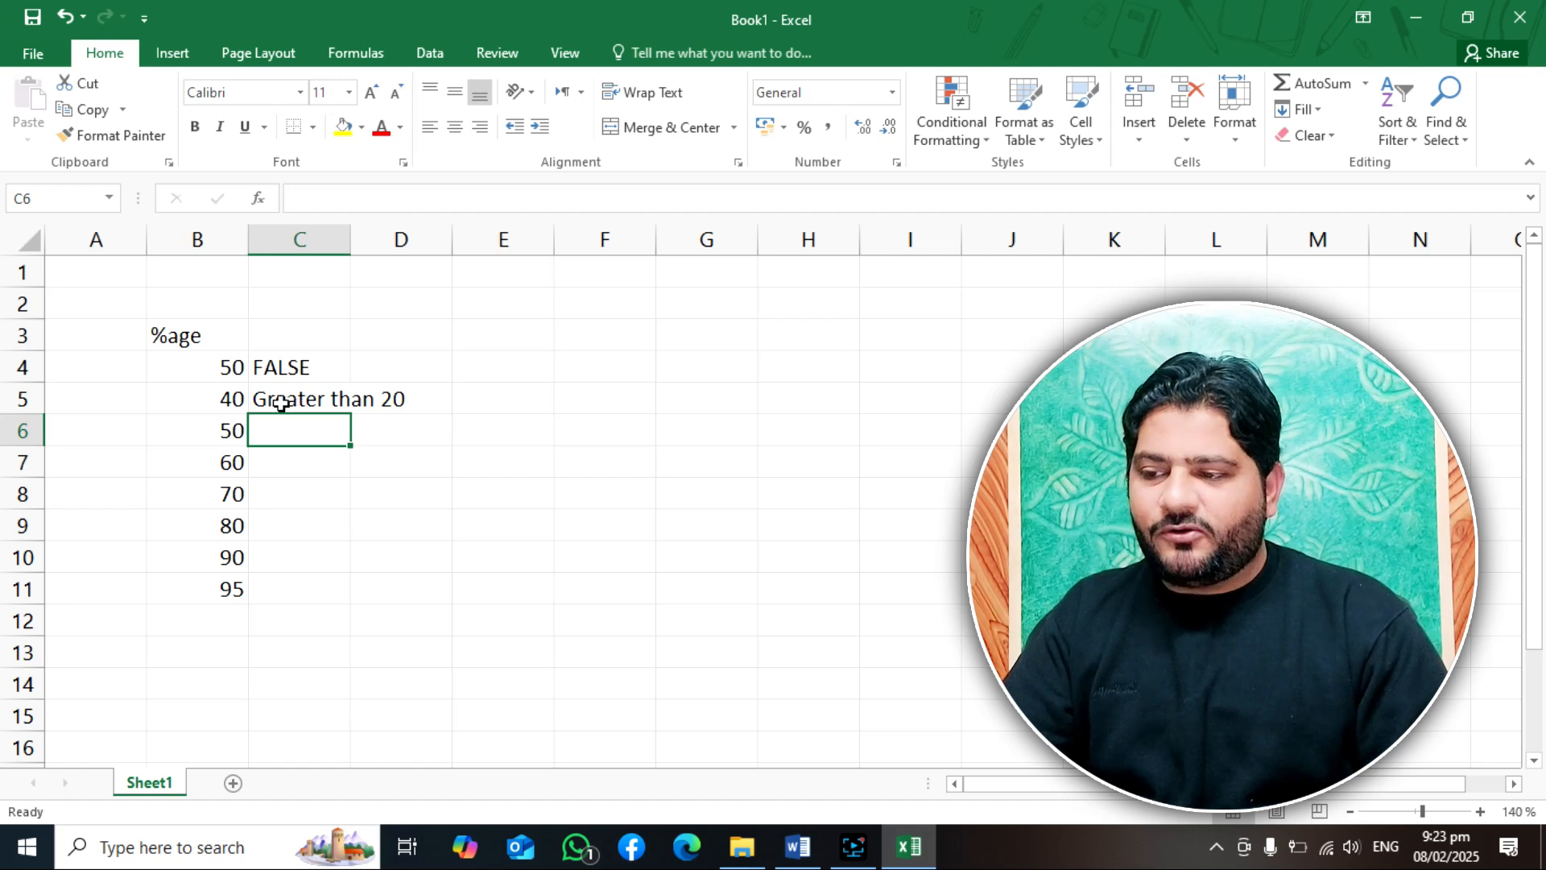
Step: Change cell B5 to 19 and check the result against the IF formula in cell C5
left_click(281, 402)
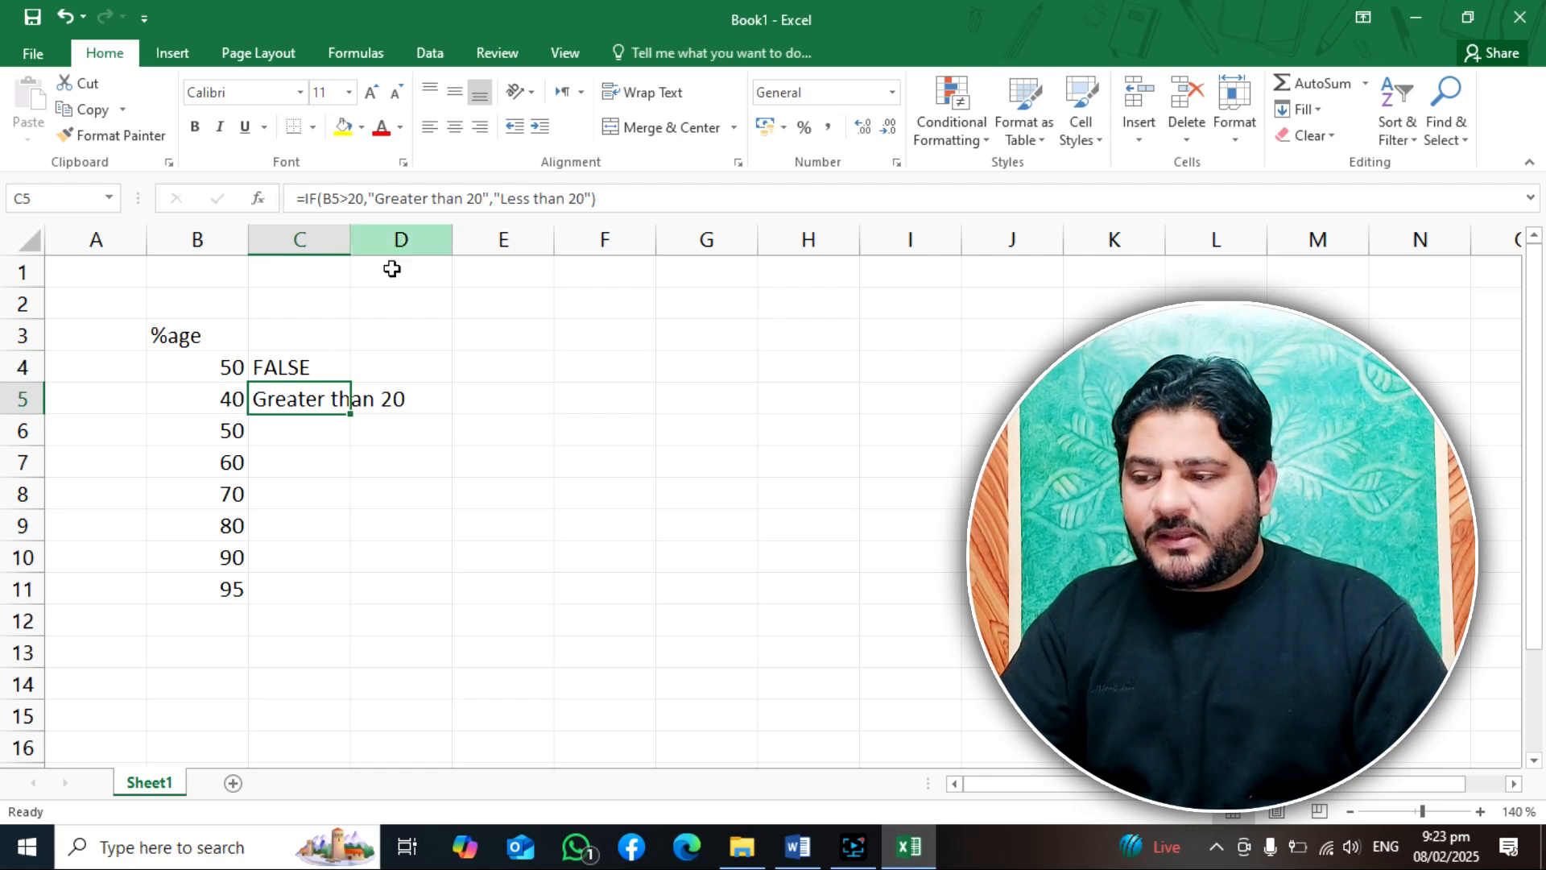
left_click(206, 404)
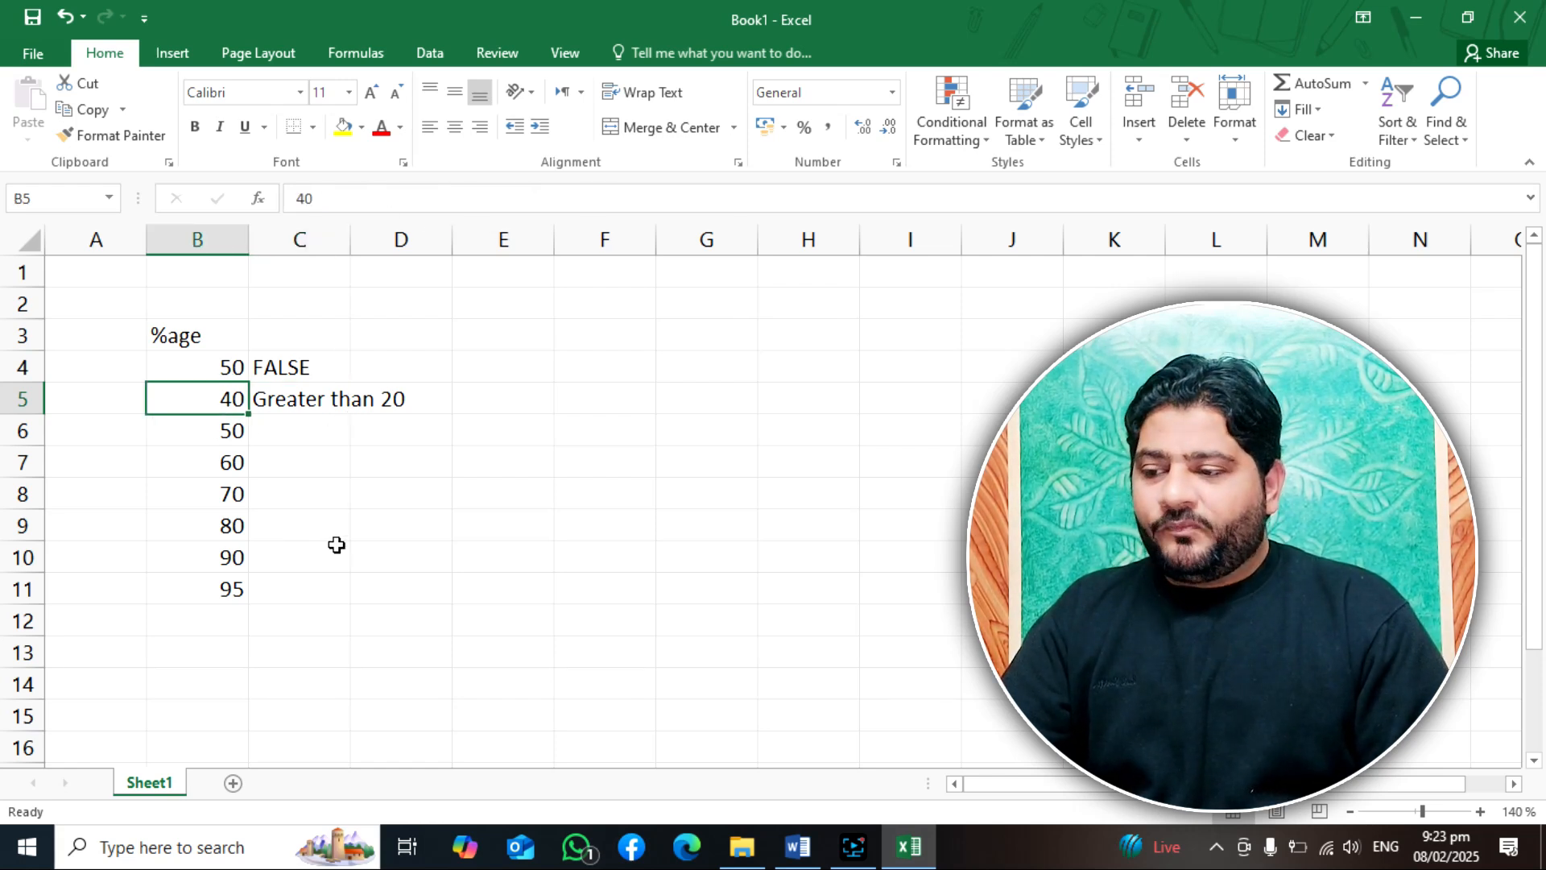
type("19")
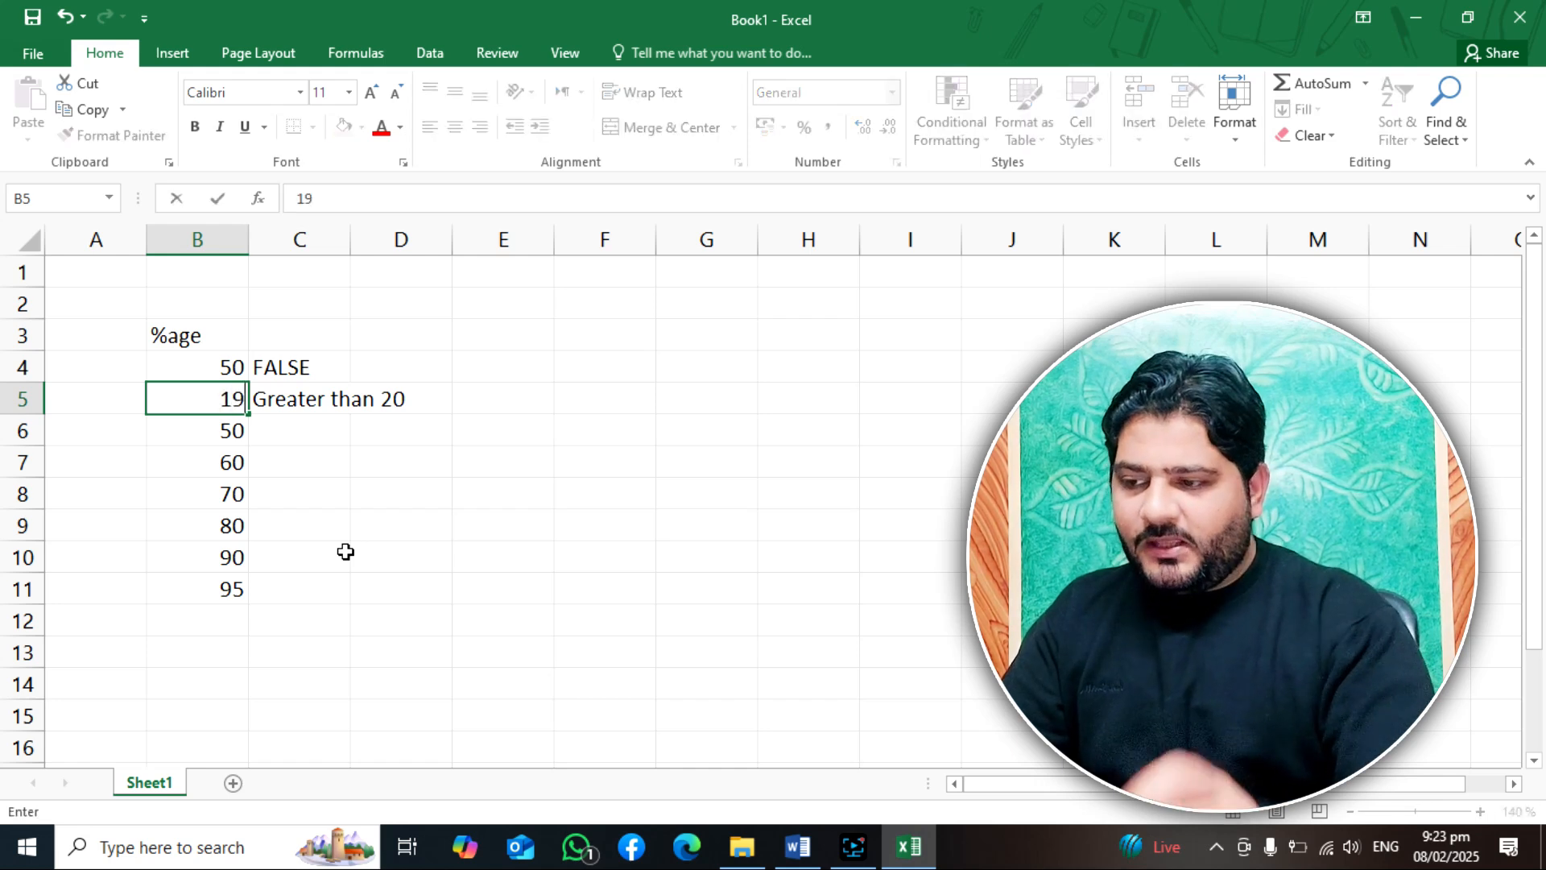
key("Return")
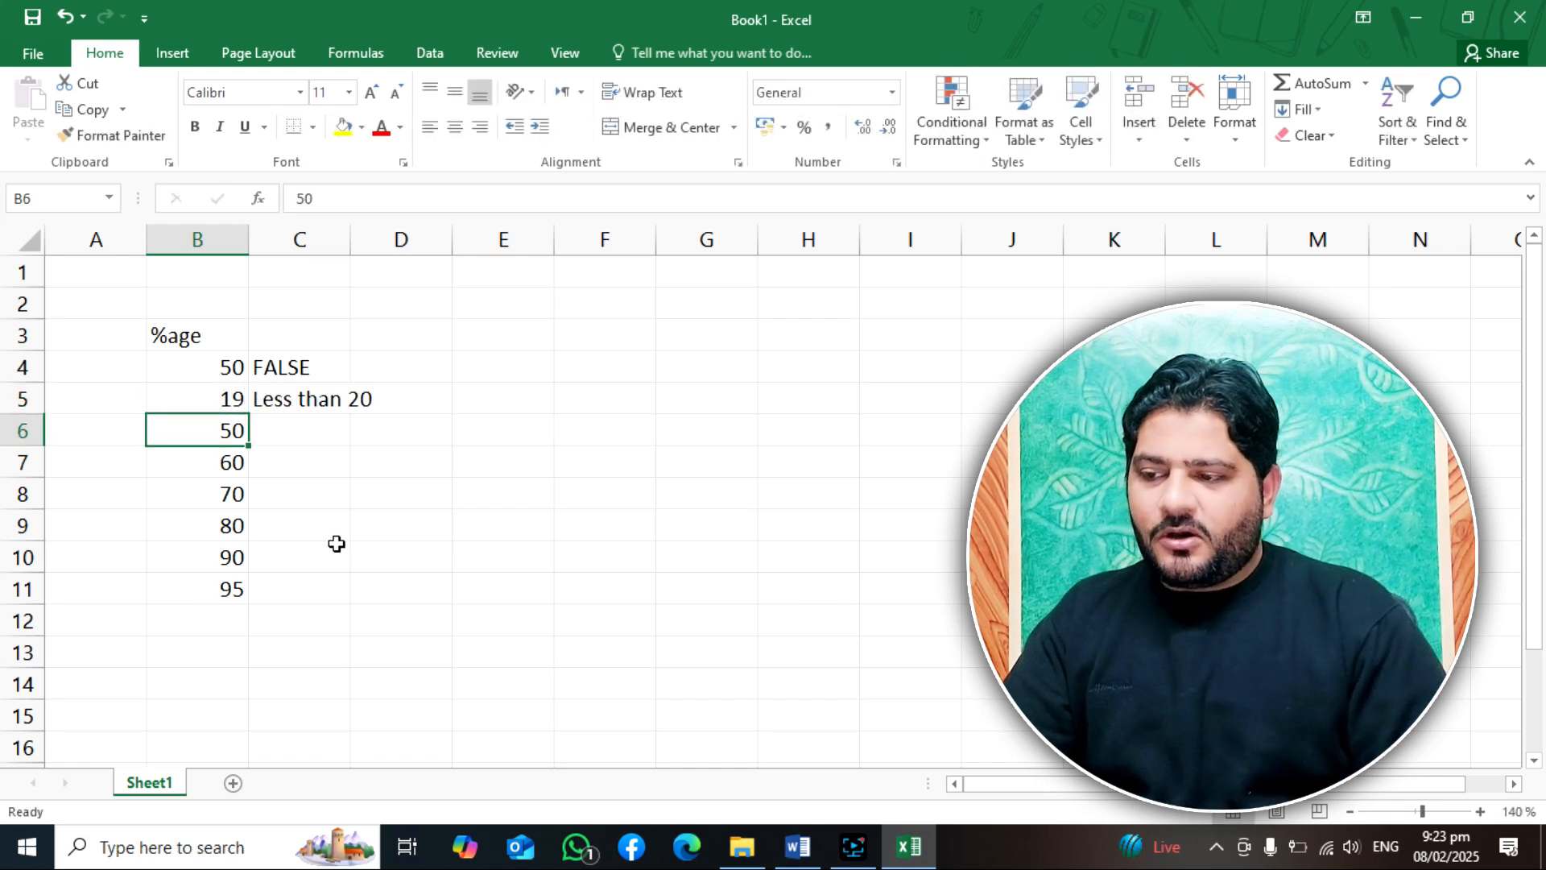
left_click(296, 402)
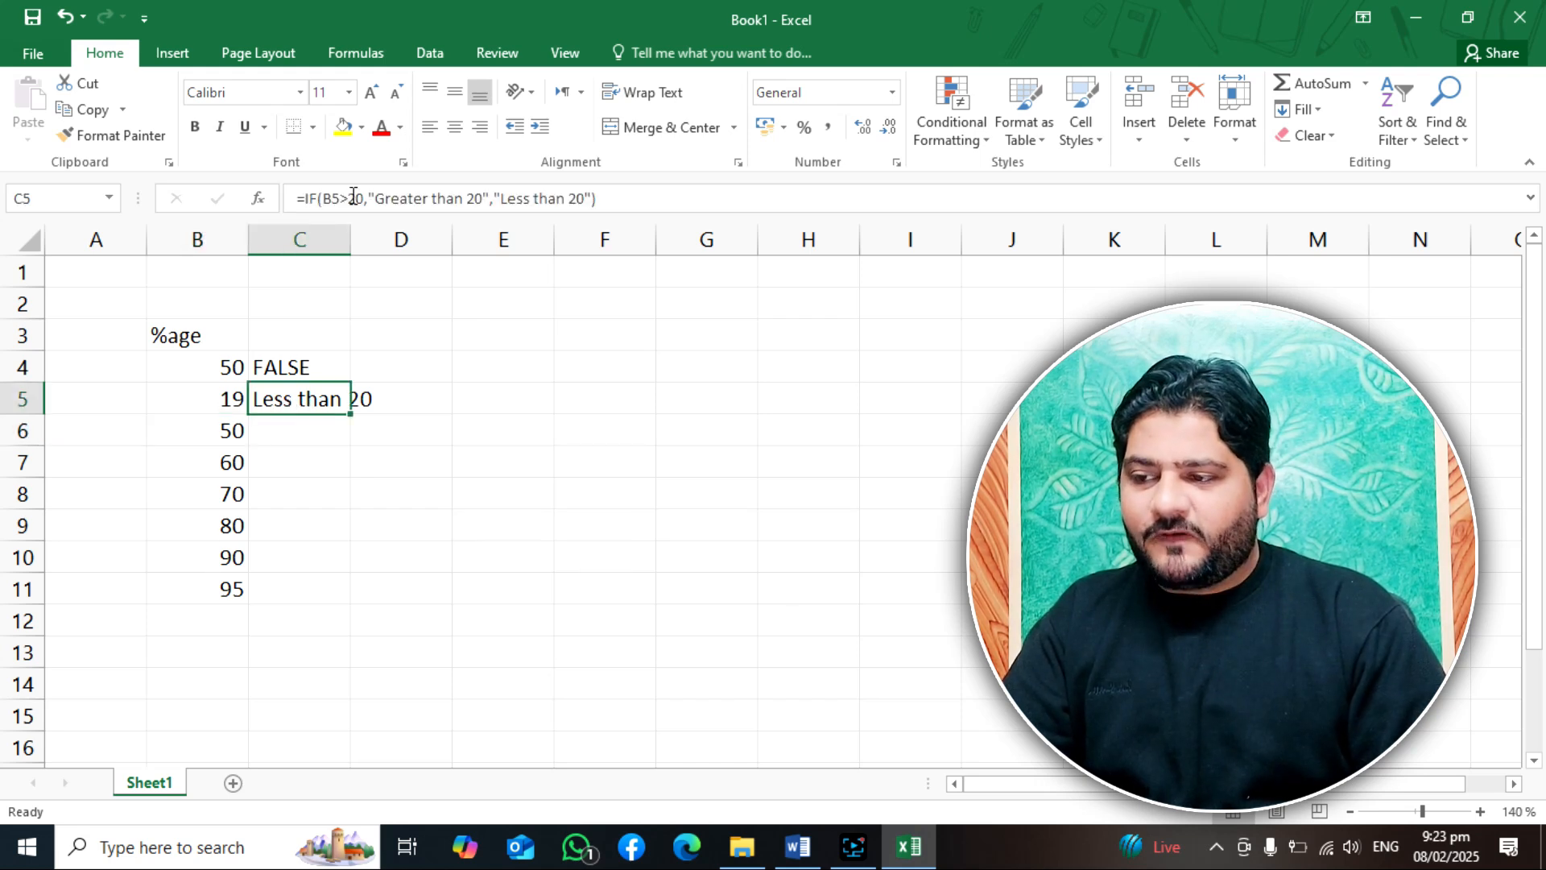
left_click_drag(500, 198, 588, 200)
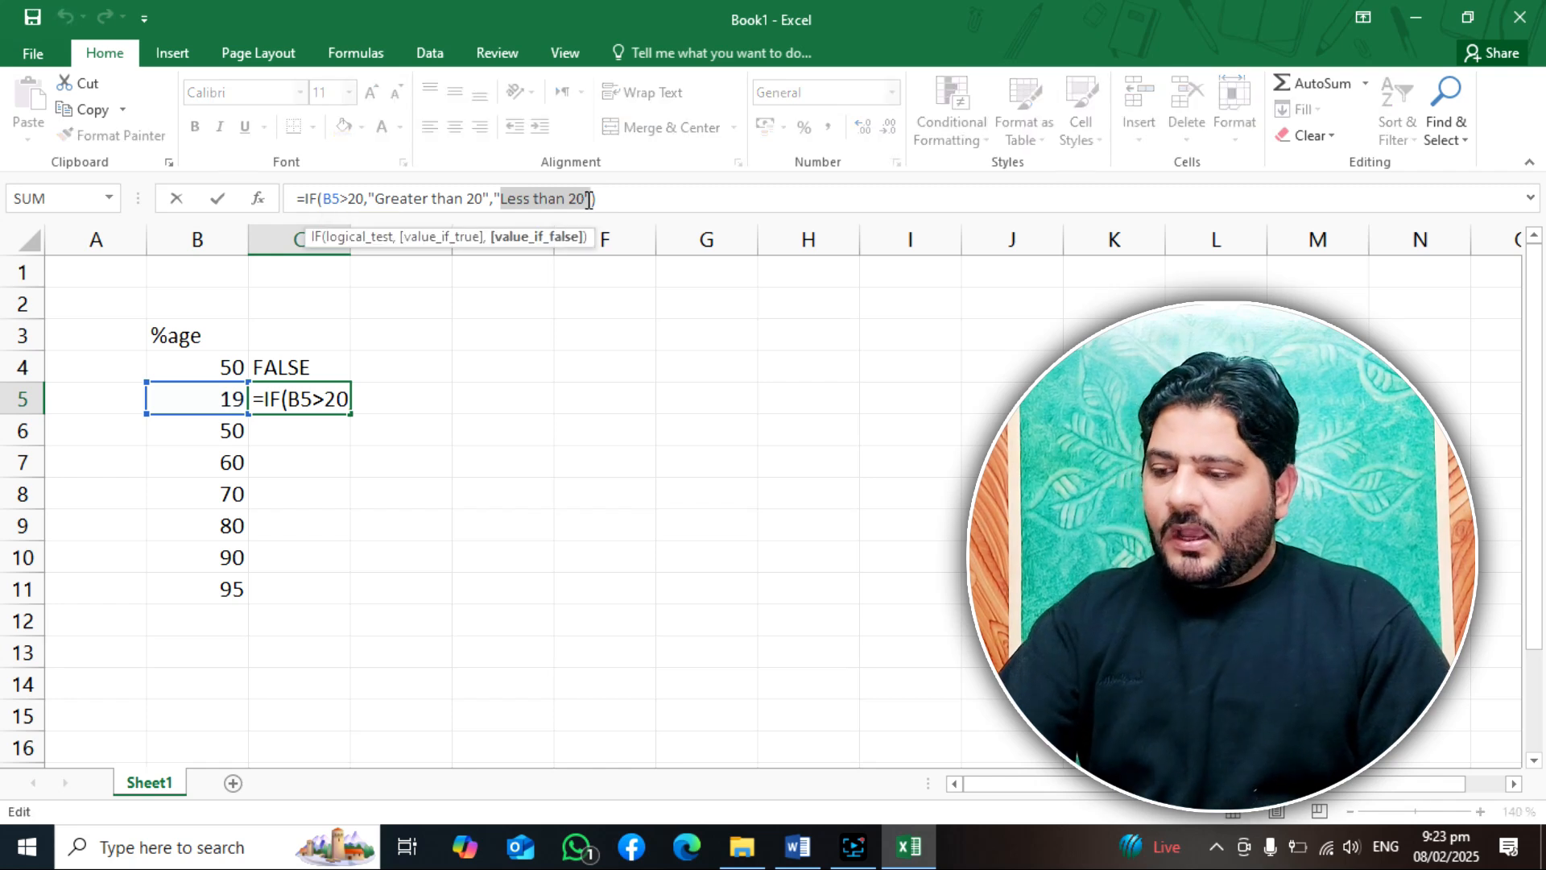
key("Escape")
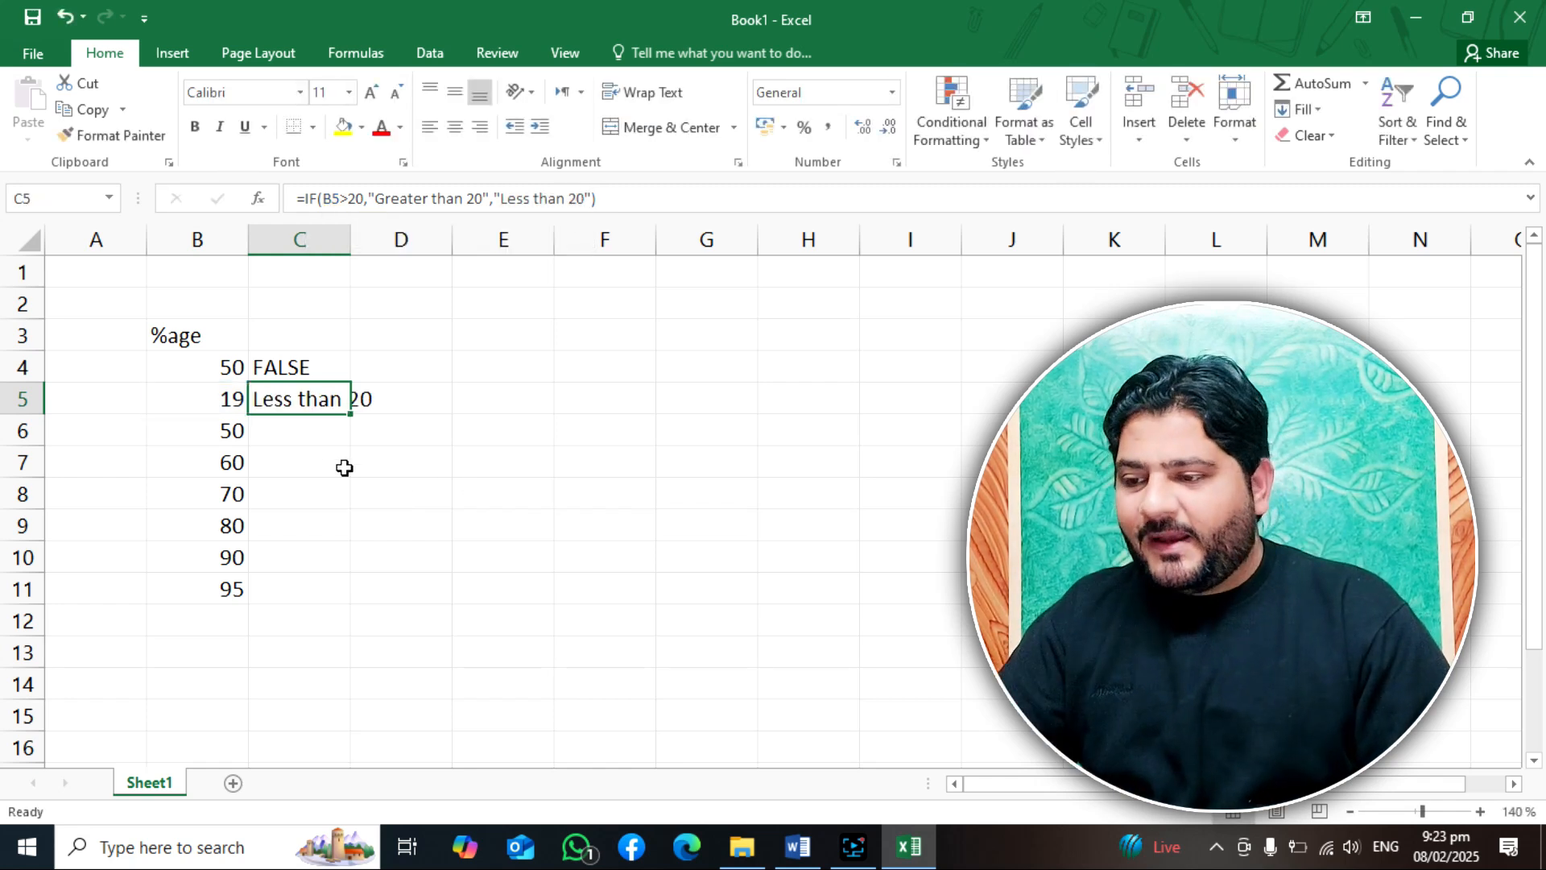
Step: Enter the formula =IF(B6<100,"") with an empty text result in cell C6
double_click(317, 428)
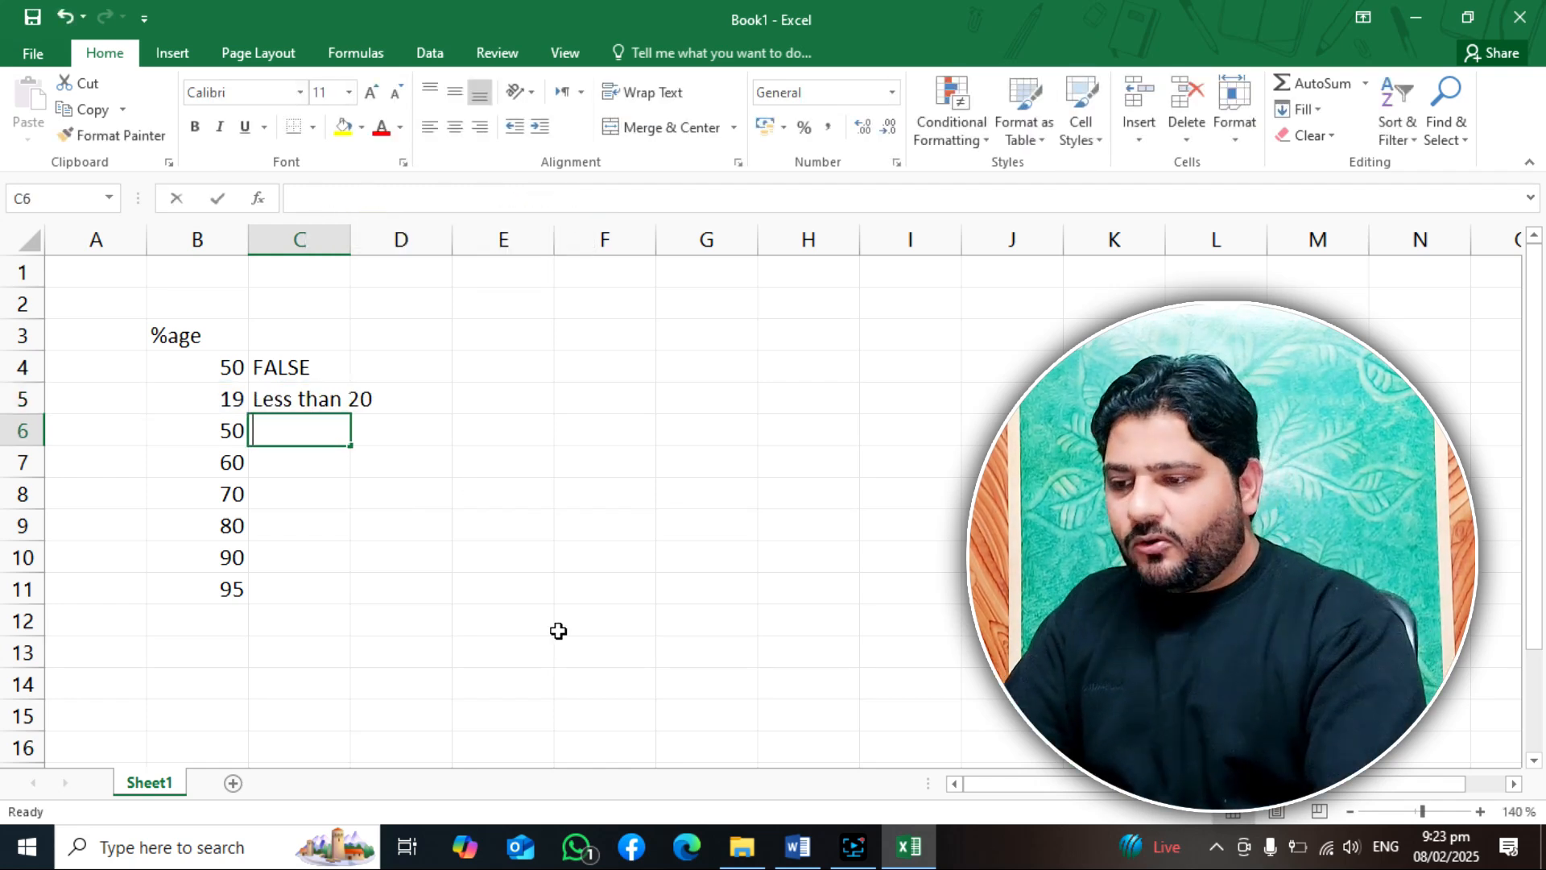
type("=if")
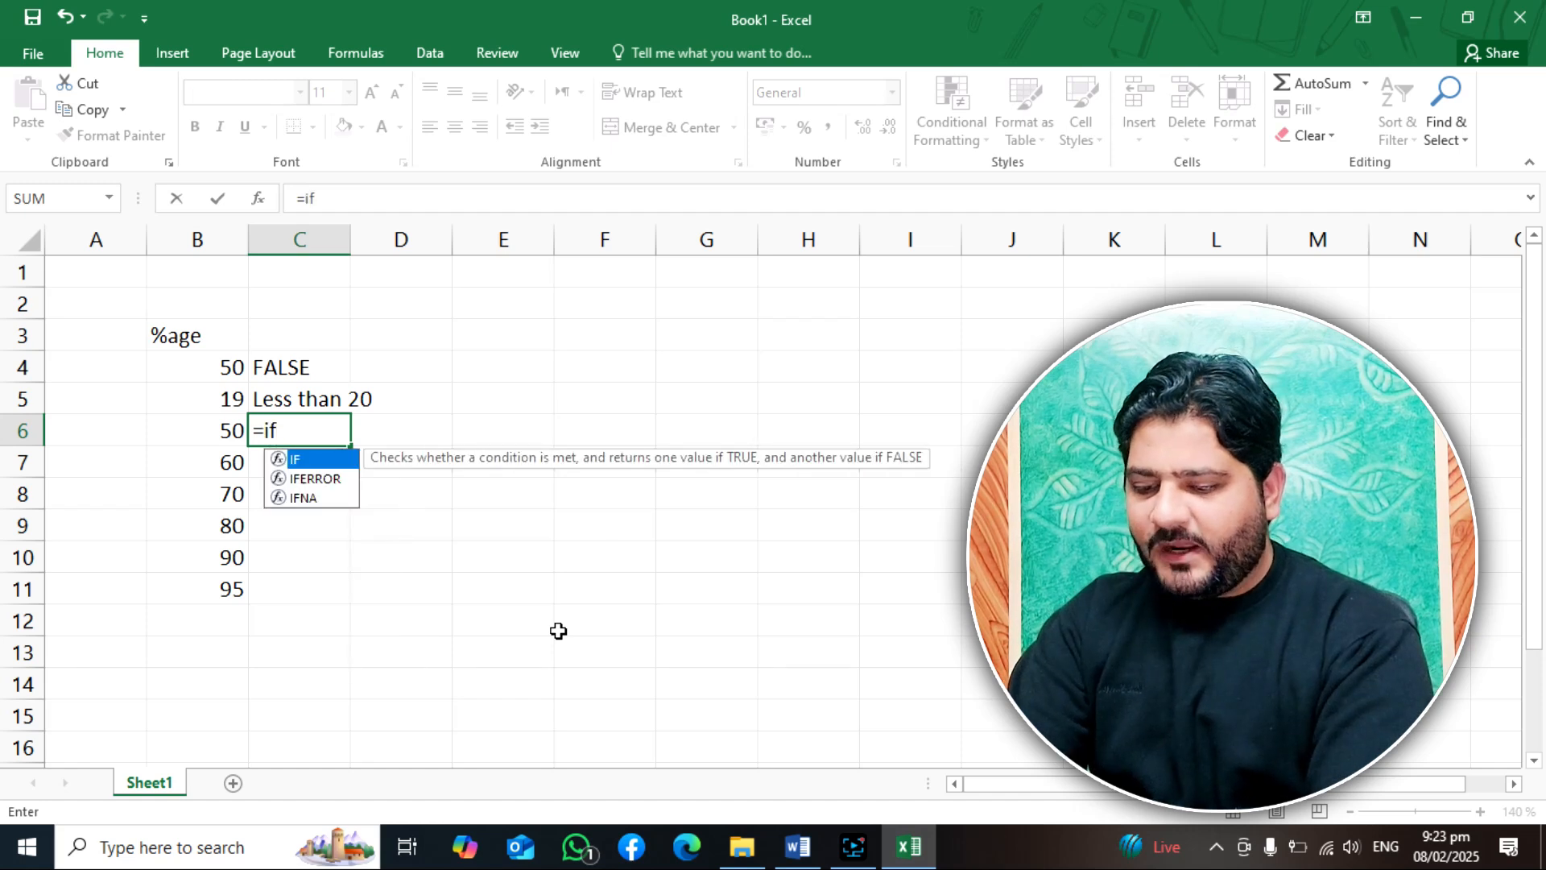
type("(")
left_click(191, 427)
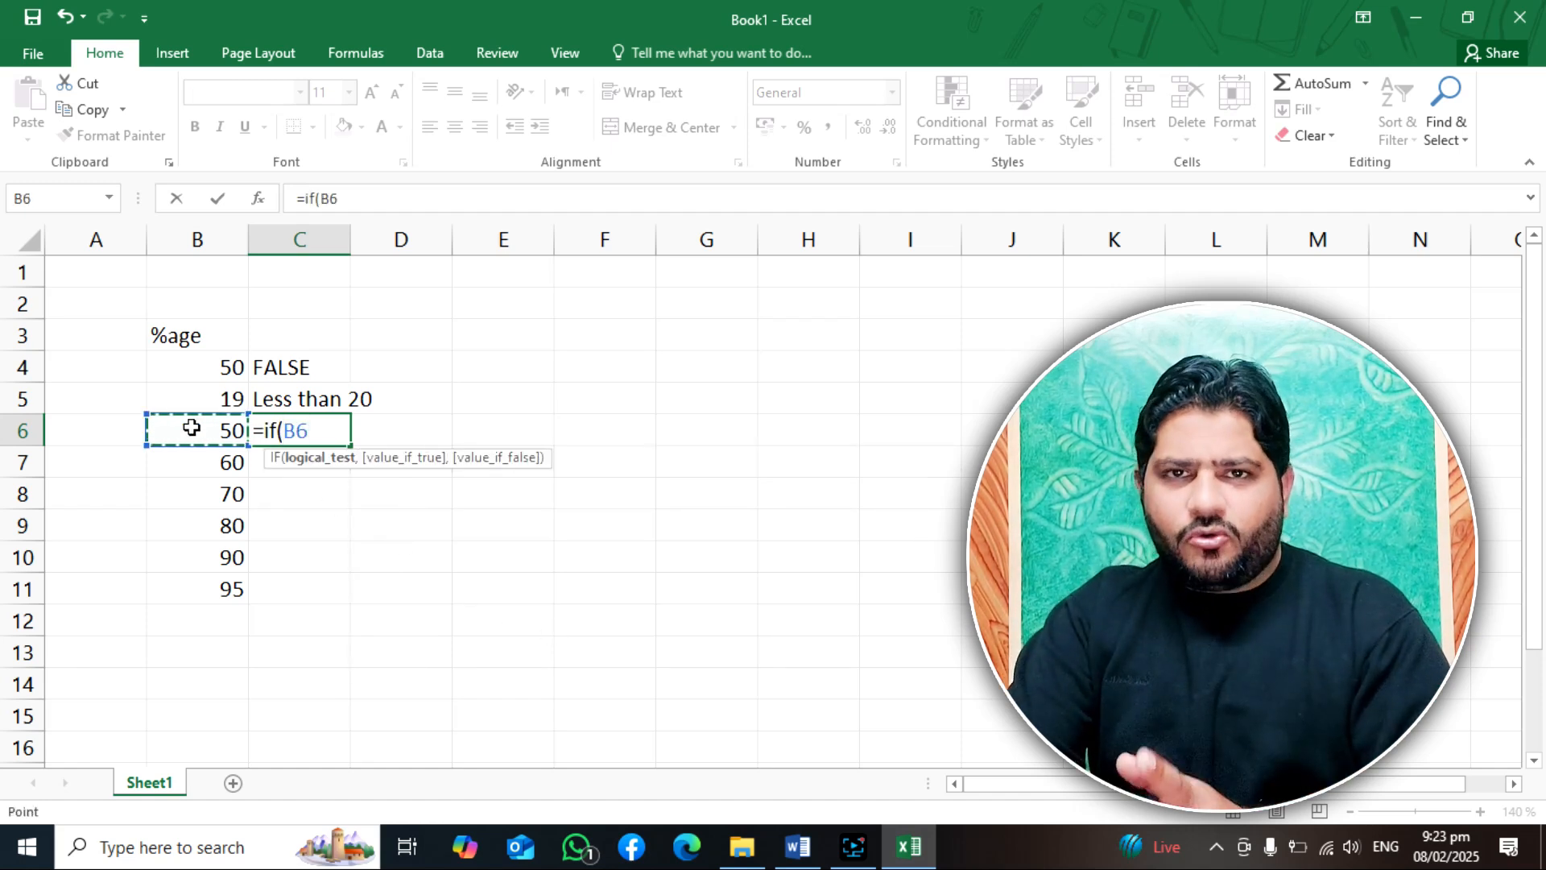
type("<")
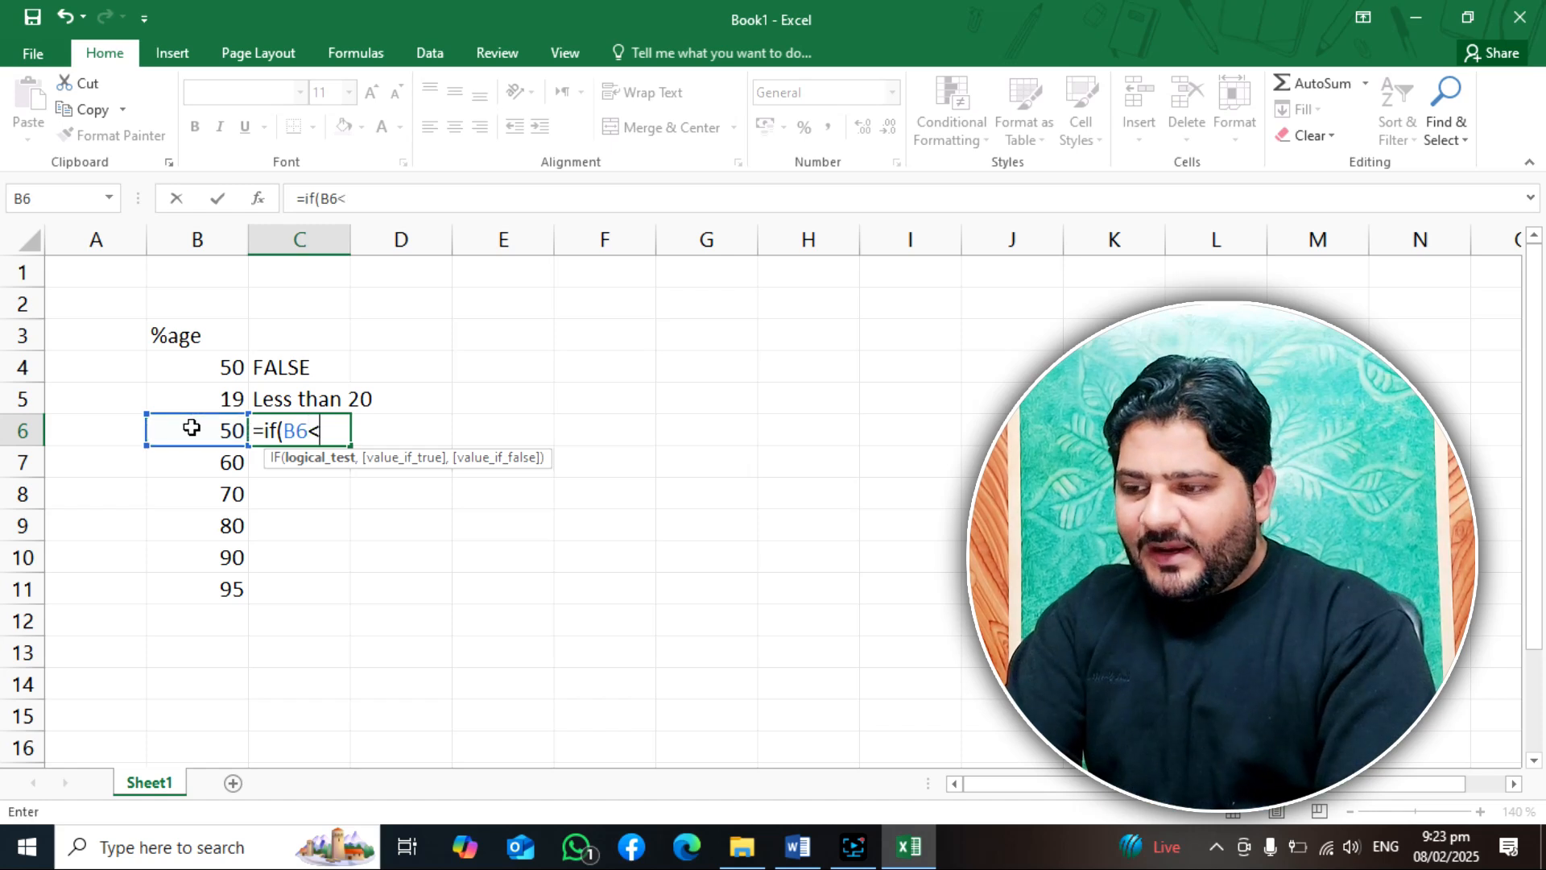
type("1")
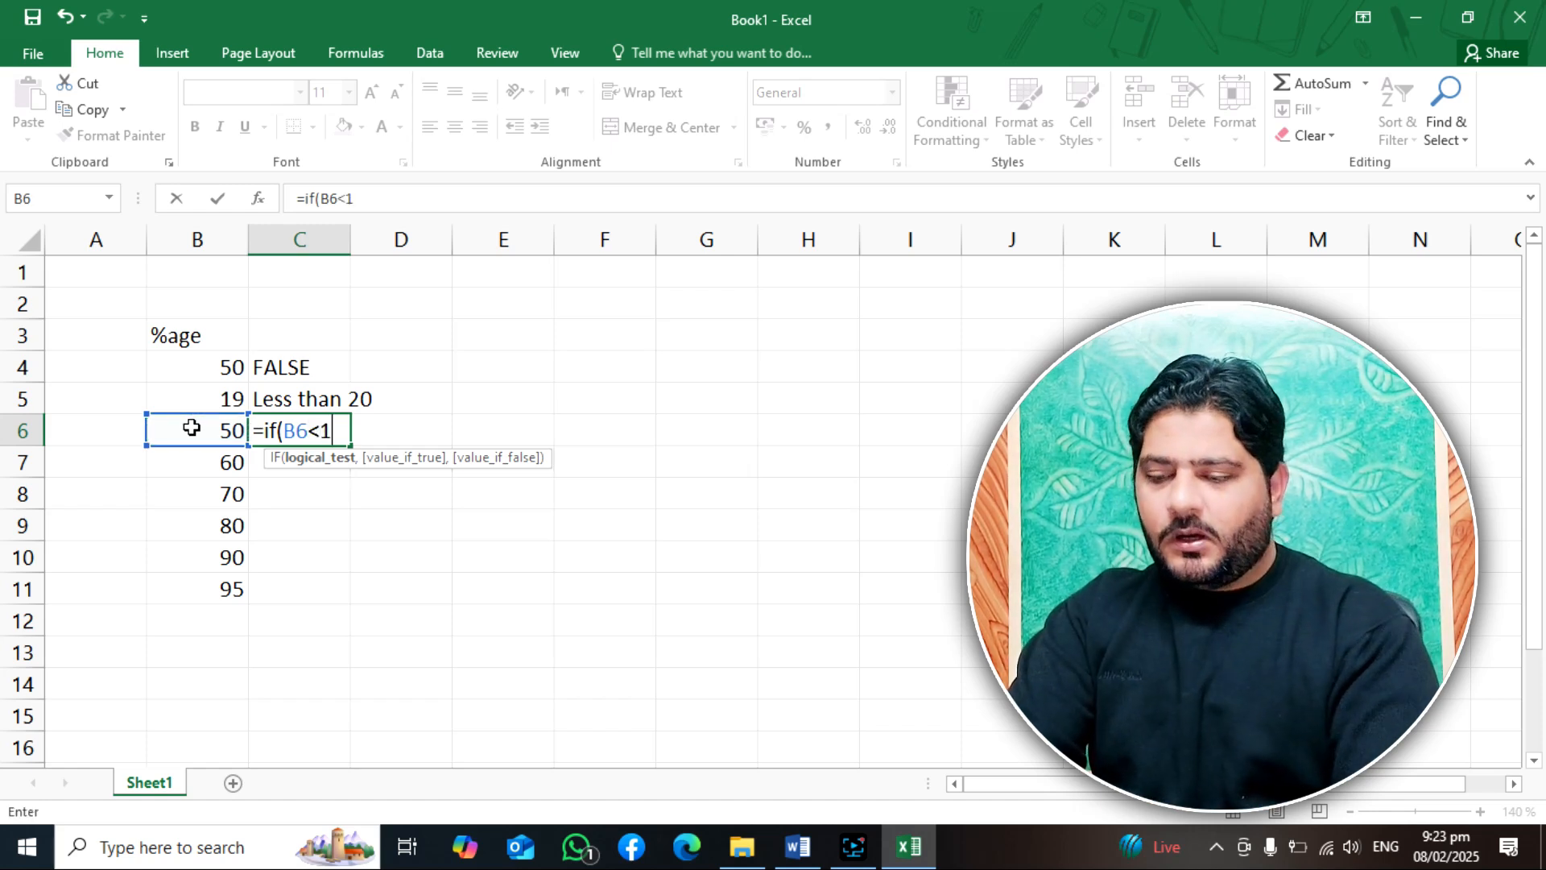
type("00,")
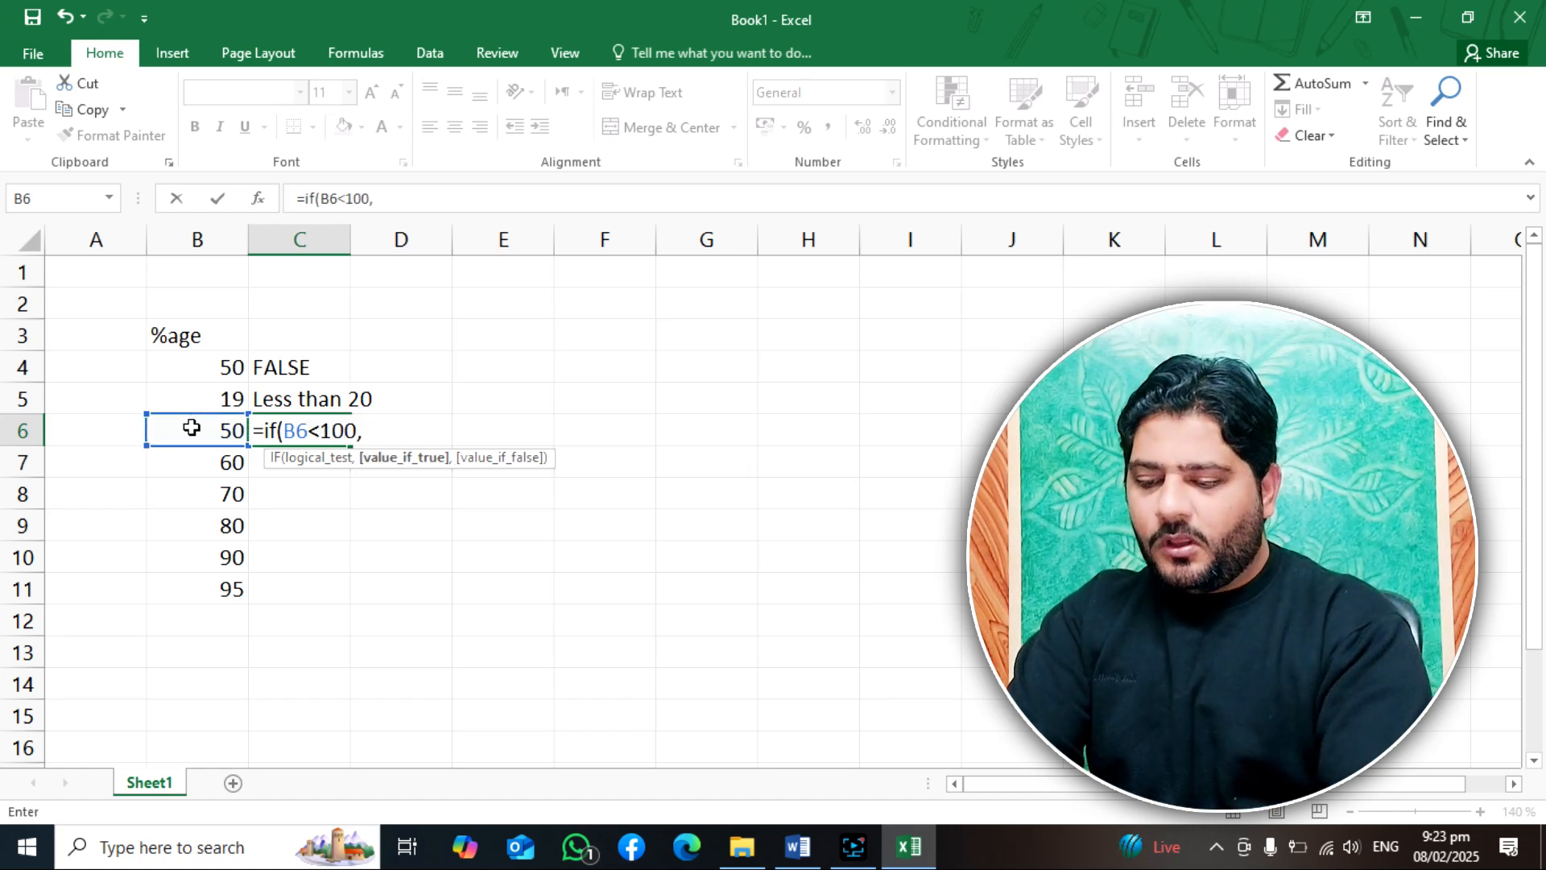
type("\"\"")
key("Left")
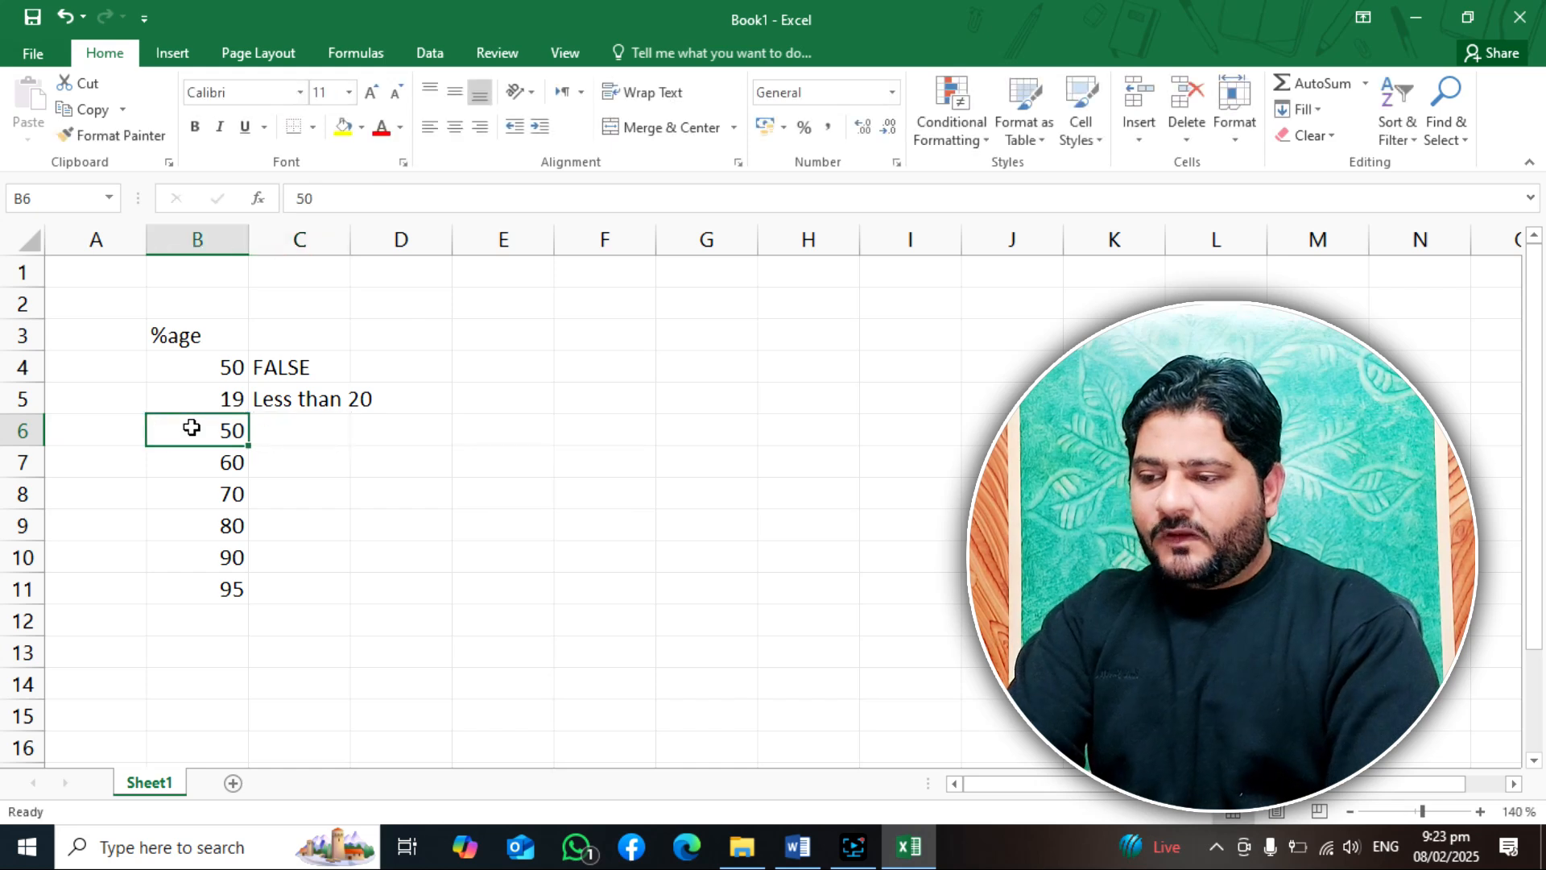
Step: Extend the IF formula in C6 with "Value if less than 100" as the true result and "Value is greater than 100" as the false result
key("Right")
key("F2")
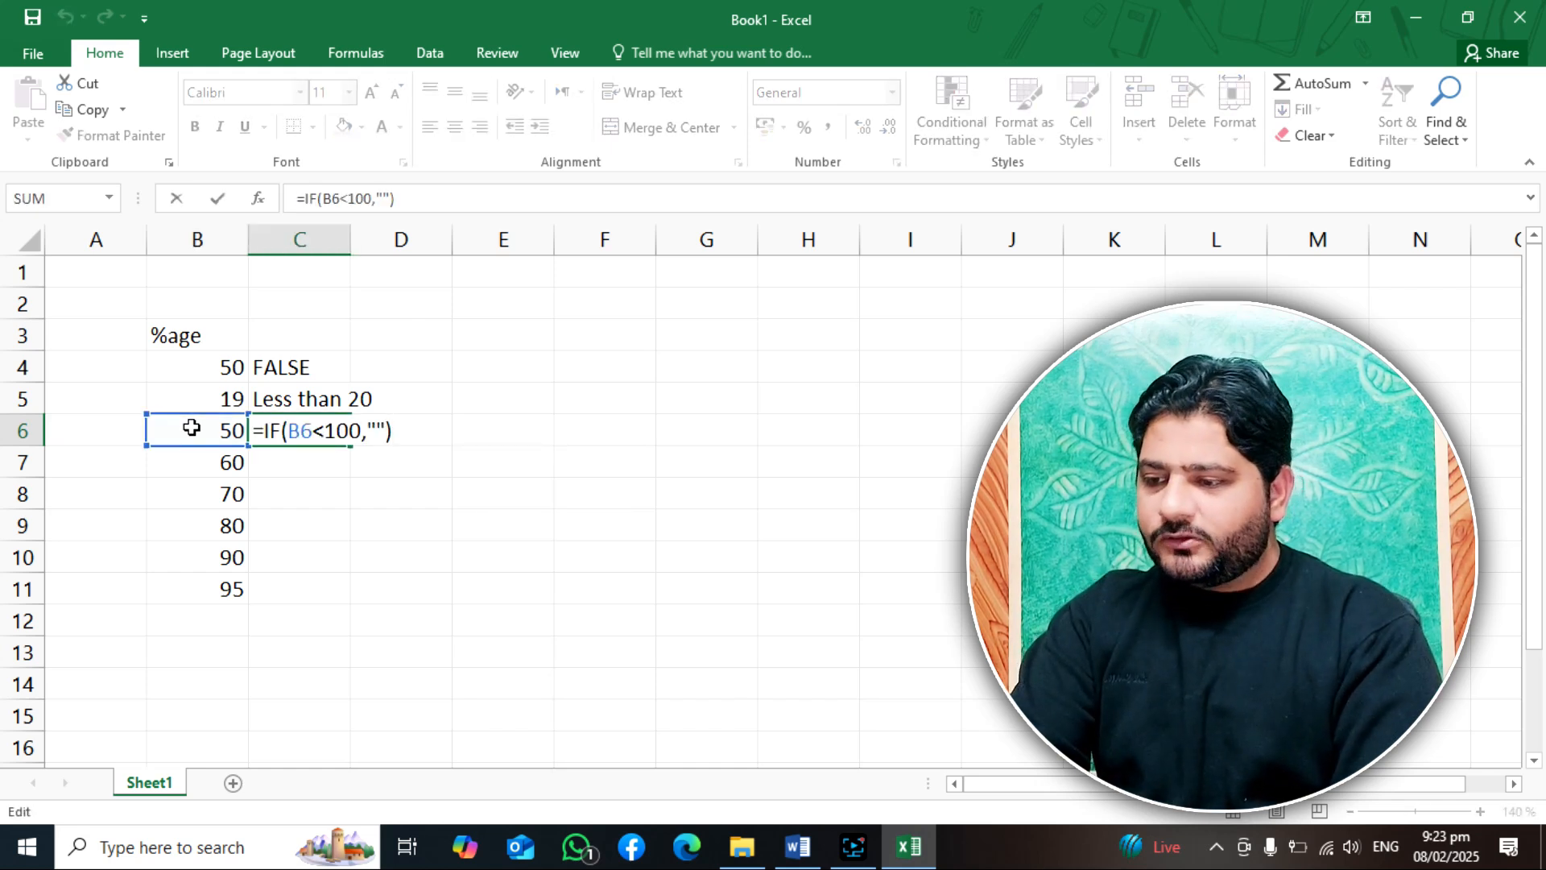
key("Left")
key("Left")
type("Val")
type("ue if les")
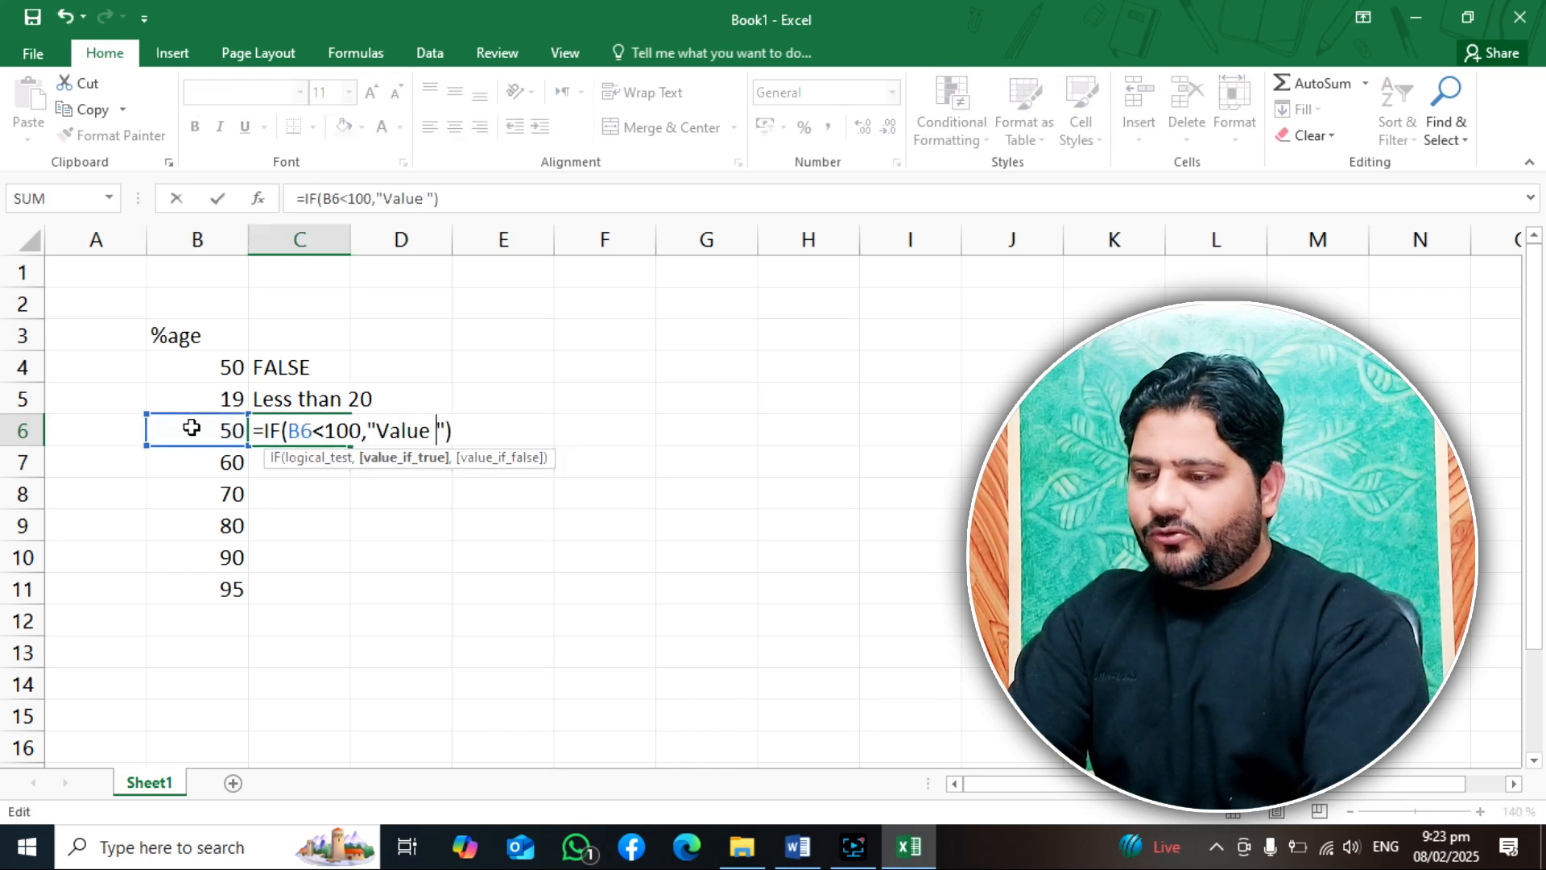
type("s t")
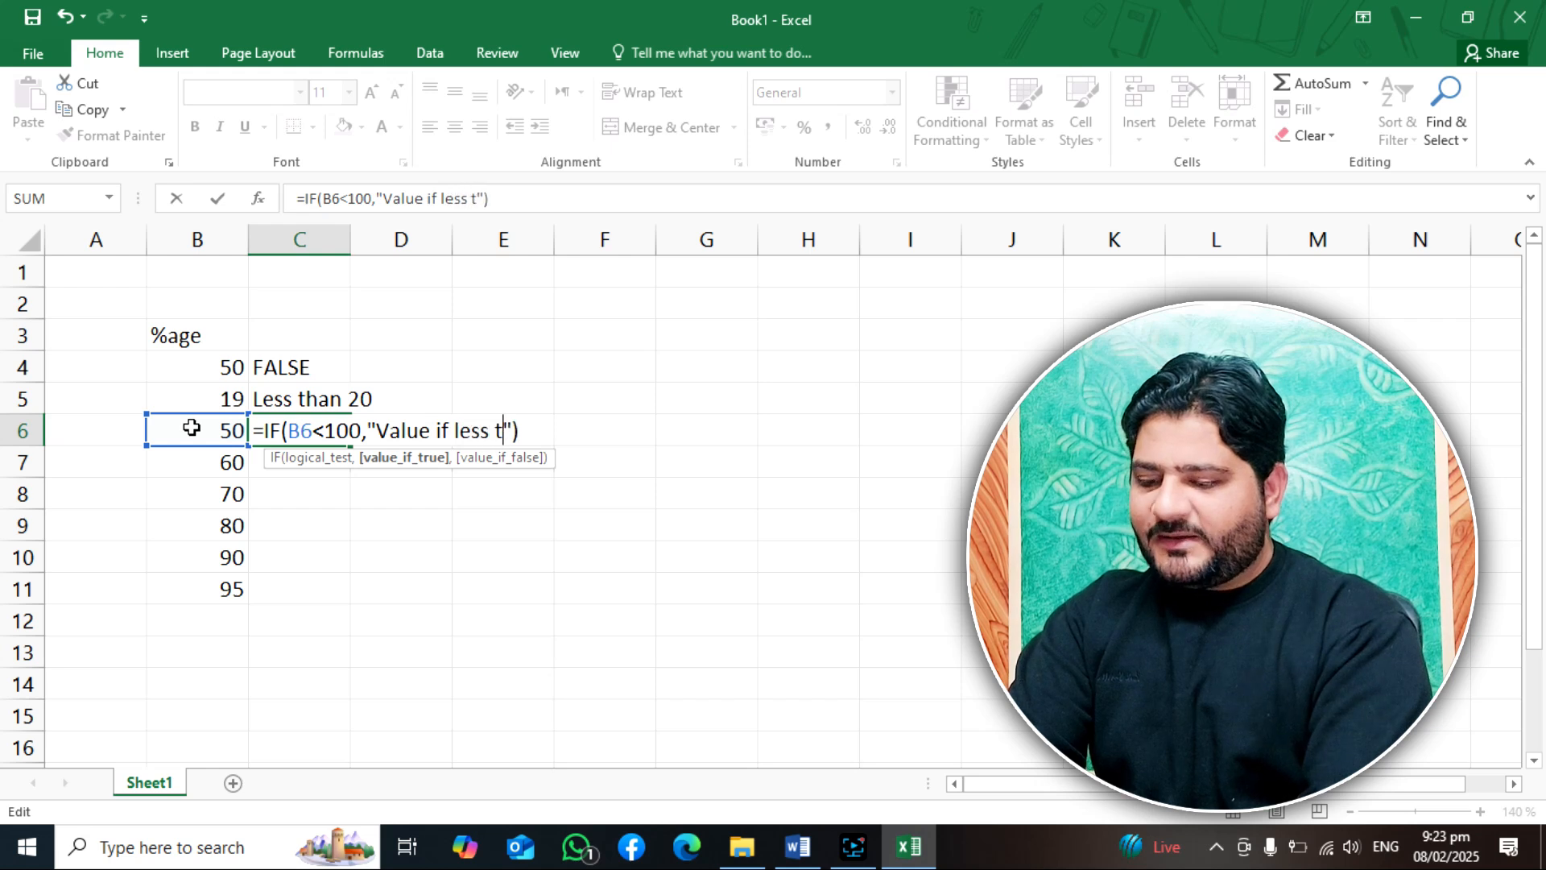
type("han 100")
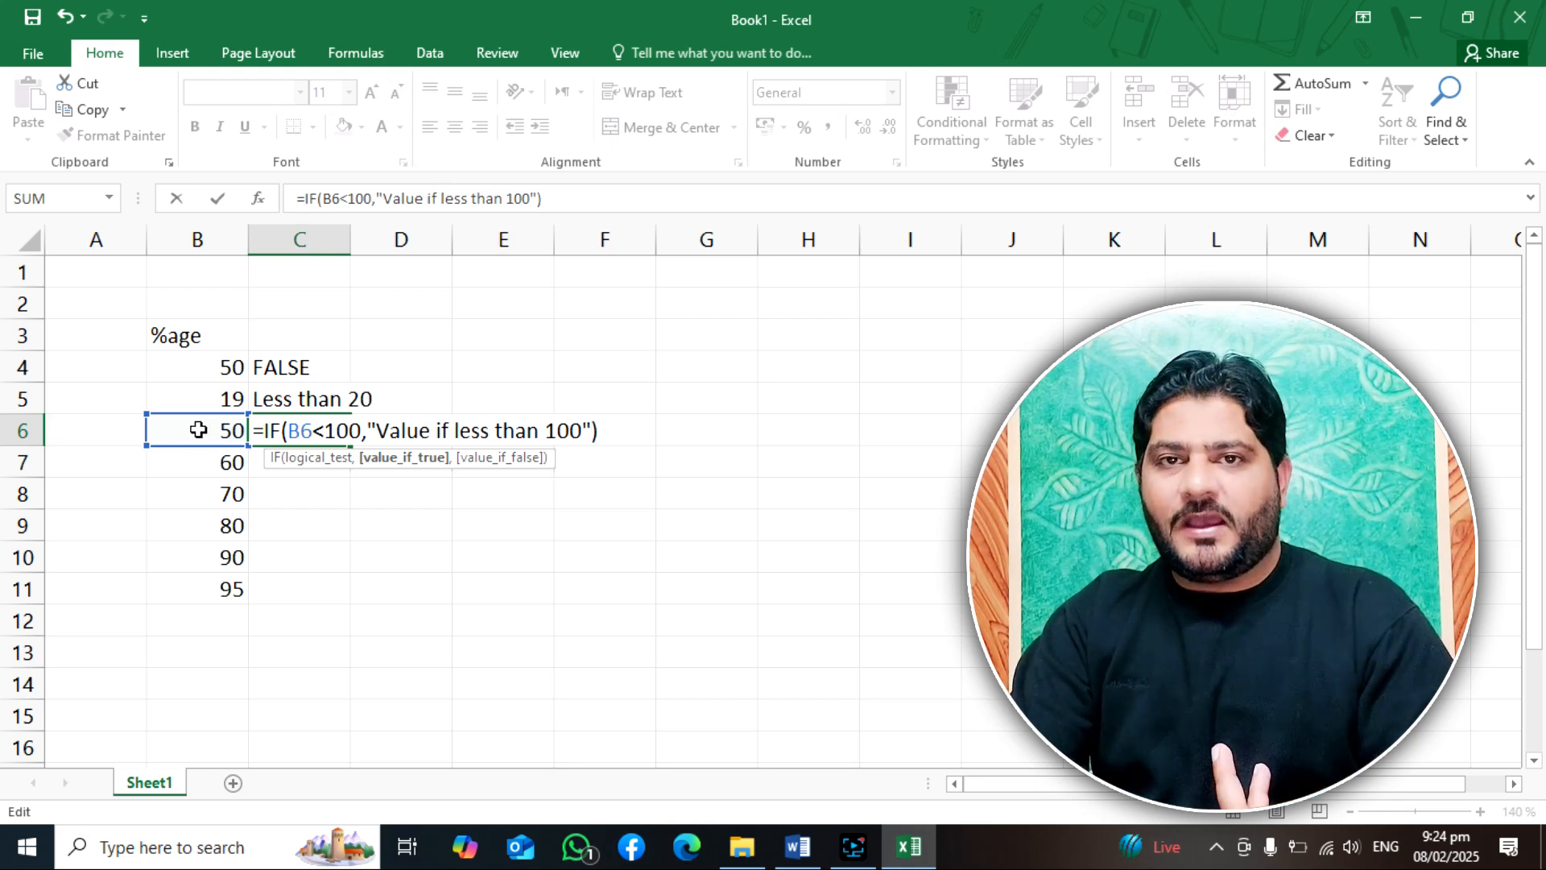
type(",")
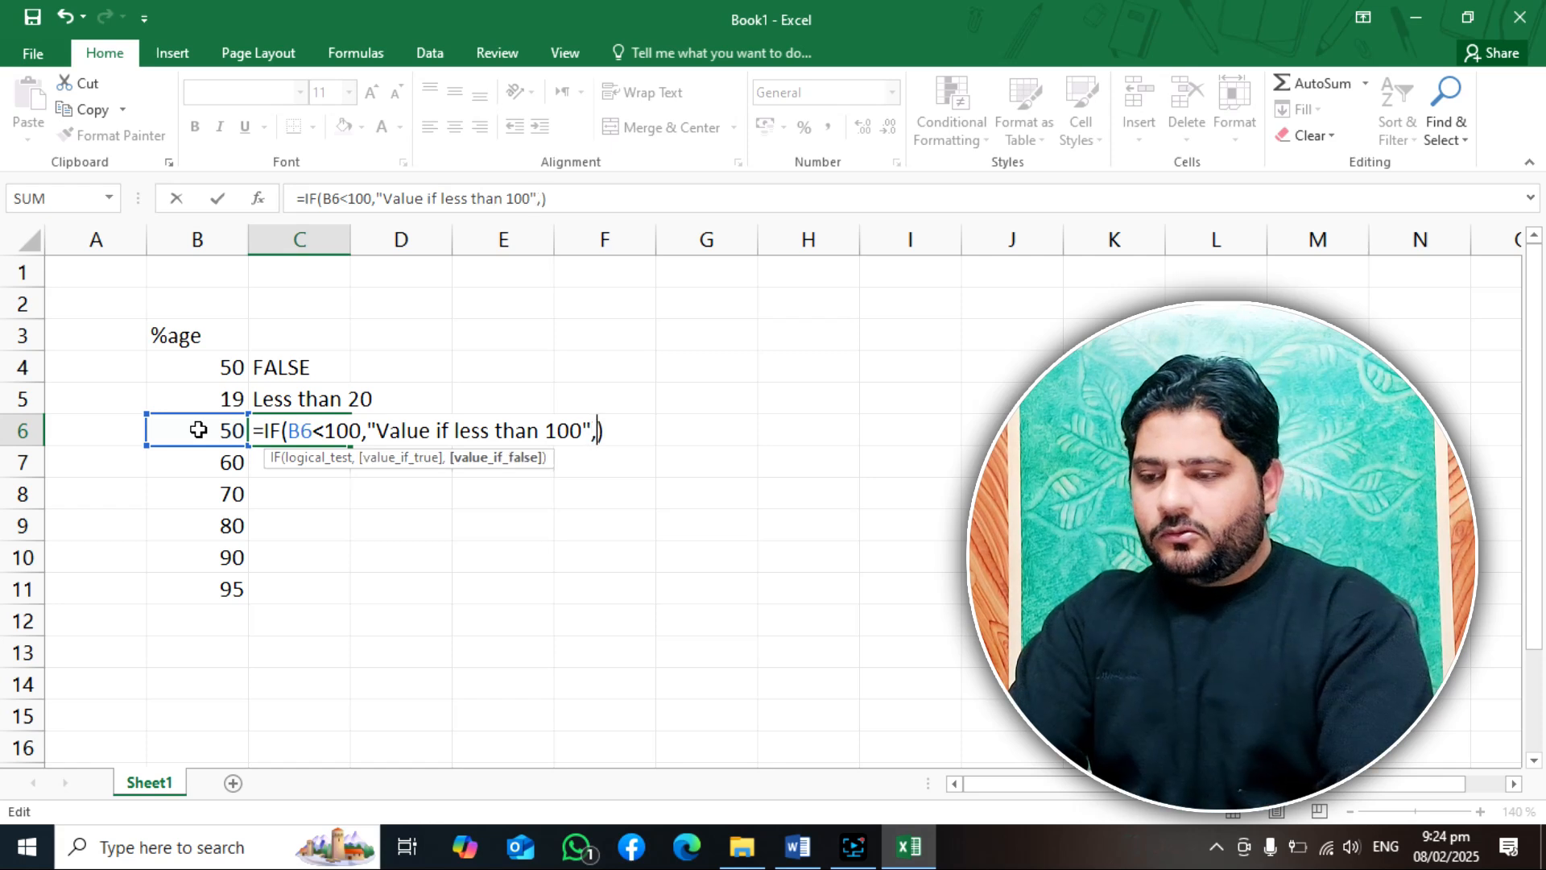
type("\"Value if less than 100\",\"")
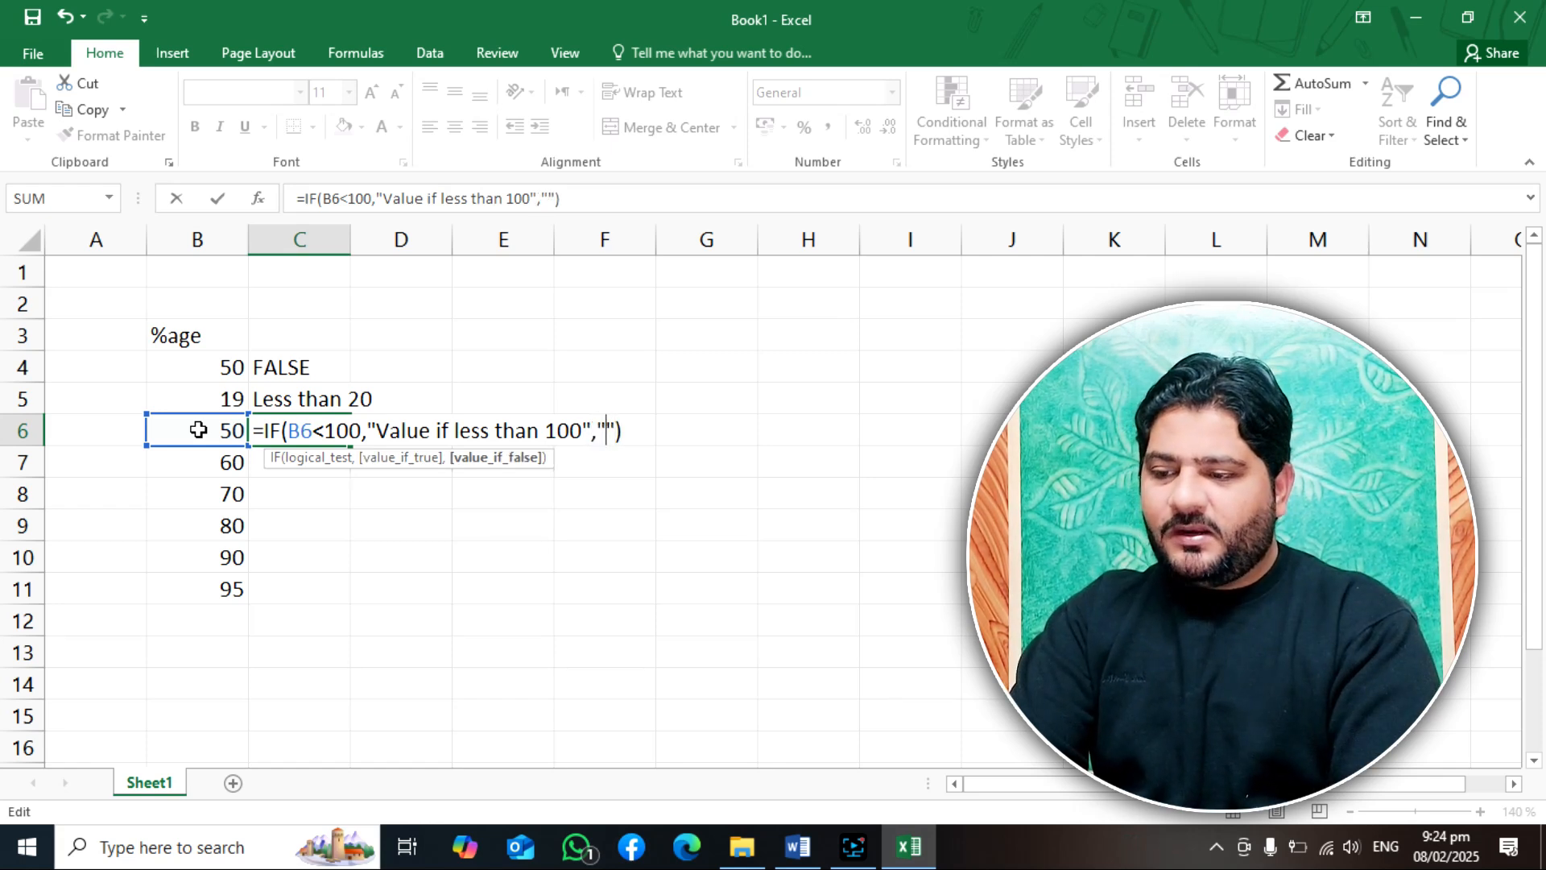
type("Value is gre")
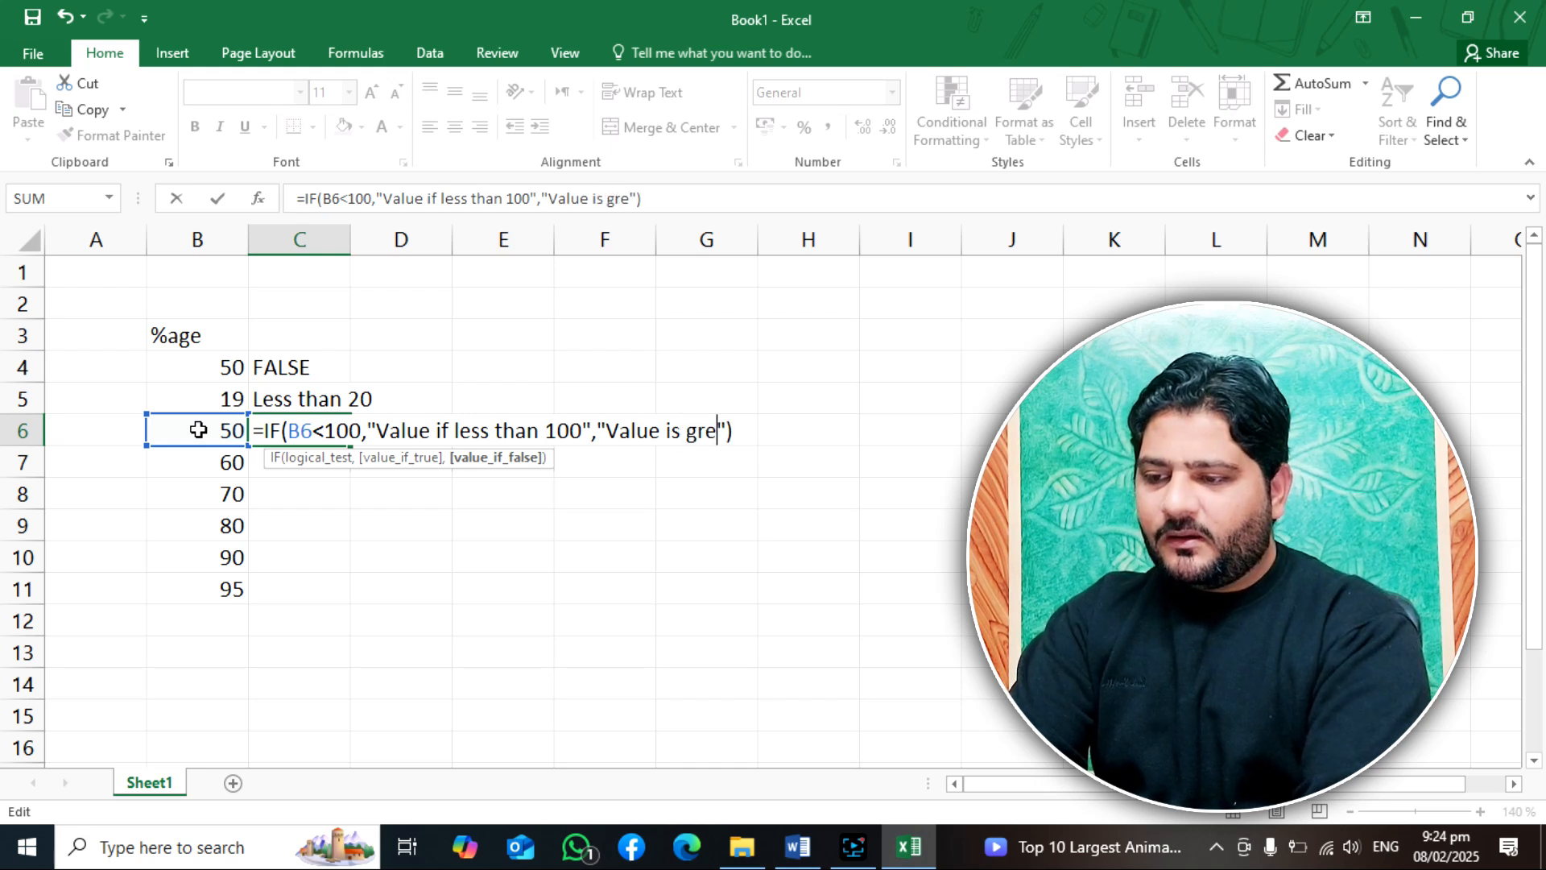
type("ater than 100")
Step: Correct the true result in the C6 formula to "Value is less than 100" and commit the formula
key("Left")
key("Left")
key("Left")
key("Left")
key("Left")
key("Left")
key("Left")
key("Left")
key("Left")
key("Left")
key("Left")
key("Left")
key("Left")
key("Left")
key("Left")
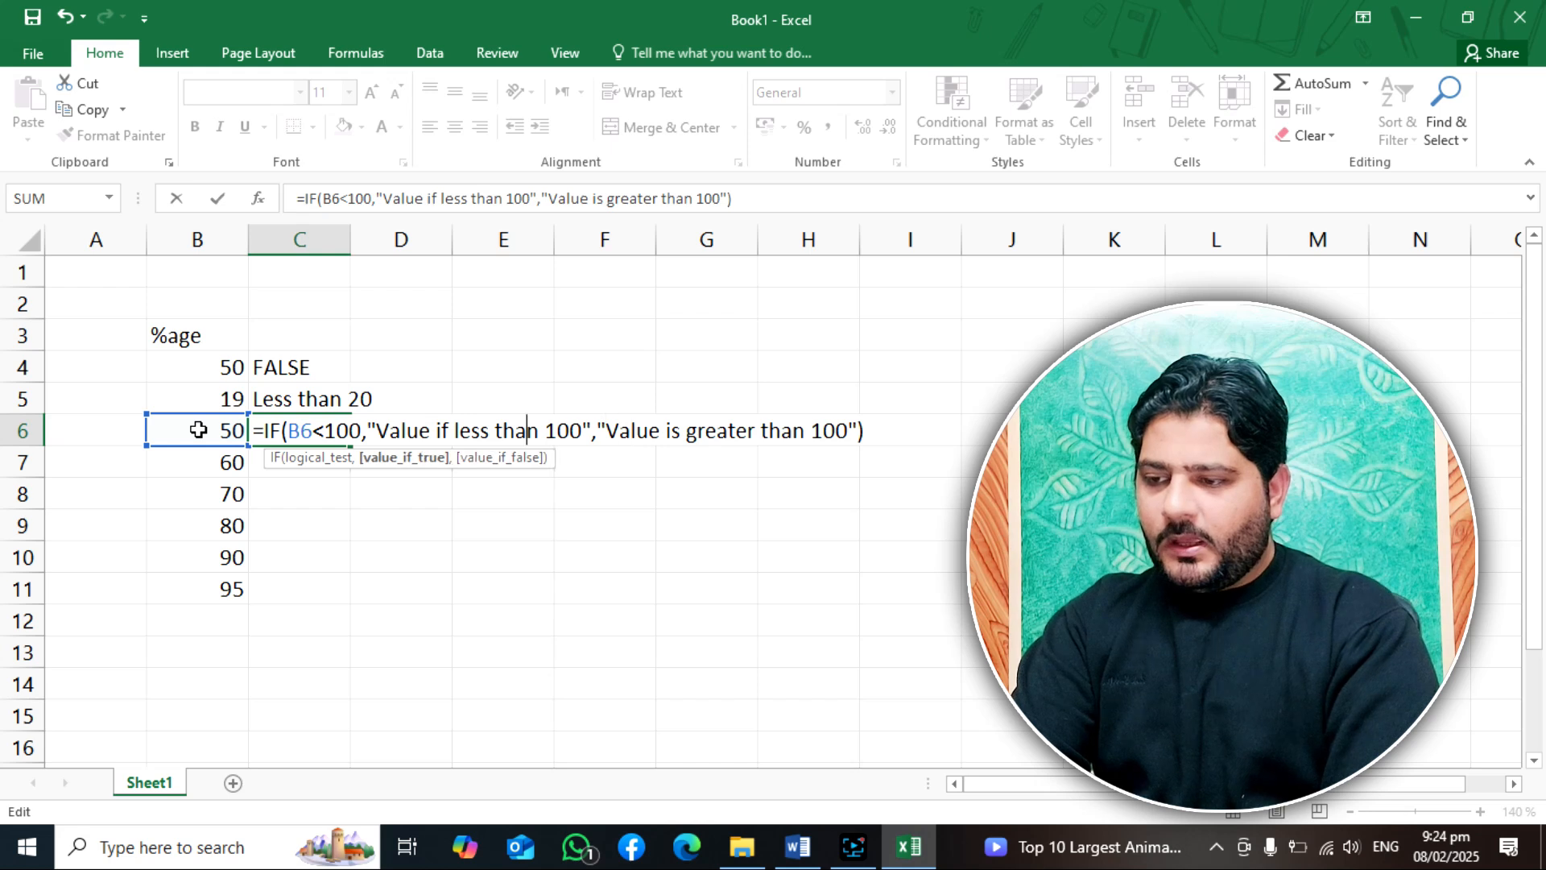
key("BackSpace")
type("s")
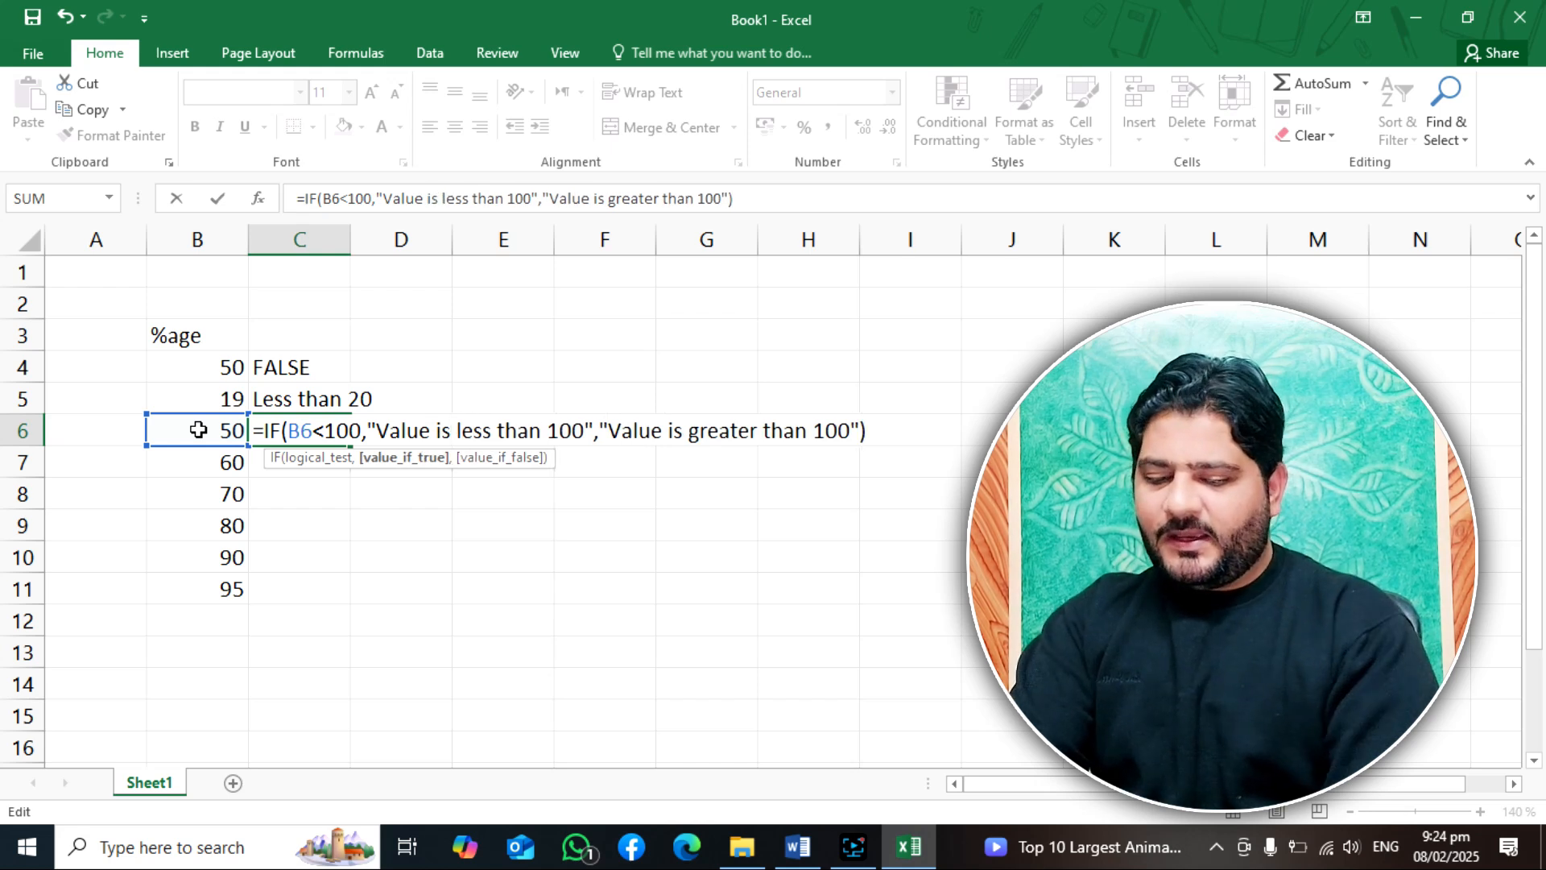
key("Return")
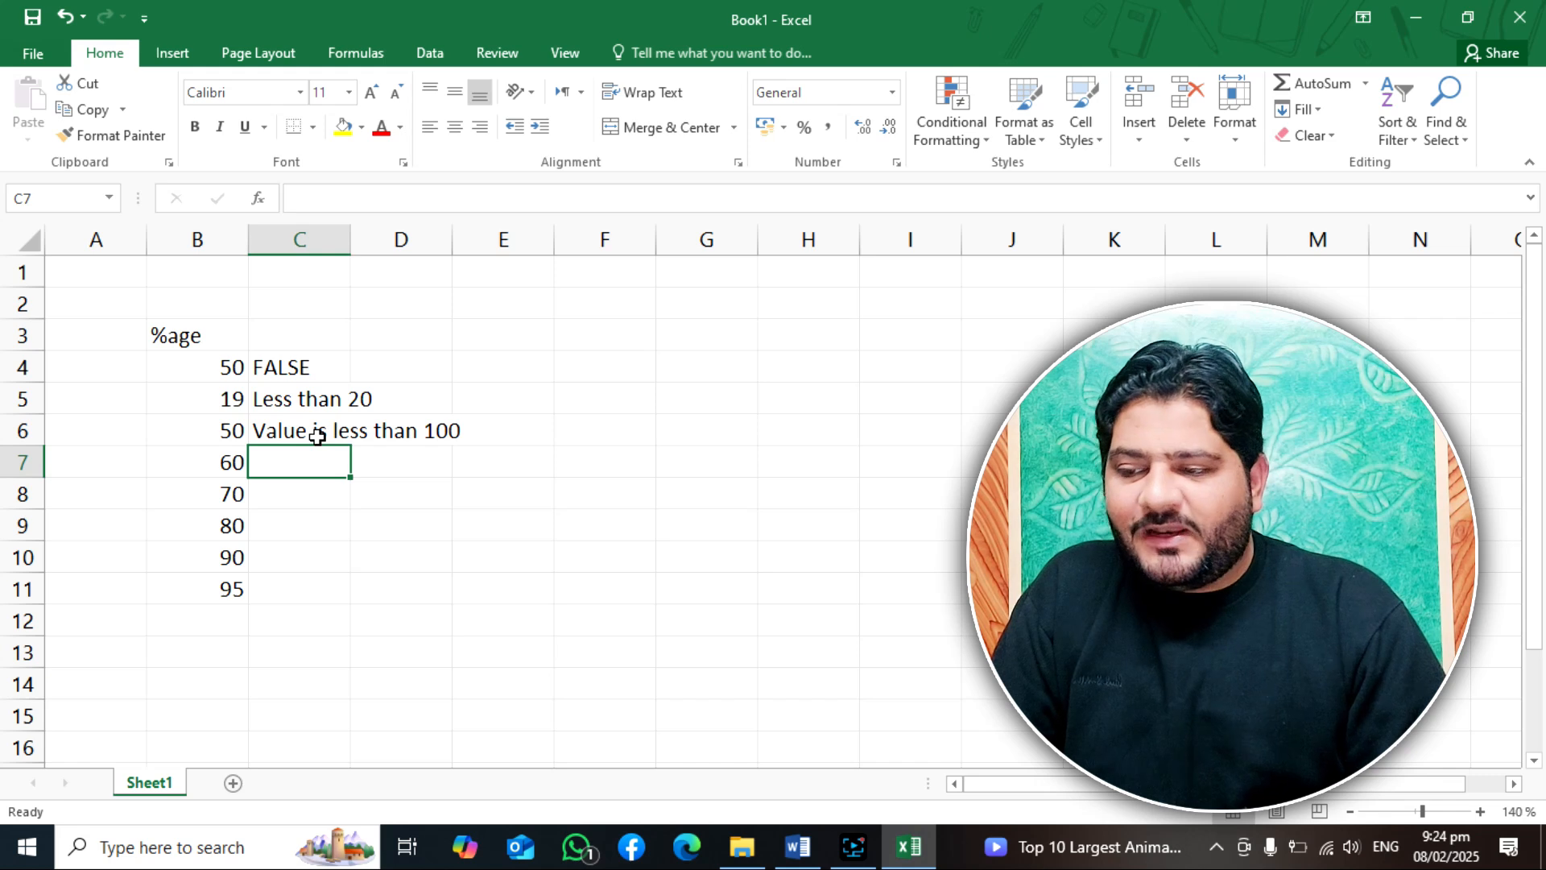
Step: Change cell B6 to 101 and review the logical test B6<100 in the formula of cell C6
left_click(204, 430)
type("101")
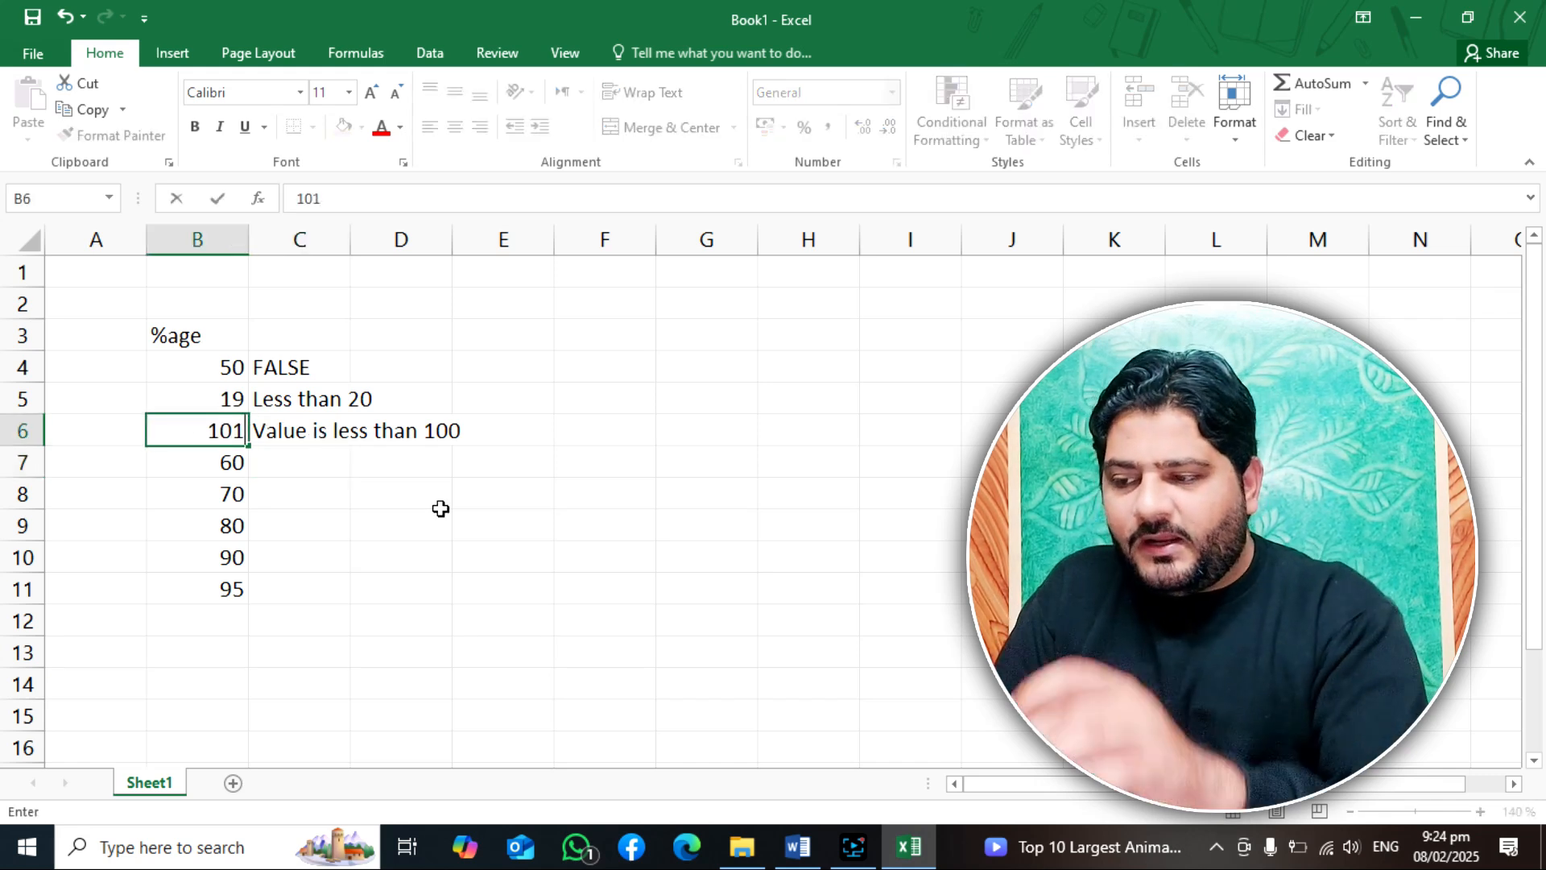
key("Return")
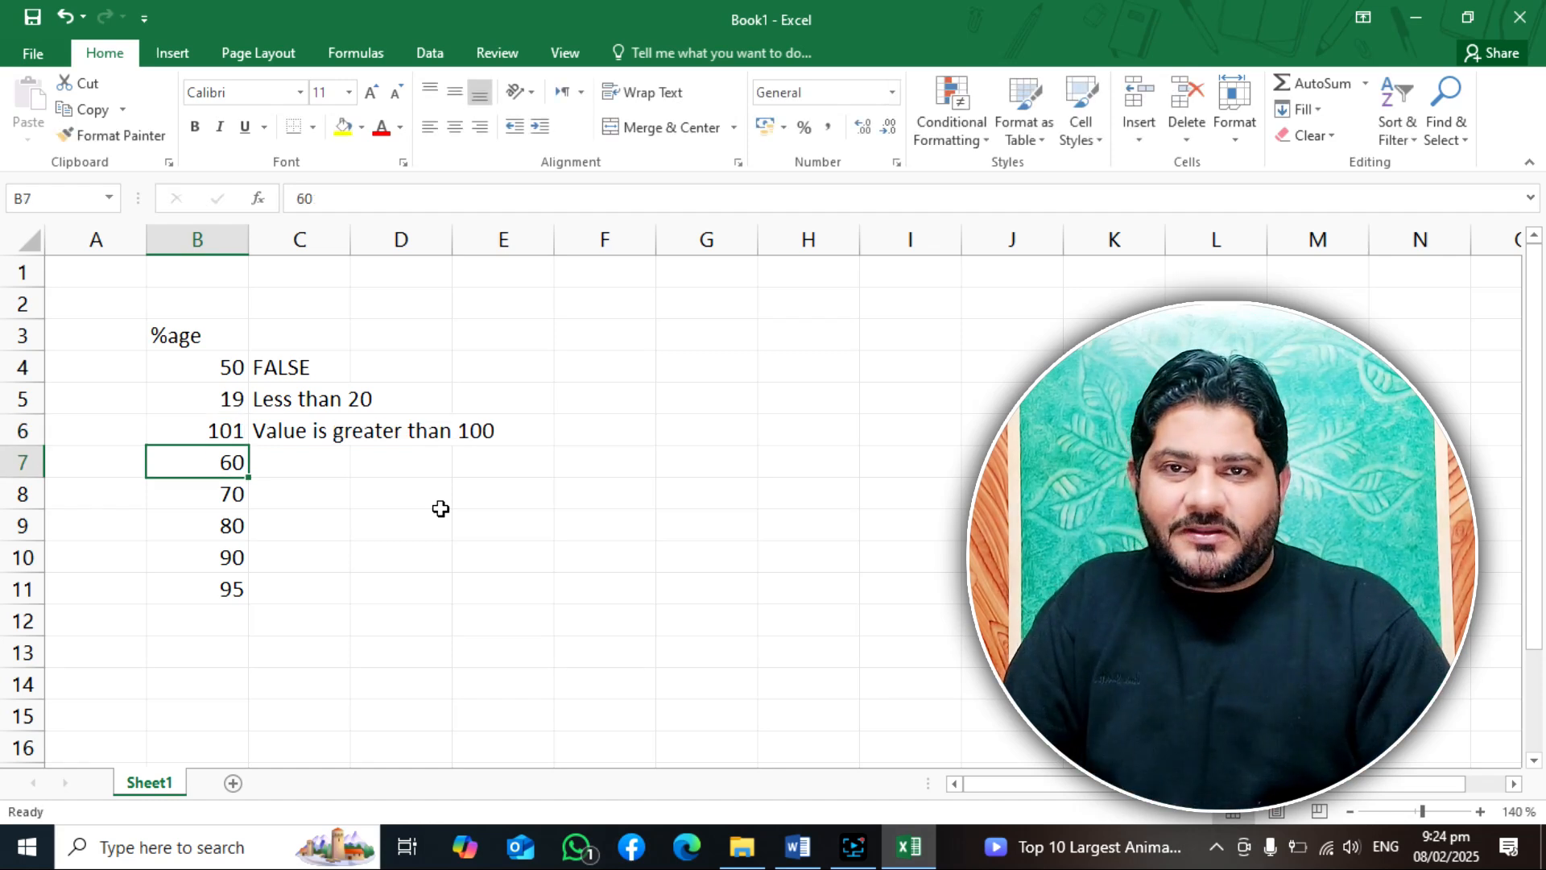
left_click(311, 436)
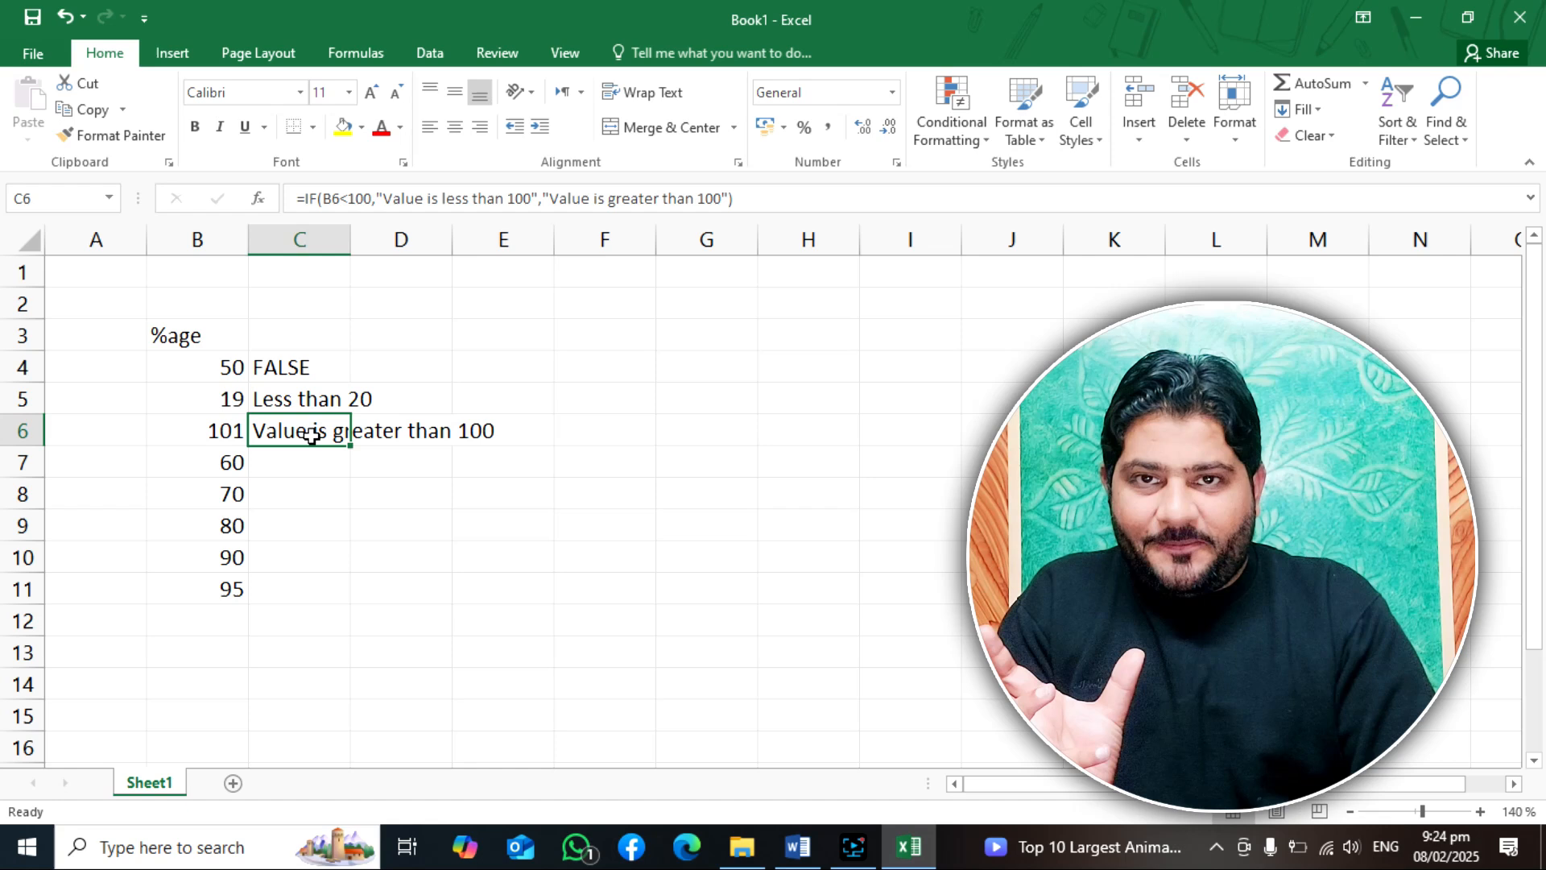
left_click_drag(326, 200, 372, 200)
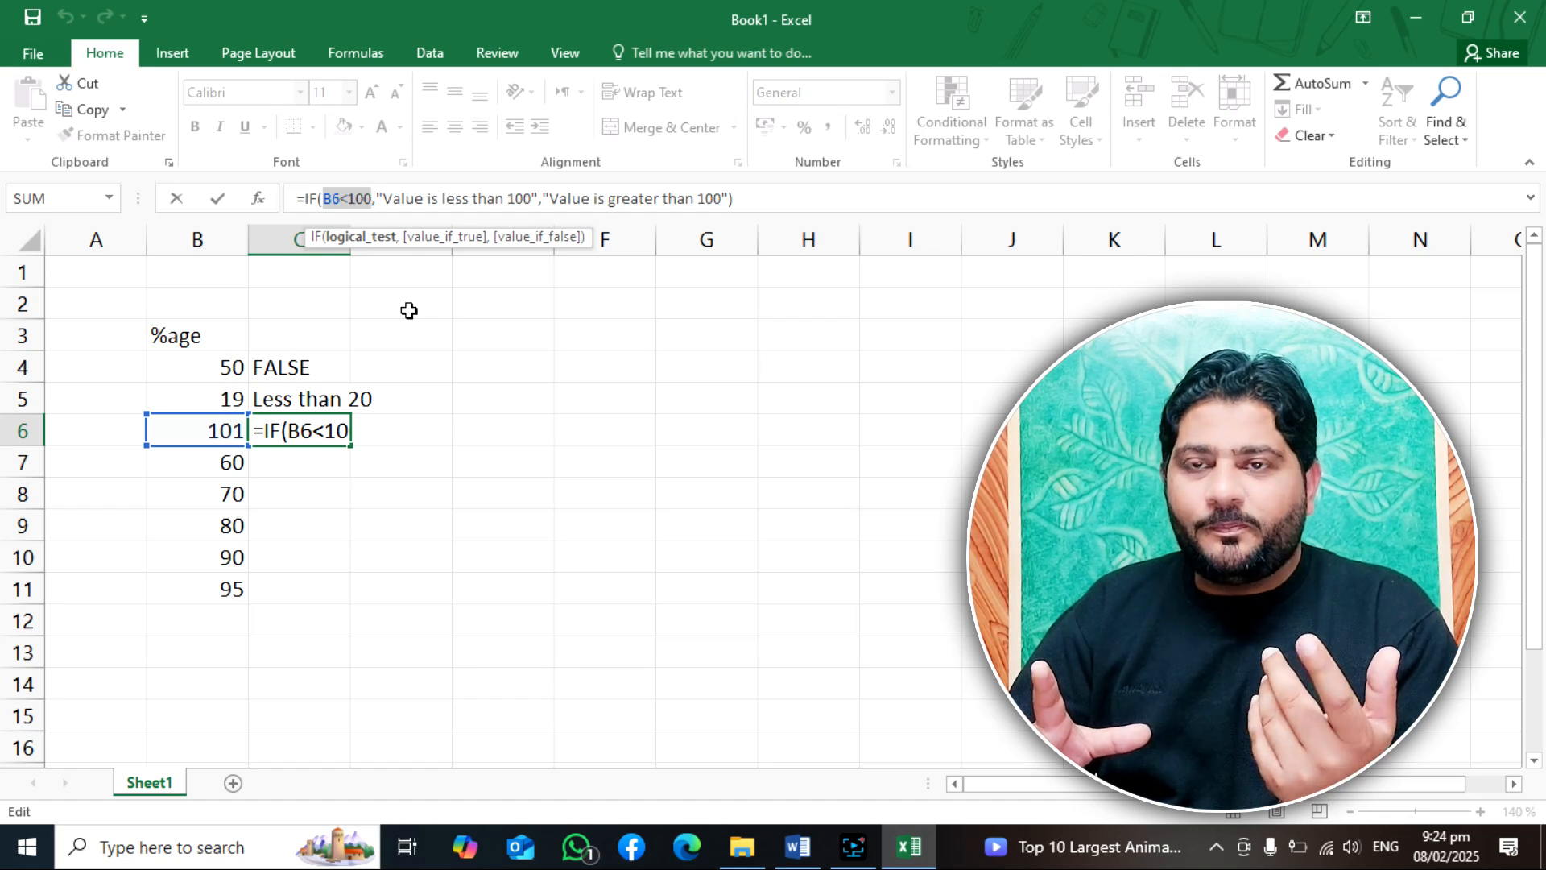
key("ctrl+Return")
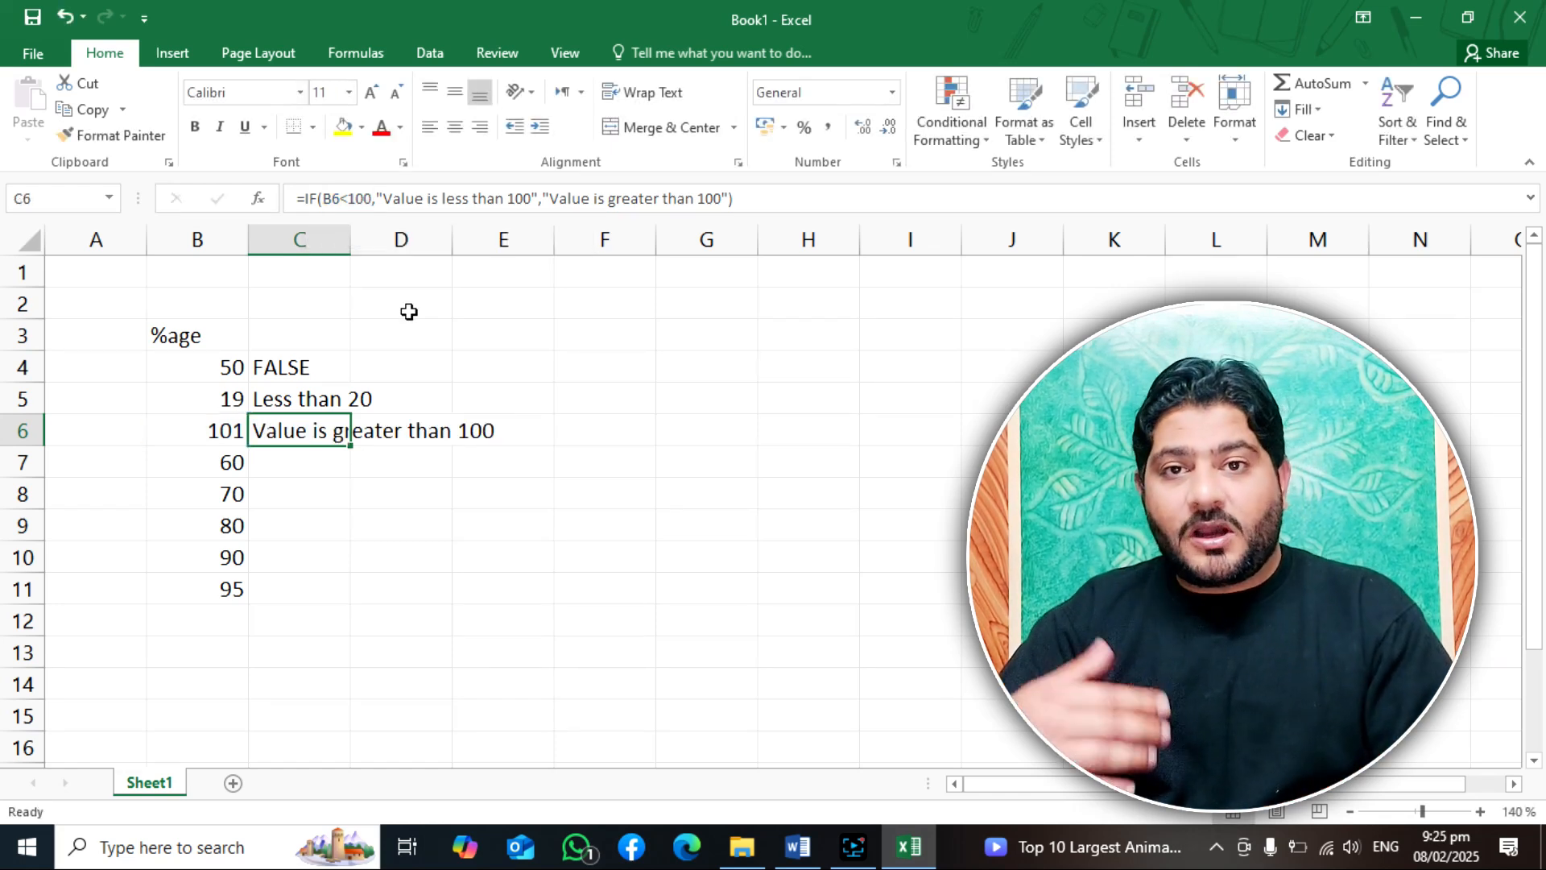
Step: Enter the formula =IF(B7=B8,B8,B7) in cell C7 and check its result against cell B7
left_click(307, 461)
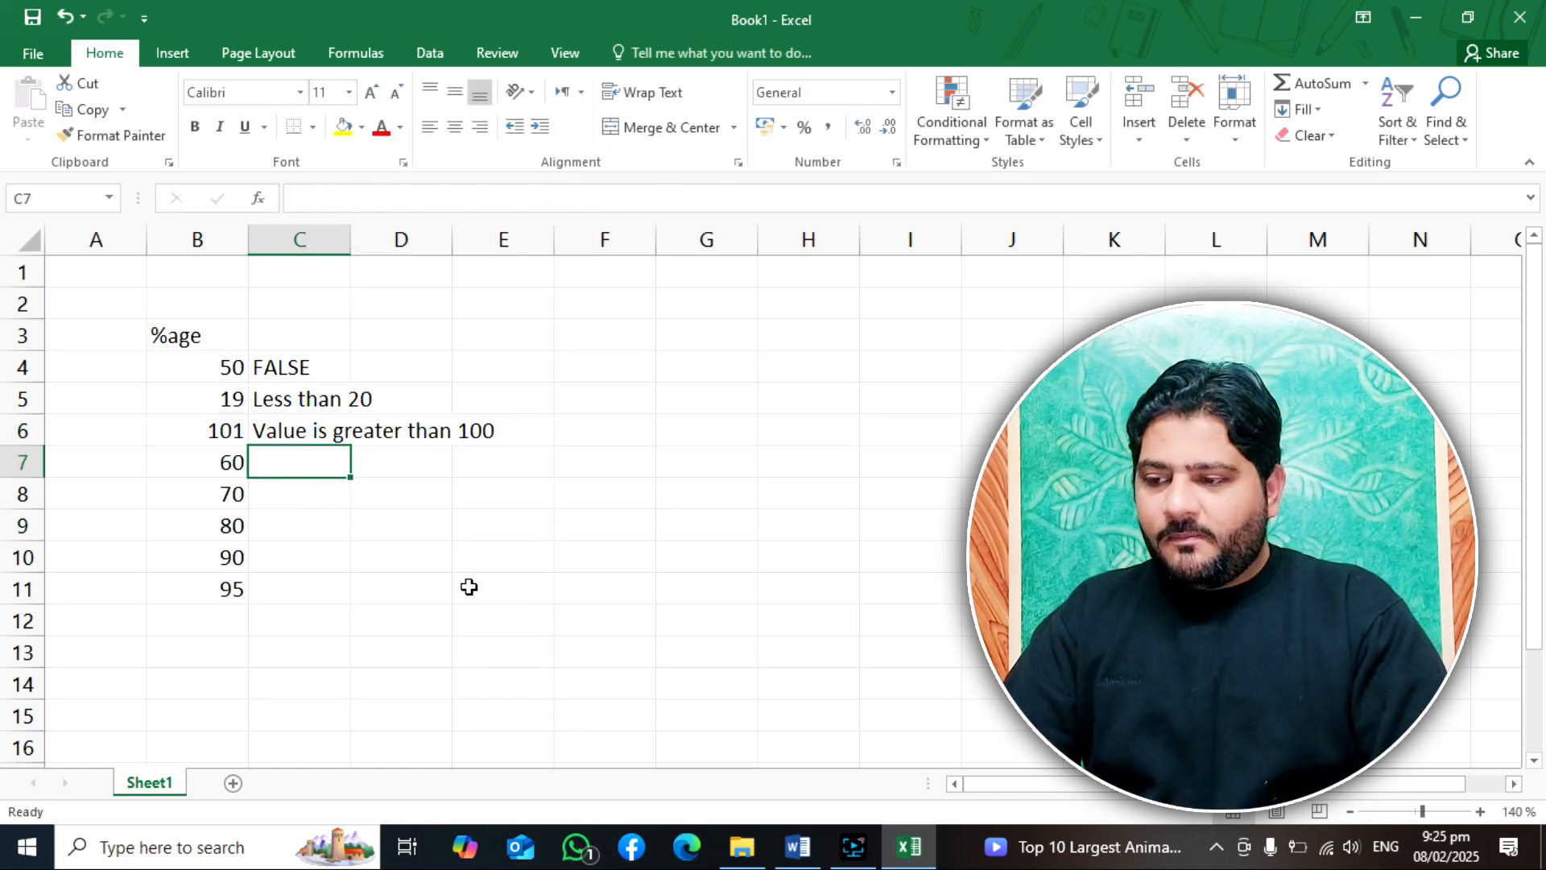
type("=if")
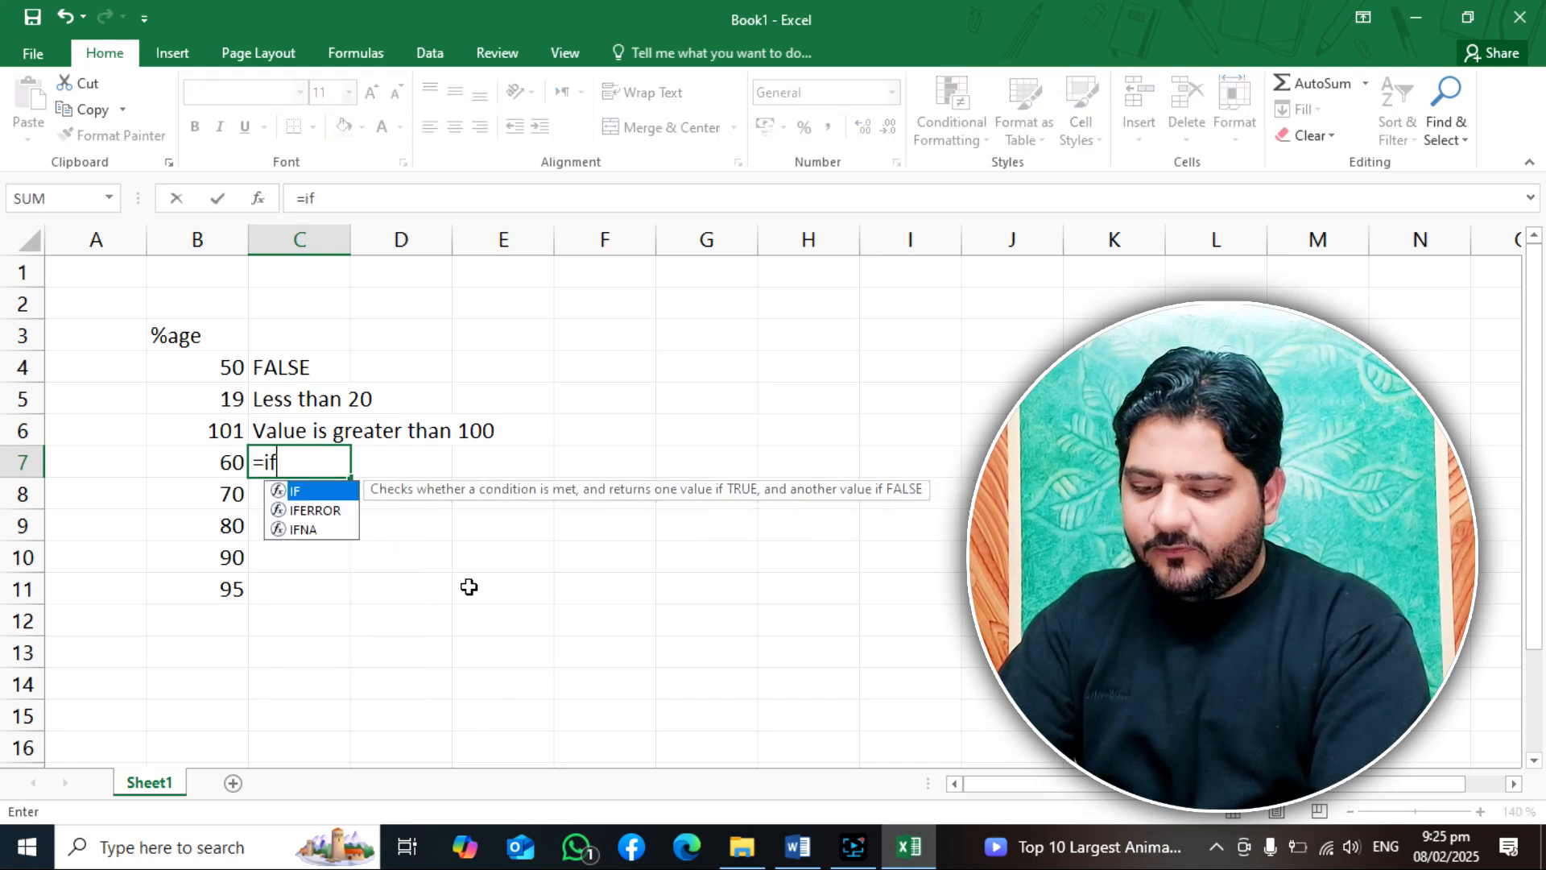
type("(")
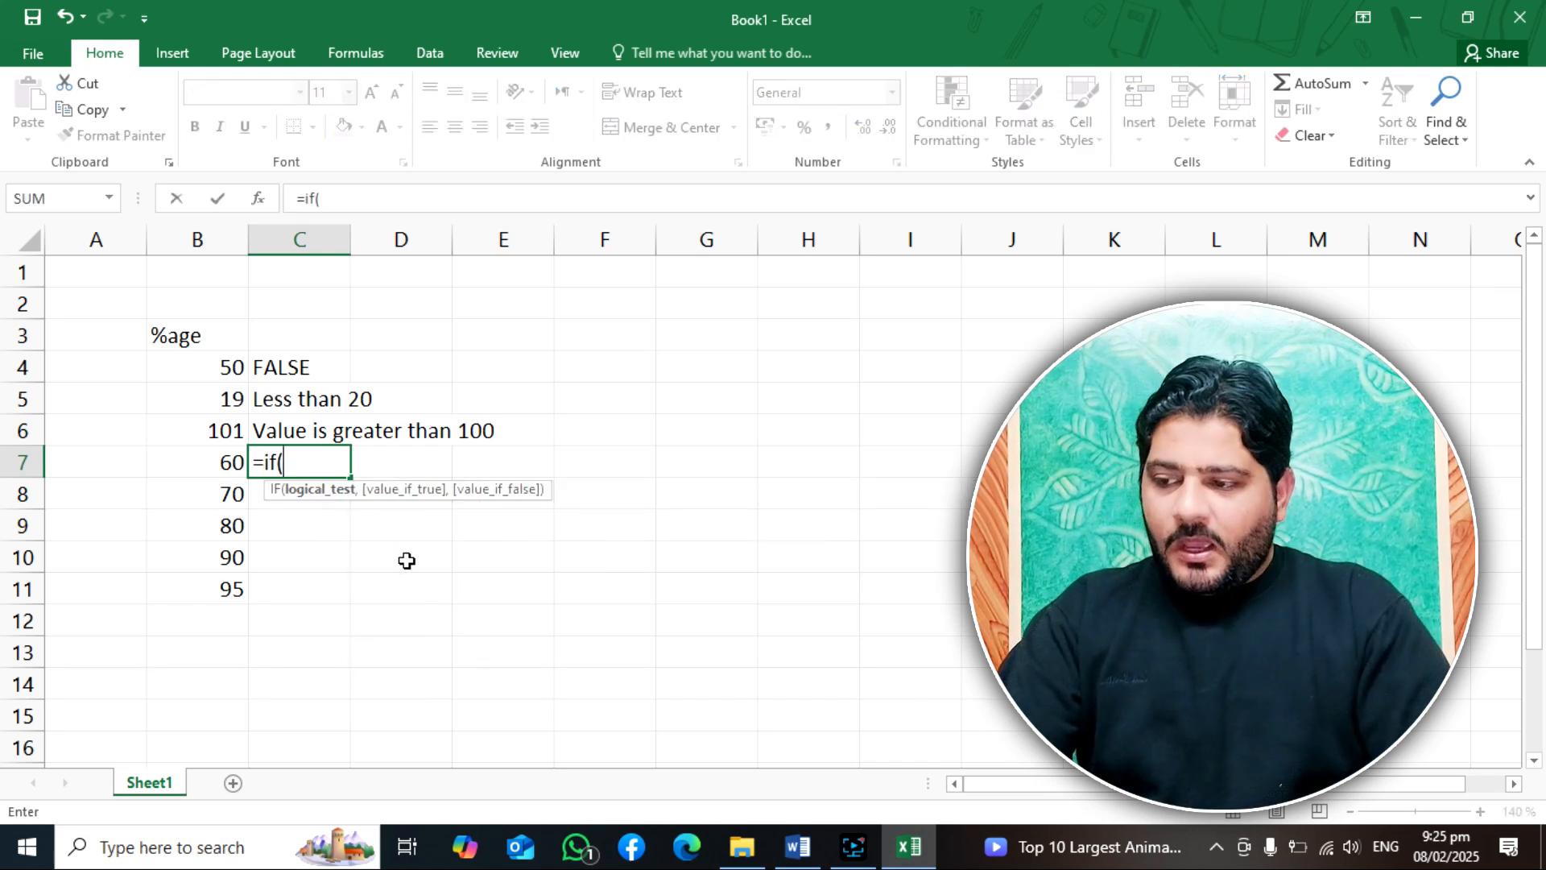
left_click(197, 459)
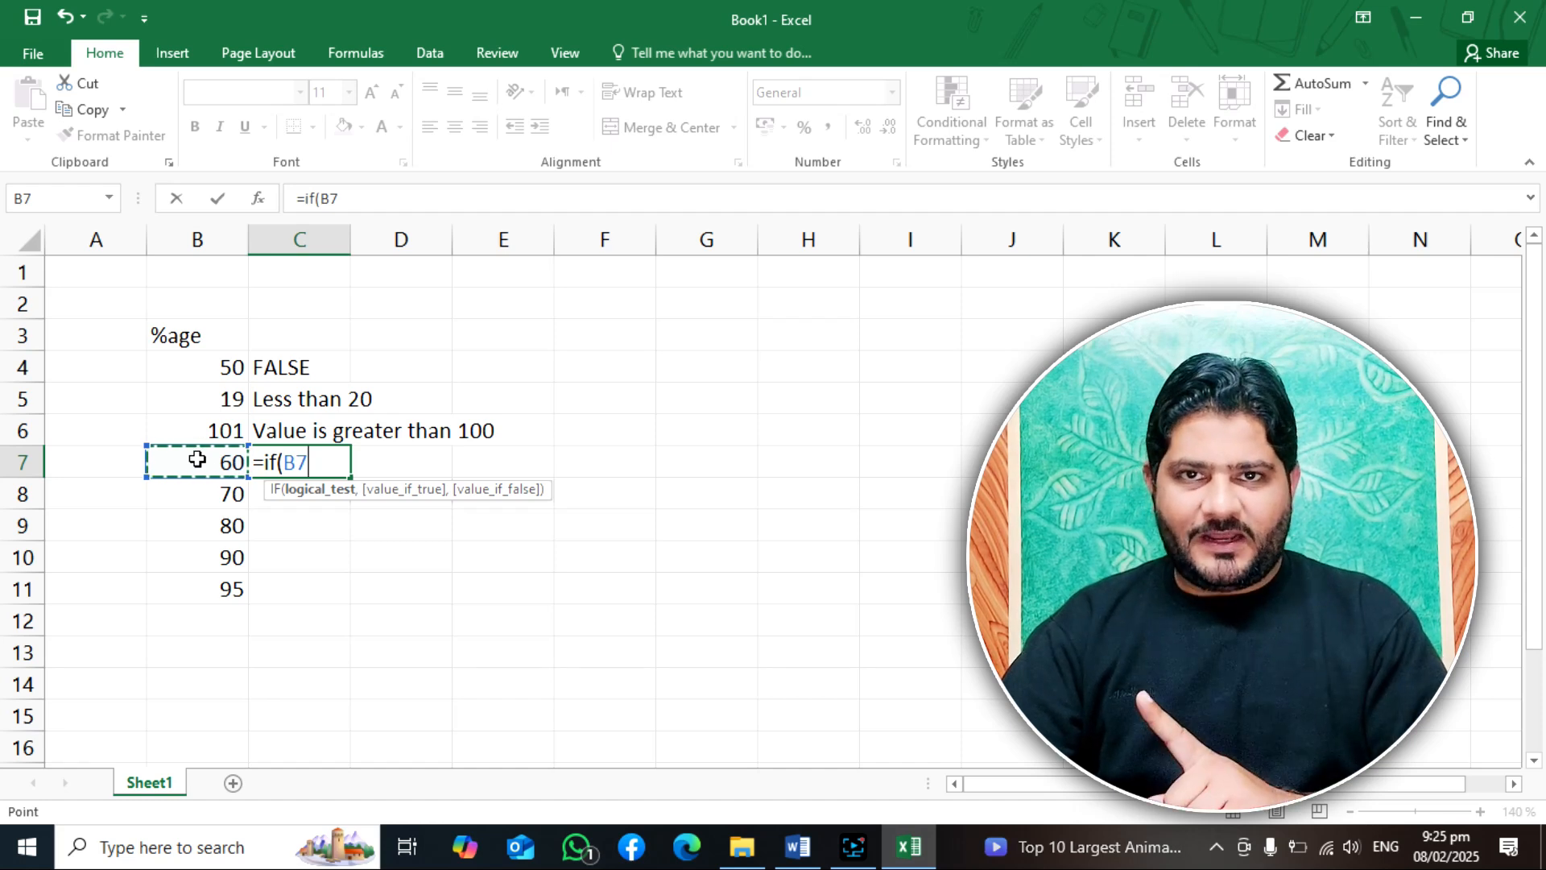
type("=")
left_click(200, 494)
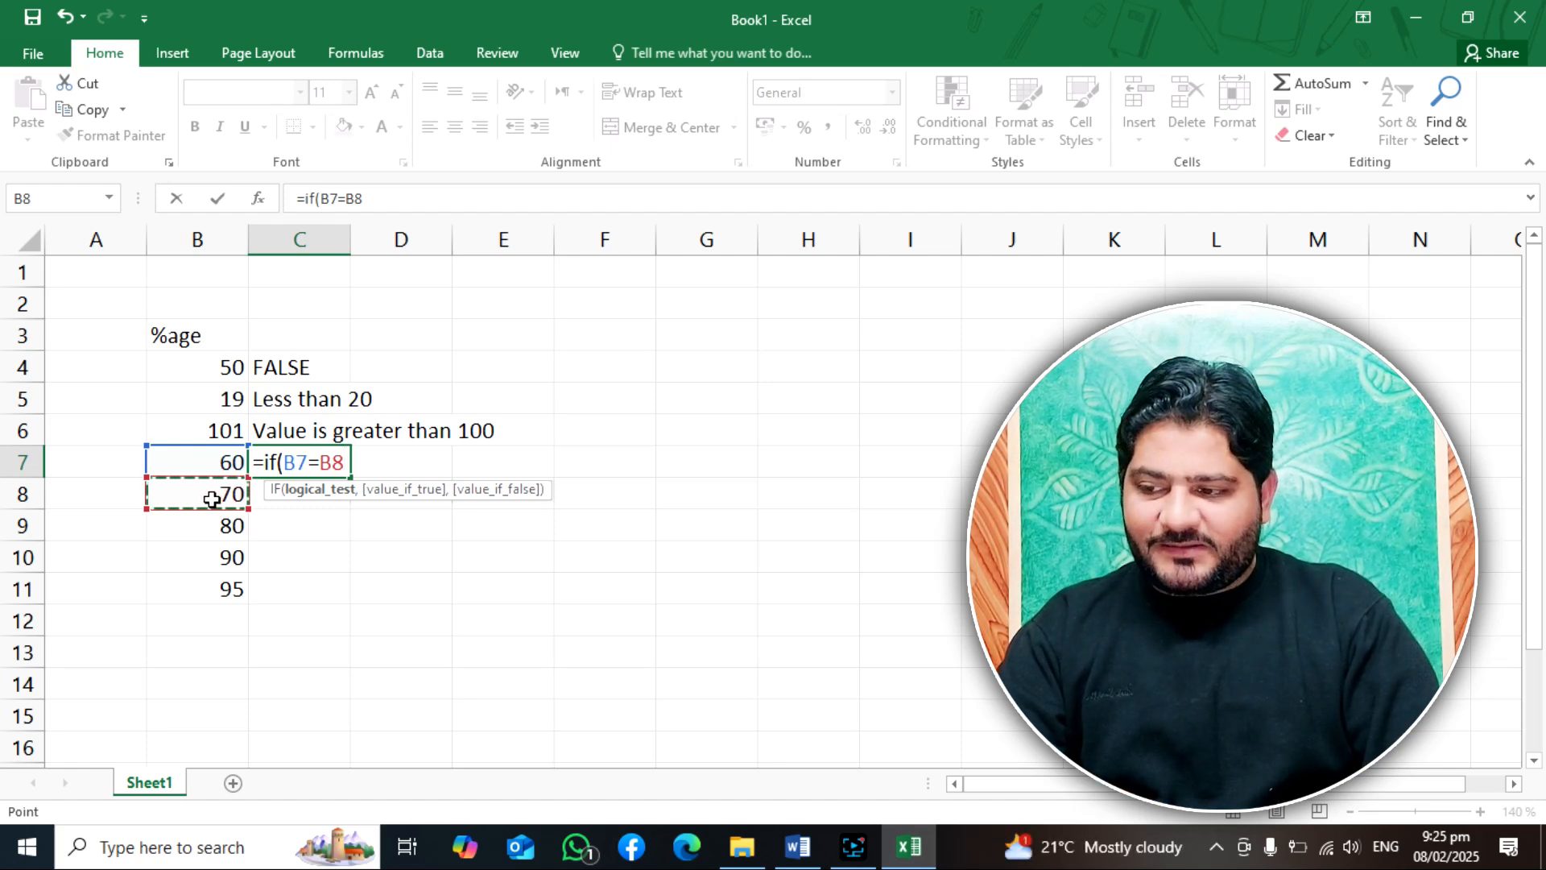
type(",")
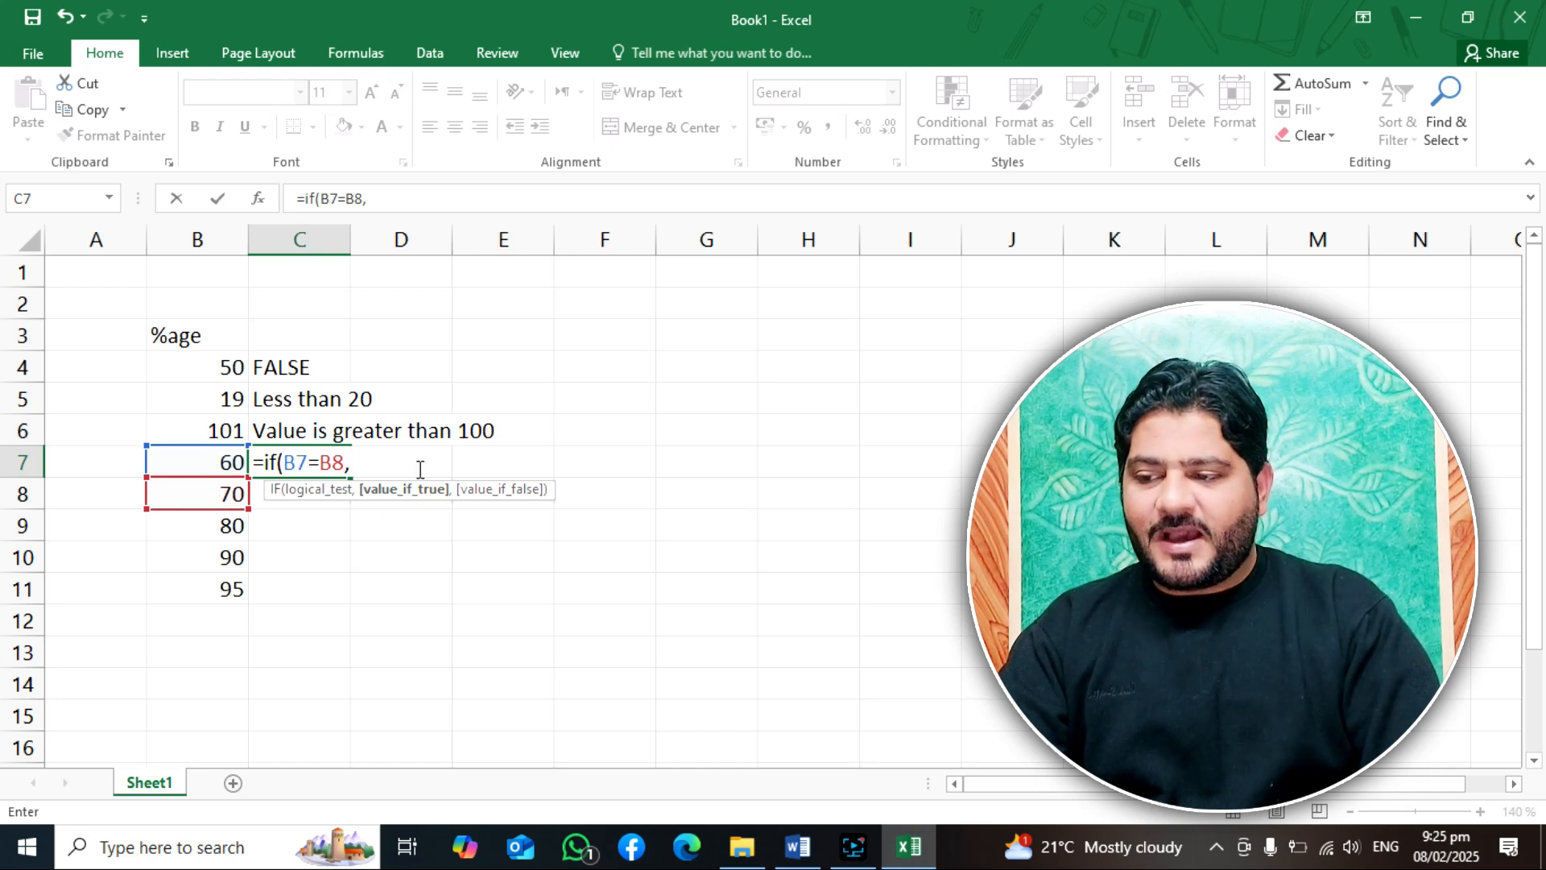
left_click(213, 495)
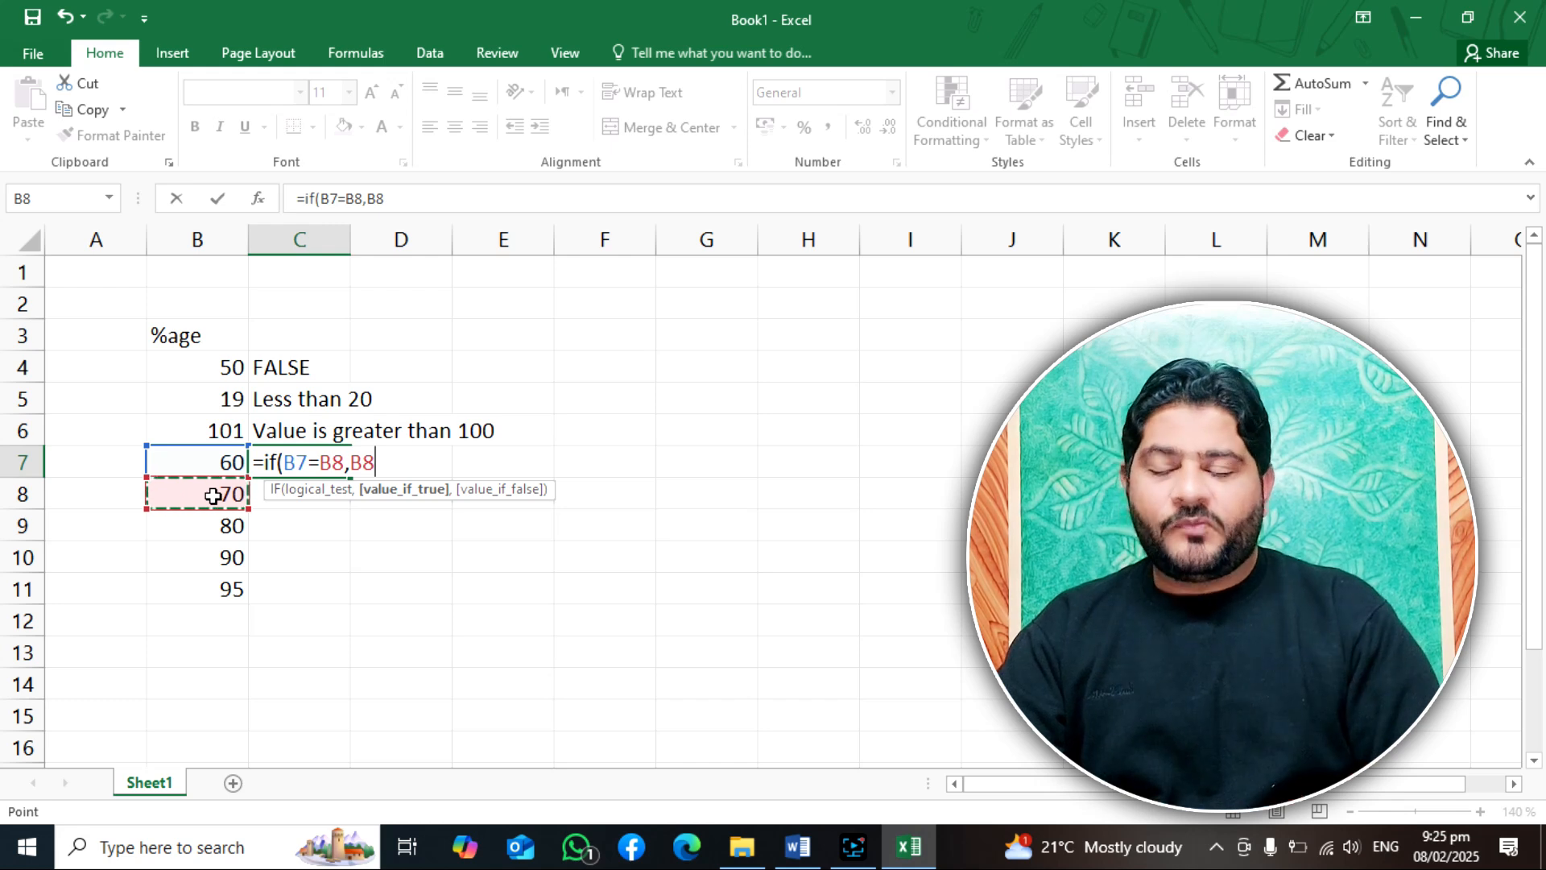
type(",")
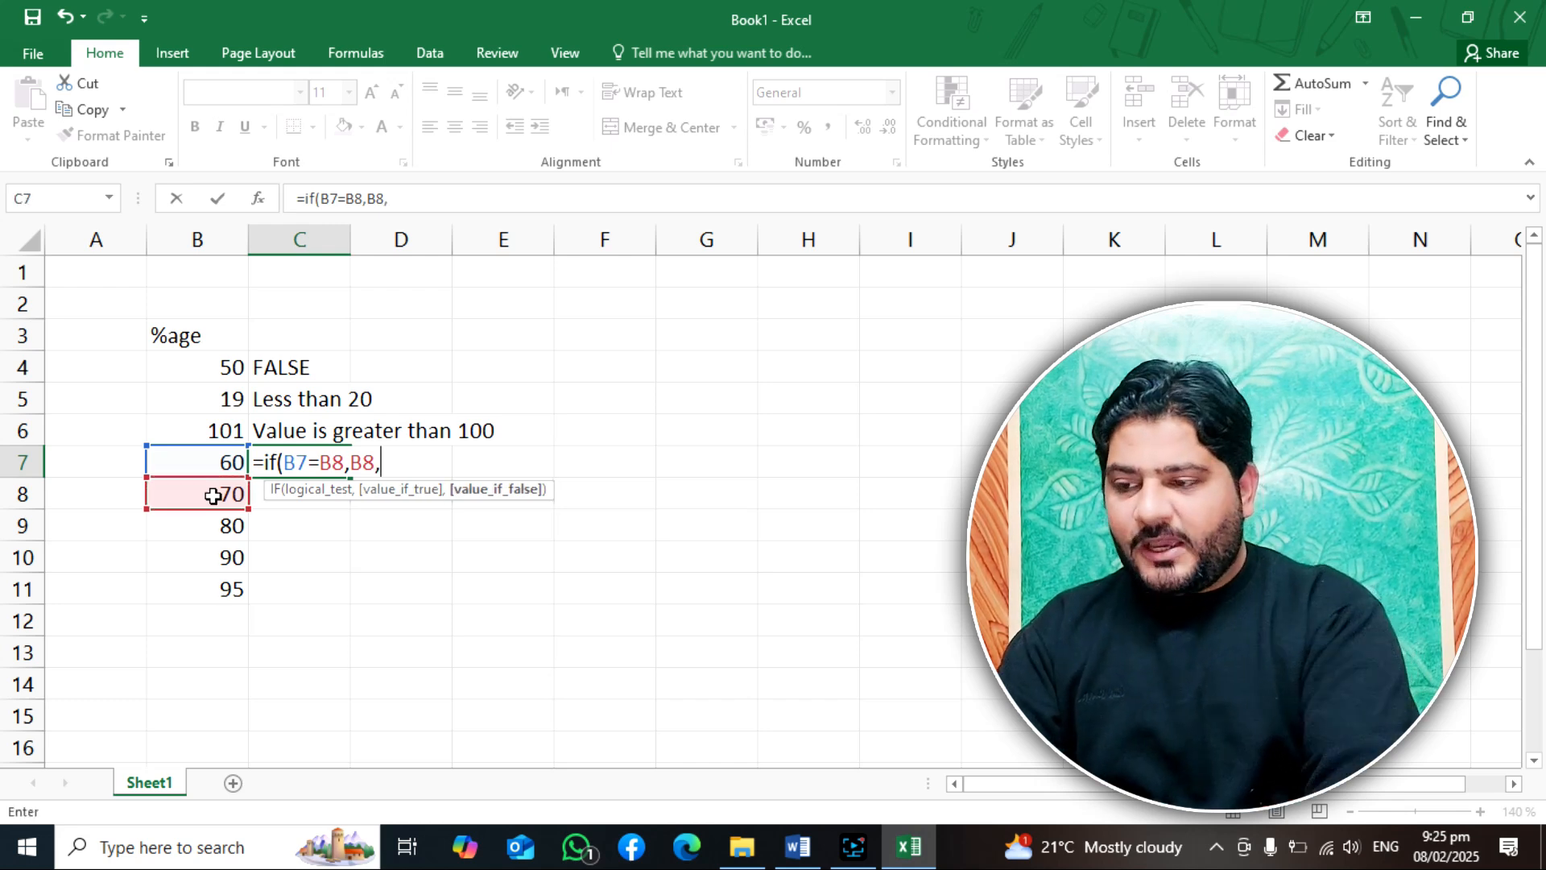
left_click(209, 463)
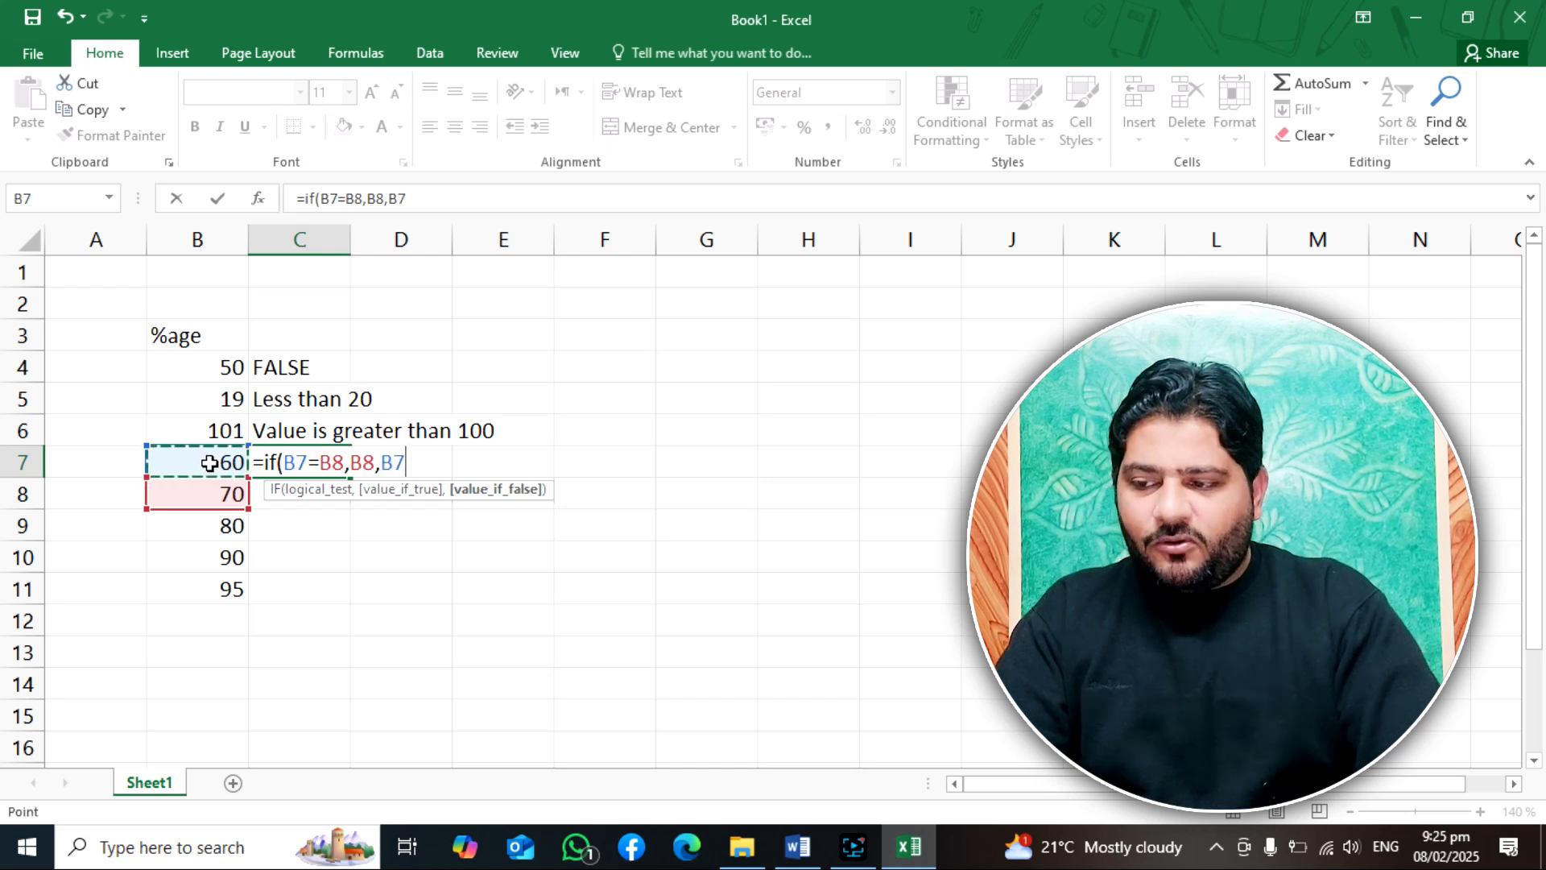
type(")")
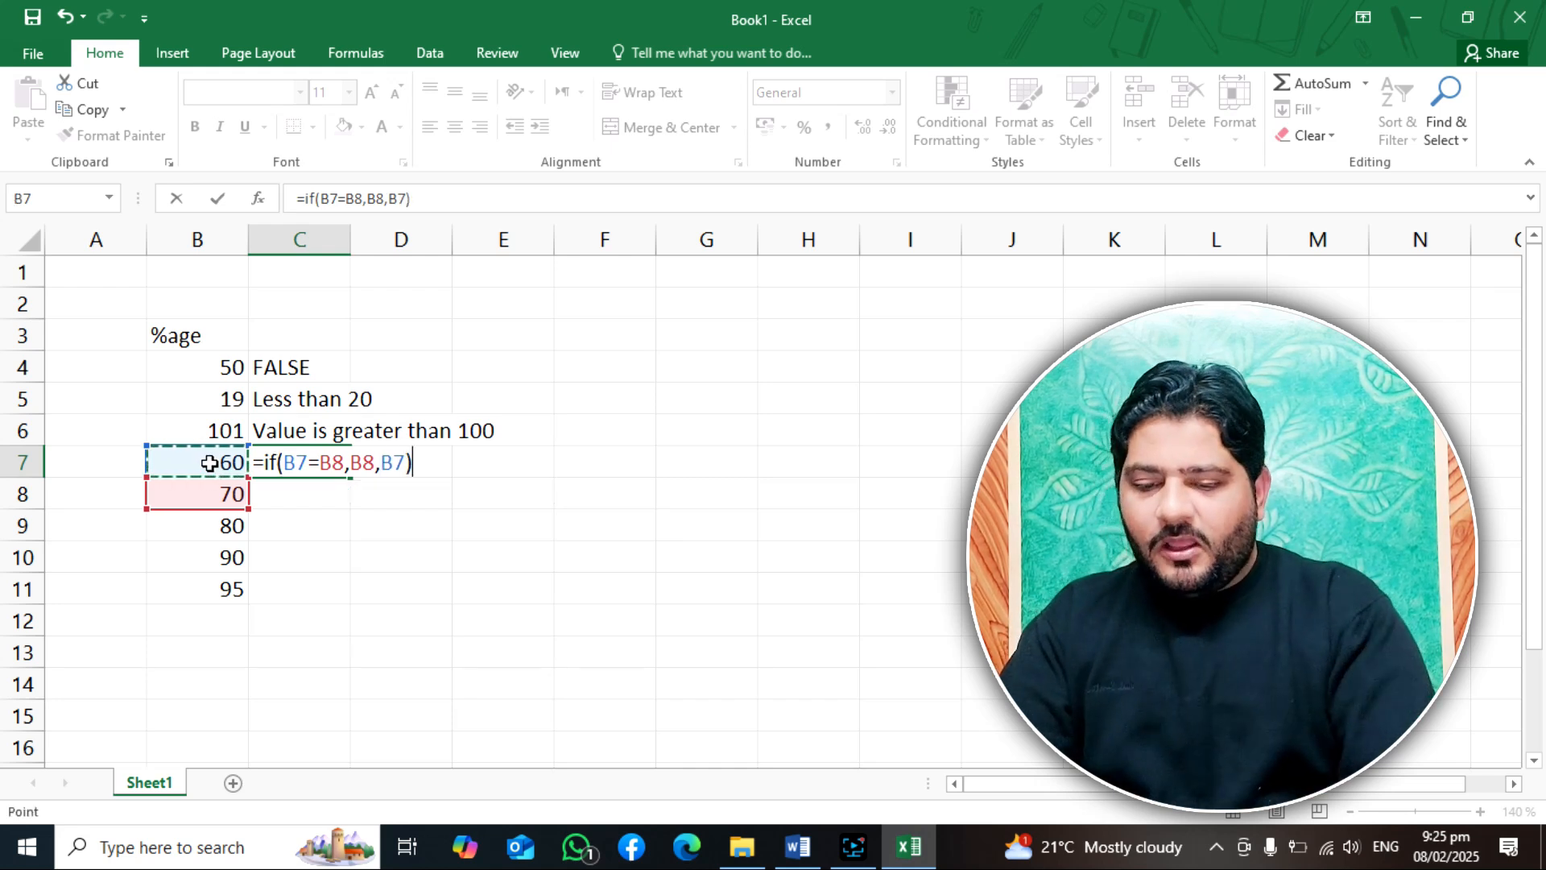
key("Return")
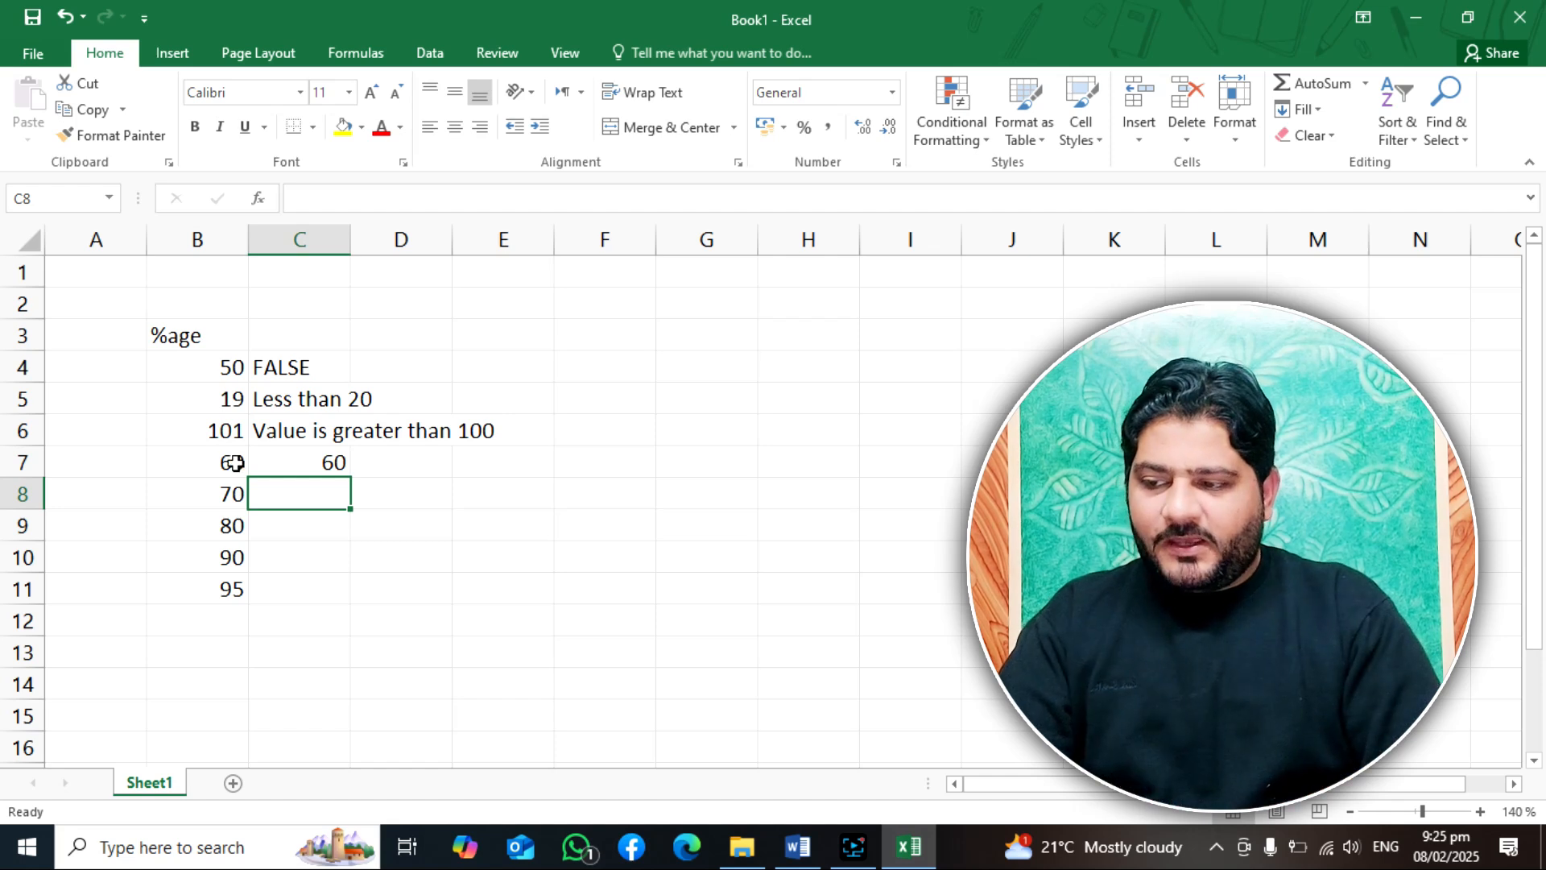
left_click(291, 463)
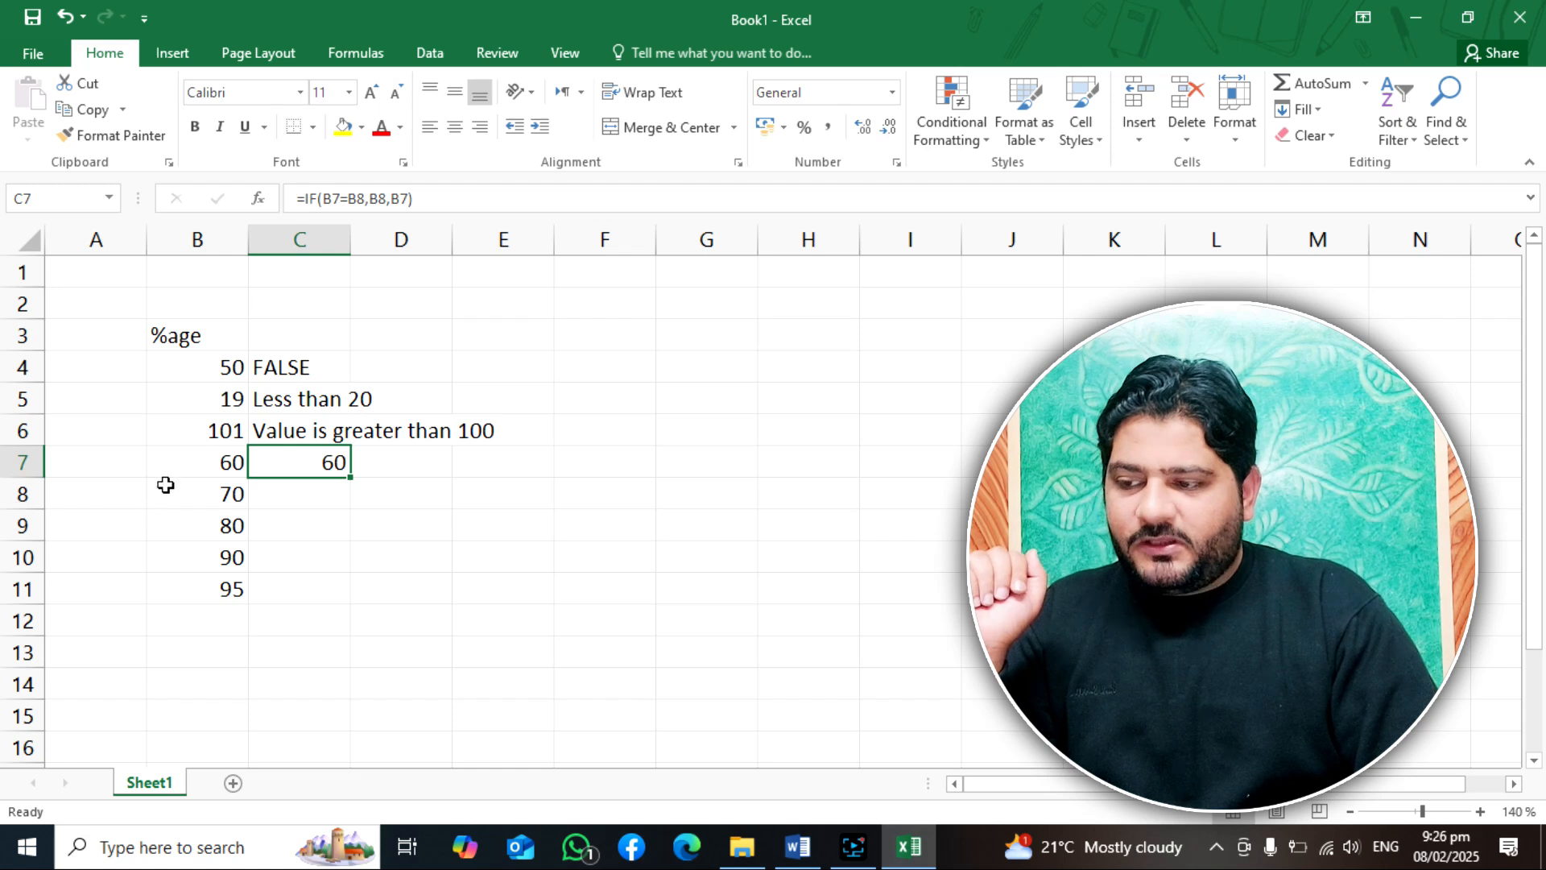
left_click(181, 461)
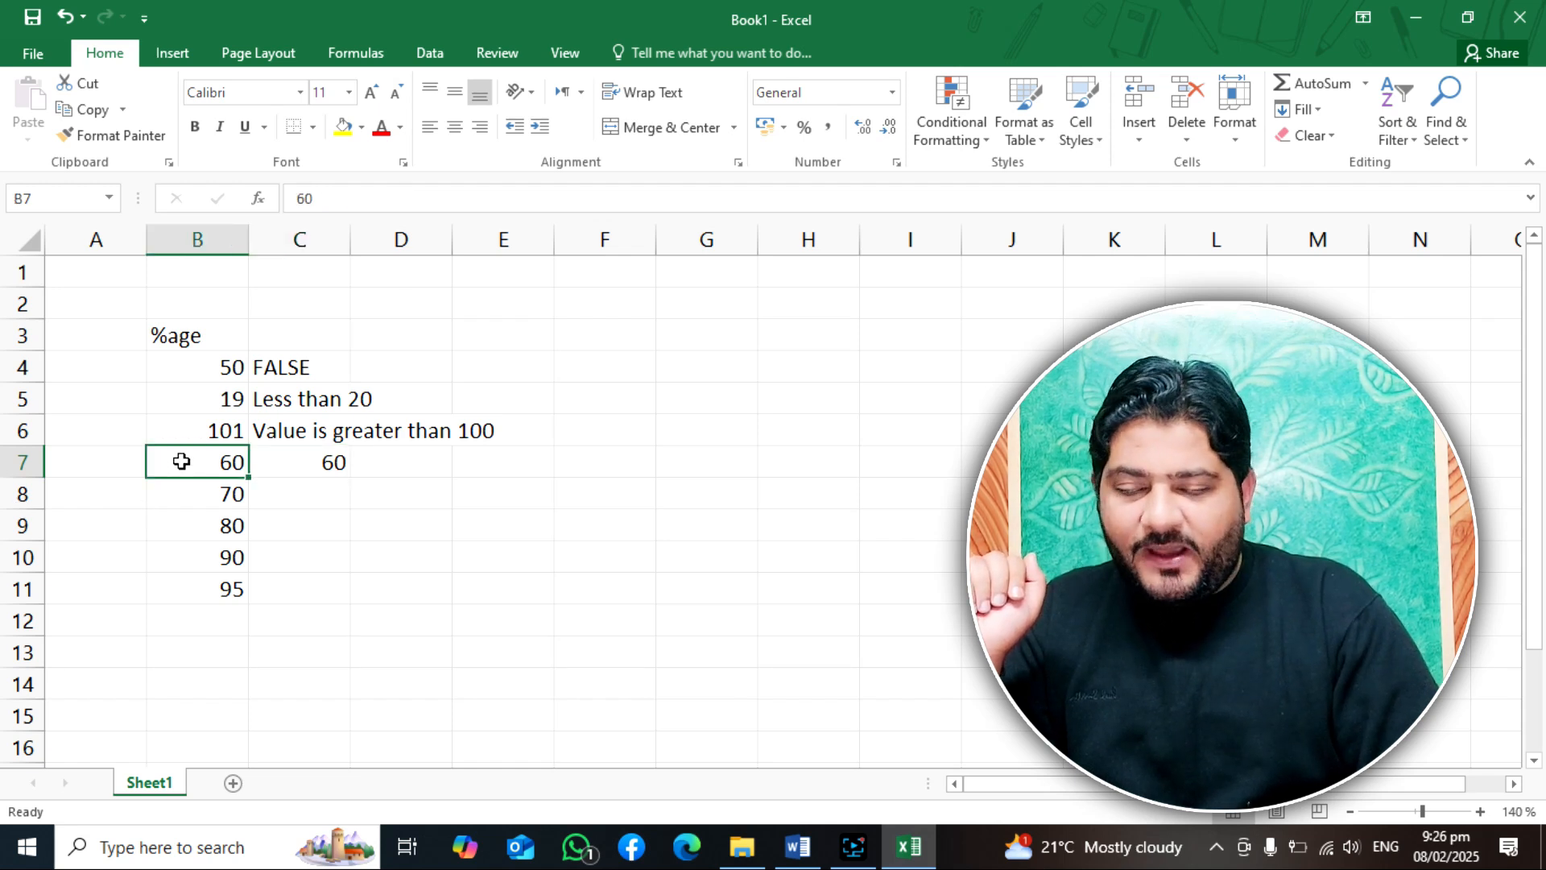
Step: Compare cells B7 and B8 and review the true and false results in the IF formula of cell C7
left_click(183, 493)
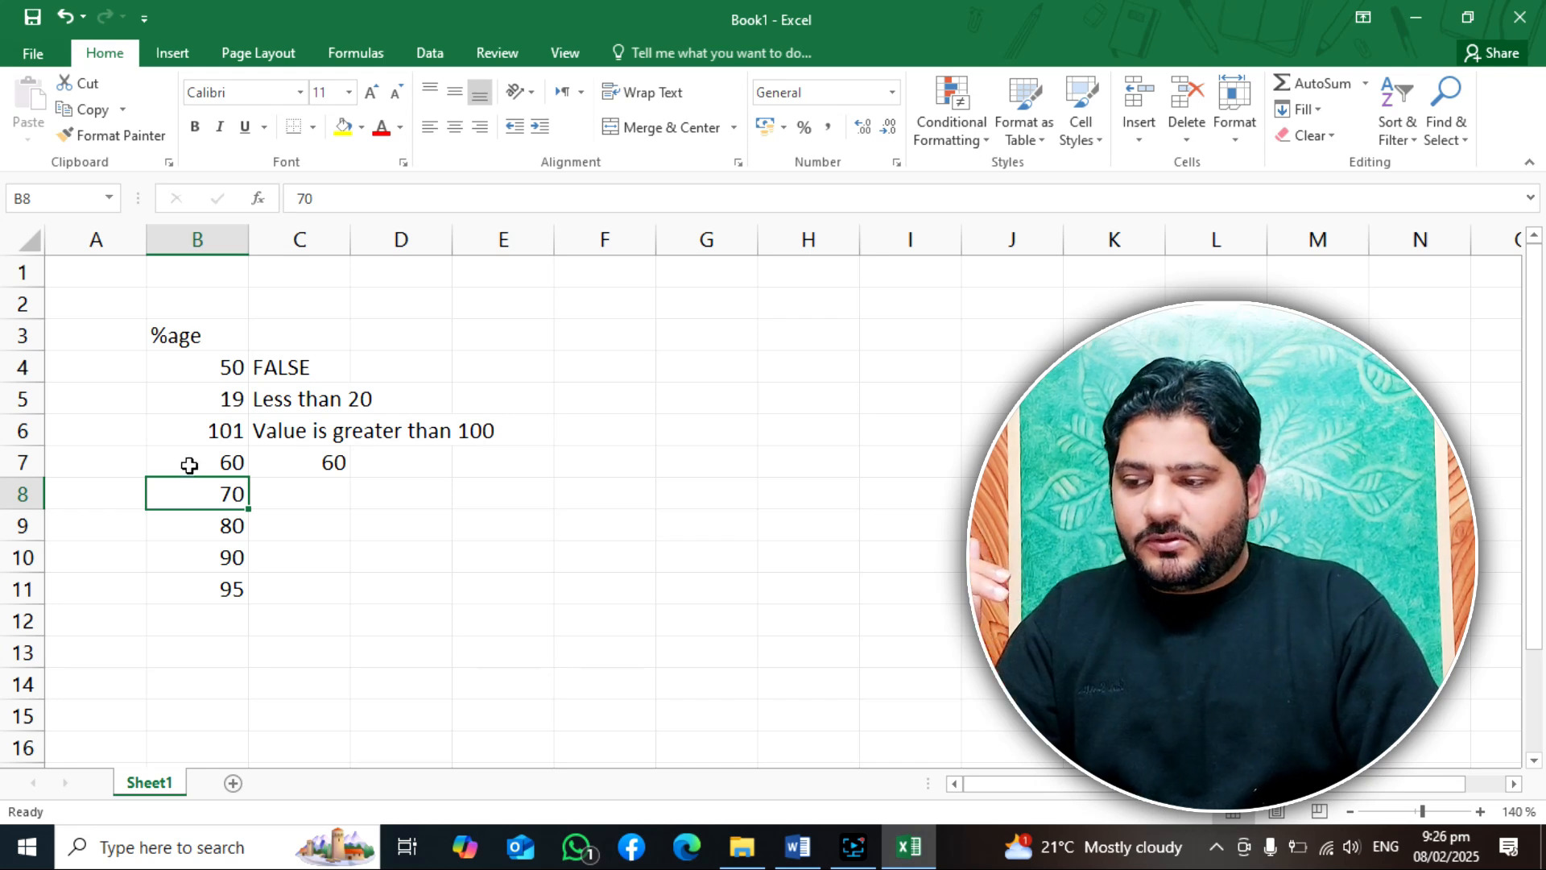
left_click(189, 465)
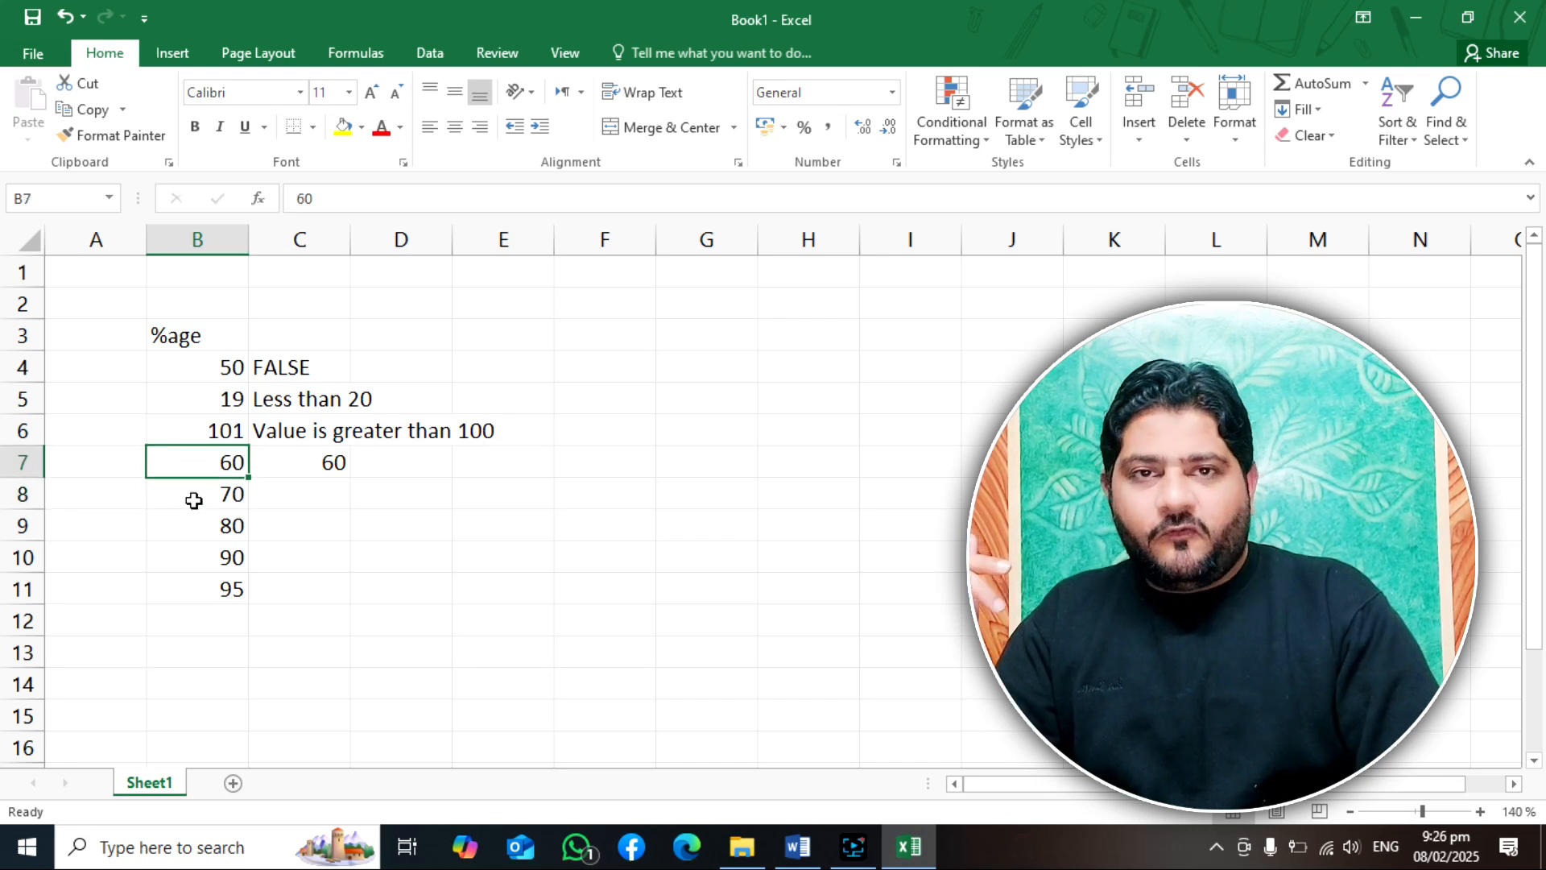
left_click(194, 501)
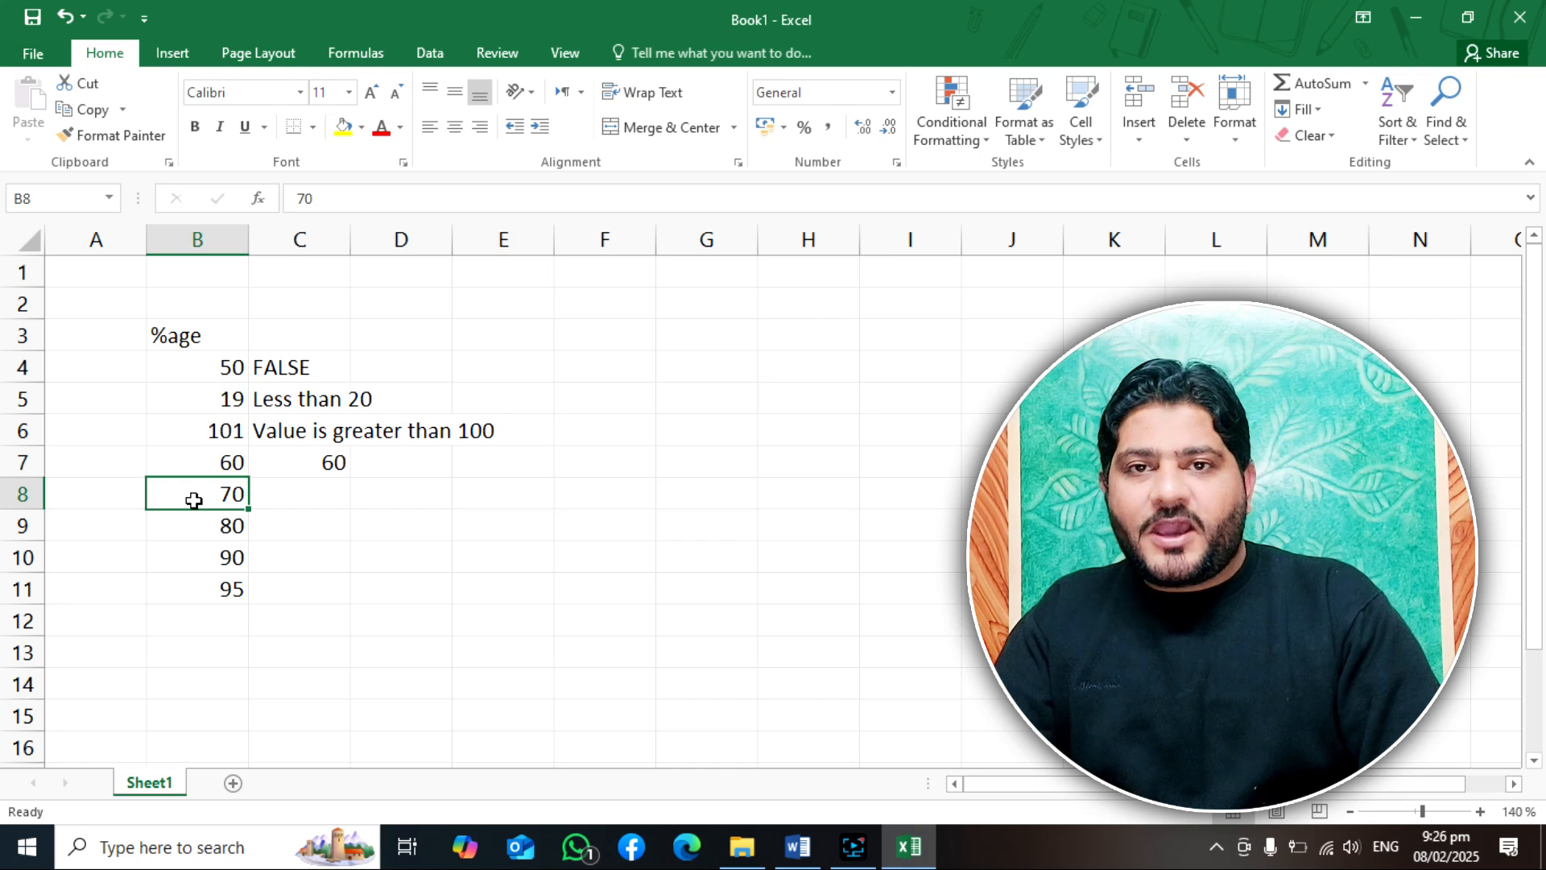
left_click(295, 460)
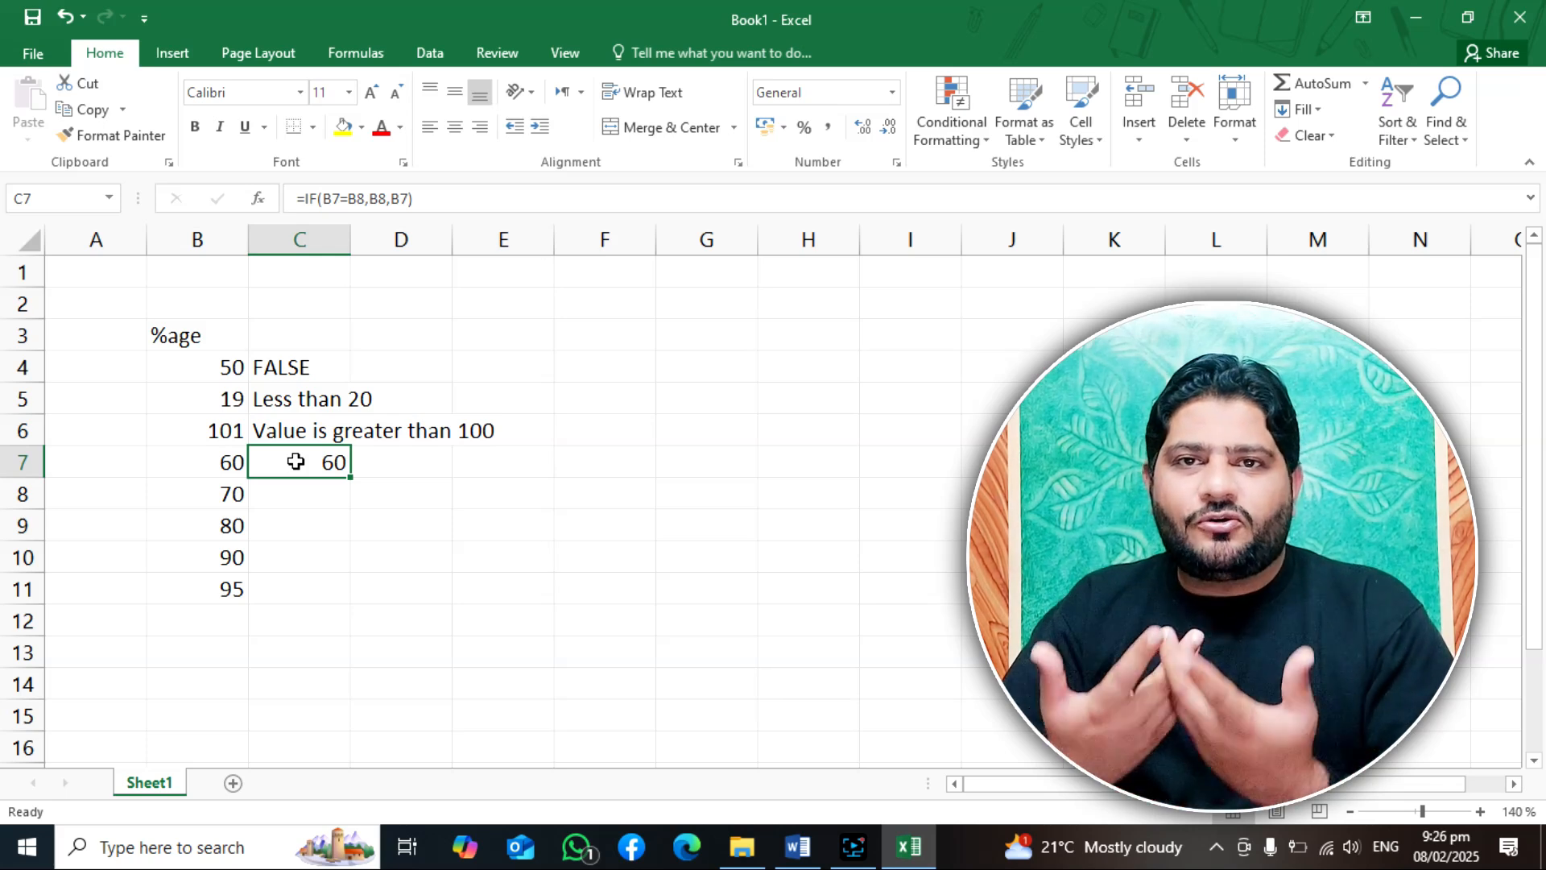
left_click(373, 198)
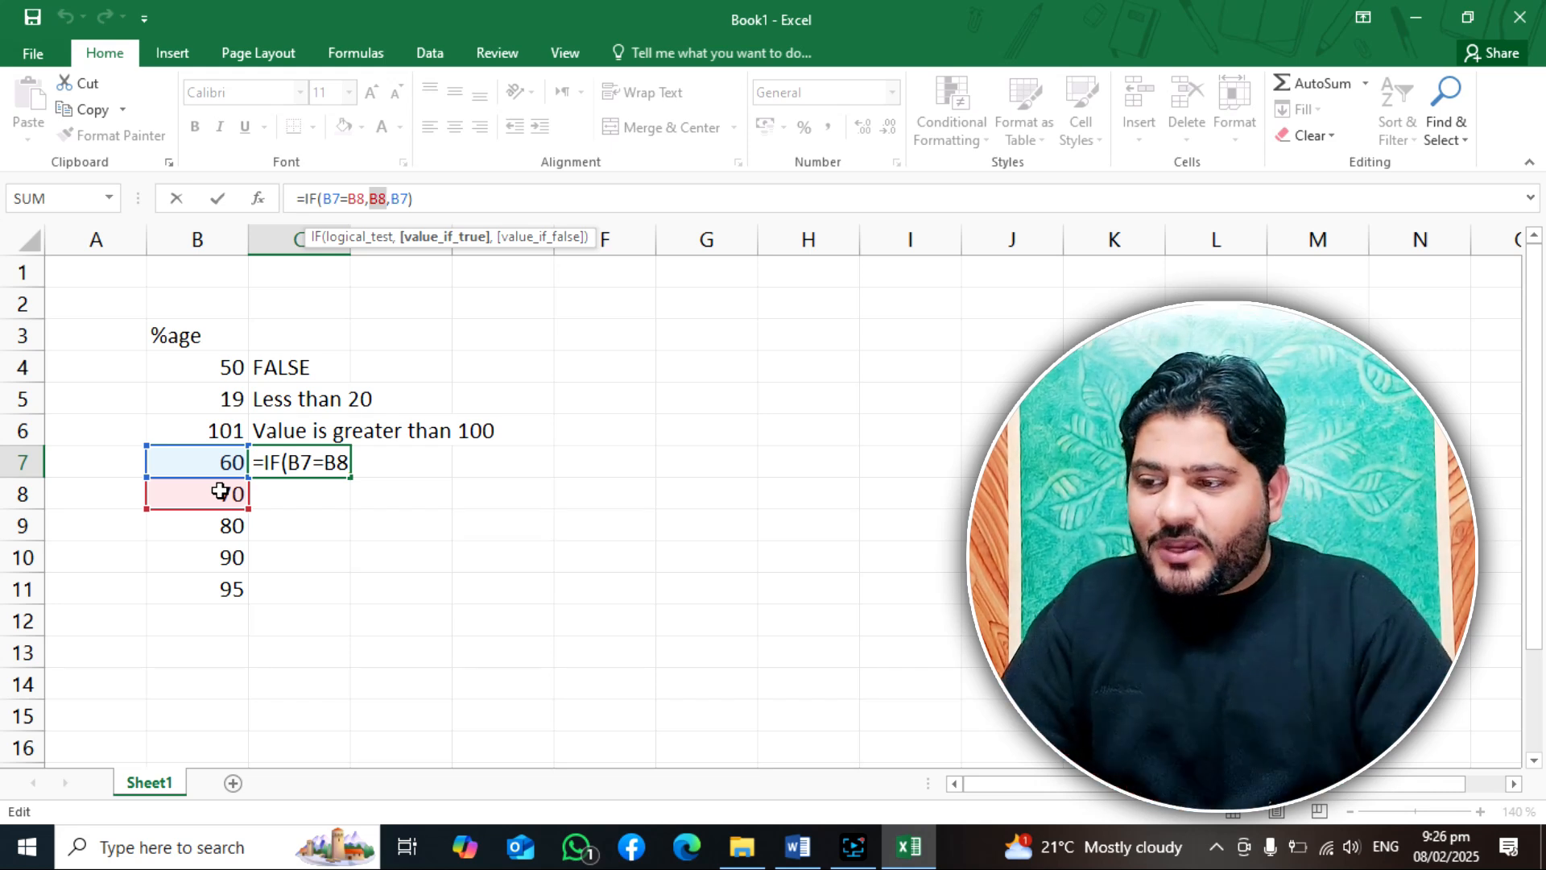
left_click(393, 199)
left_click_drag(394, 199, 406, 199)
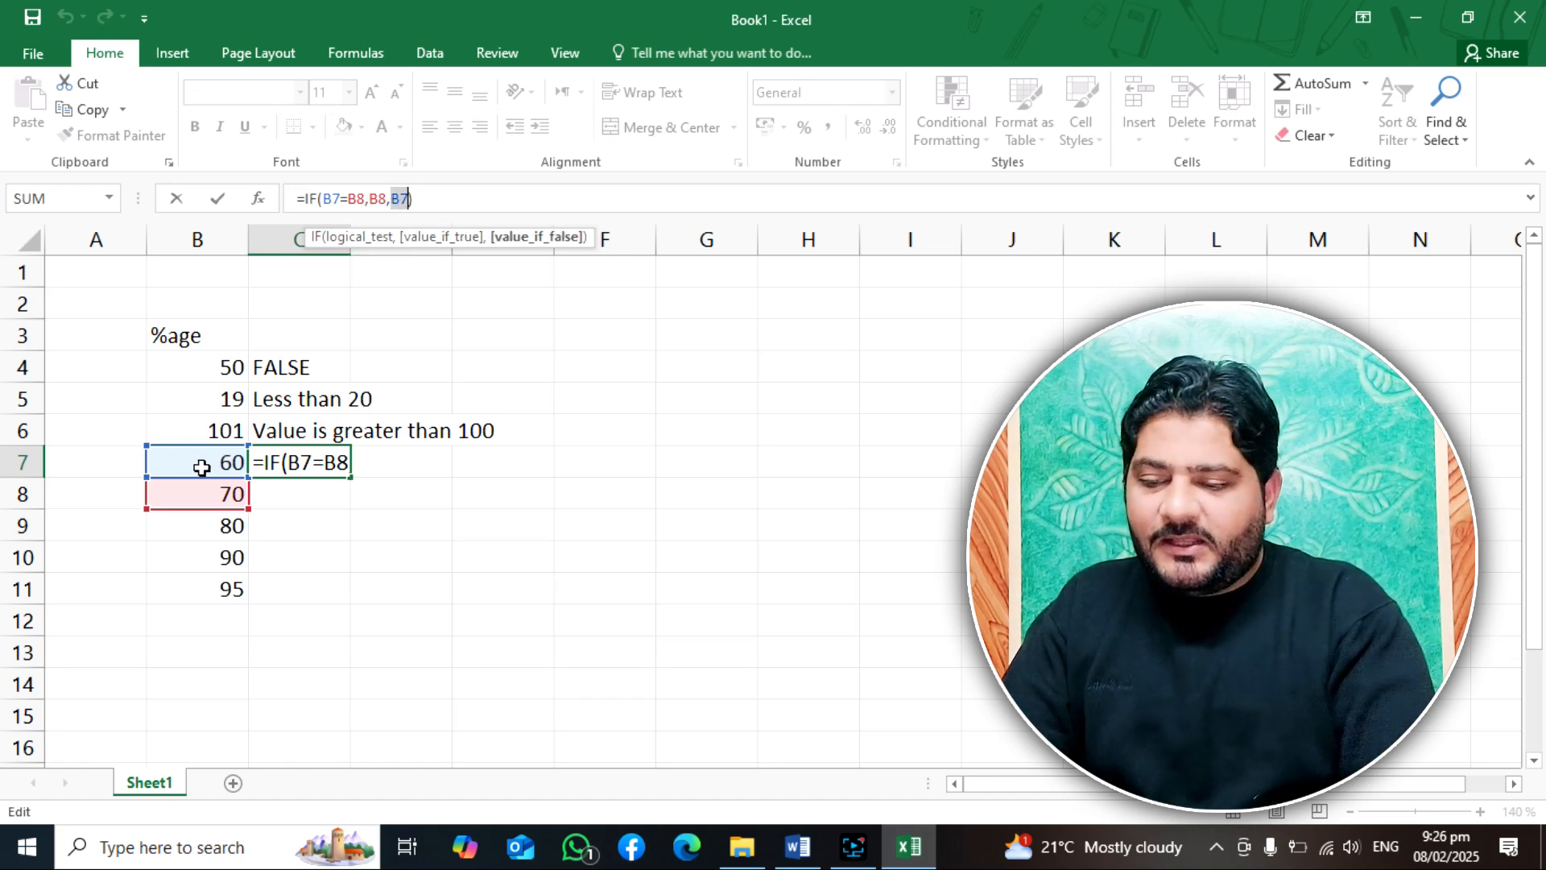
key("Return")
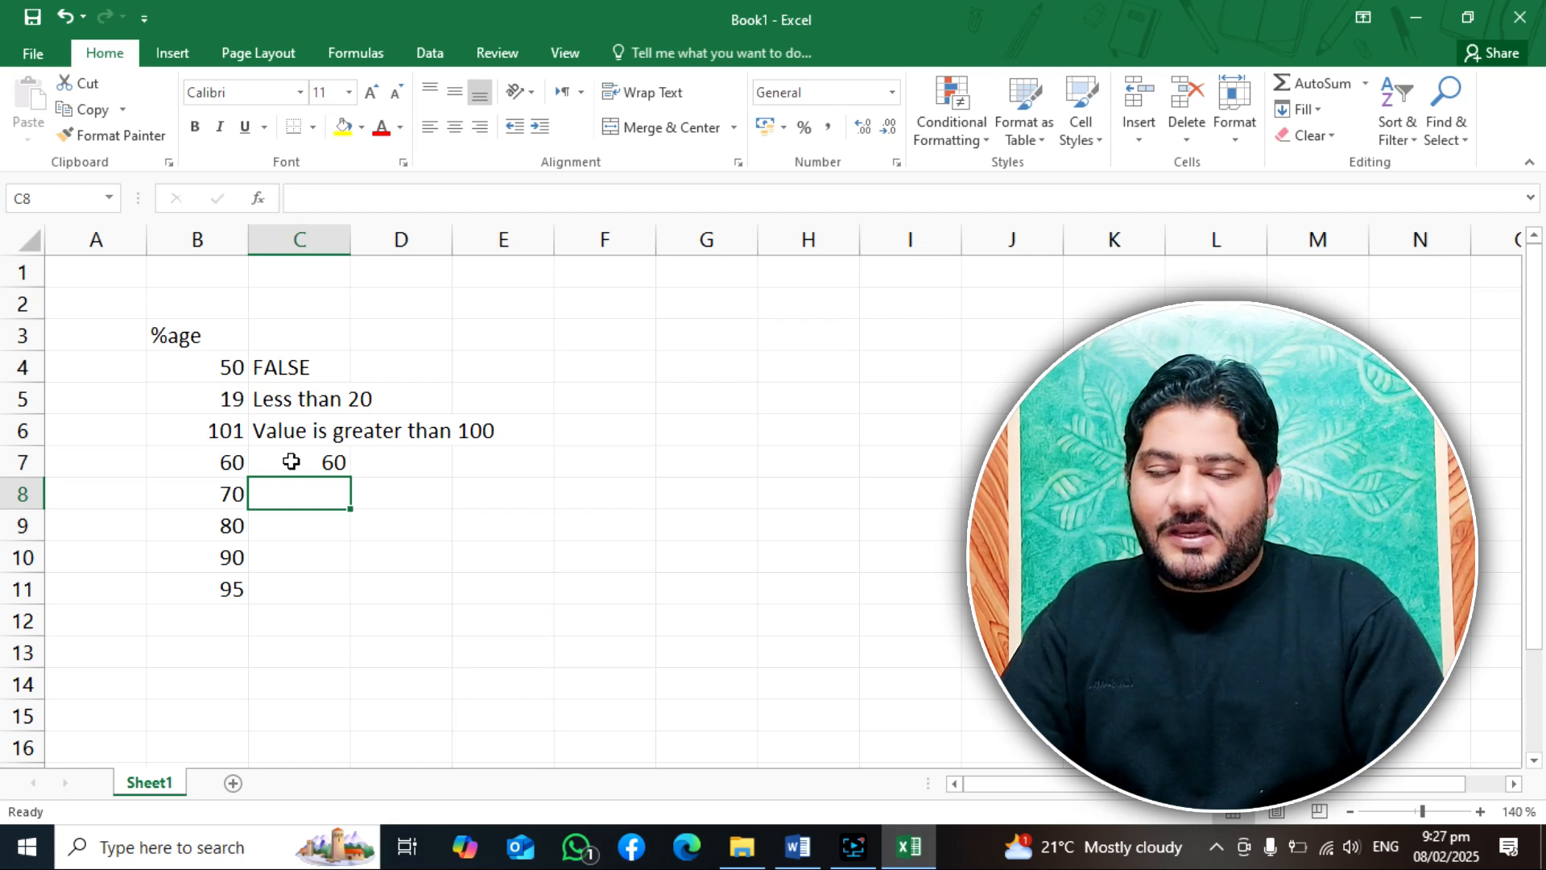
Step: Change cell B8 to 60 and review the true and false results in the C7 formula
left_click(207, 496)
left_click(207, 461)
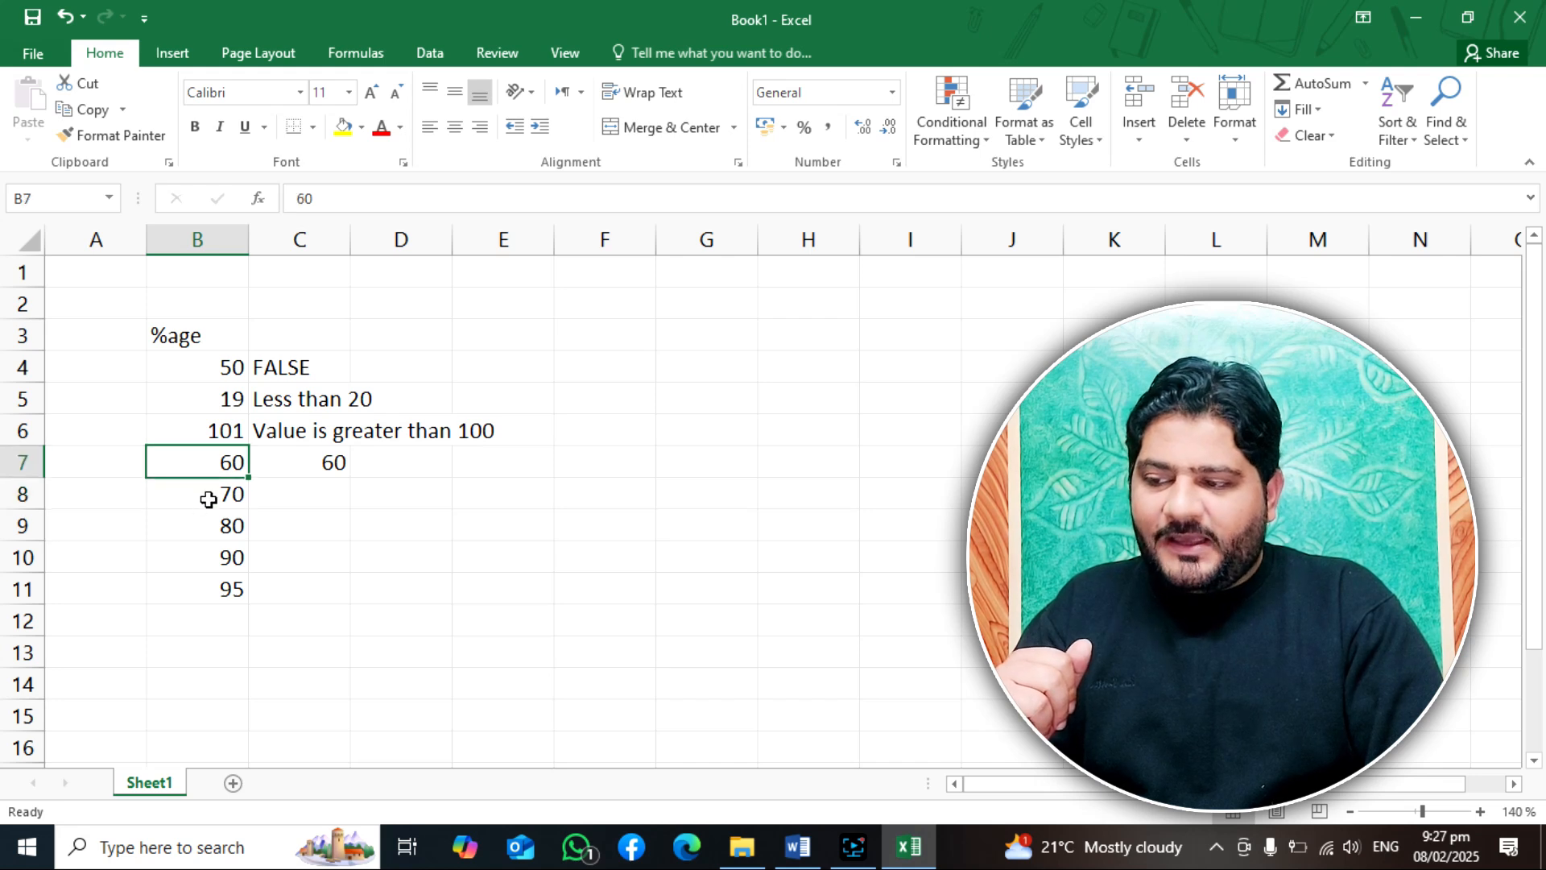
left_click(208, 493)
type("60")
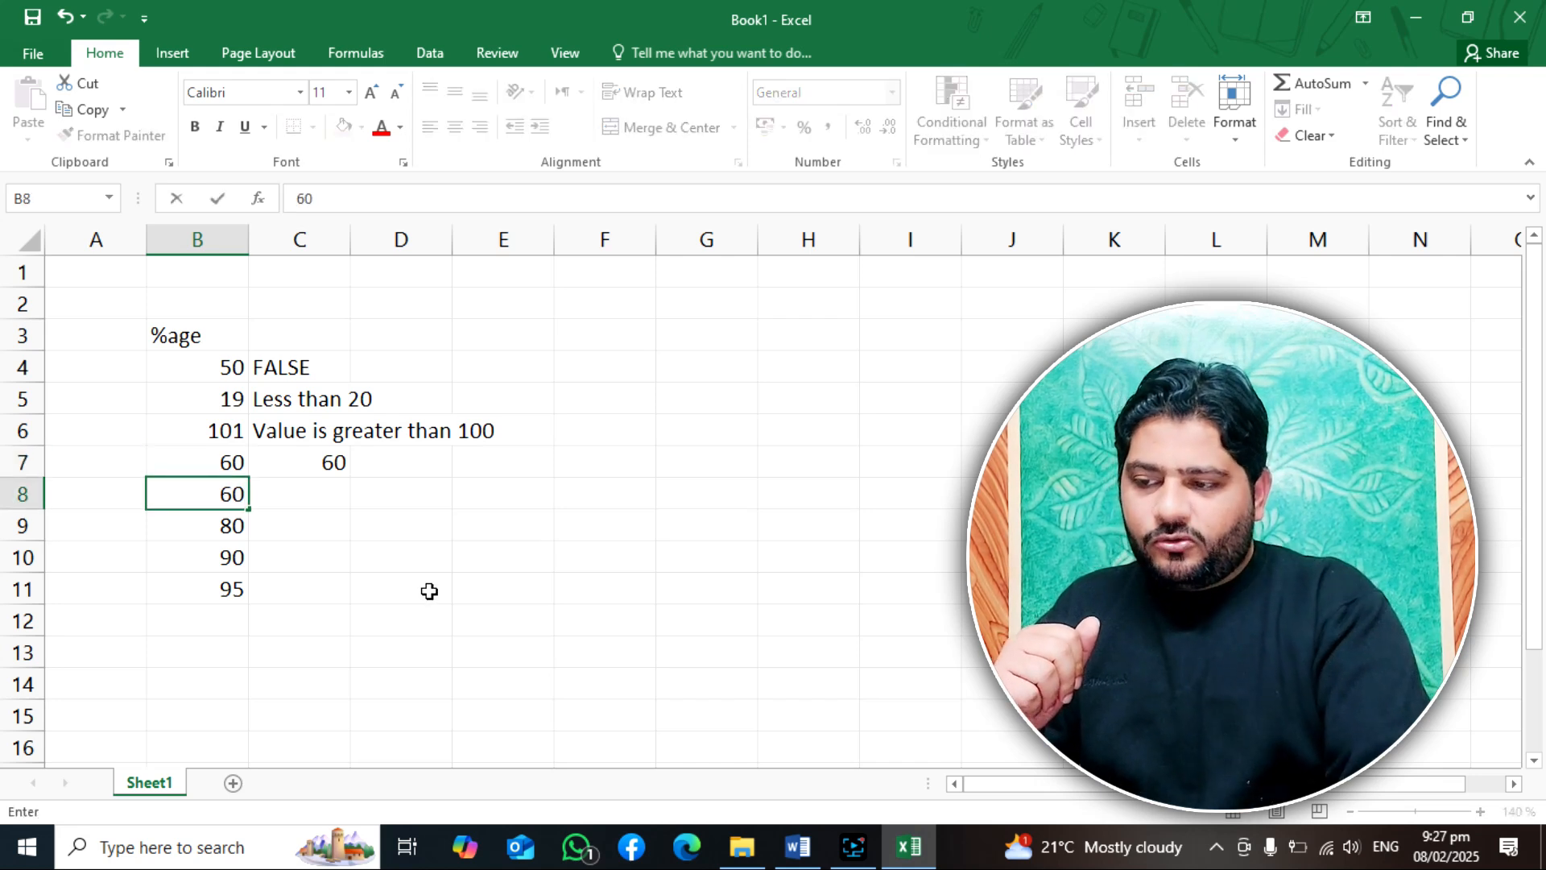
key("Return")
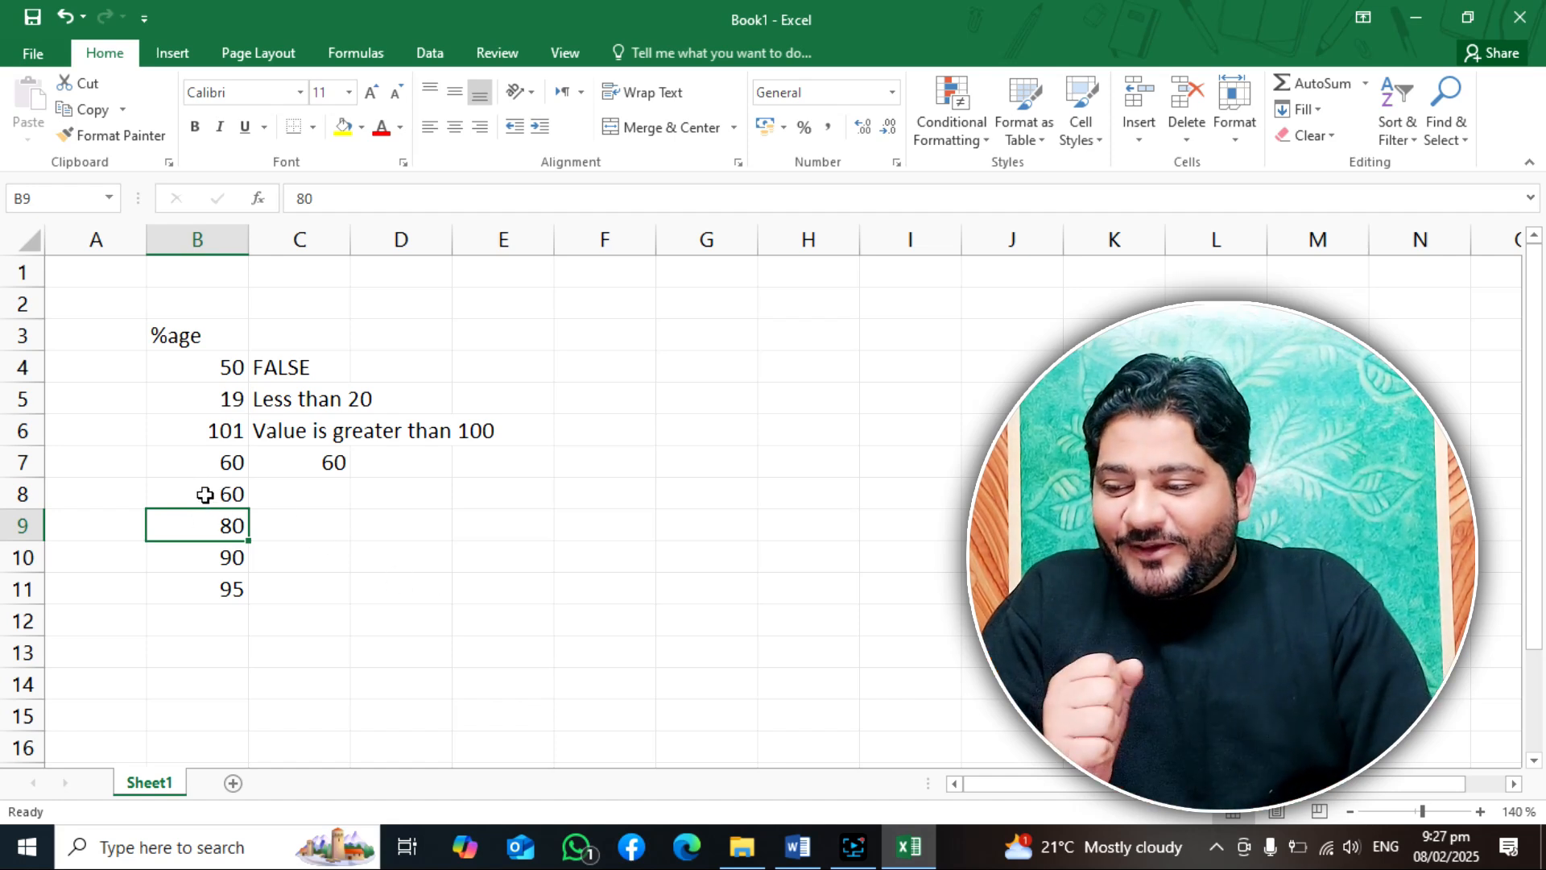
left_click(305, 460)
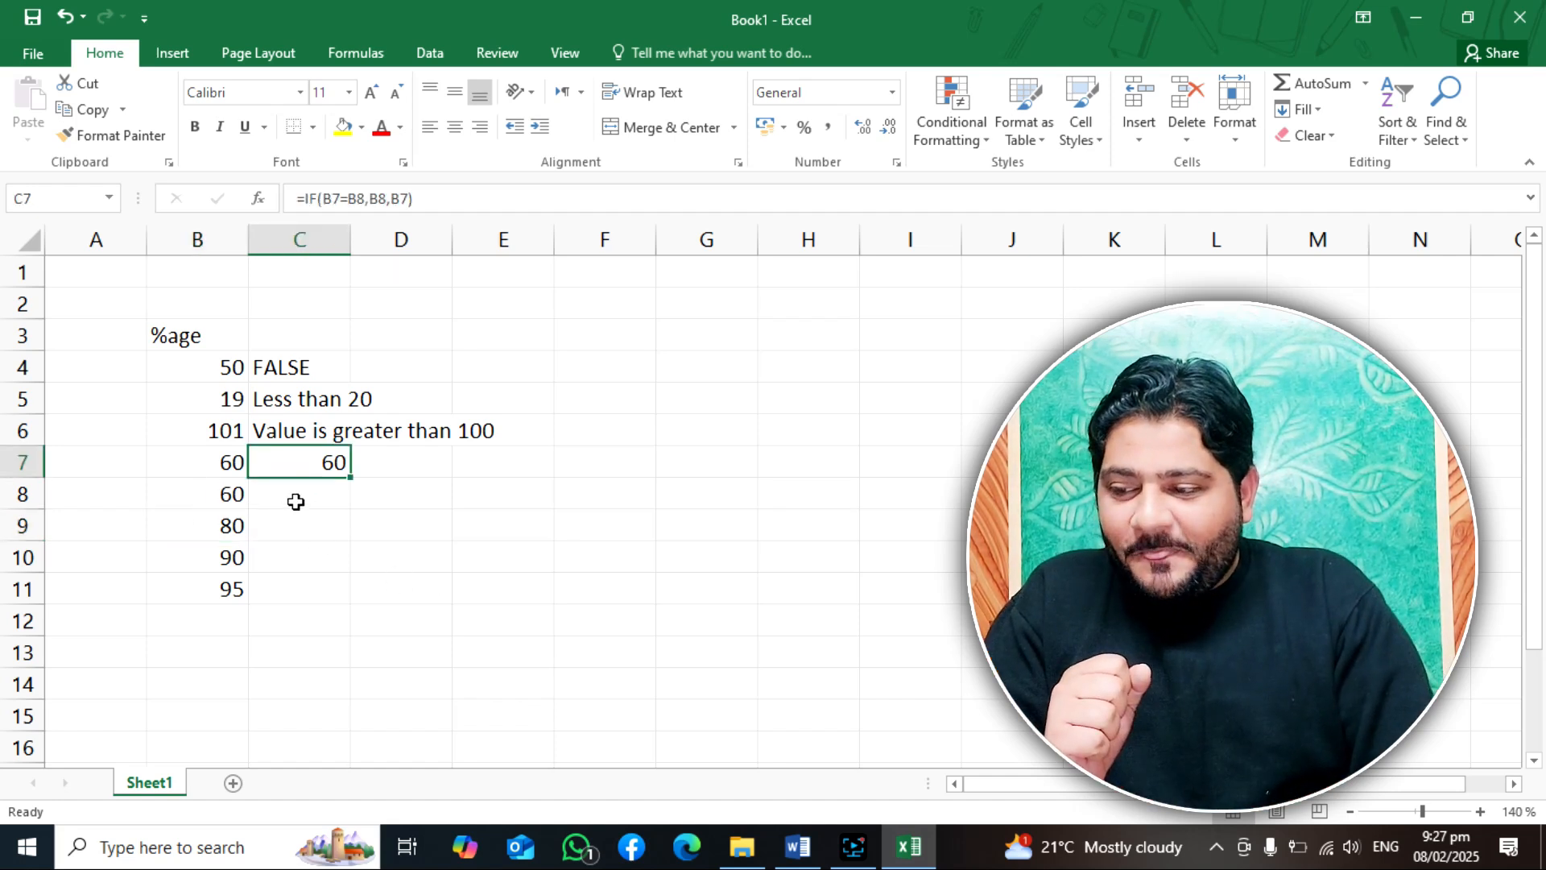
left_click(377, 198)
double_click(379, 198)
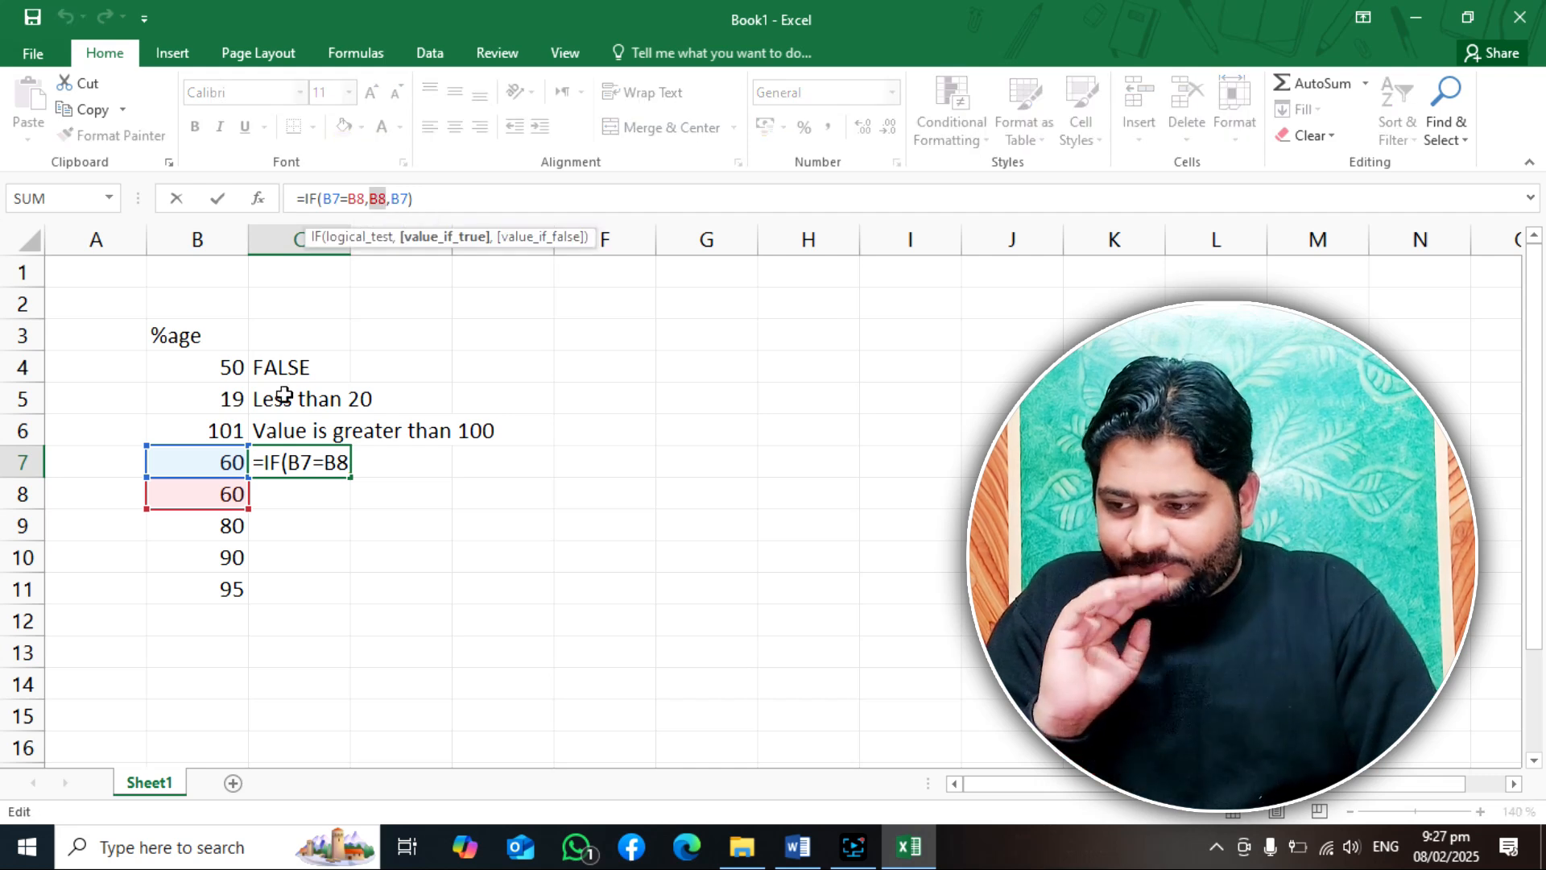
double_click(400, 198)
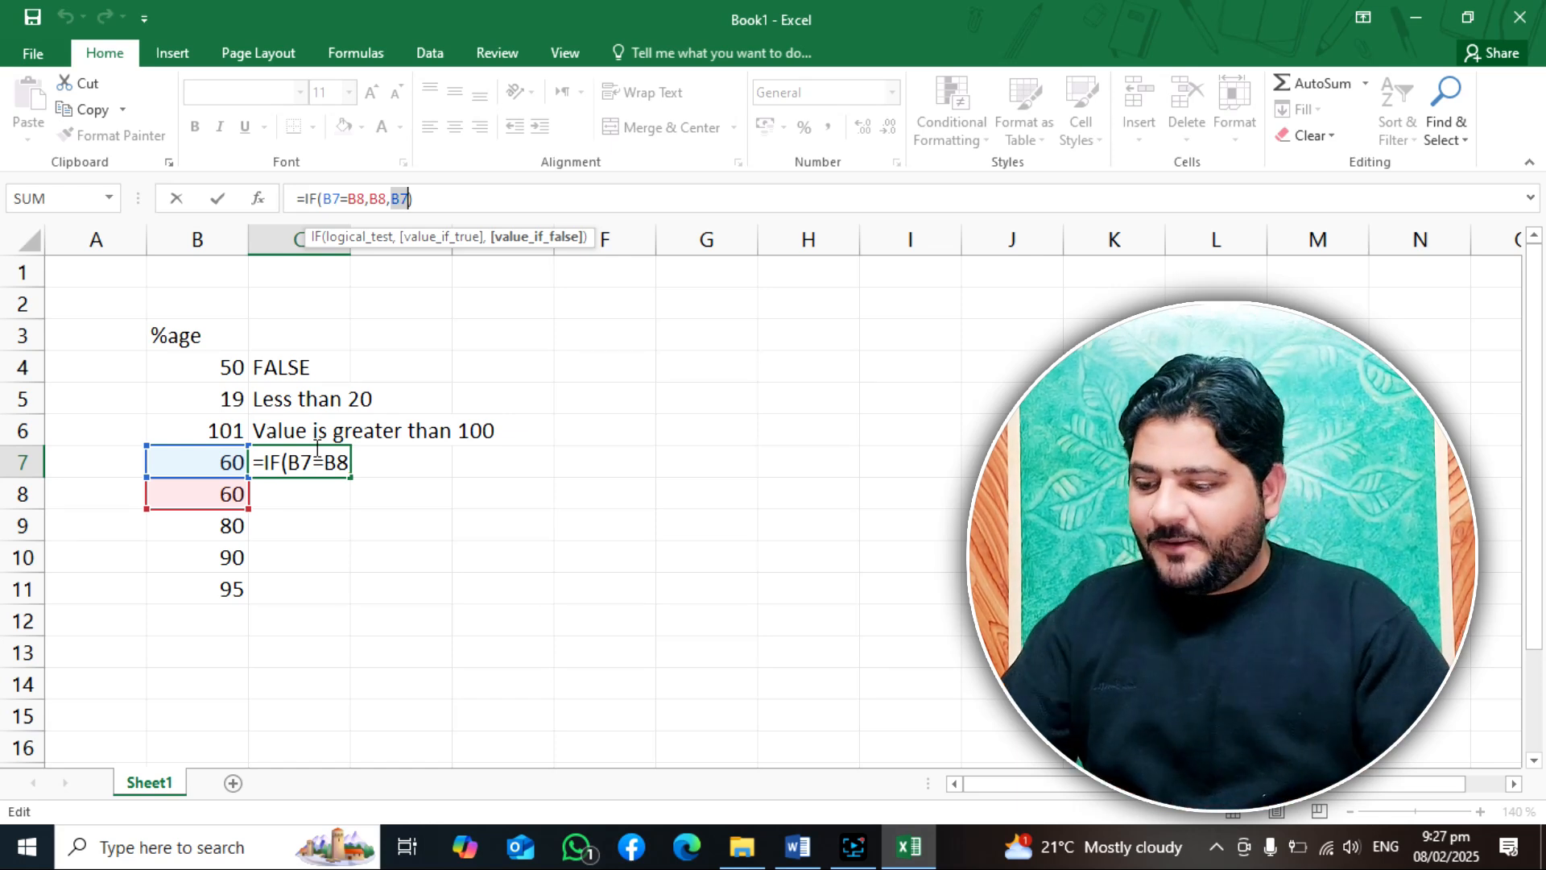
key("ctrl+Return")
Step: Enter the formula =IF(B11=B10,B9,B8) in cell C8
left_click(309, 486)
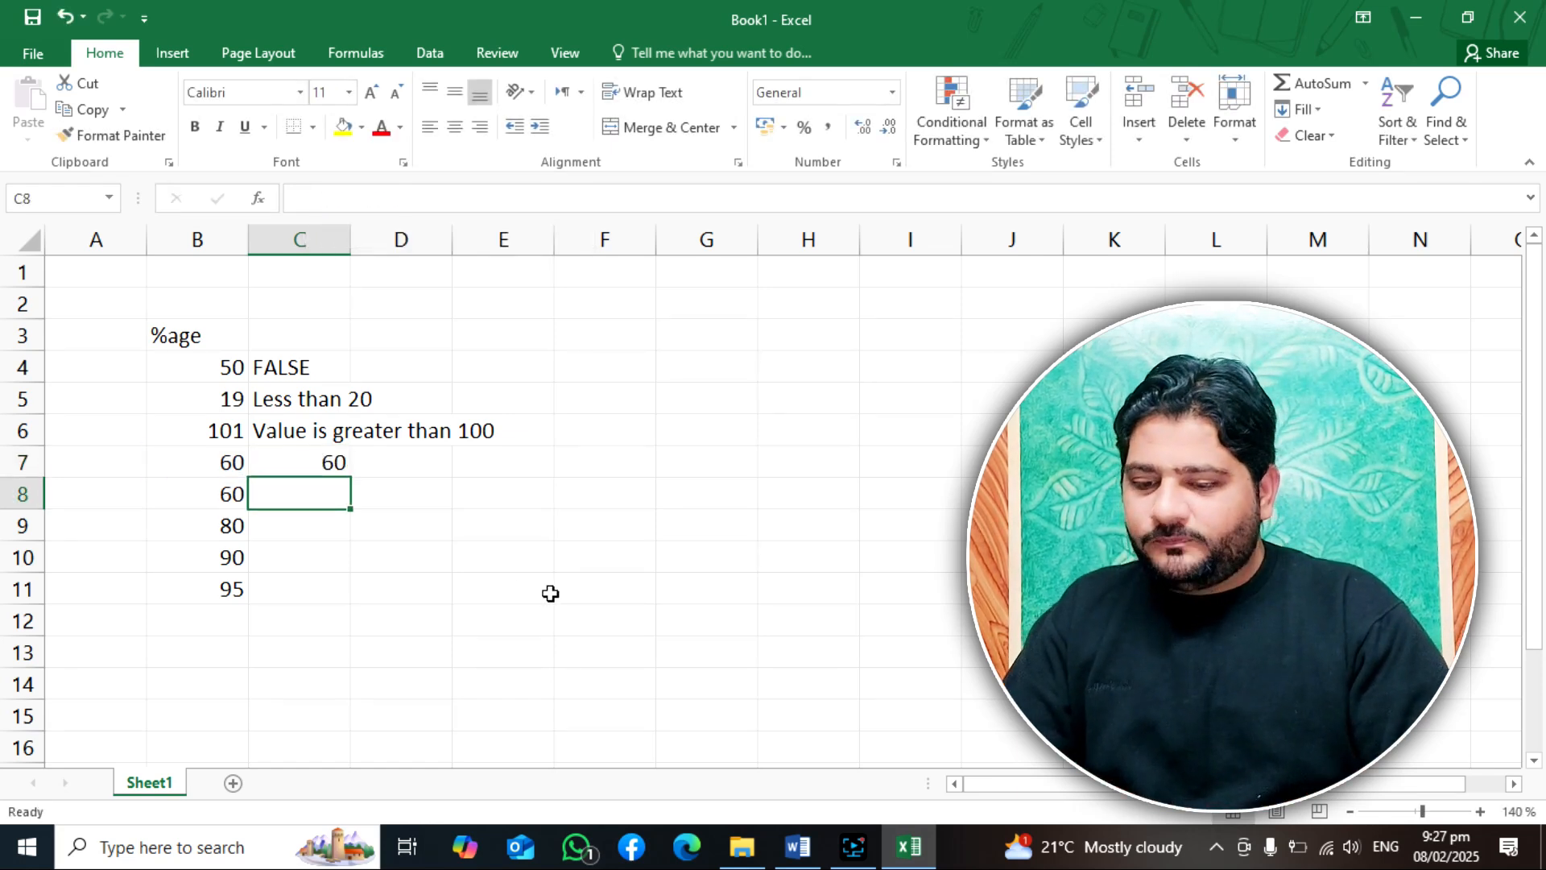
type("=if")
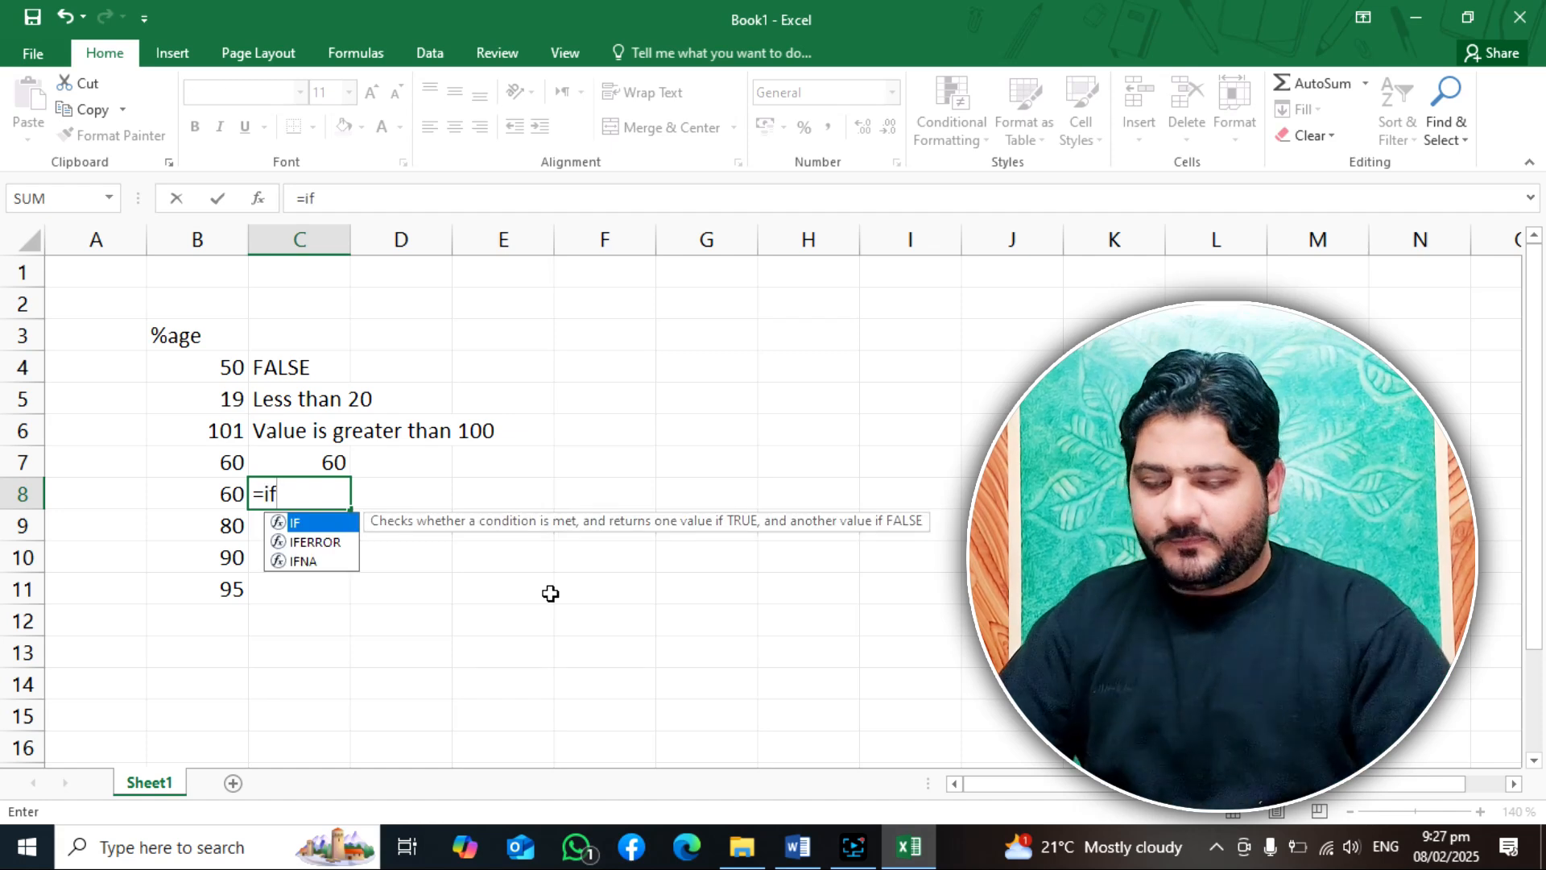
type("(")
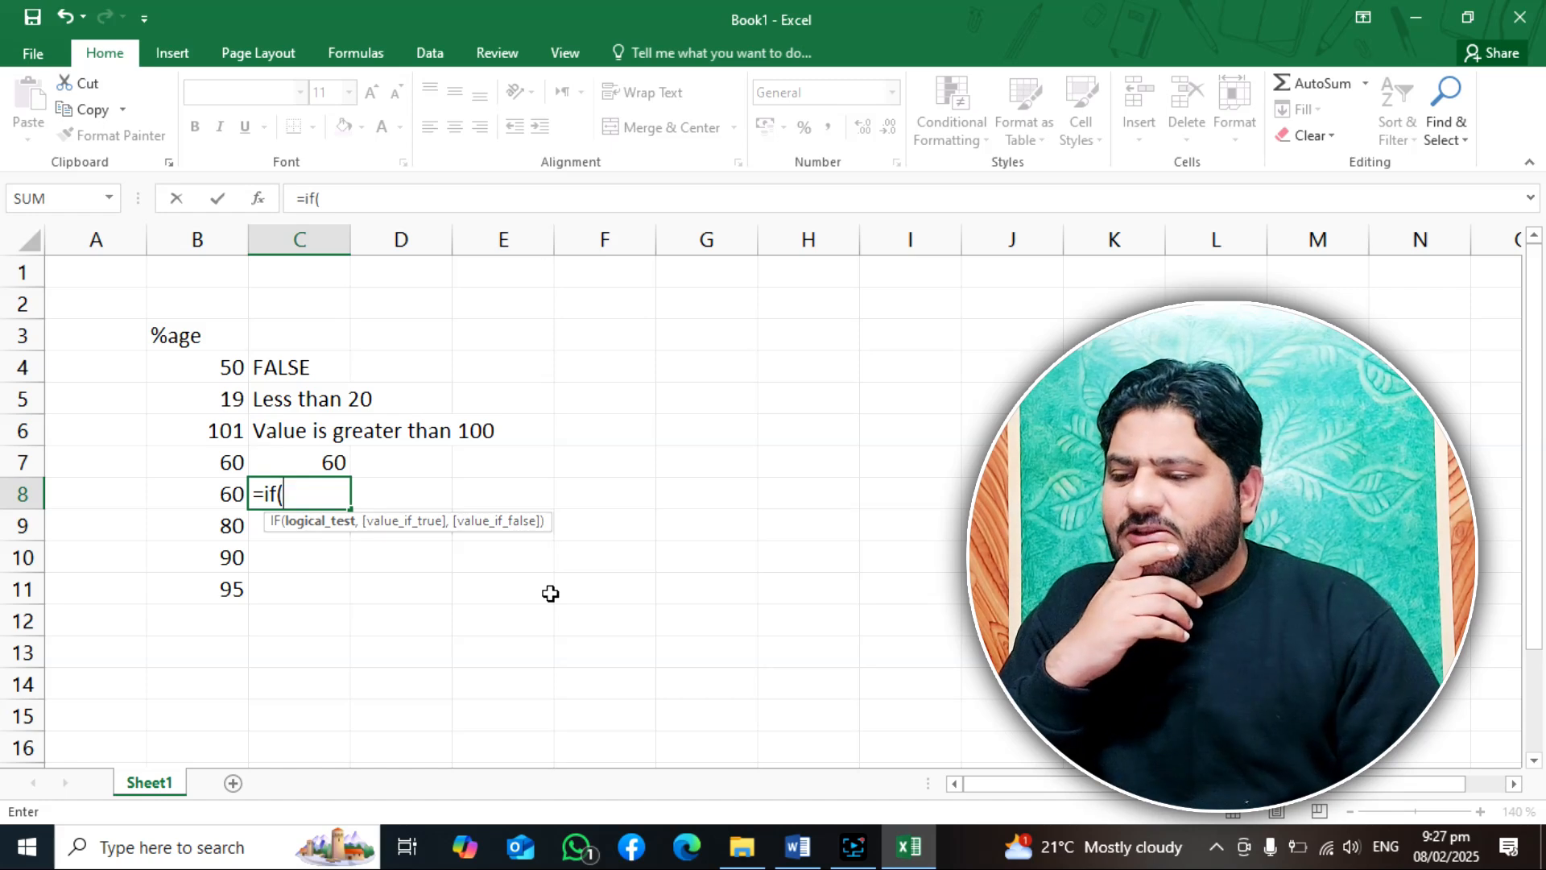
left_click(200, 590)
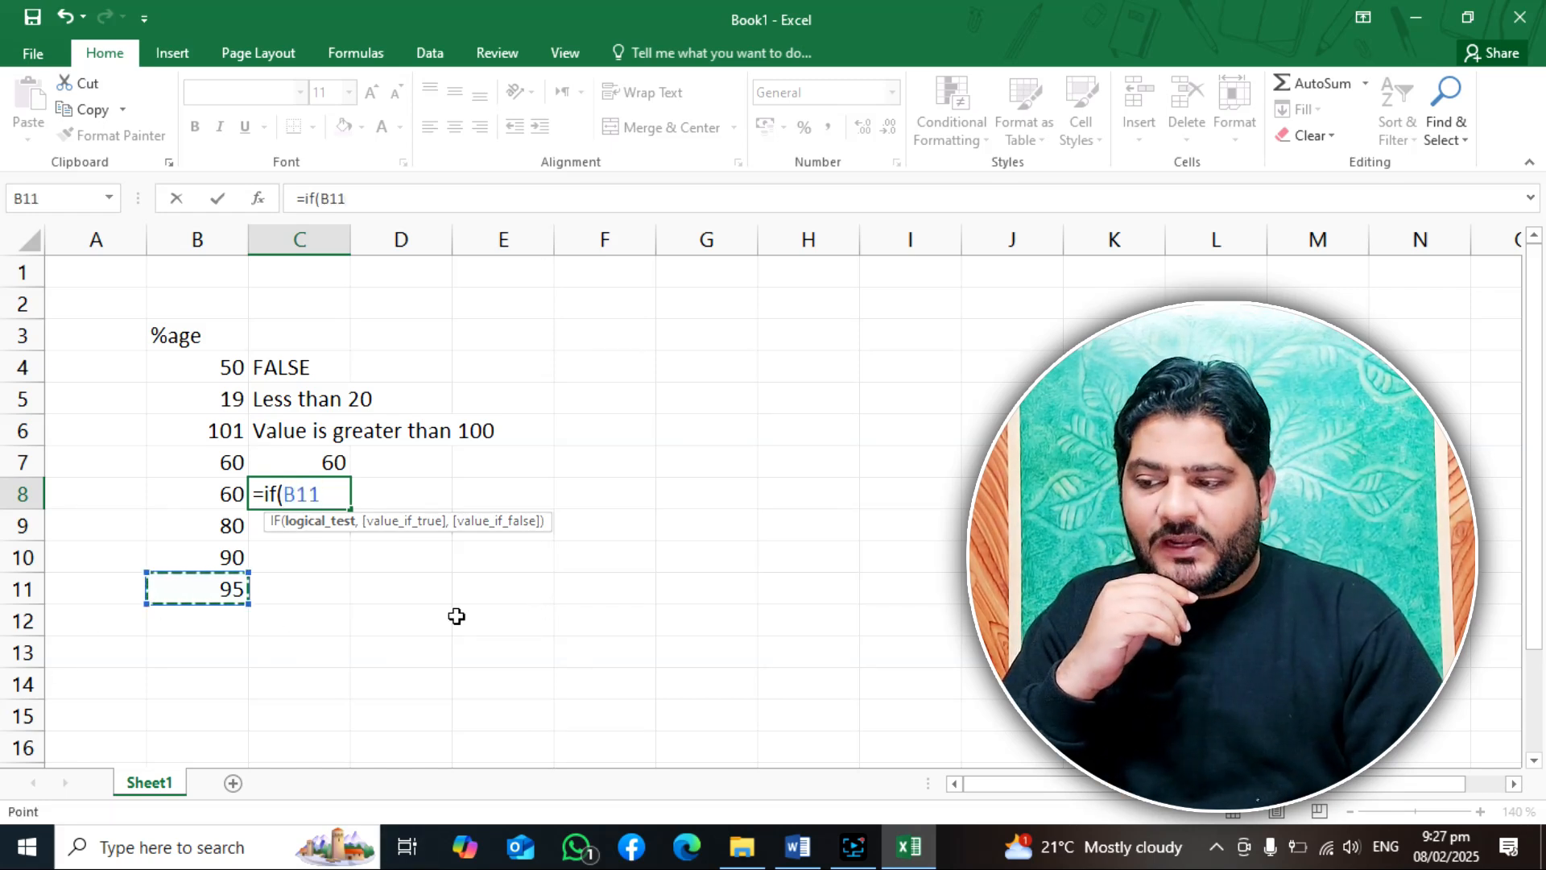
type("=")
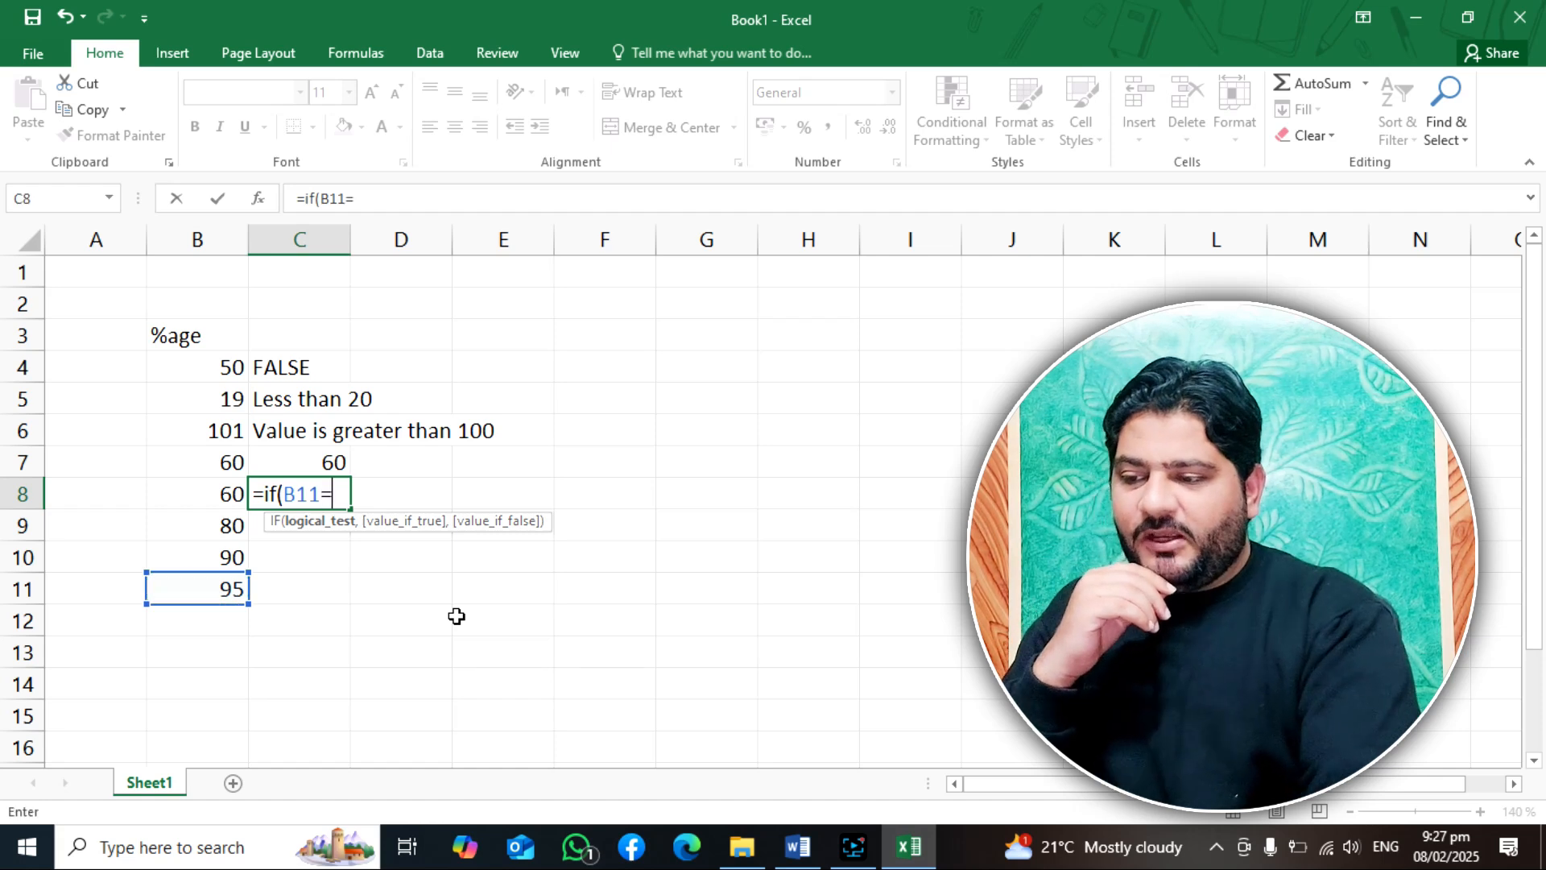
left_click(220, 557)
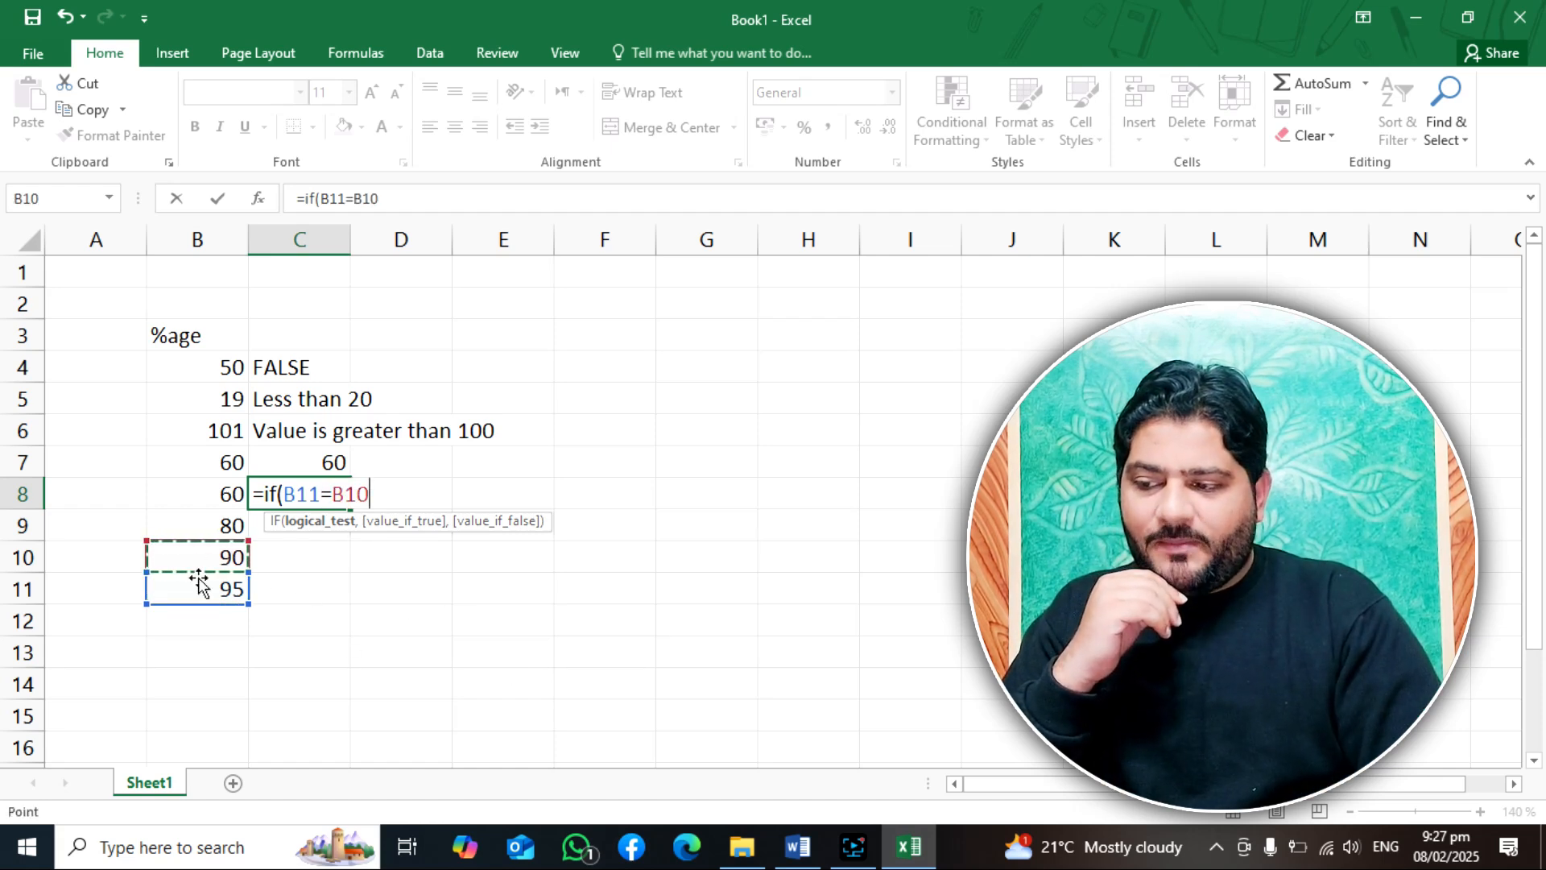
type(",")
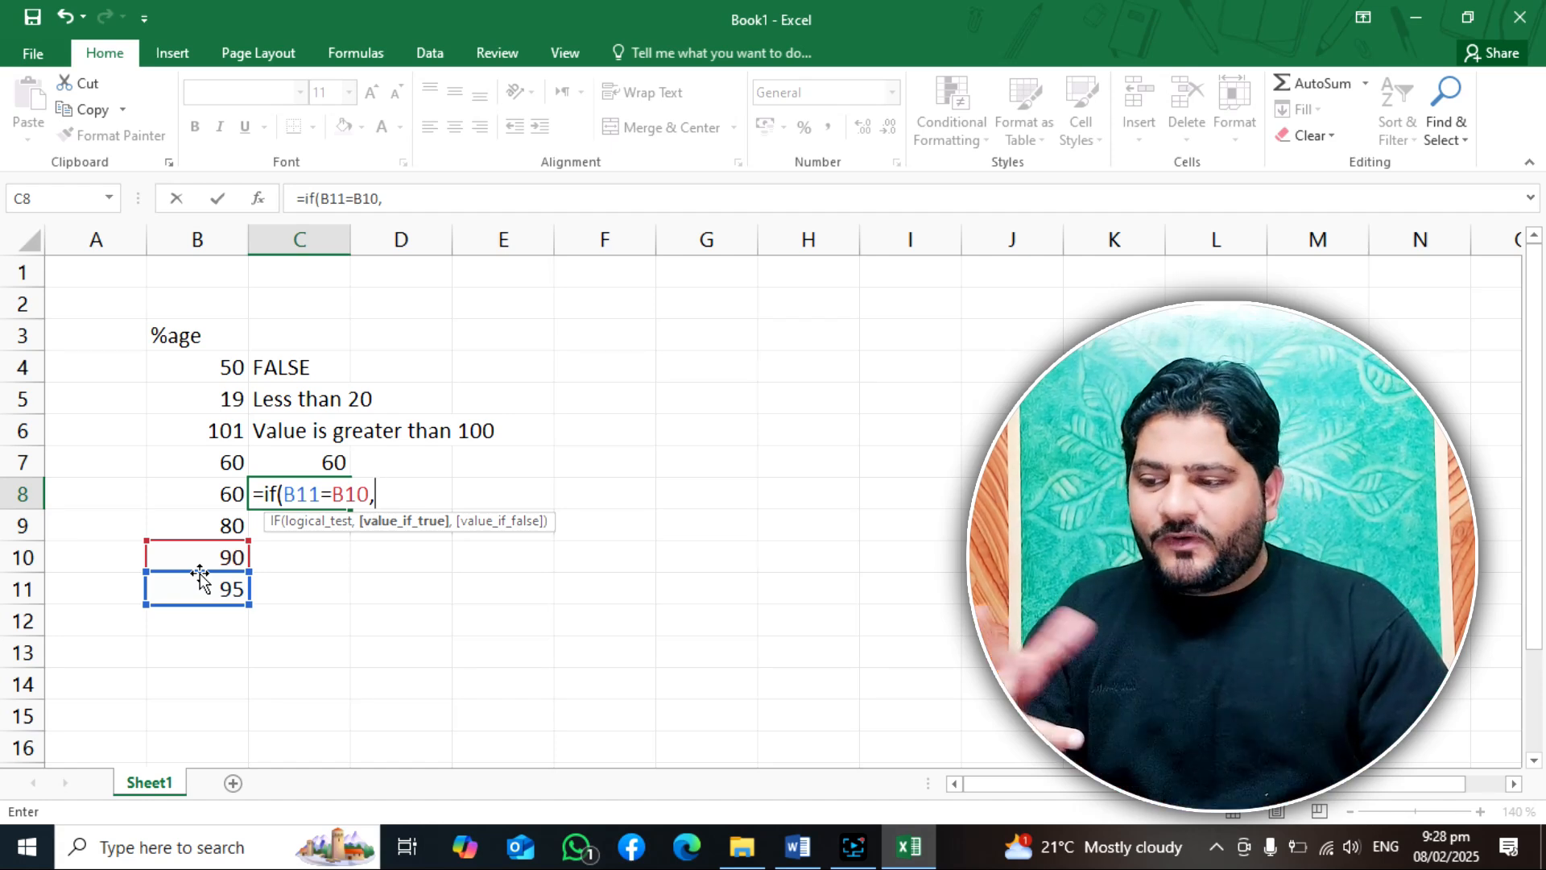
left_click(204, 527)
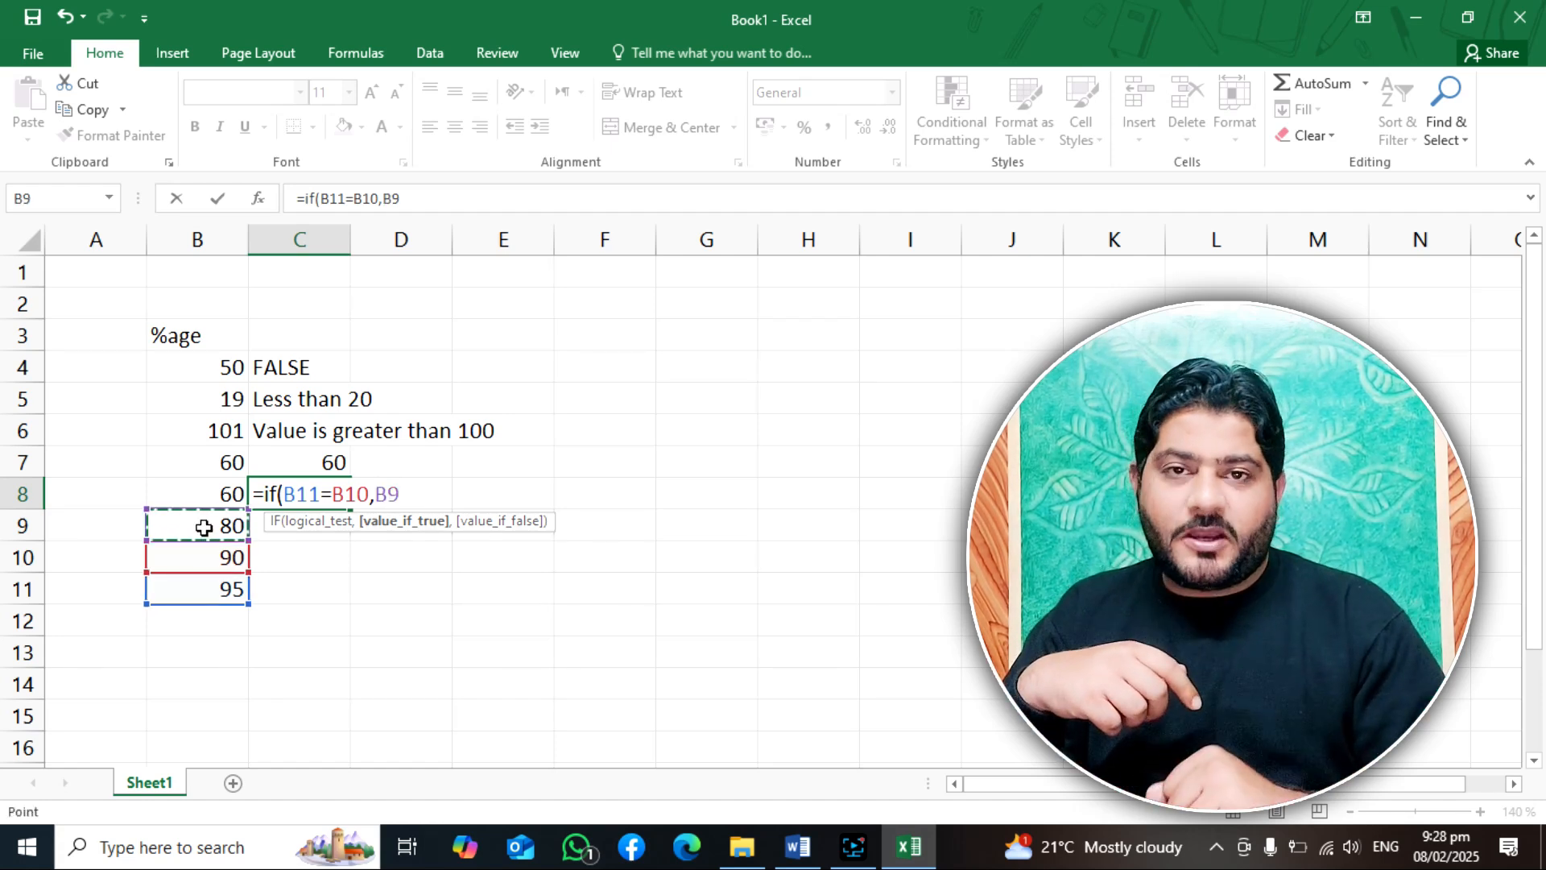
type(",")
left_click(203, 489)
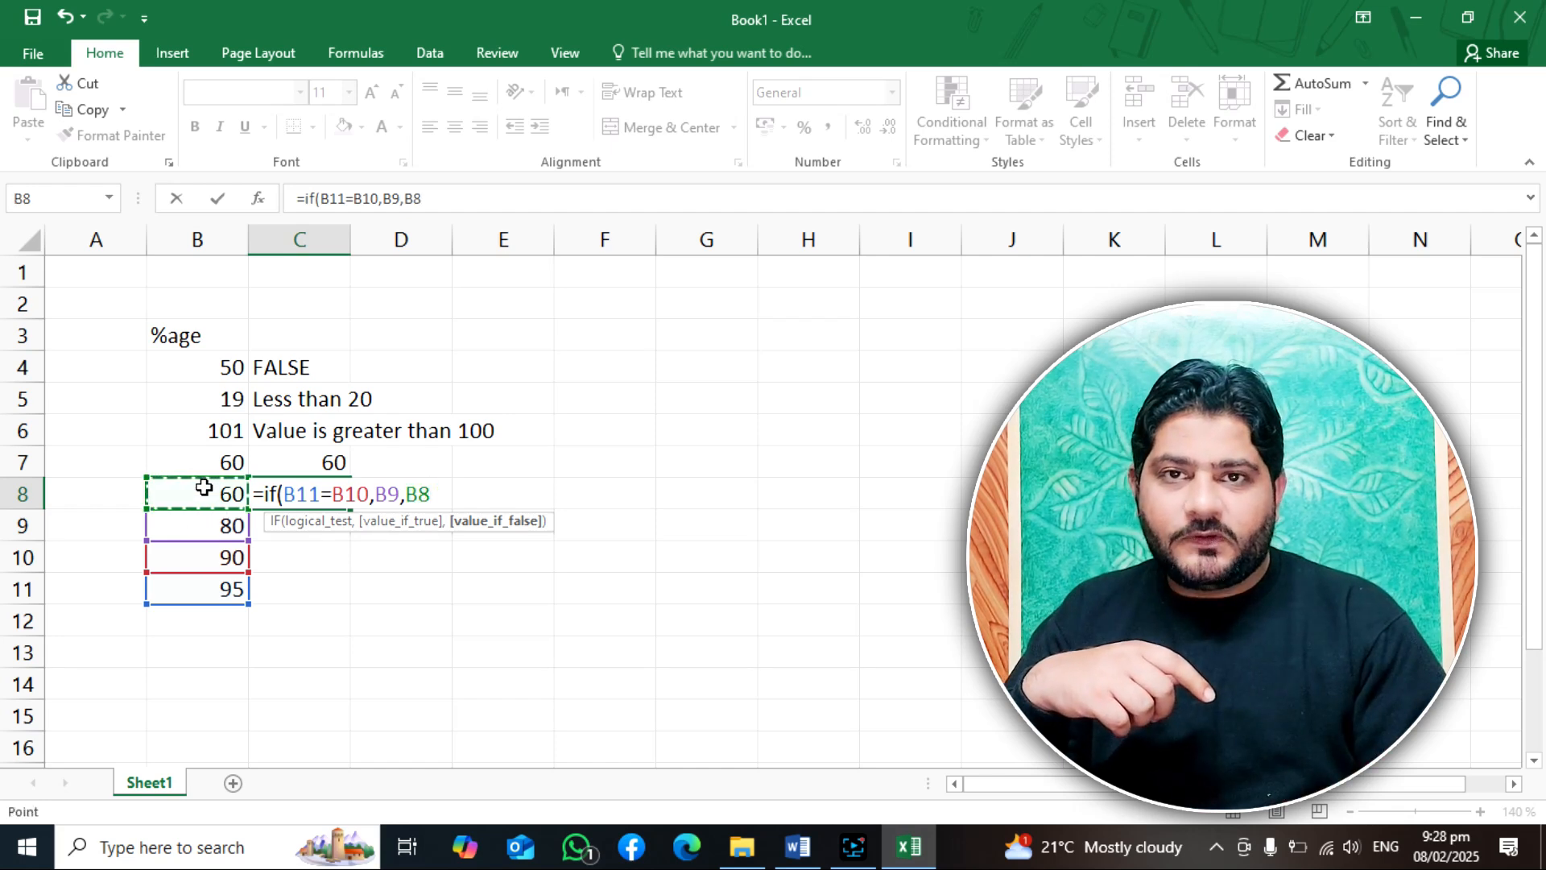
type(")")
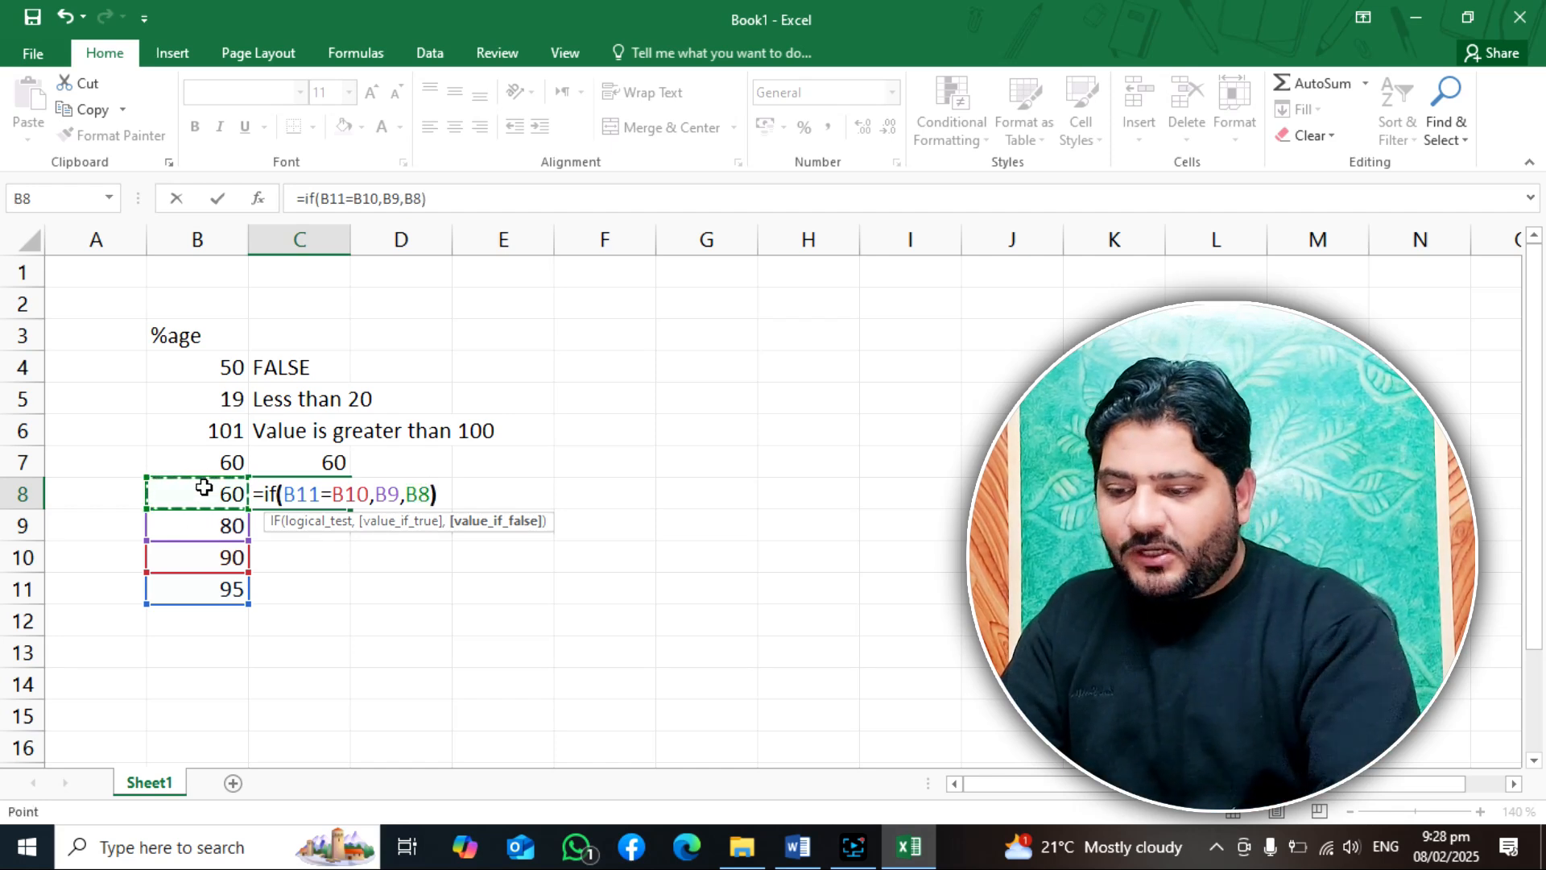
key("Return")
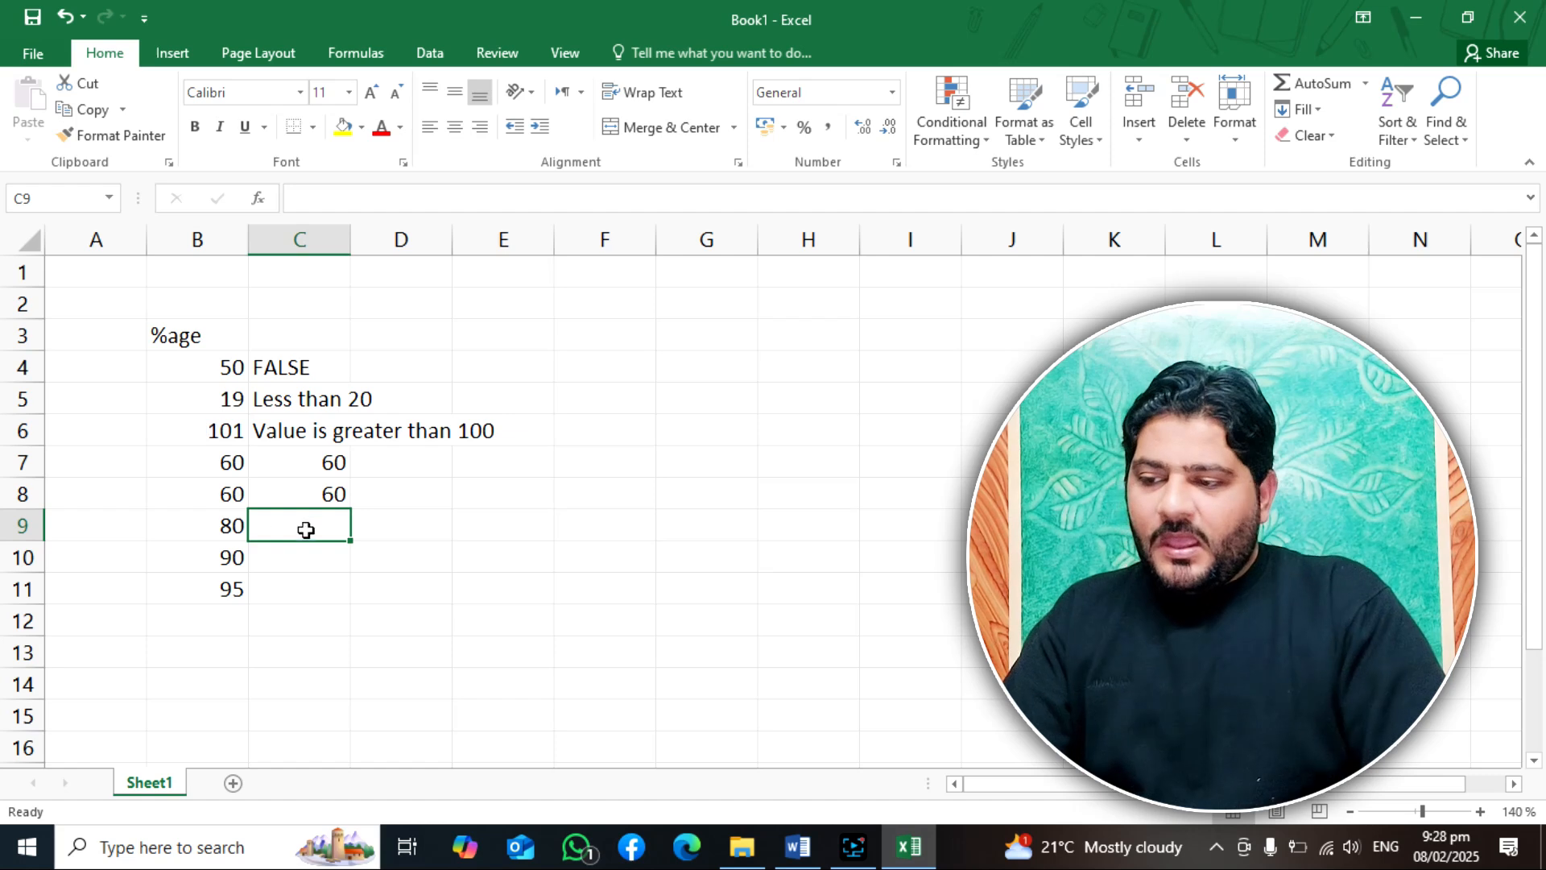
Step: Examine the logical test, true result and false result of the IF formula in cell C8
left_click(320, 494)
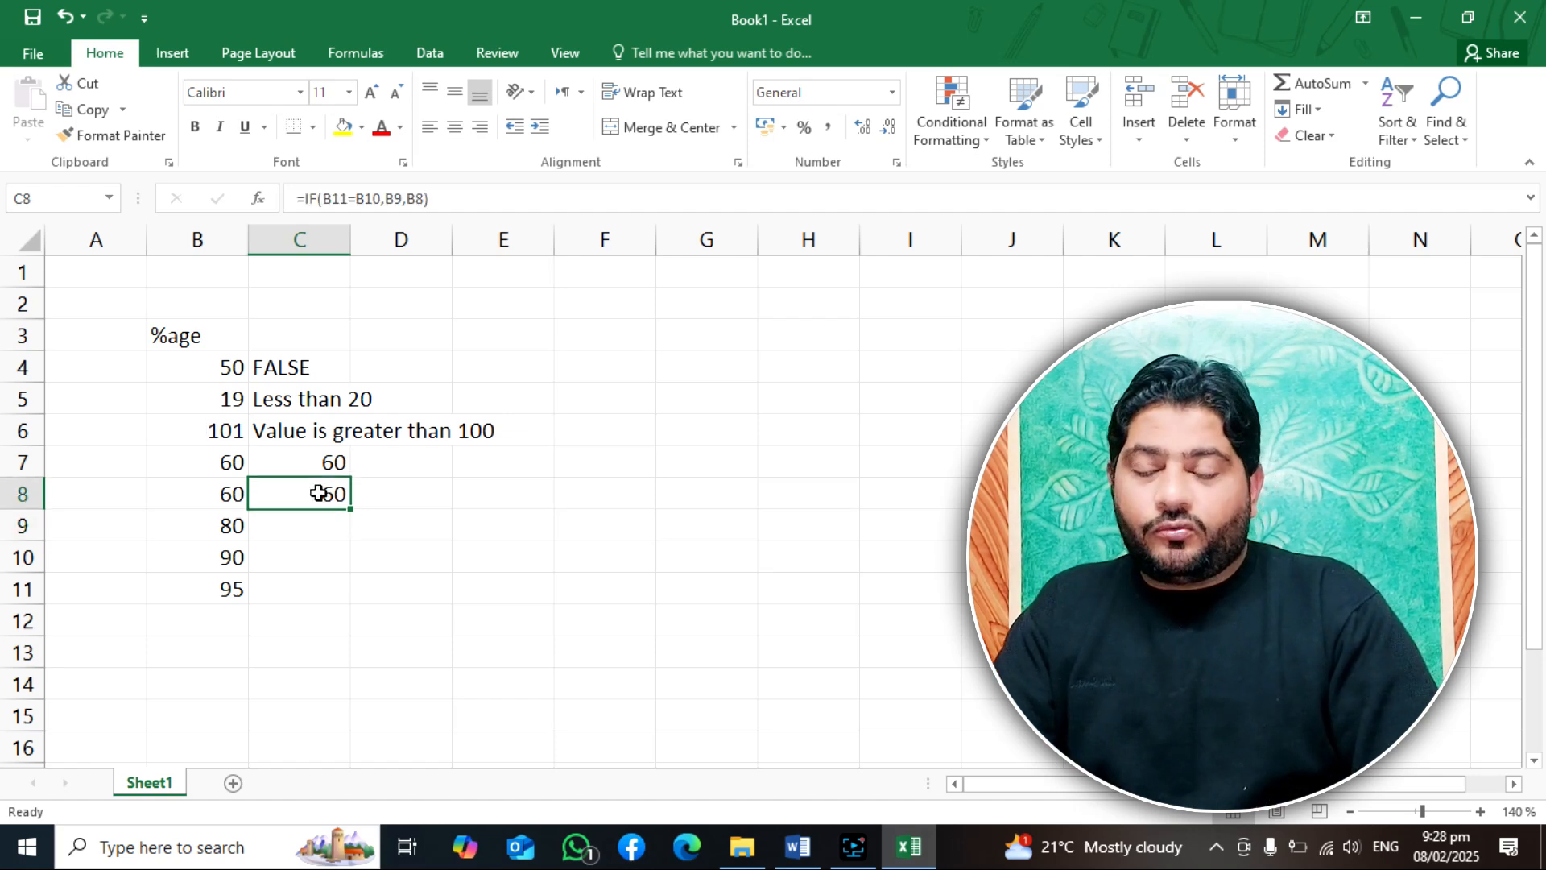
left_click_drag(324, 198, 421, 205)
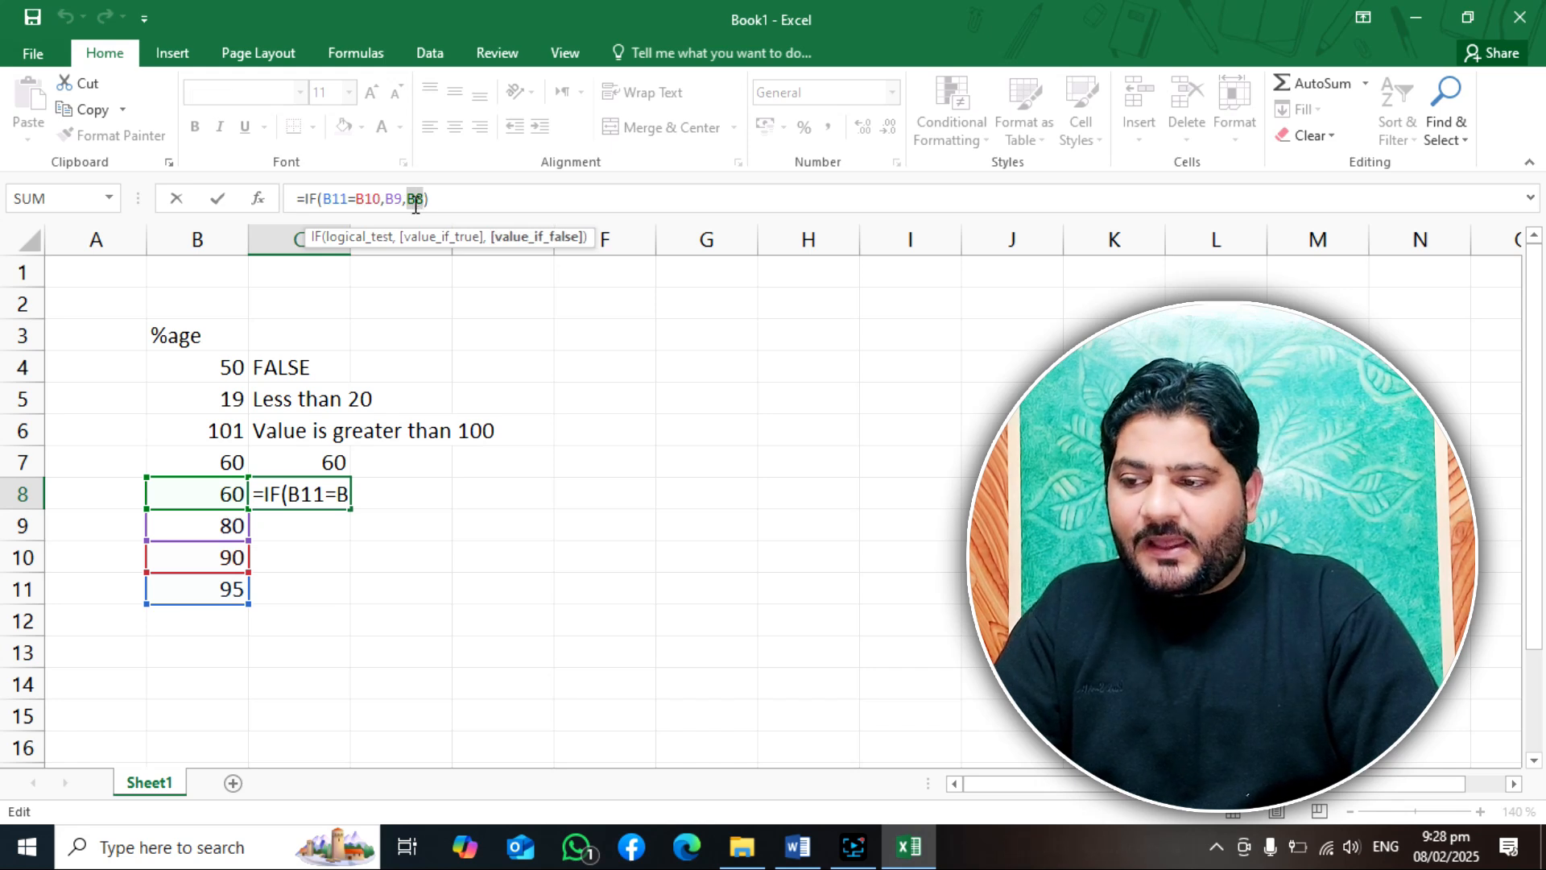
left_click_drag(327, 206, 369, 206)
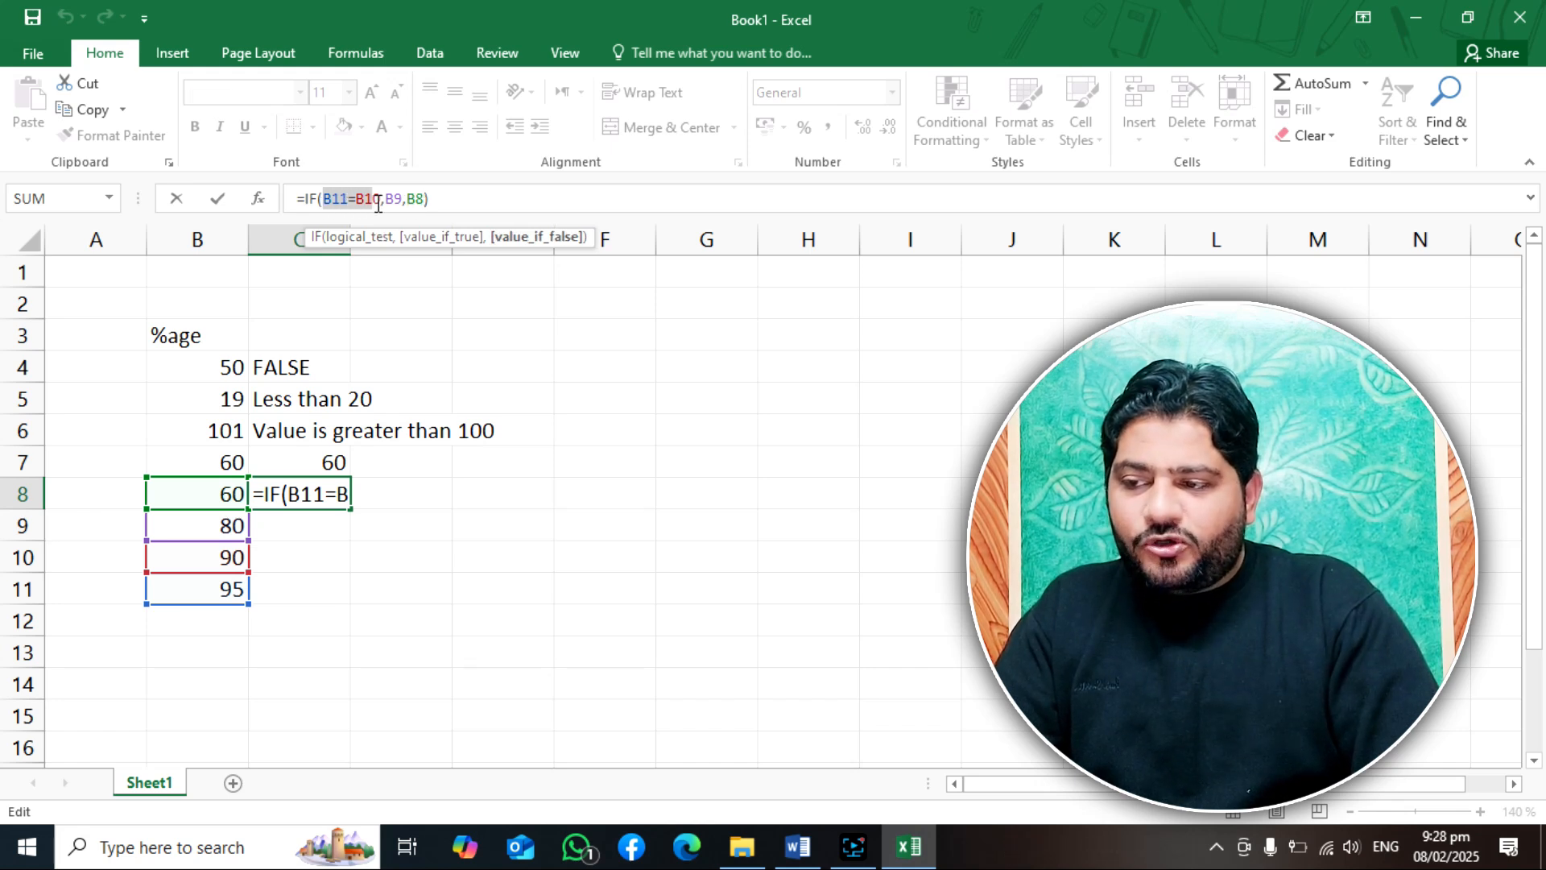
left_click(387, 198)
left_click_drag(400, 198, 403, 198)
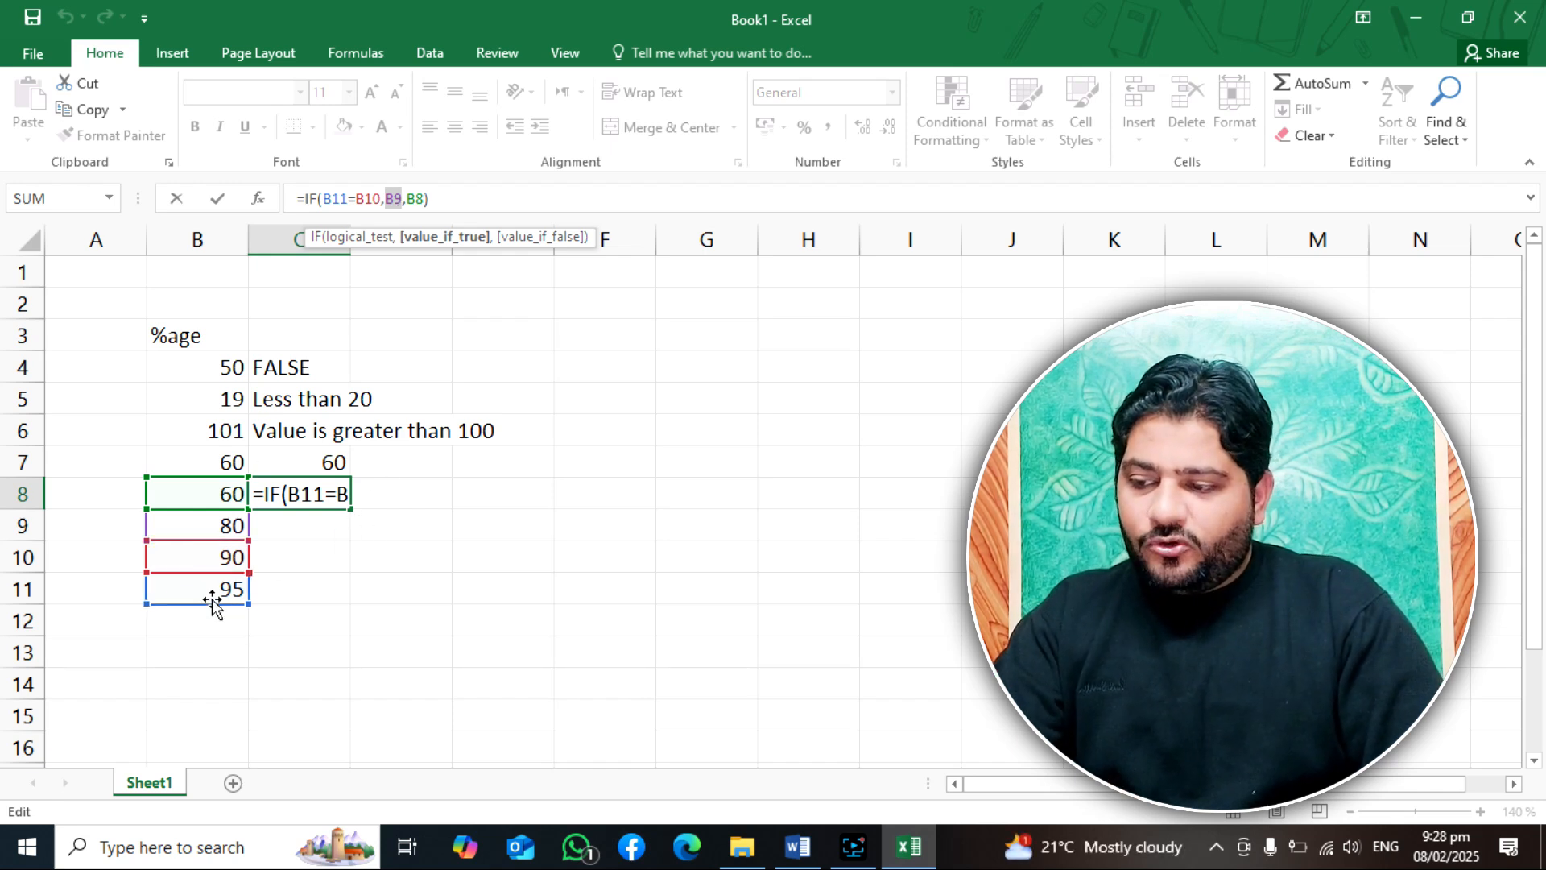
left_click_drag(323, 198, 373, 198)
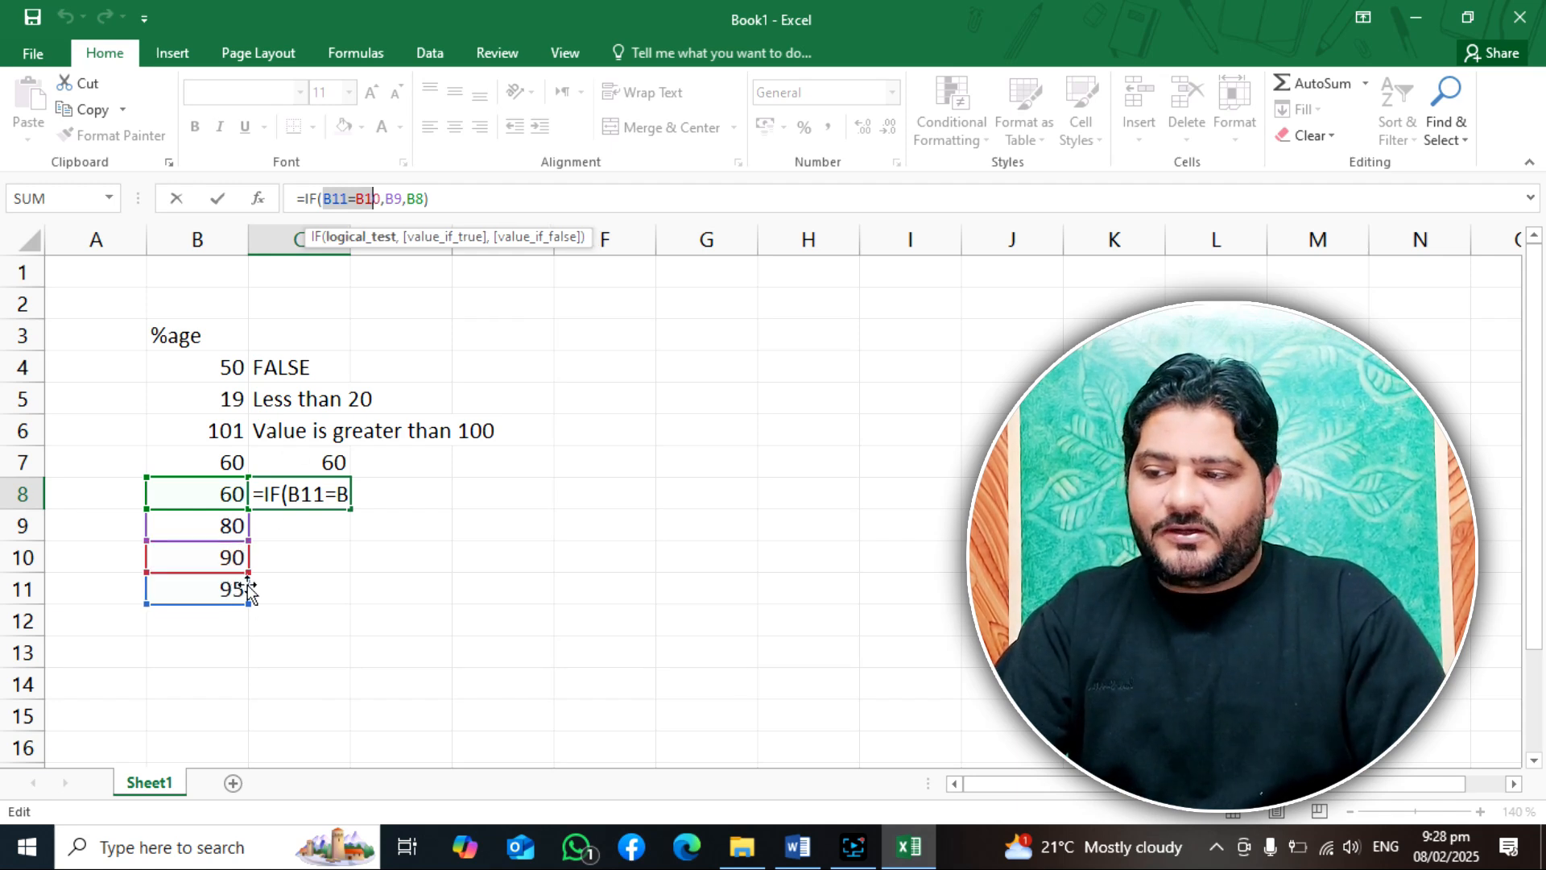
mouse_move(401, 199)
left_mouse_down()
mouse_move(371, 199)
mouse_move(416, 198)
left_mouse_up()
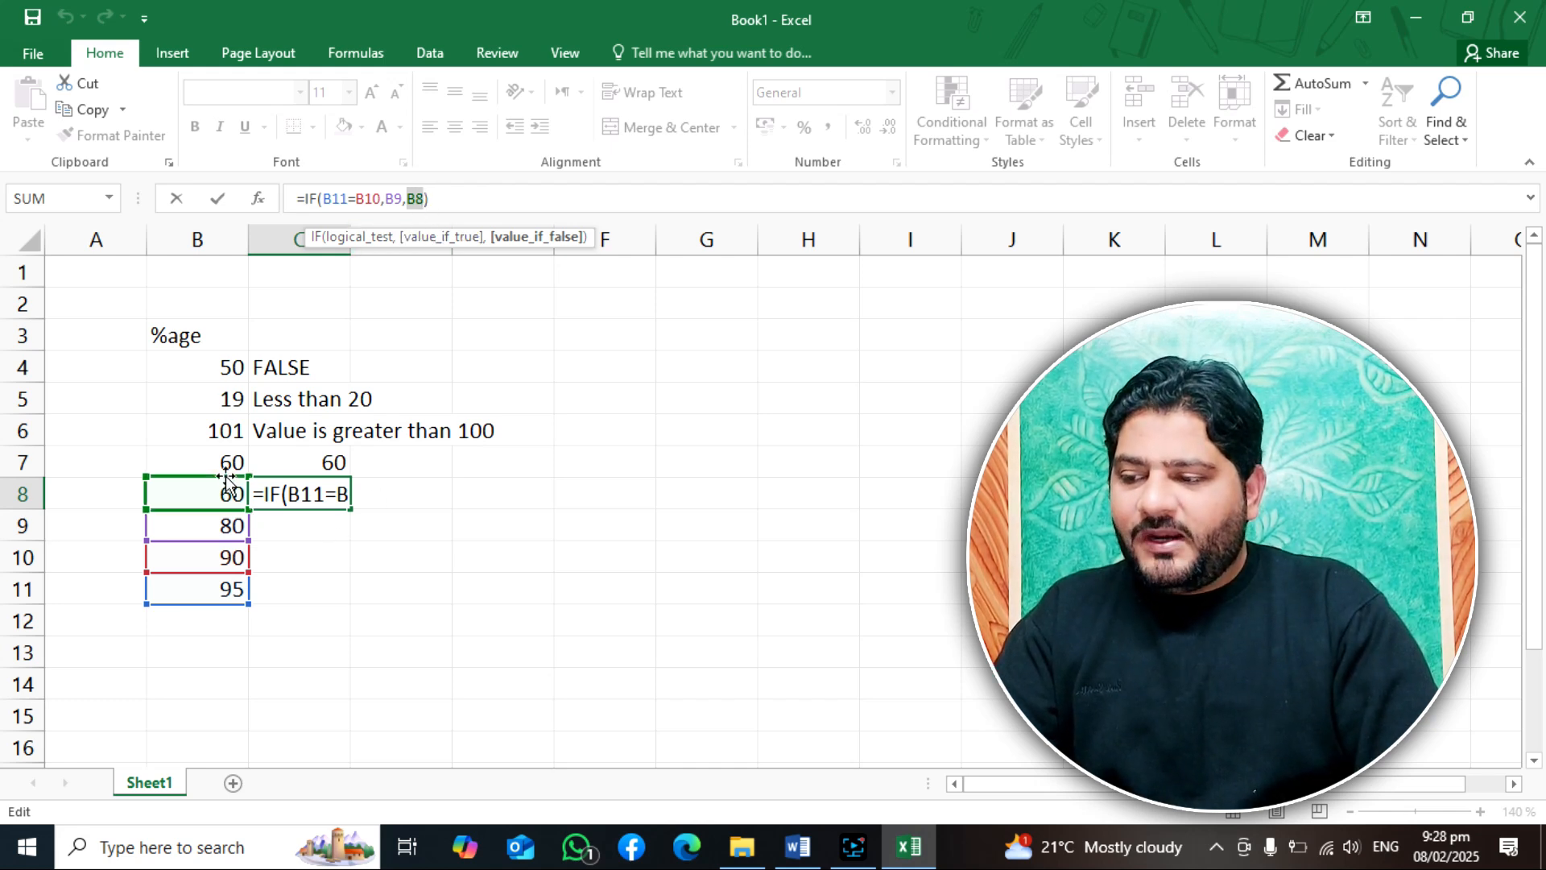
key("ctrl+Return")
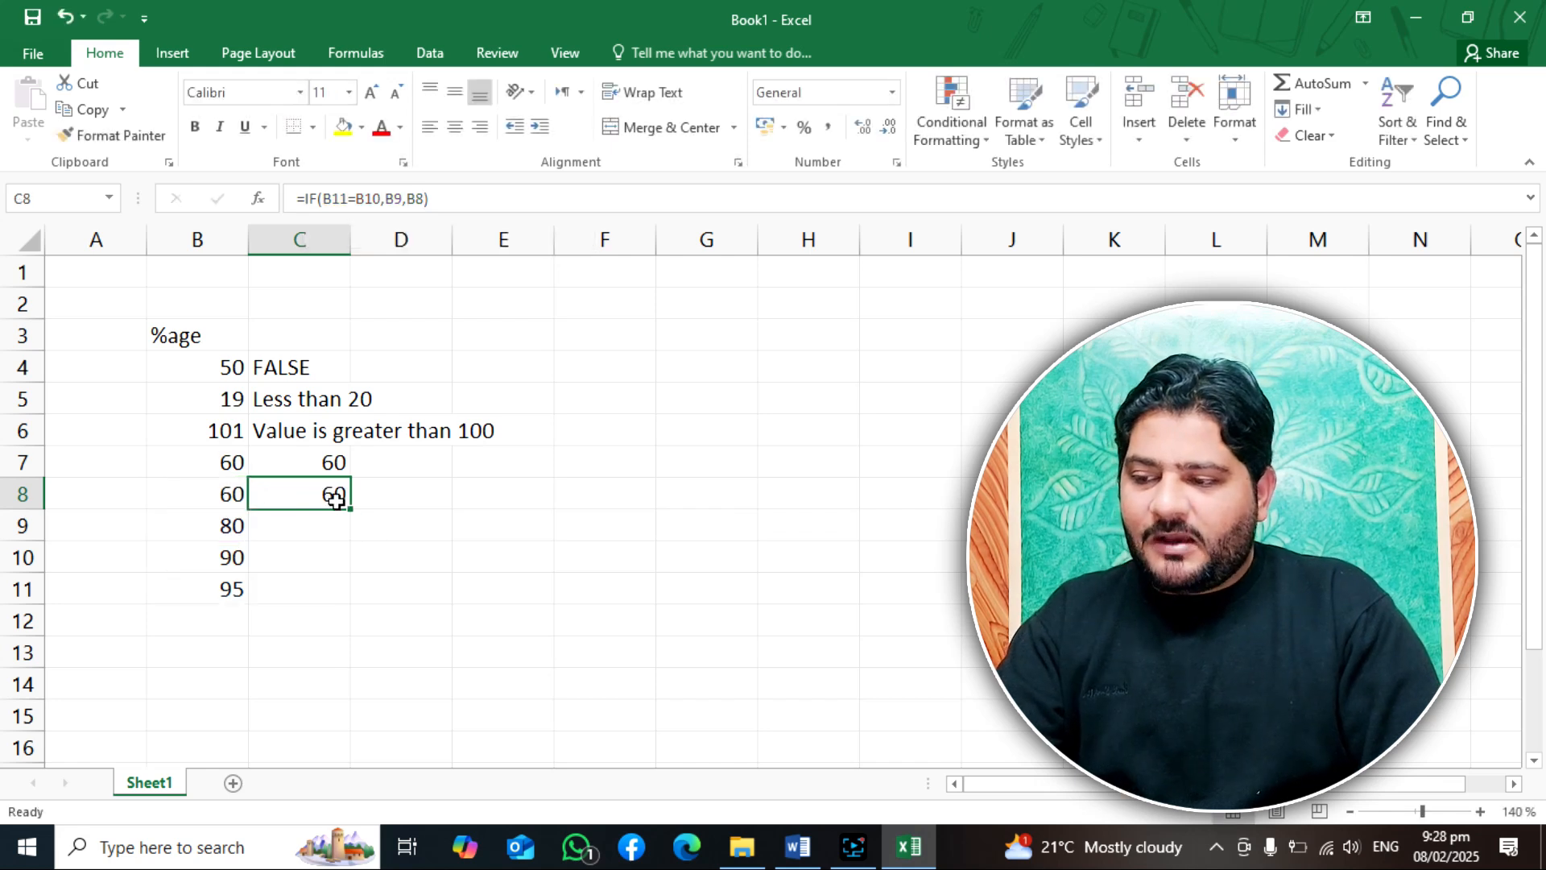
Step: Change cell B11 to 90 and check the C8 result against cell B9
left_click(207, 592)
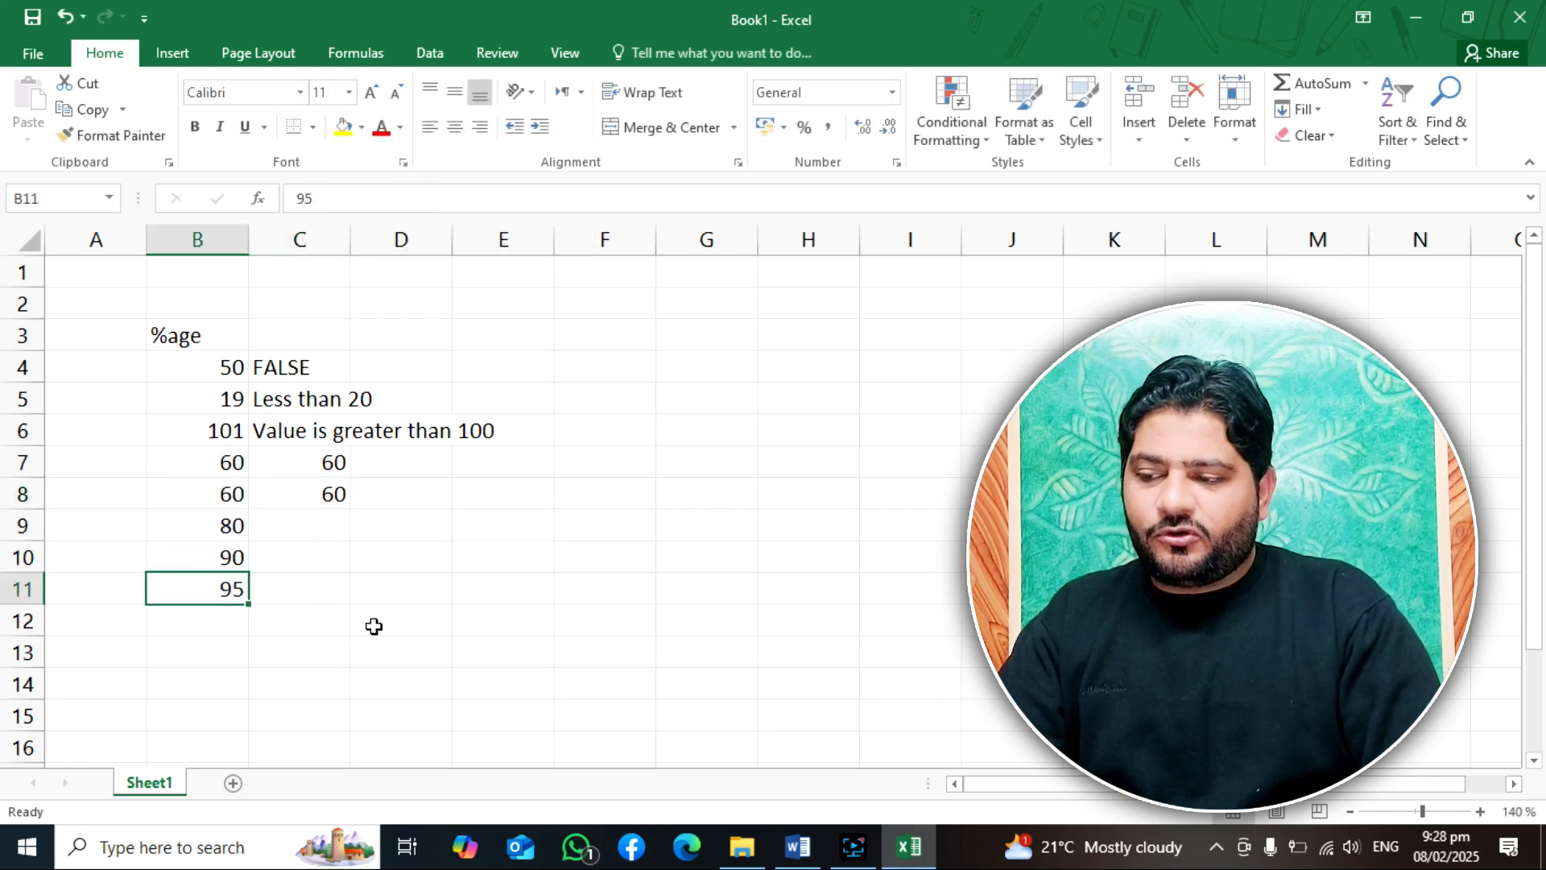
type("90")
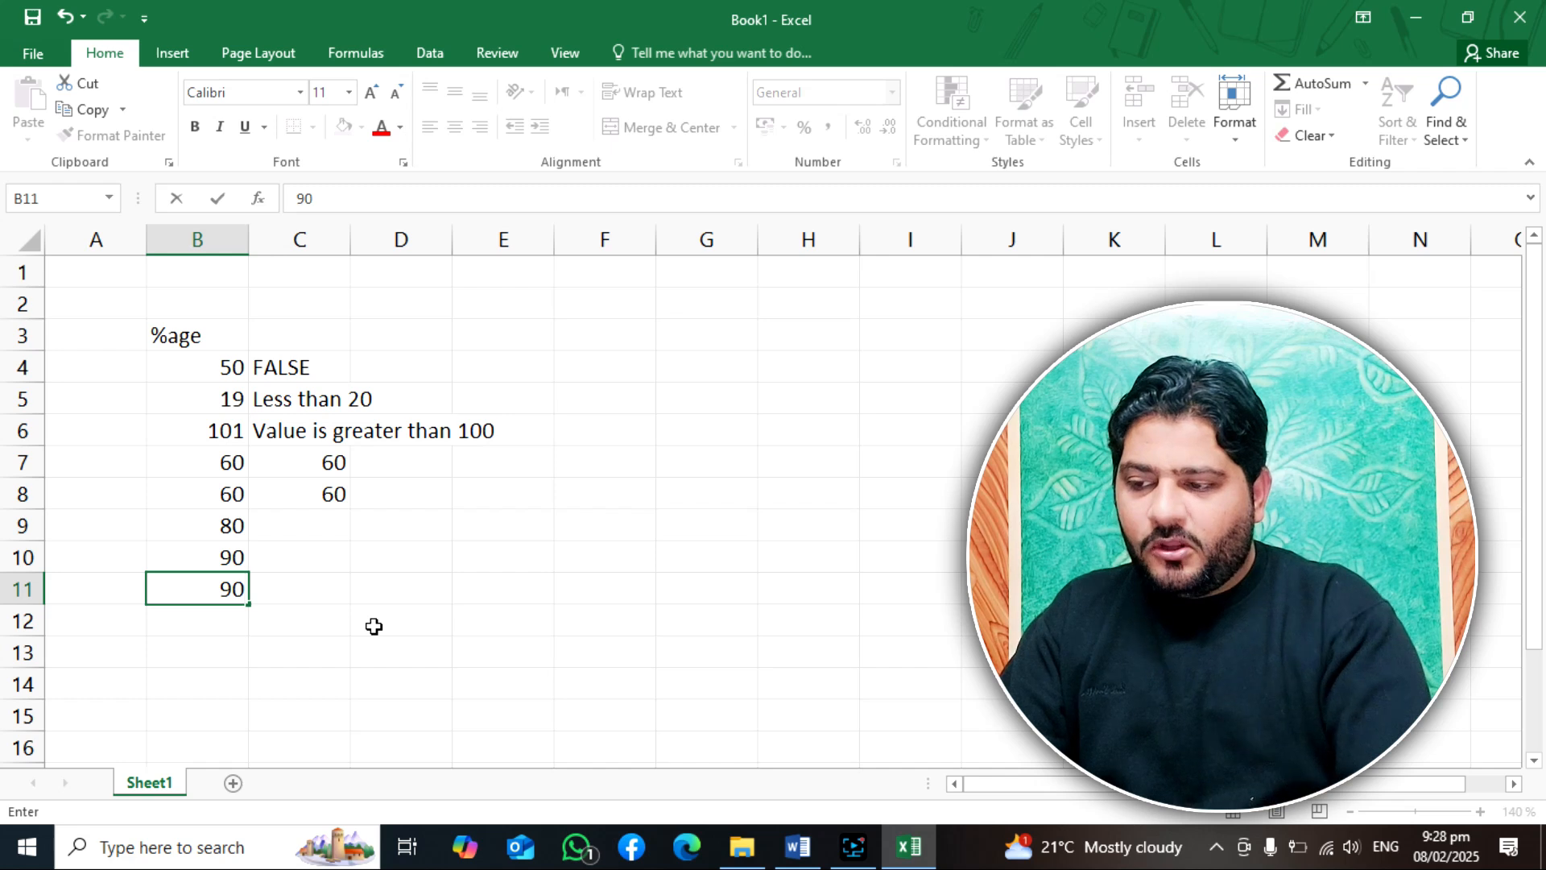
key("Return")
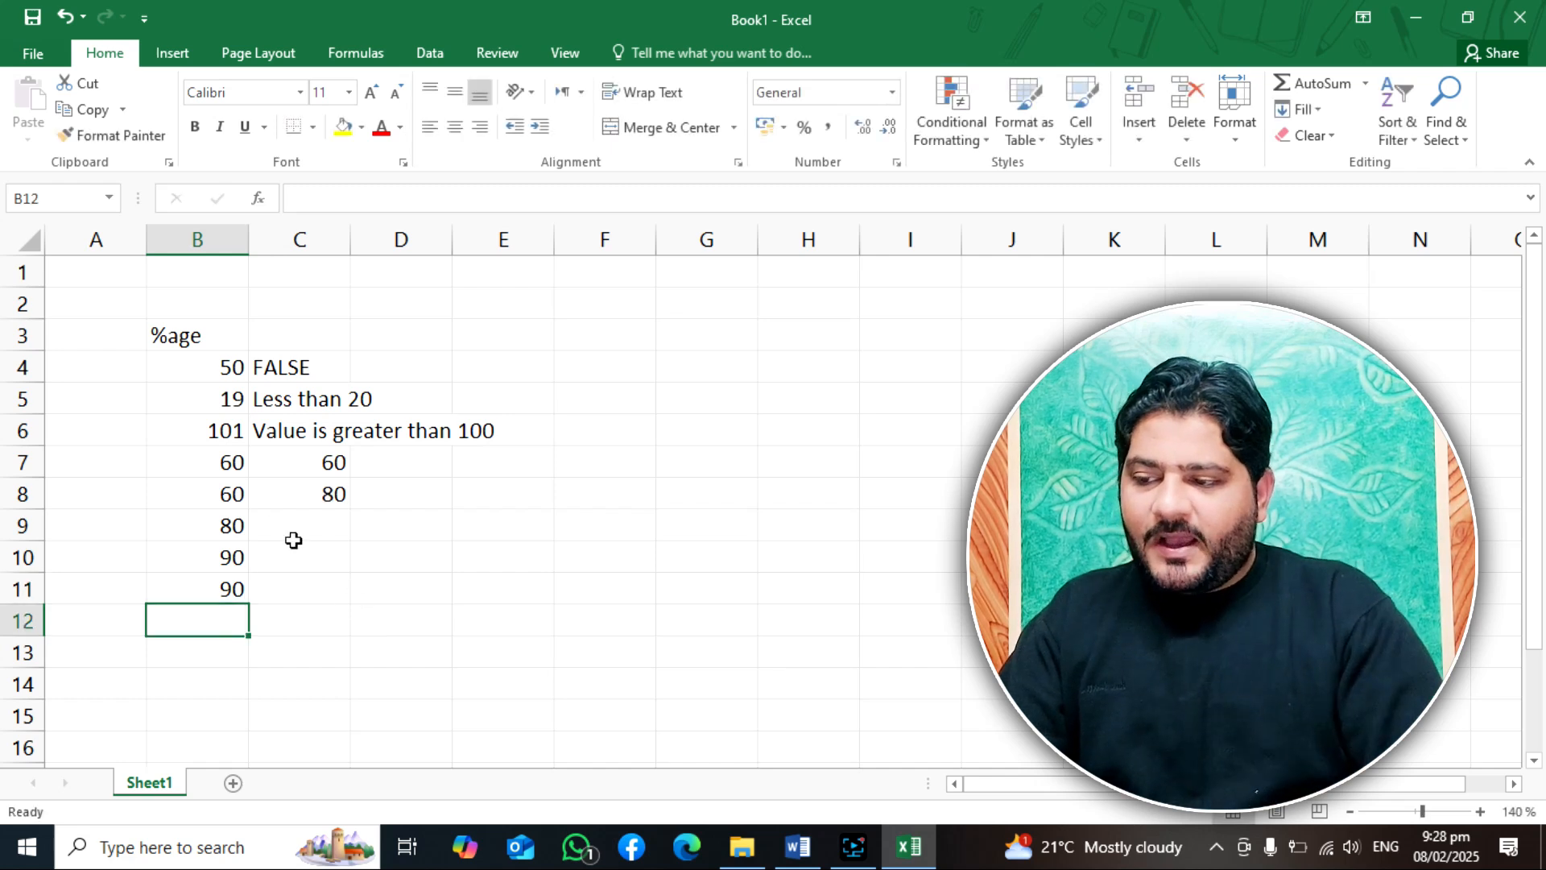
left_click(193, 526)
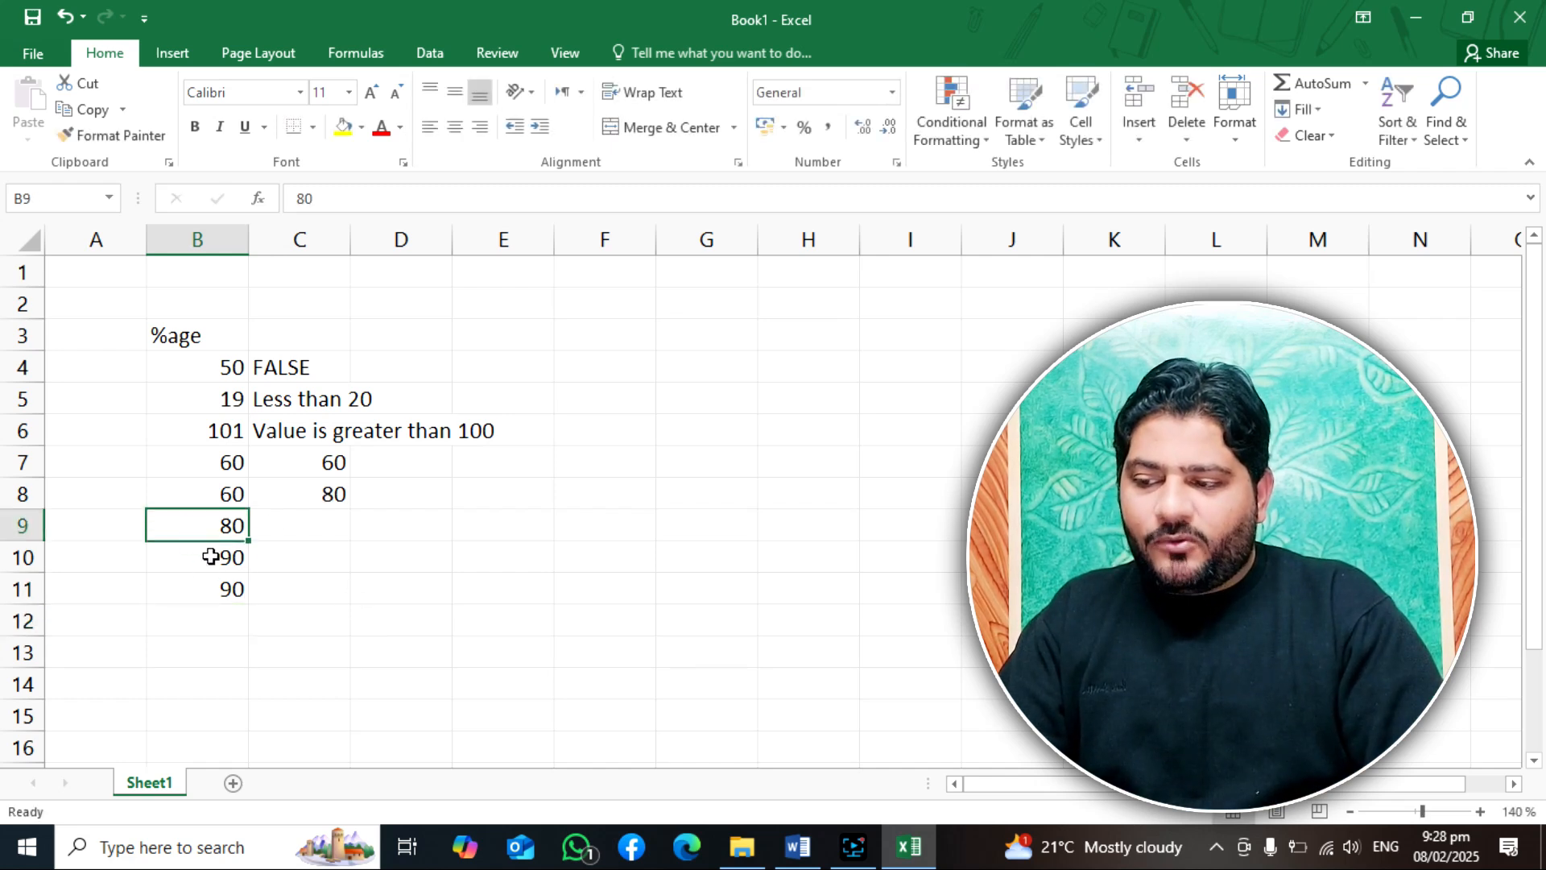
Step: Compare the values in cells B10 and B11 and review the value returned by the IF formula in C8
left_click_drag(210, 557, 210, 592)
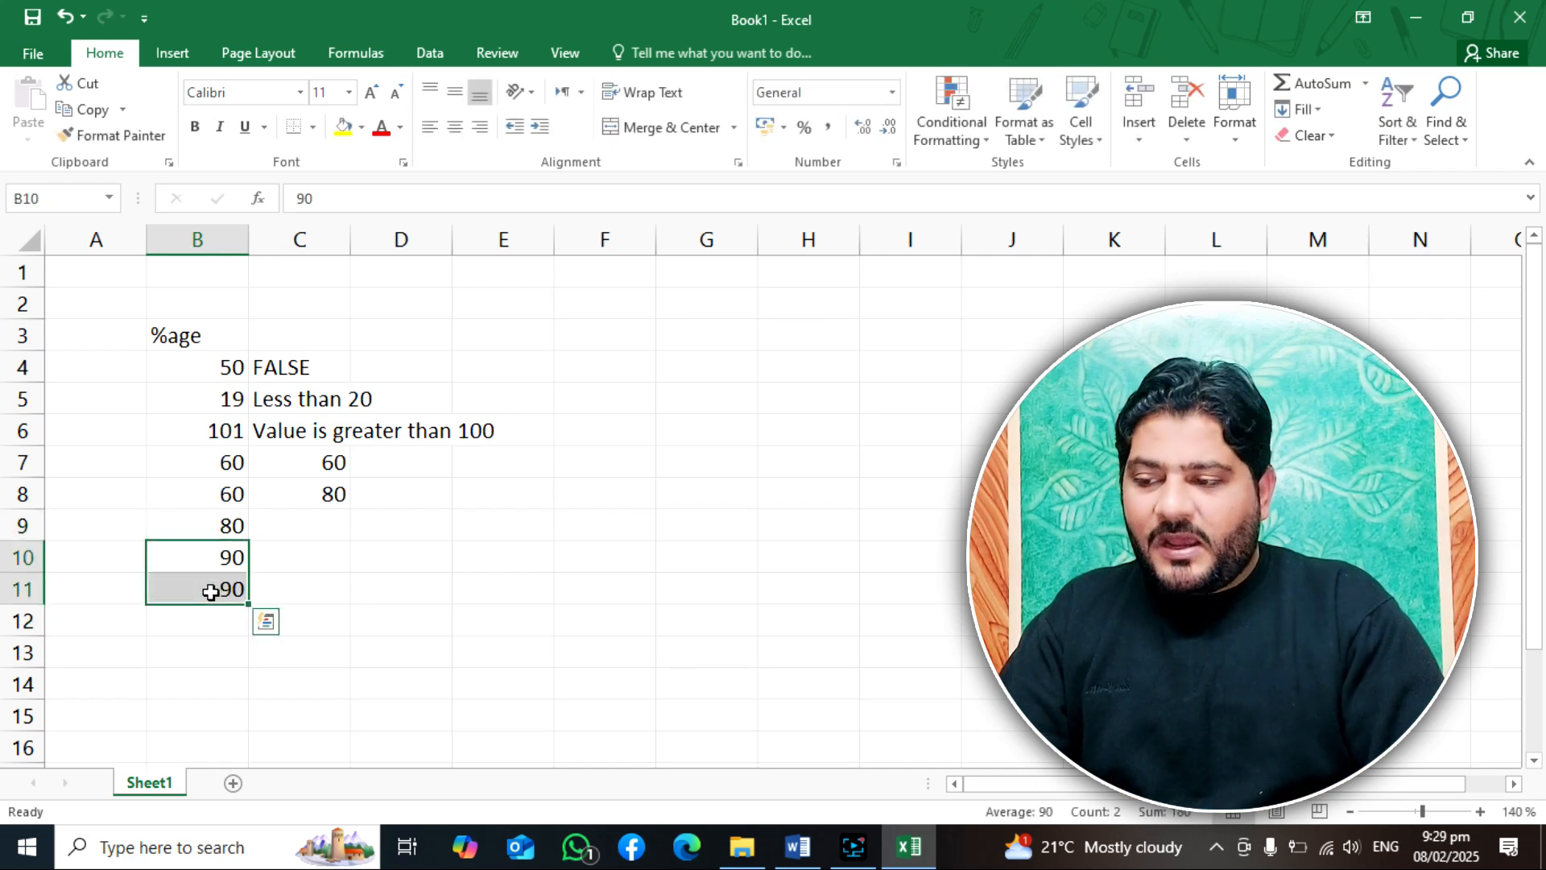
left_click(221, 528)
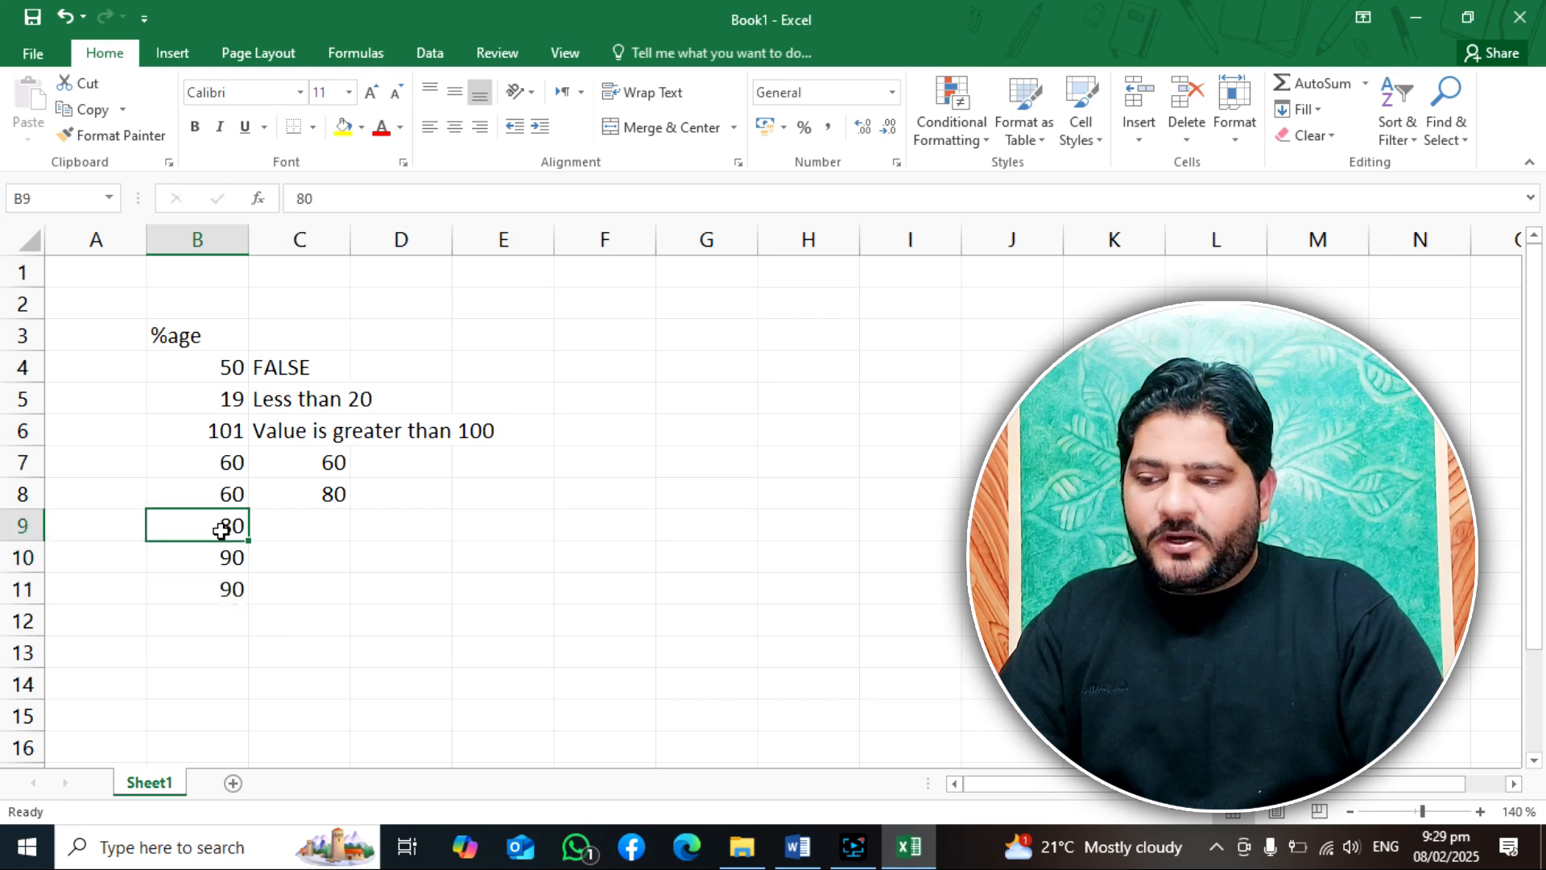
left_click(316, 492)
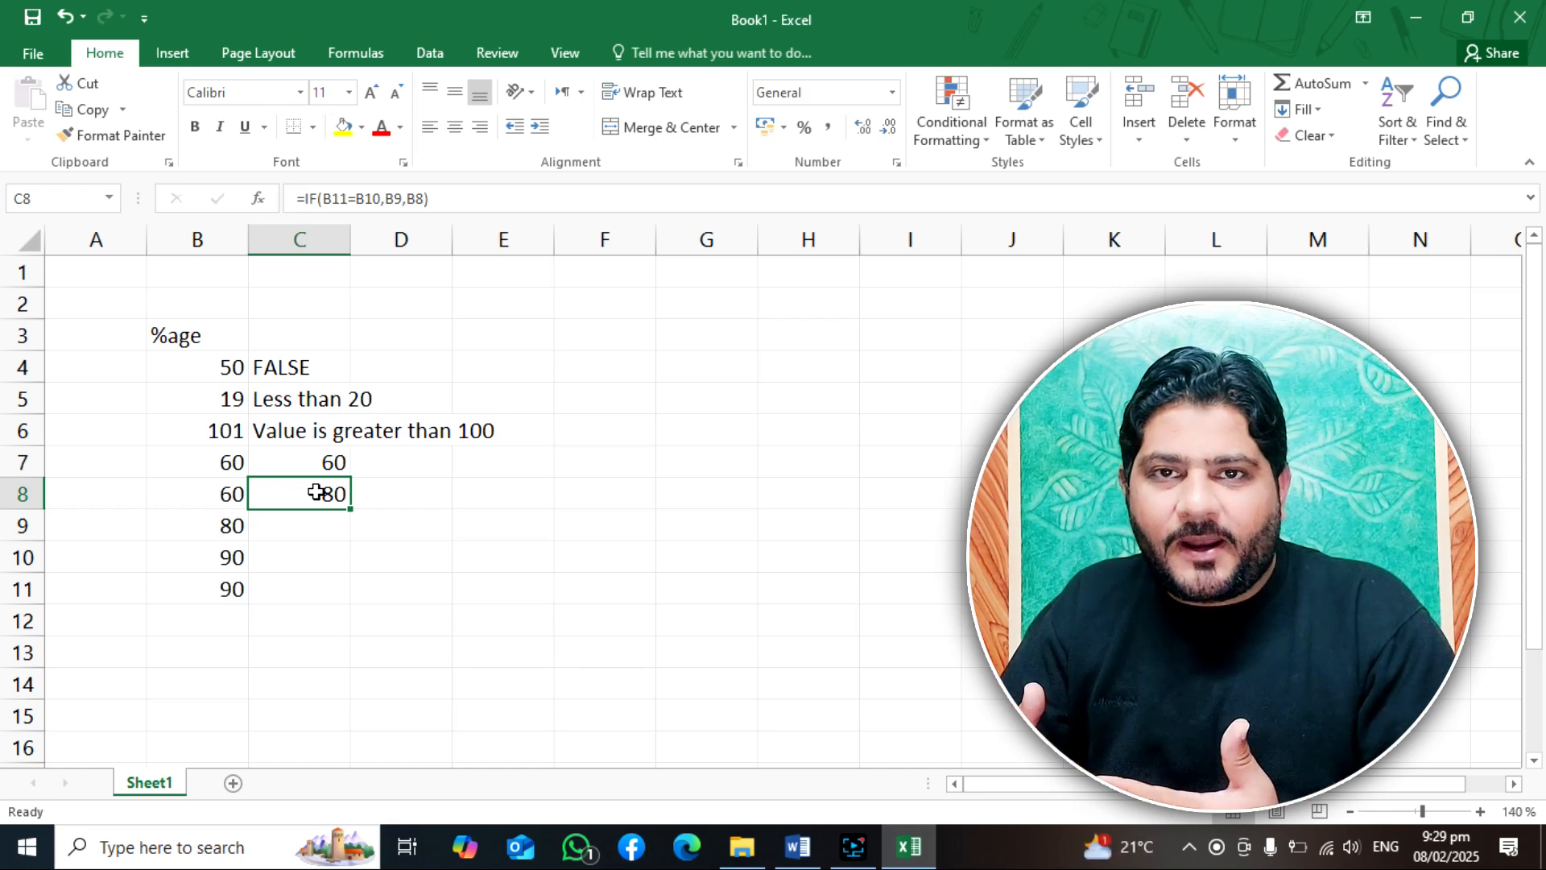
Step: Enter the text NILL in cell F5
left_click(628, 408)
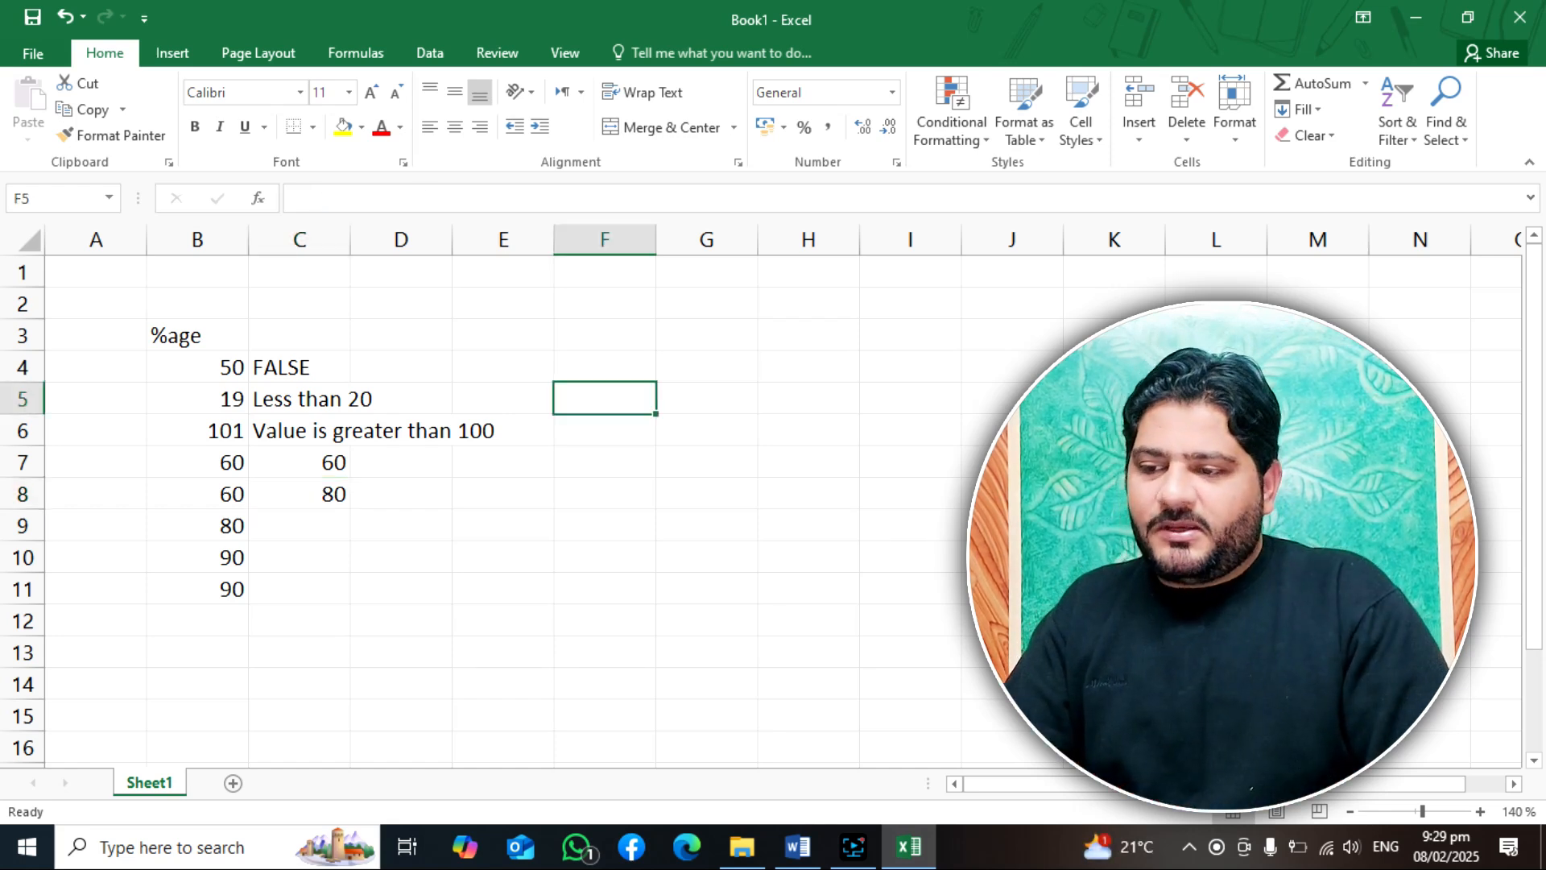
type("NiLL")
key("Return")
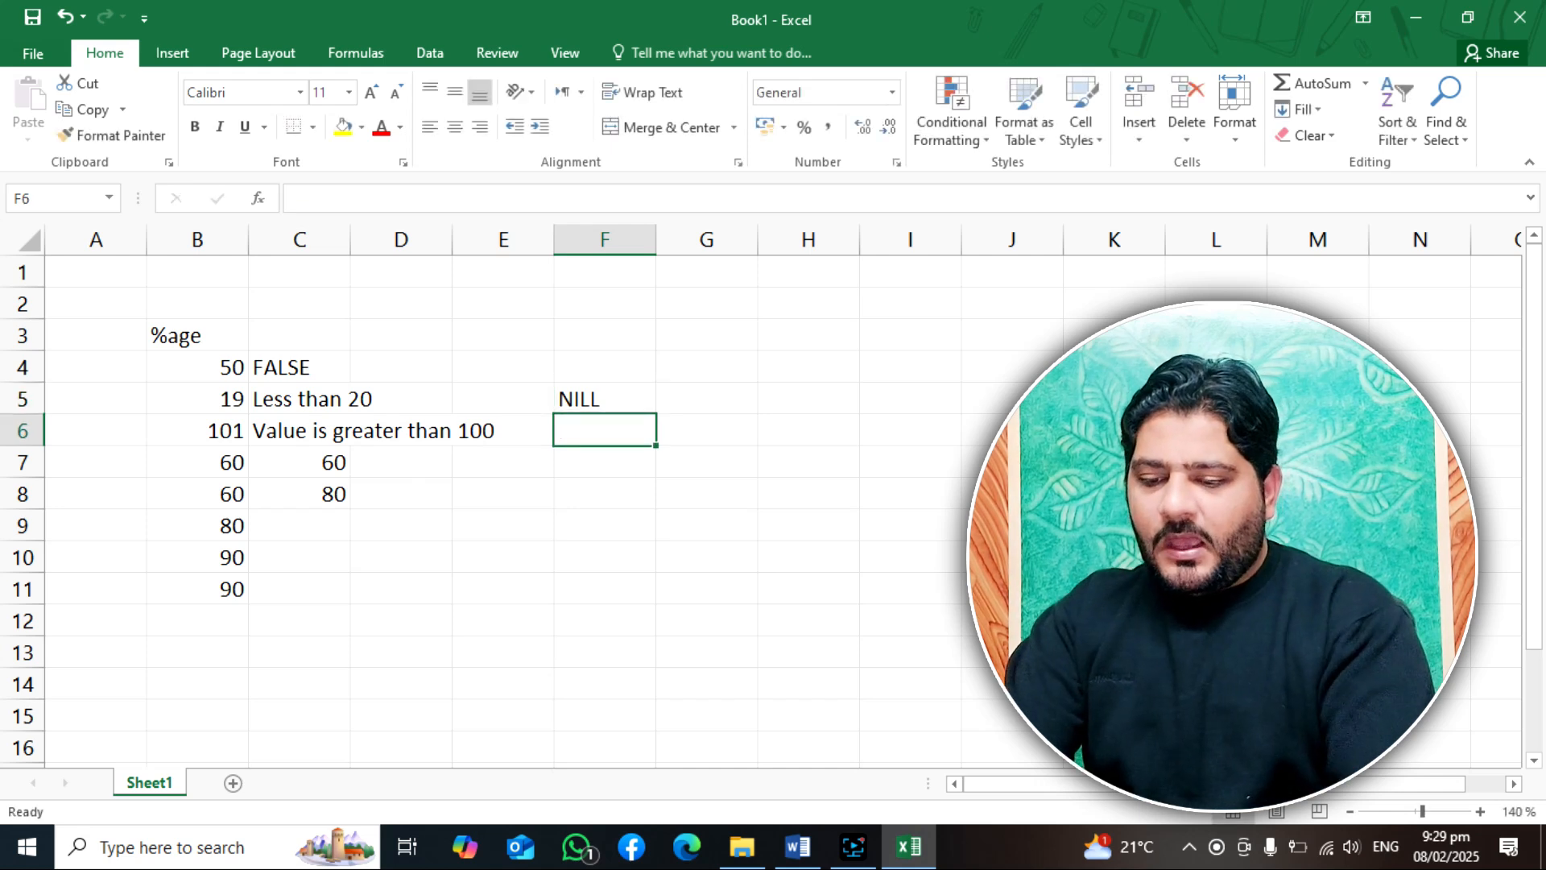
Step: Start an IF formula in cell F6 with the logical test F5="NILL", putting the text in quotation marks
type("=")
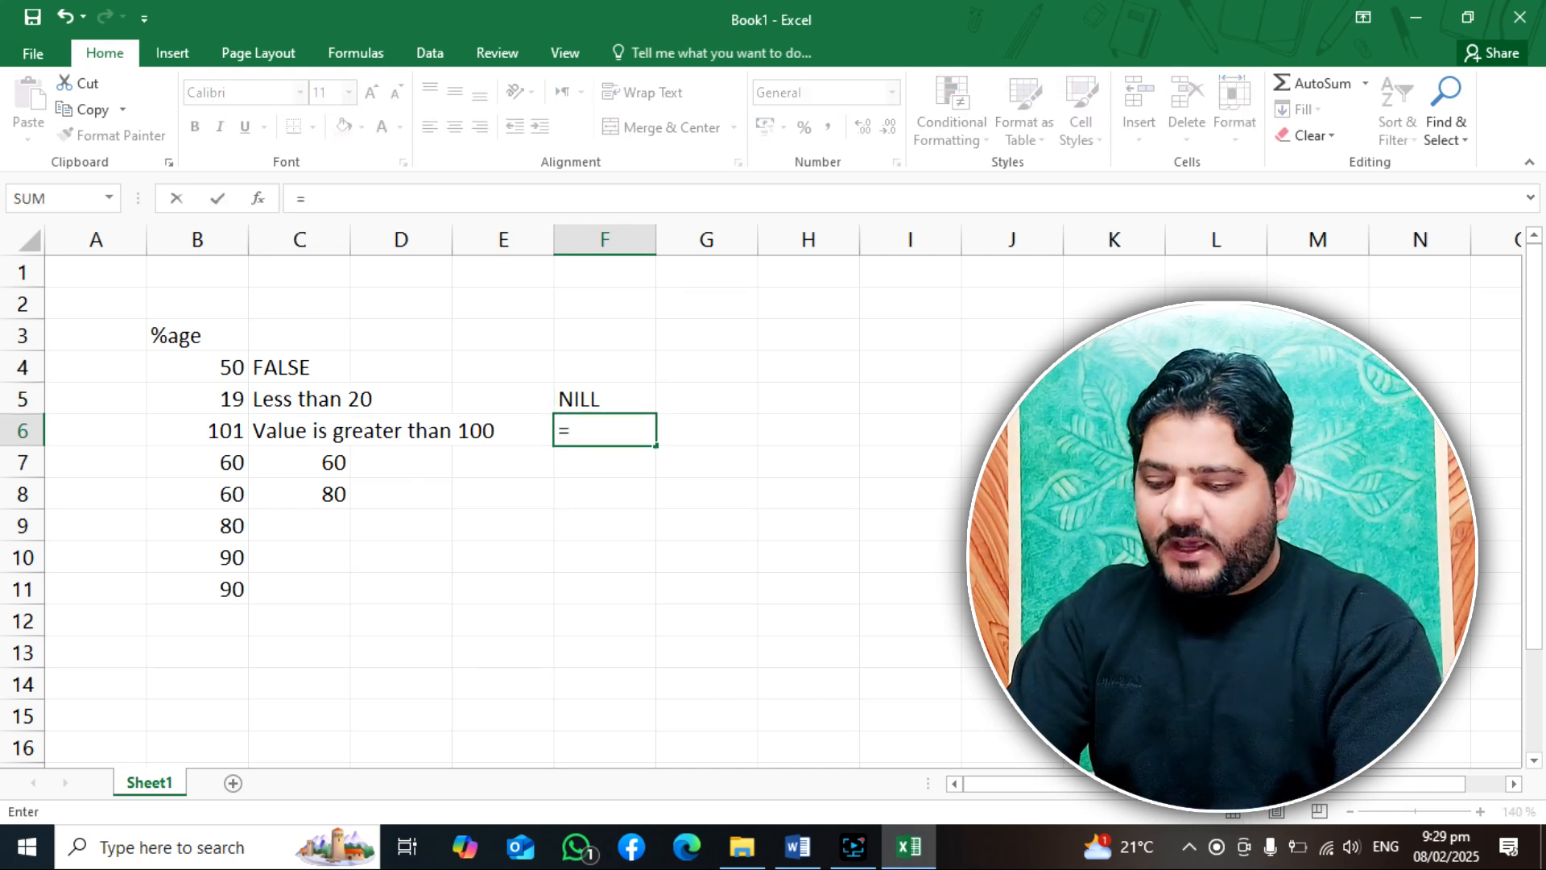
type("if(")
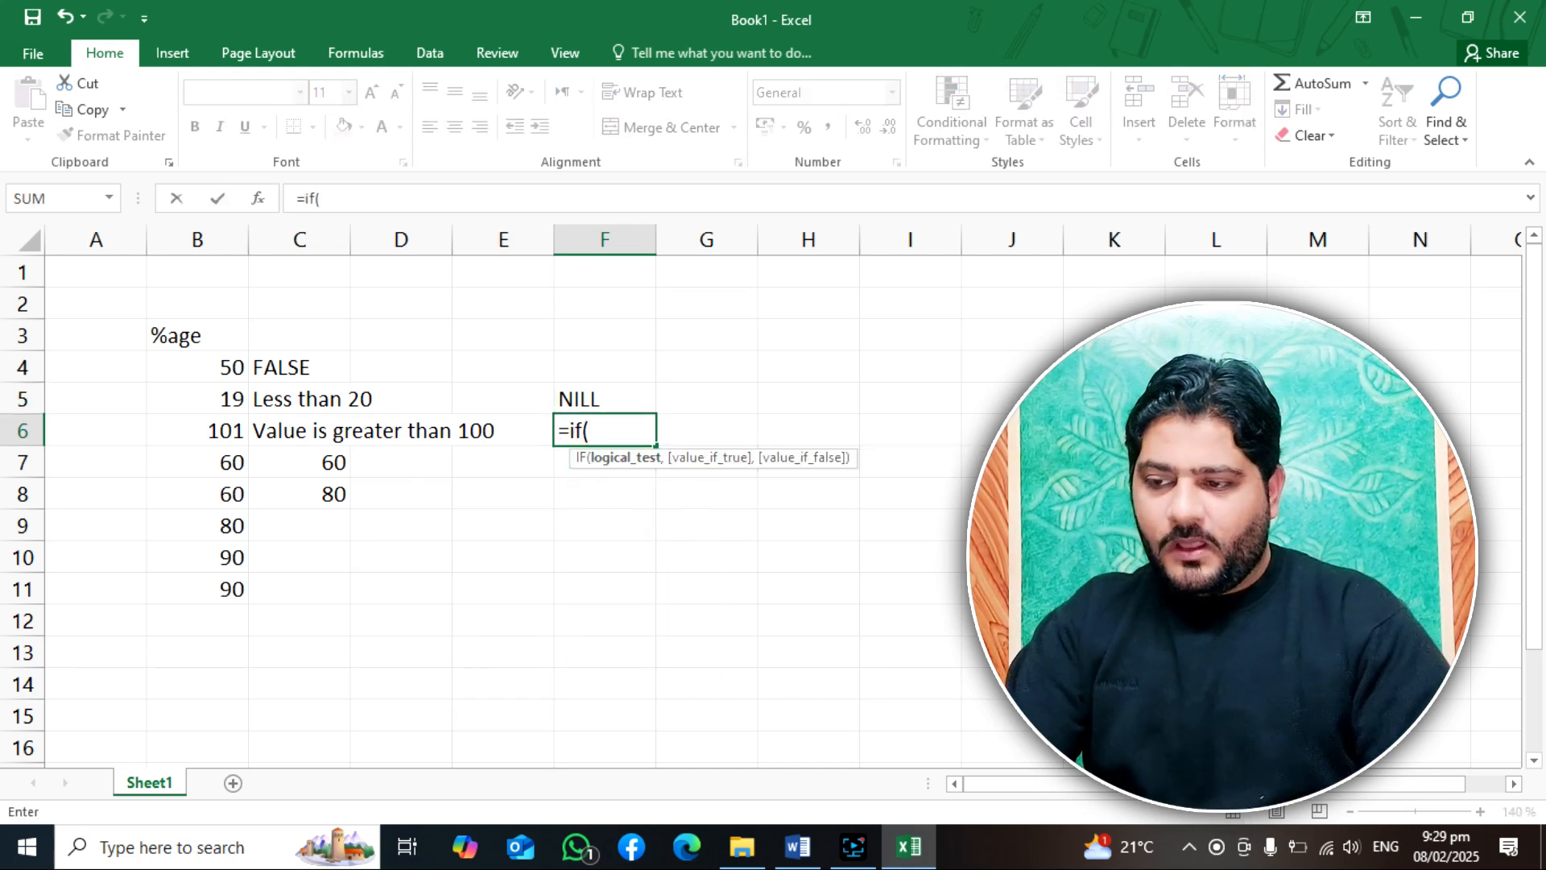
left_click(605, 395)
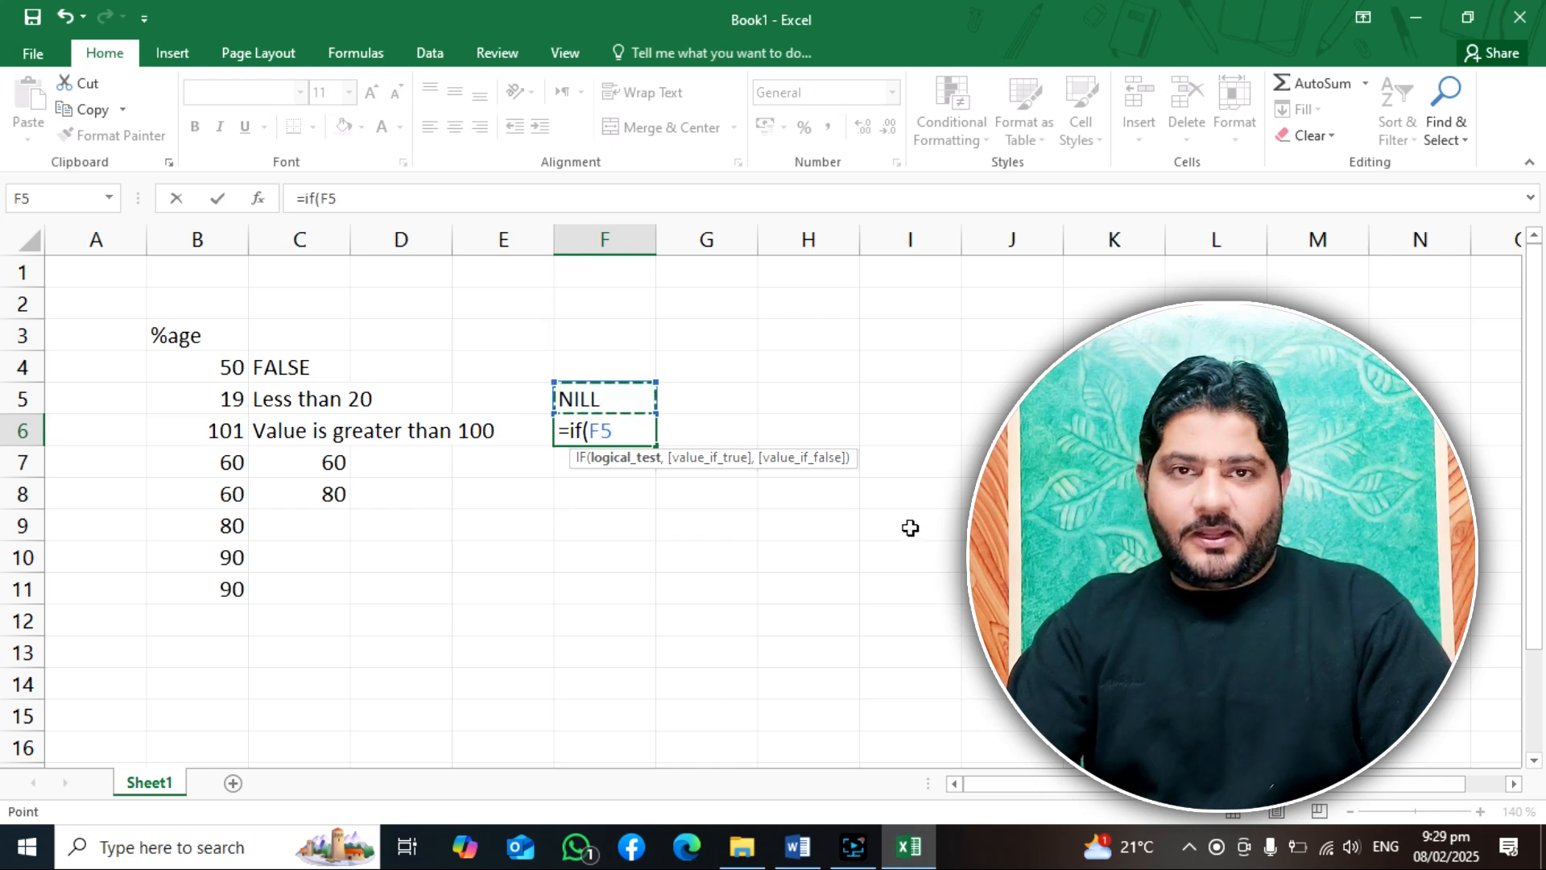
type("=NILL")
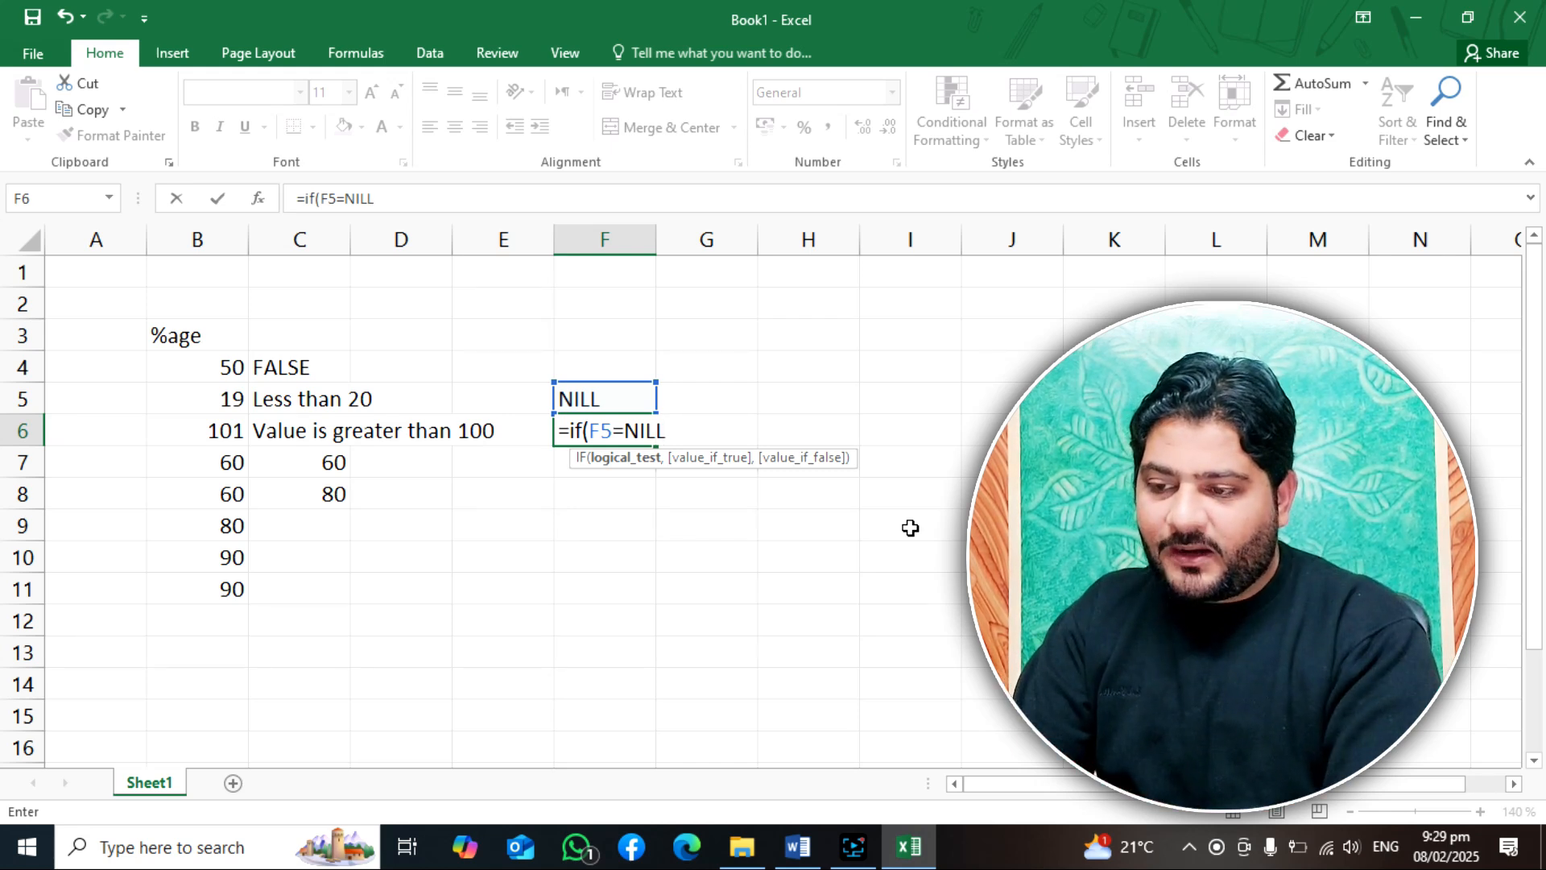
key("Return")
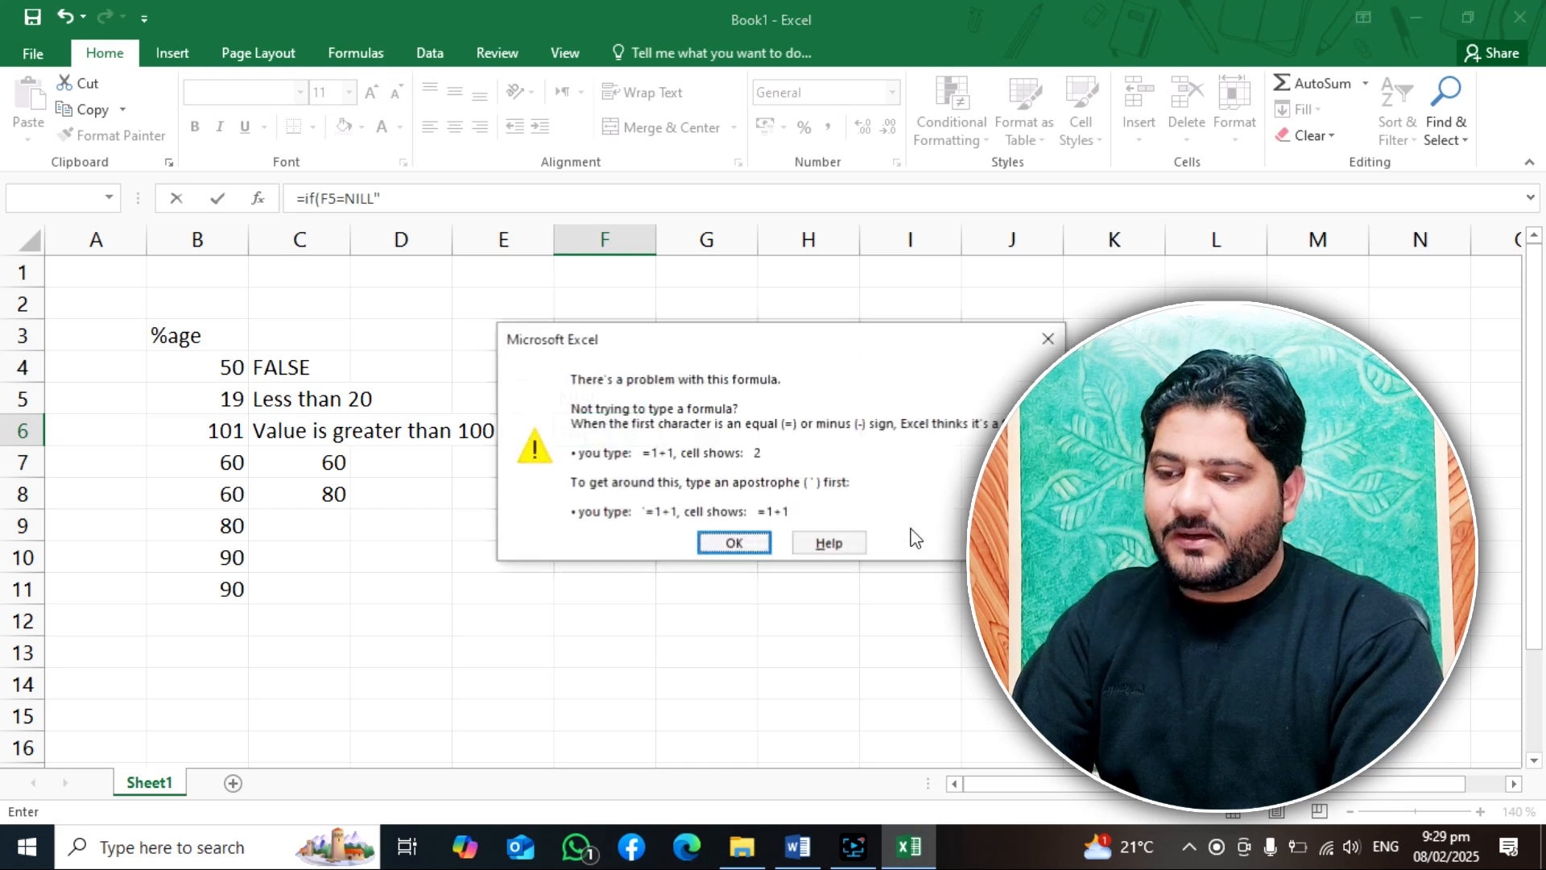
key("Return")
type("\"")
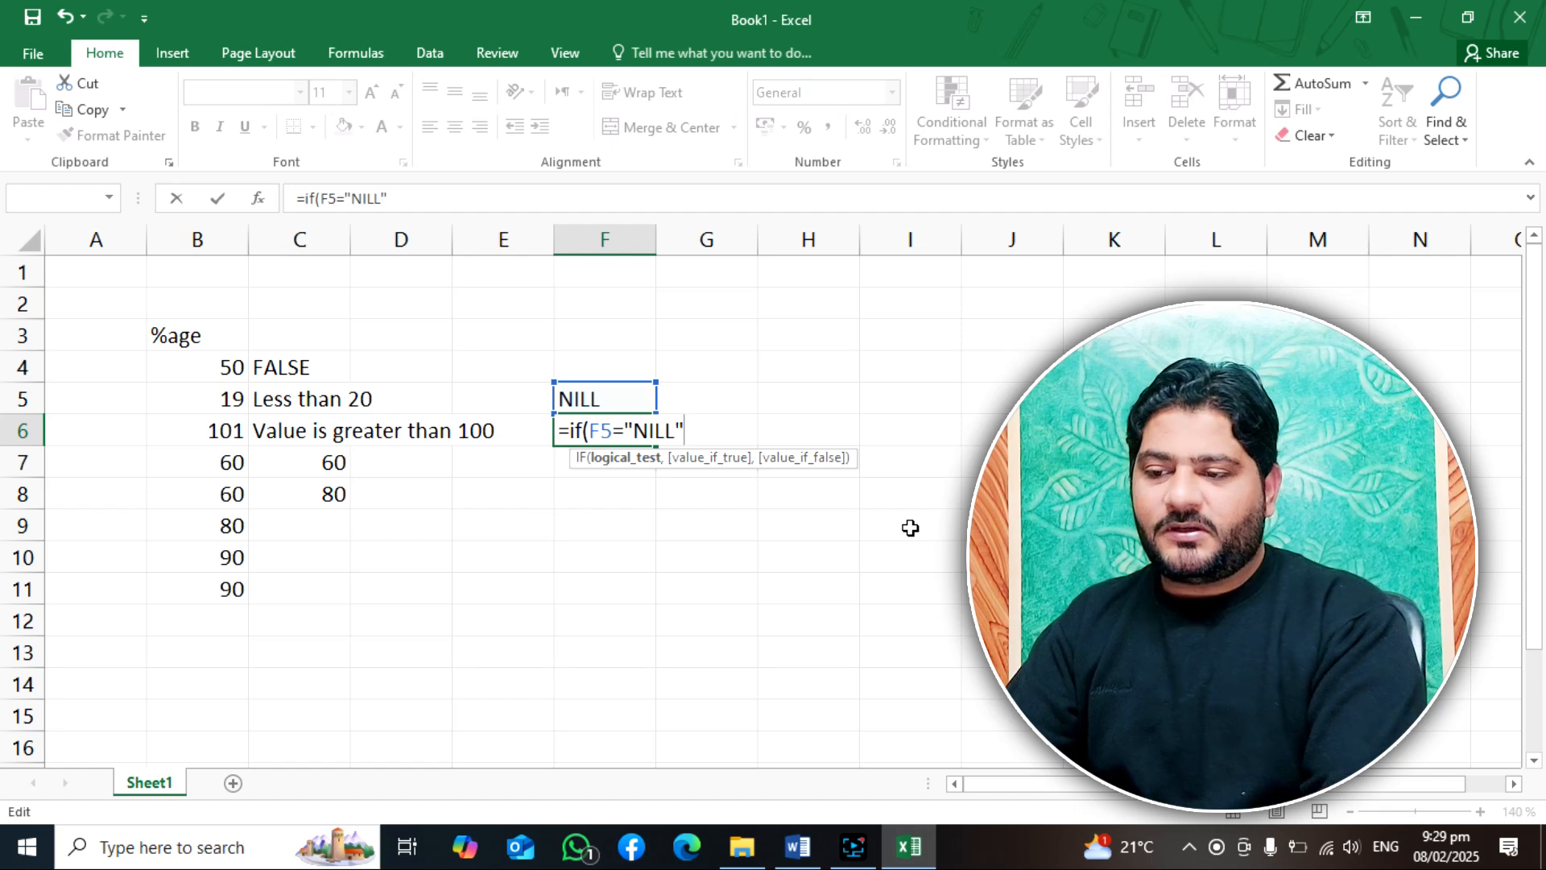
Step: Add True as the value if true and False as the value if false to the F6 formula
type(",")
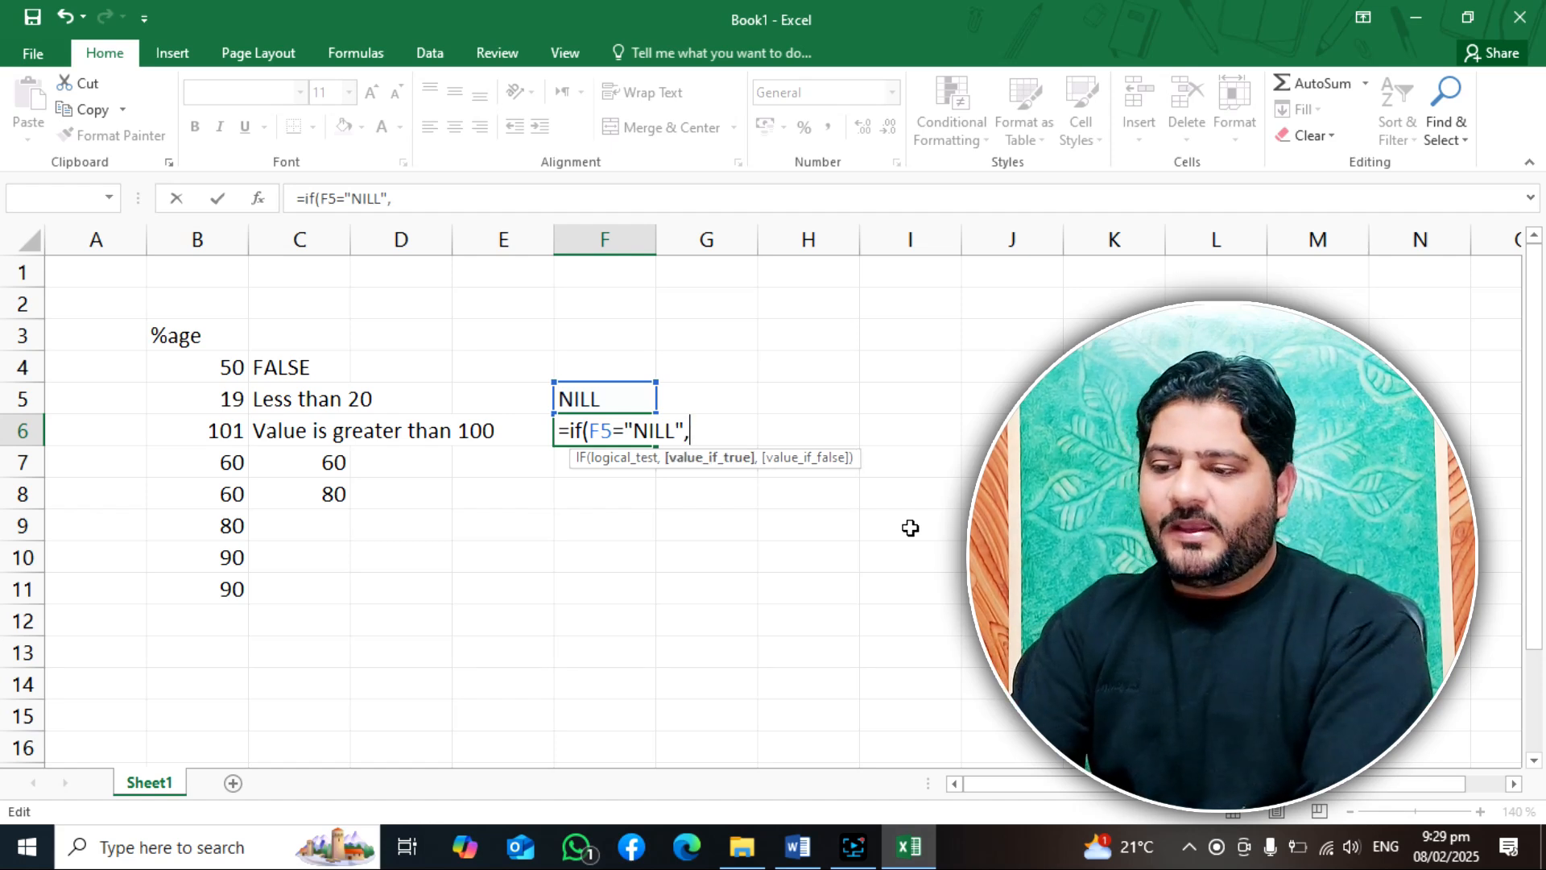
type("True,")
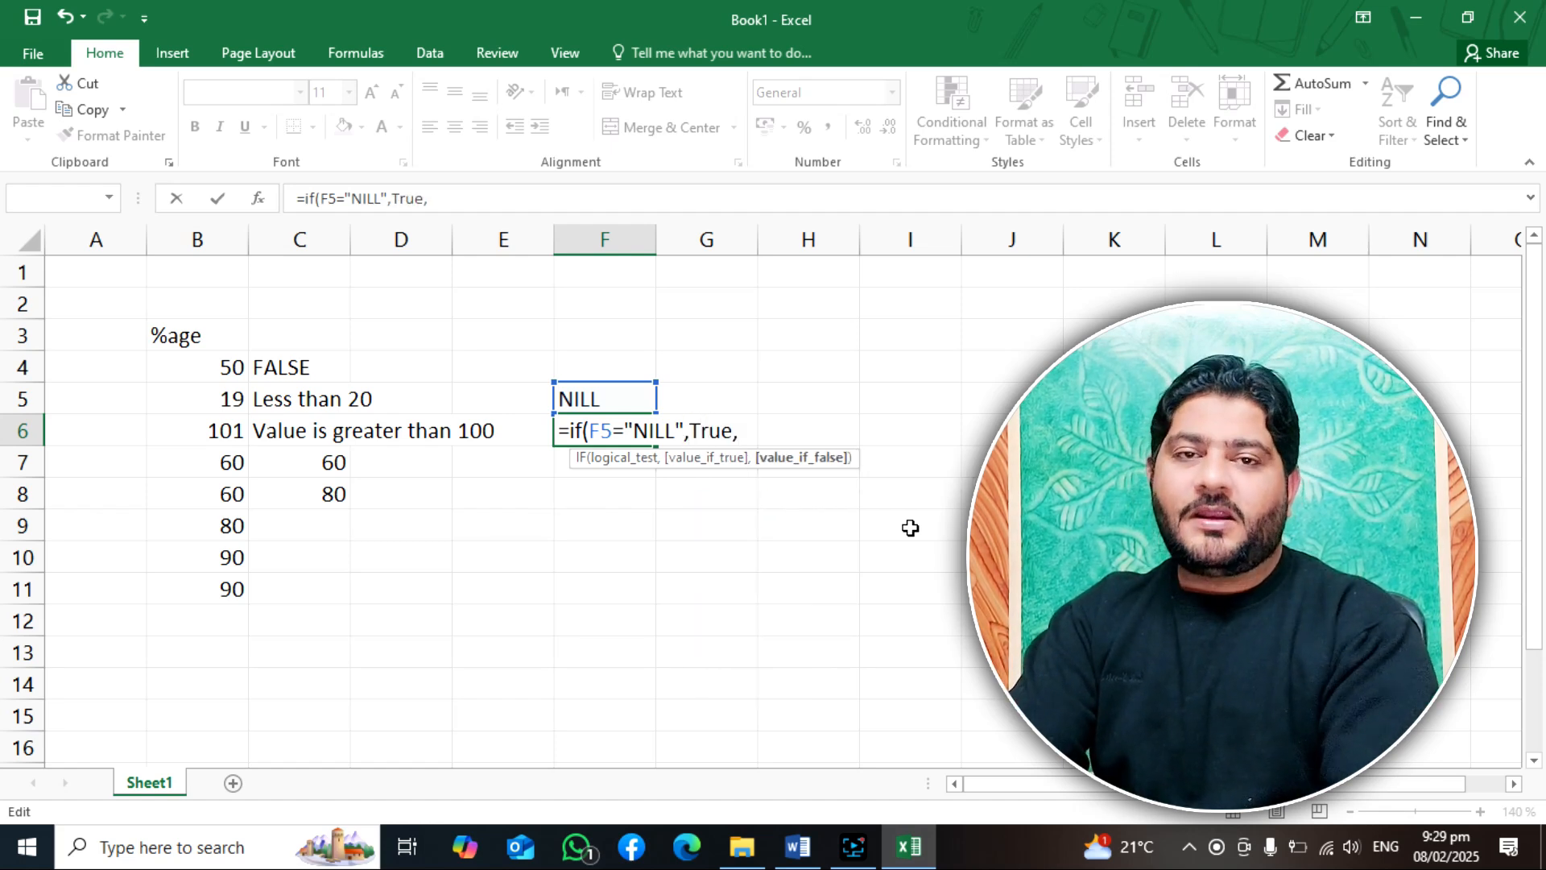
type("se\"")
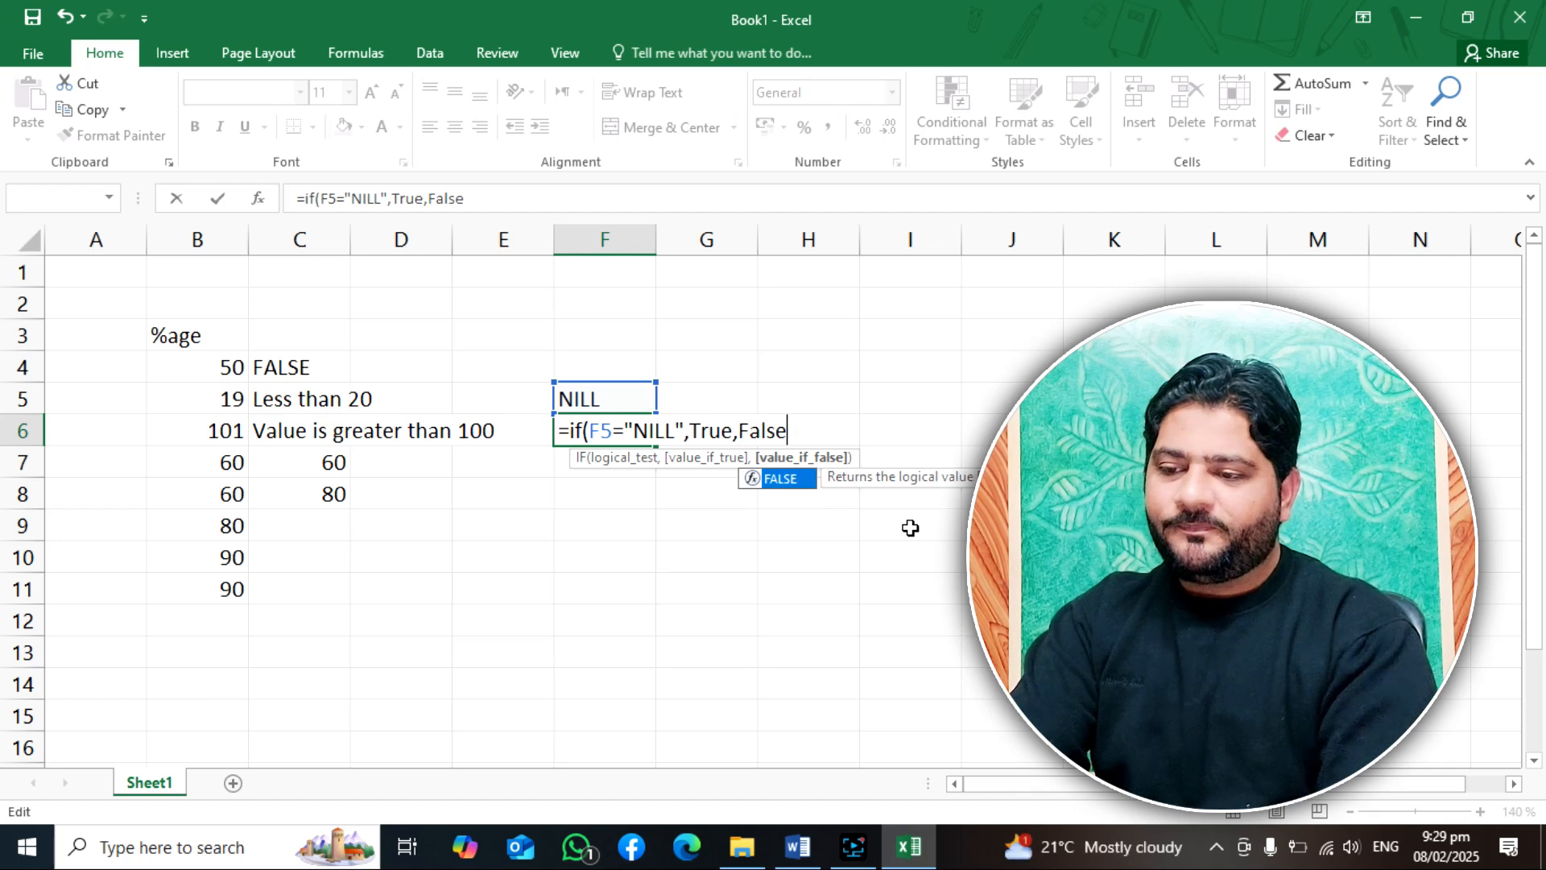
Step: Enclose True and False in quotation marks and complete the F6 formula as =IF(F5="NILL","True","False")
key("Left")
key("Left")
key("Left")
key("Left")
key("Left")
key("Left")
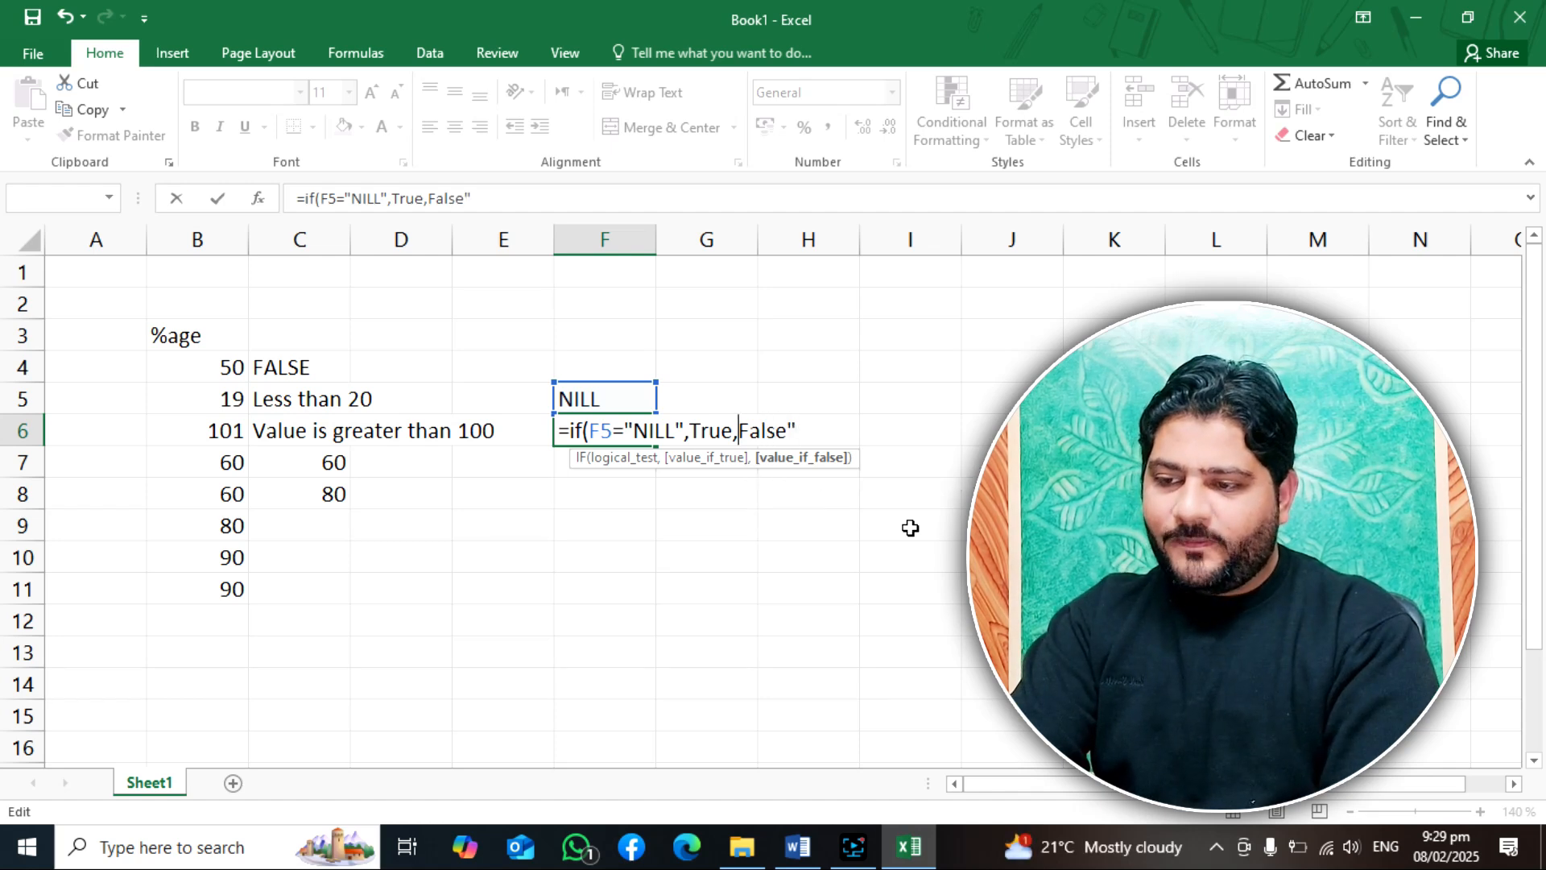
type("\"")
key("Left")
key("Left")
type("\"")
key("Left")
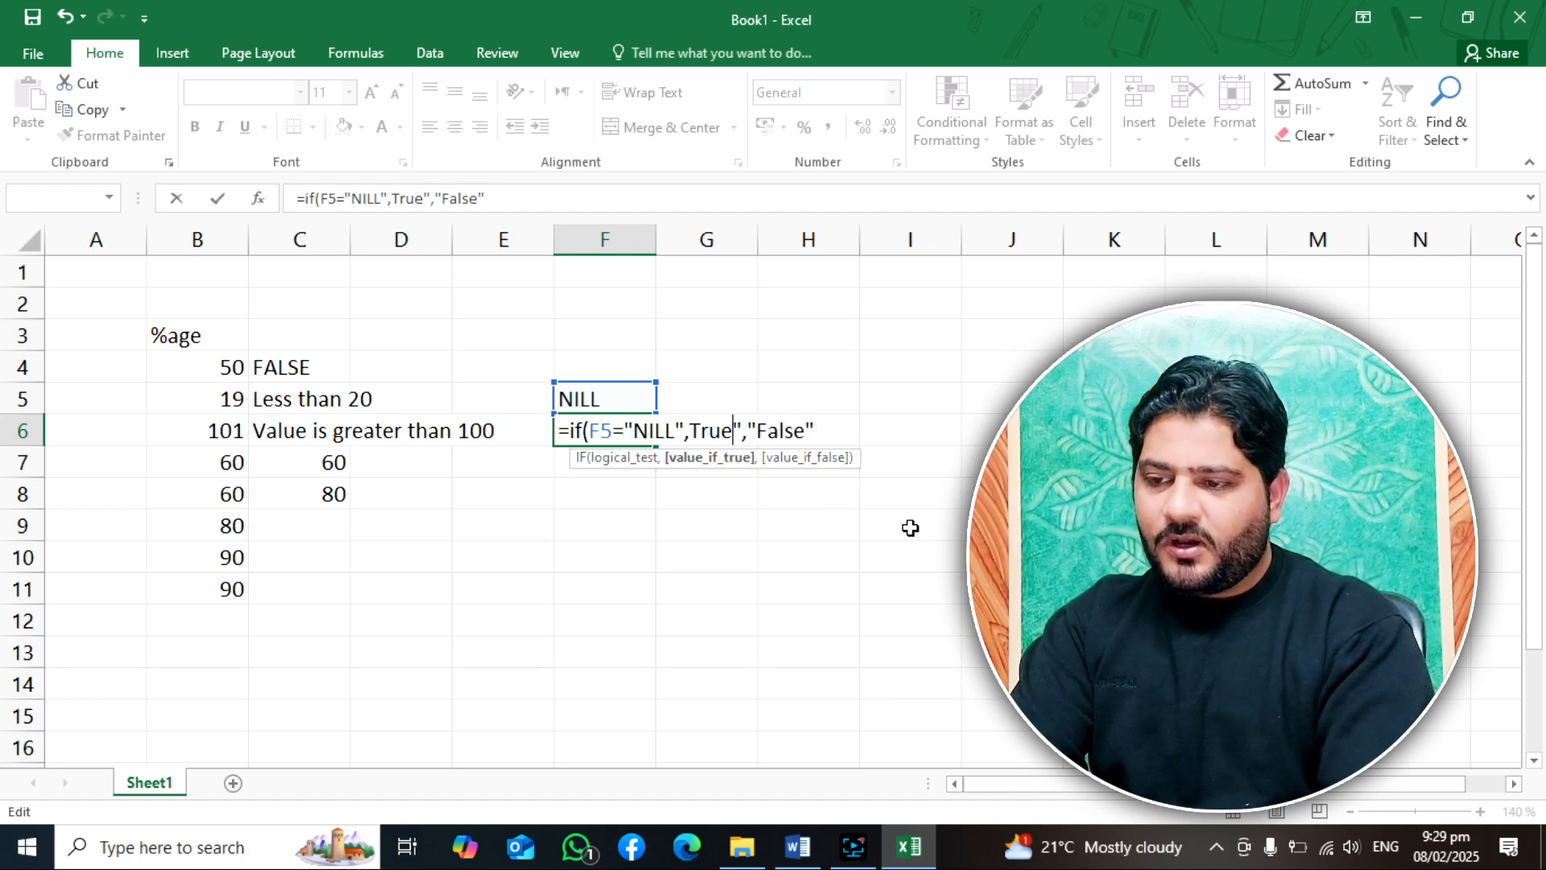
type("\"")
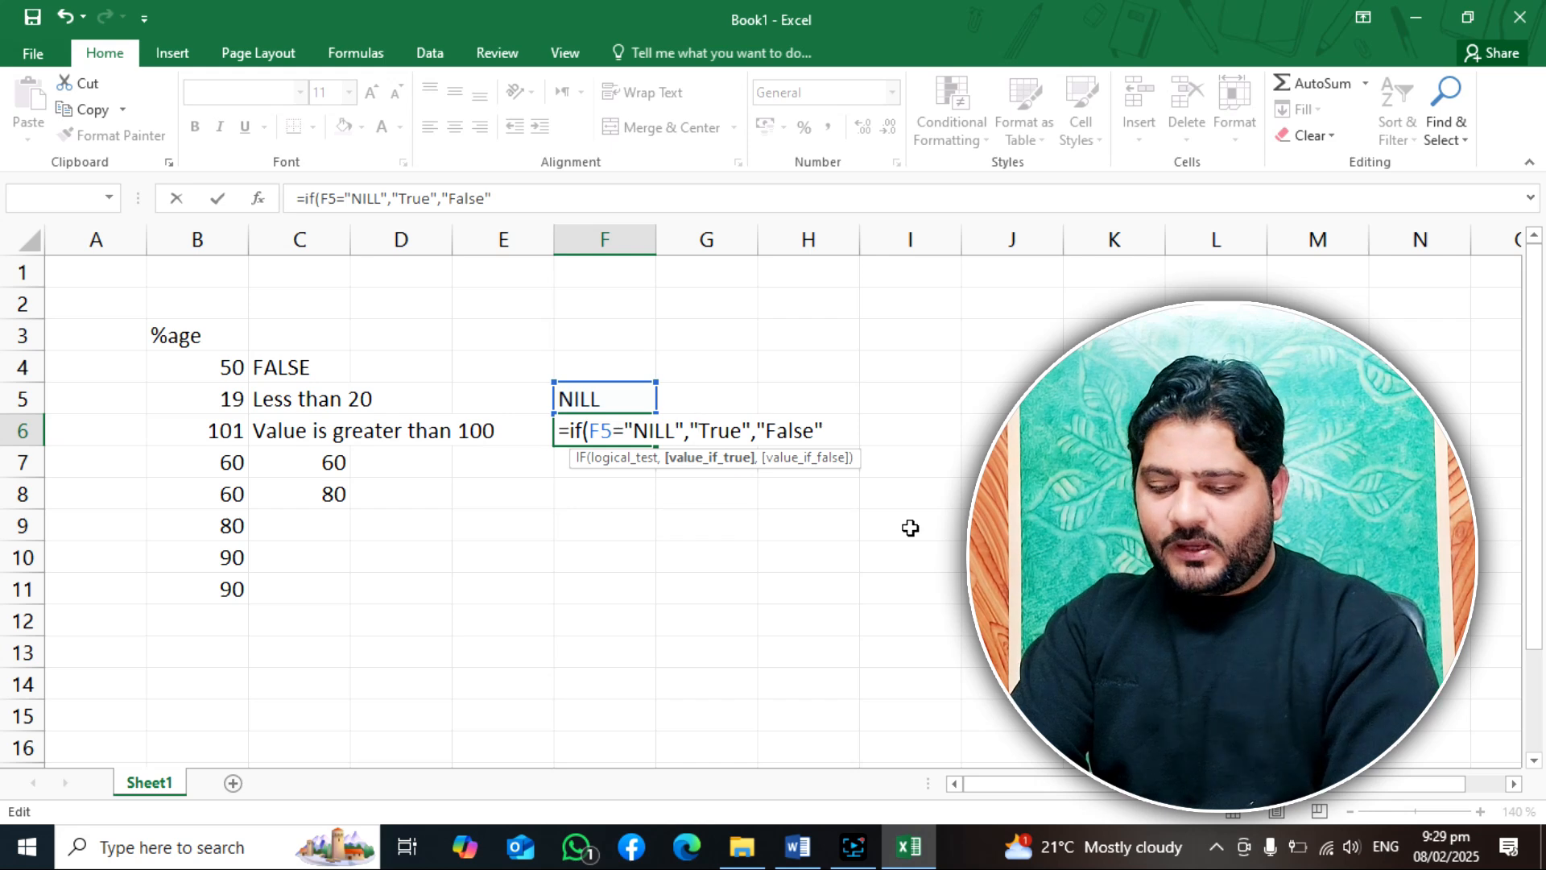
key("Right")
key("Right")
key("Right")
key("Right")
key("Right")
key("Right")
key("Right")
key("Right")
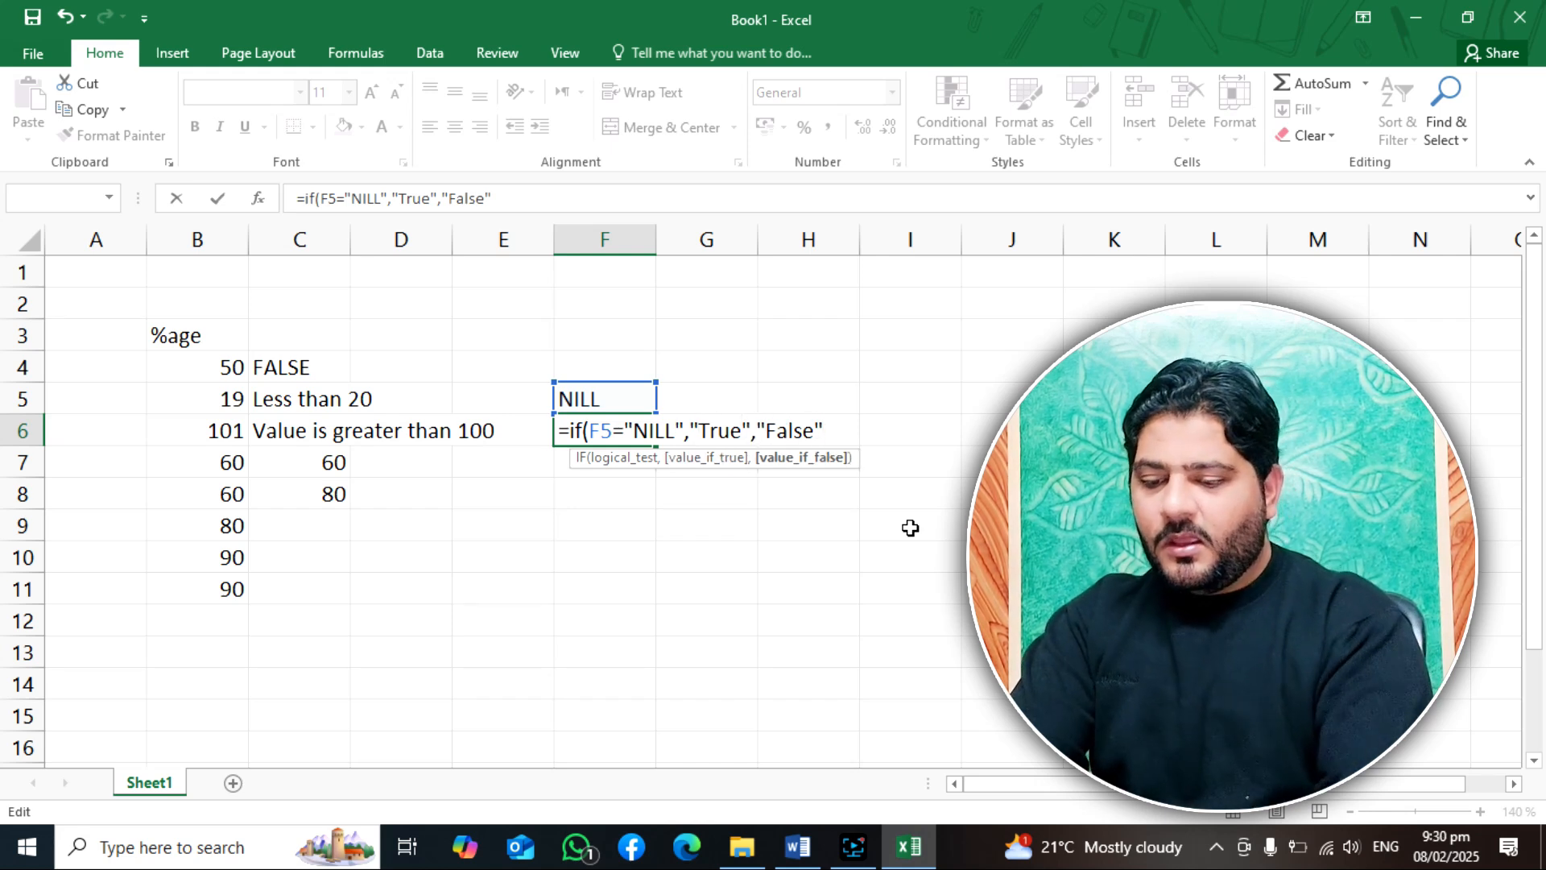
type(")")
key("ctrl+Return")
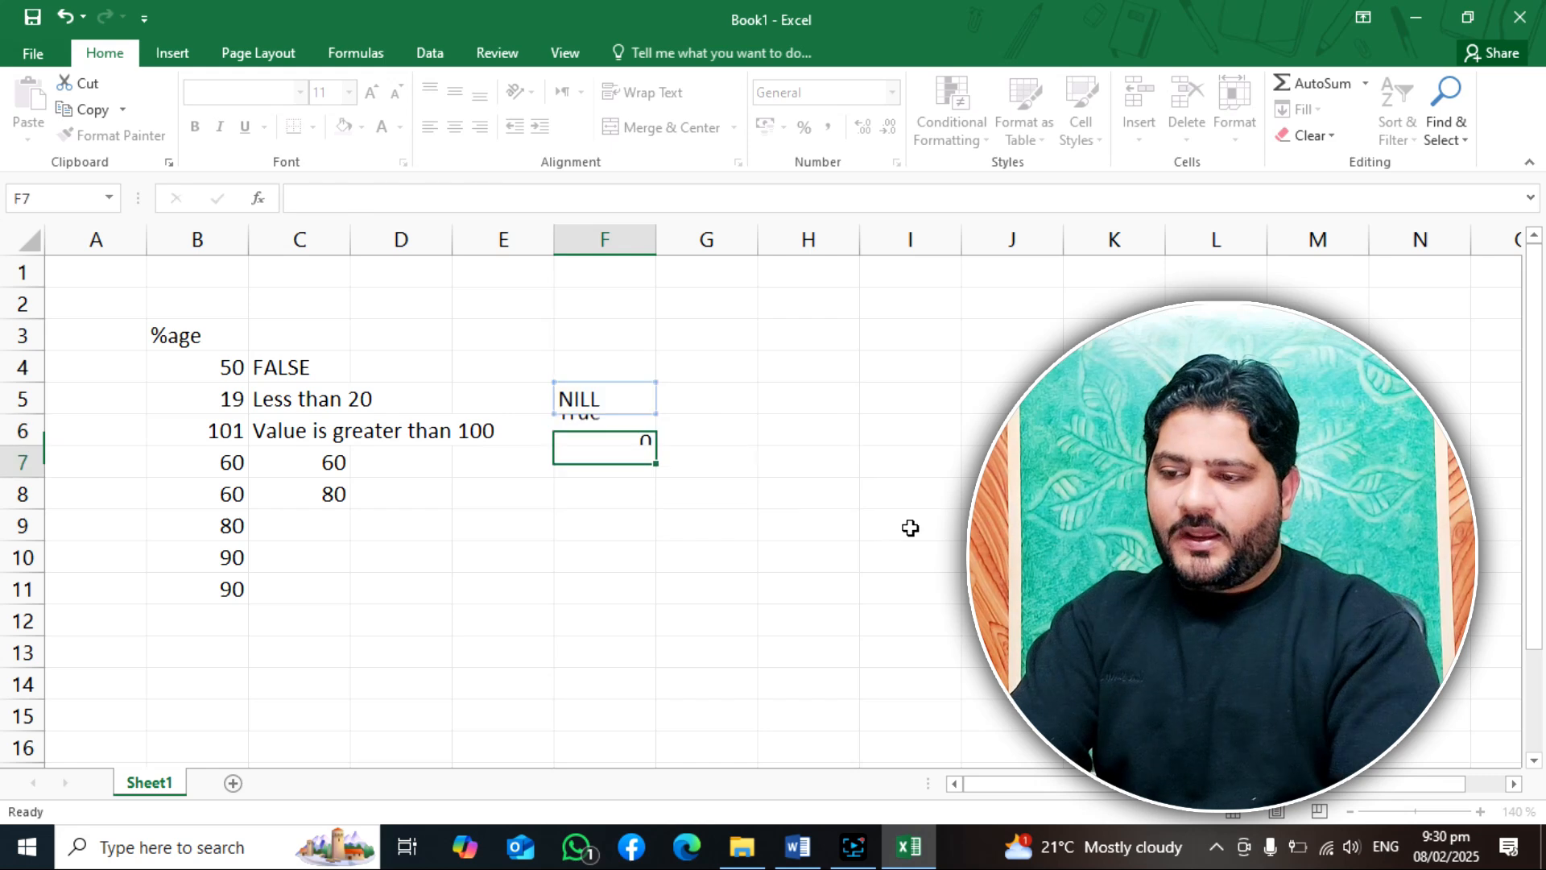
Step: Review the formula in cell F6 and change the text in cell F5 to hanji
left_click(596, 431)
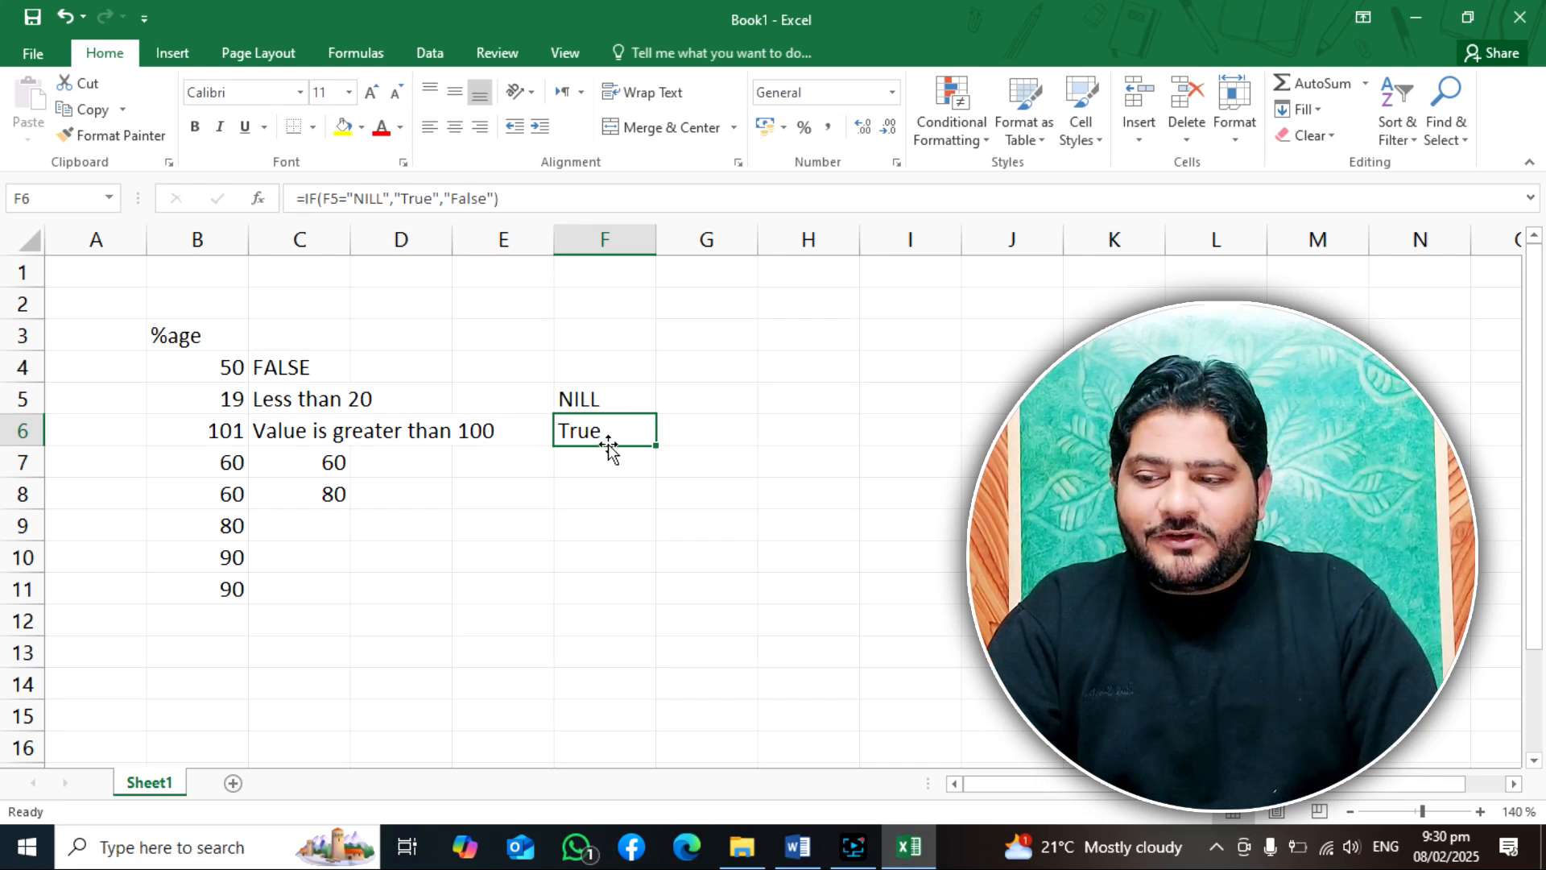
key("Up")
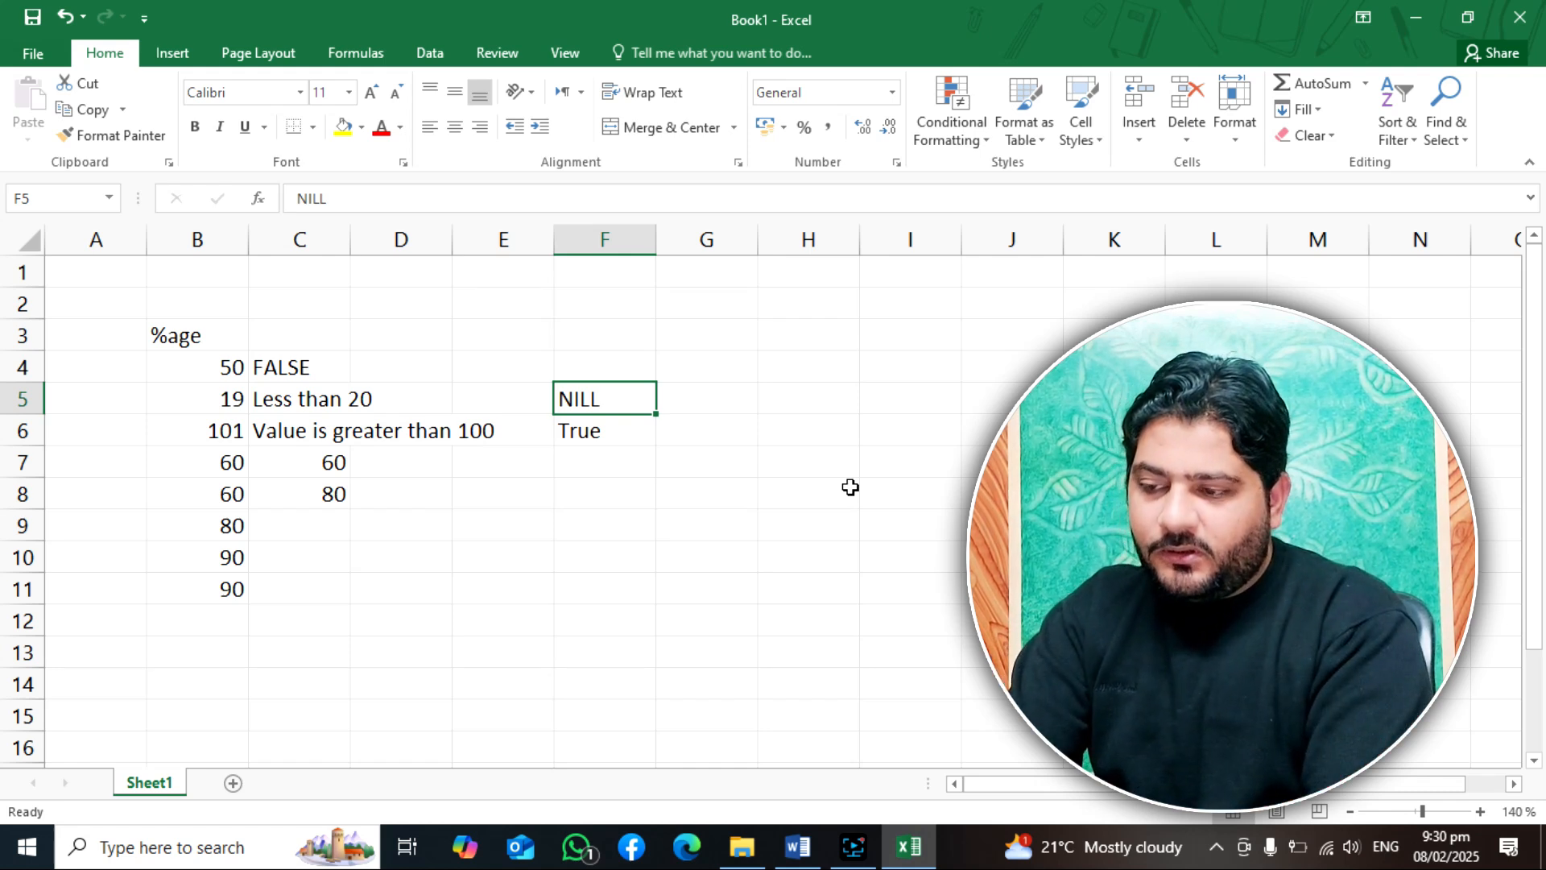
type("hanji")
key("Return")
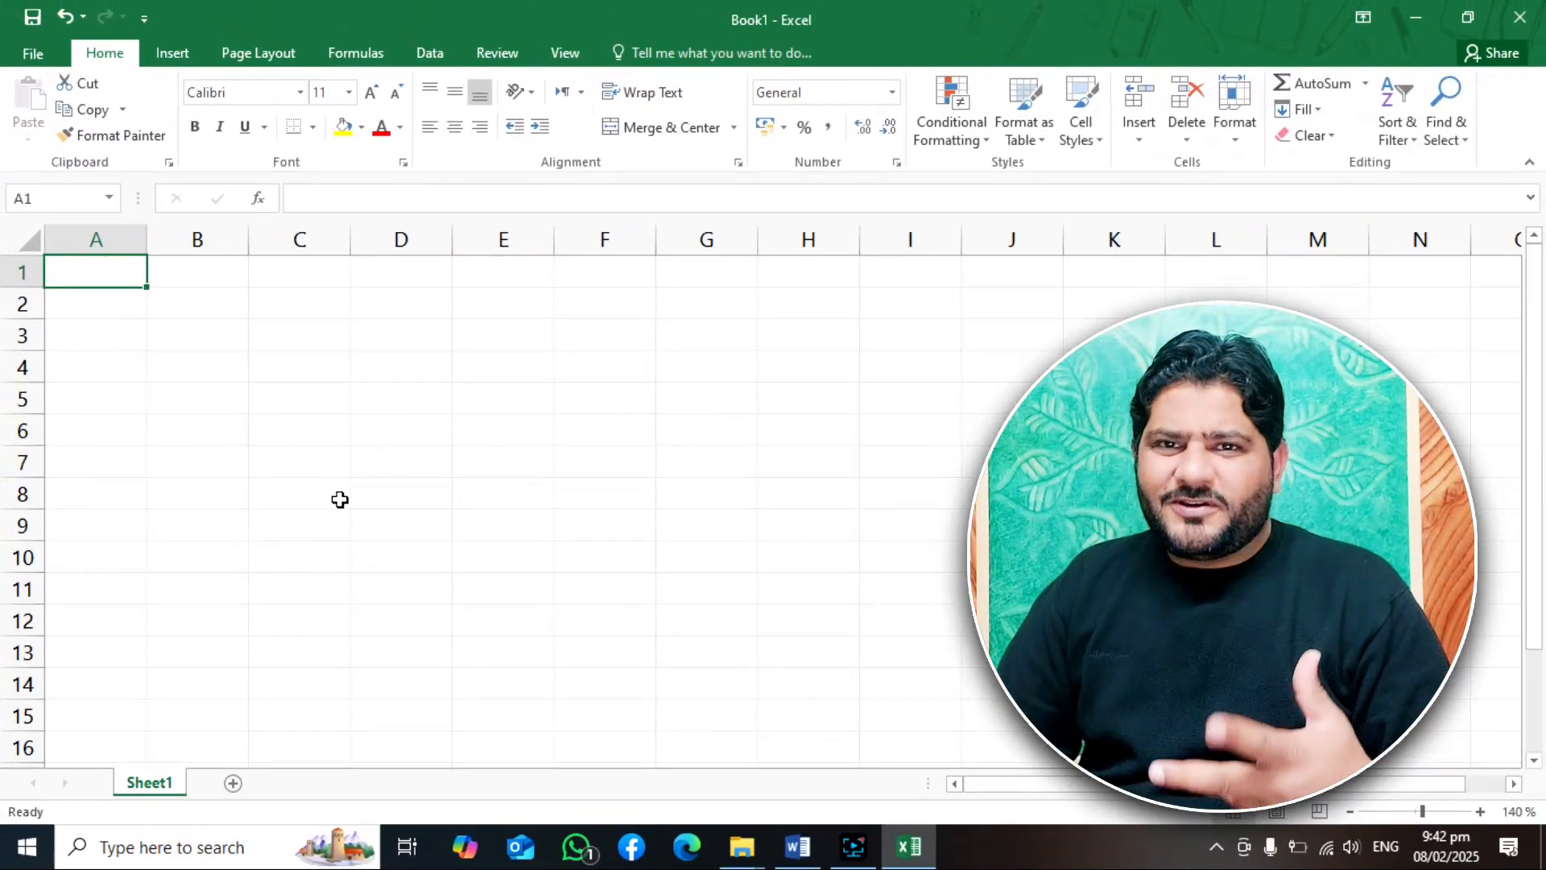
Step: Enter the column headers Students in cell A4 and Marks in cell B4 of the blank sheet
left_click(182, 377)
key("Left")
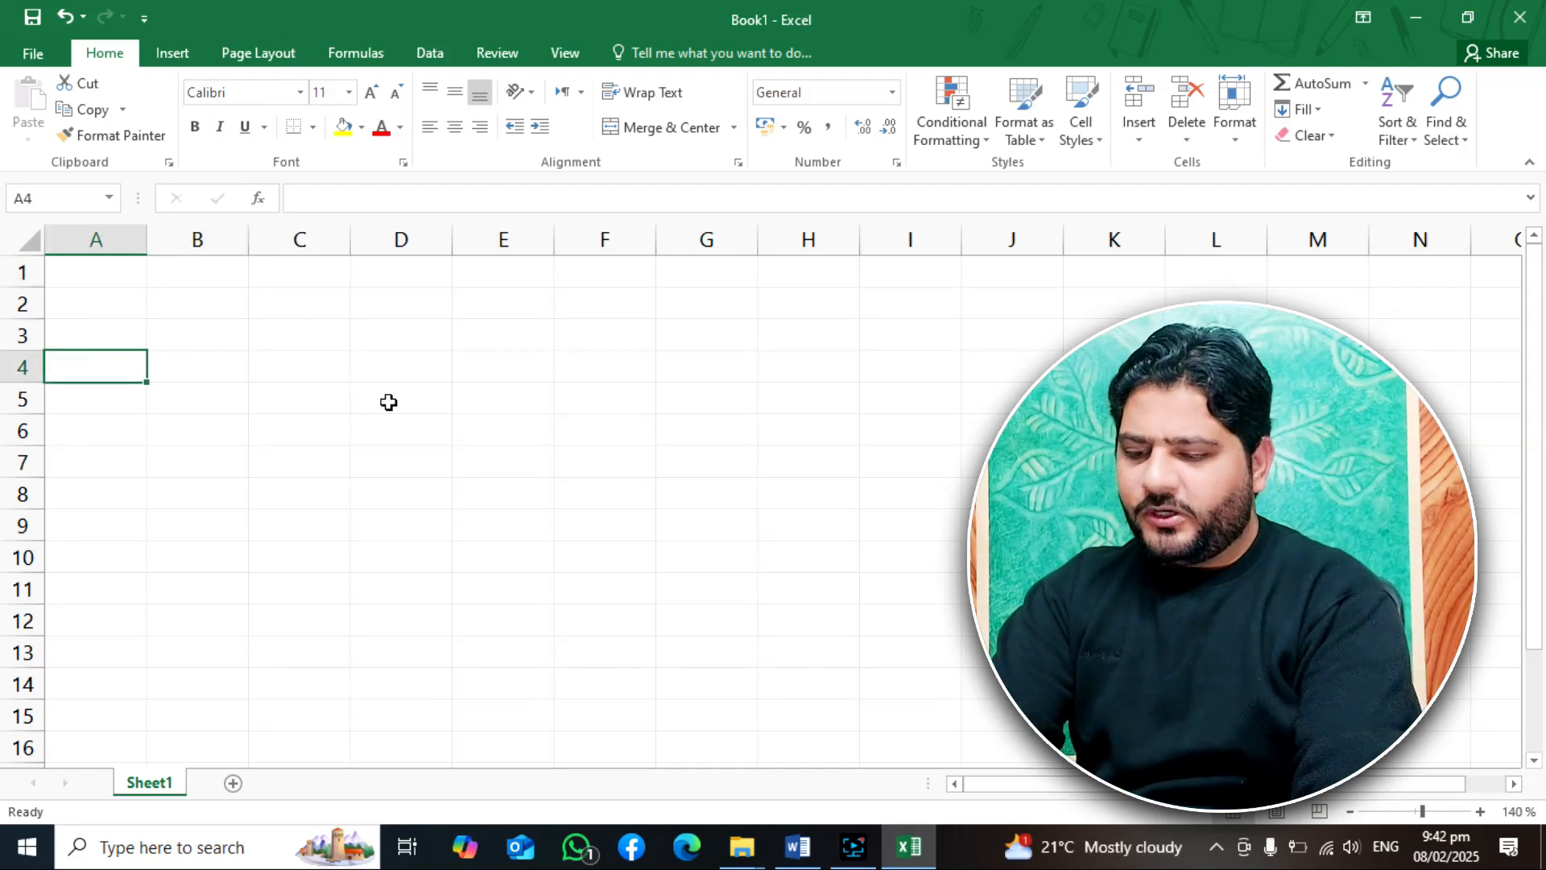
type("Students")
key("Tab")
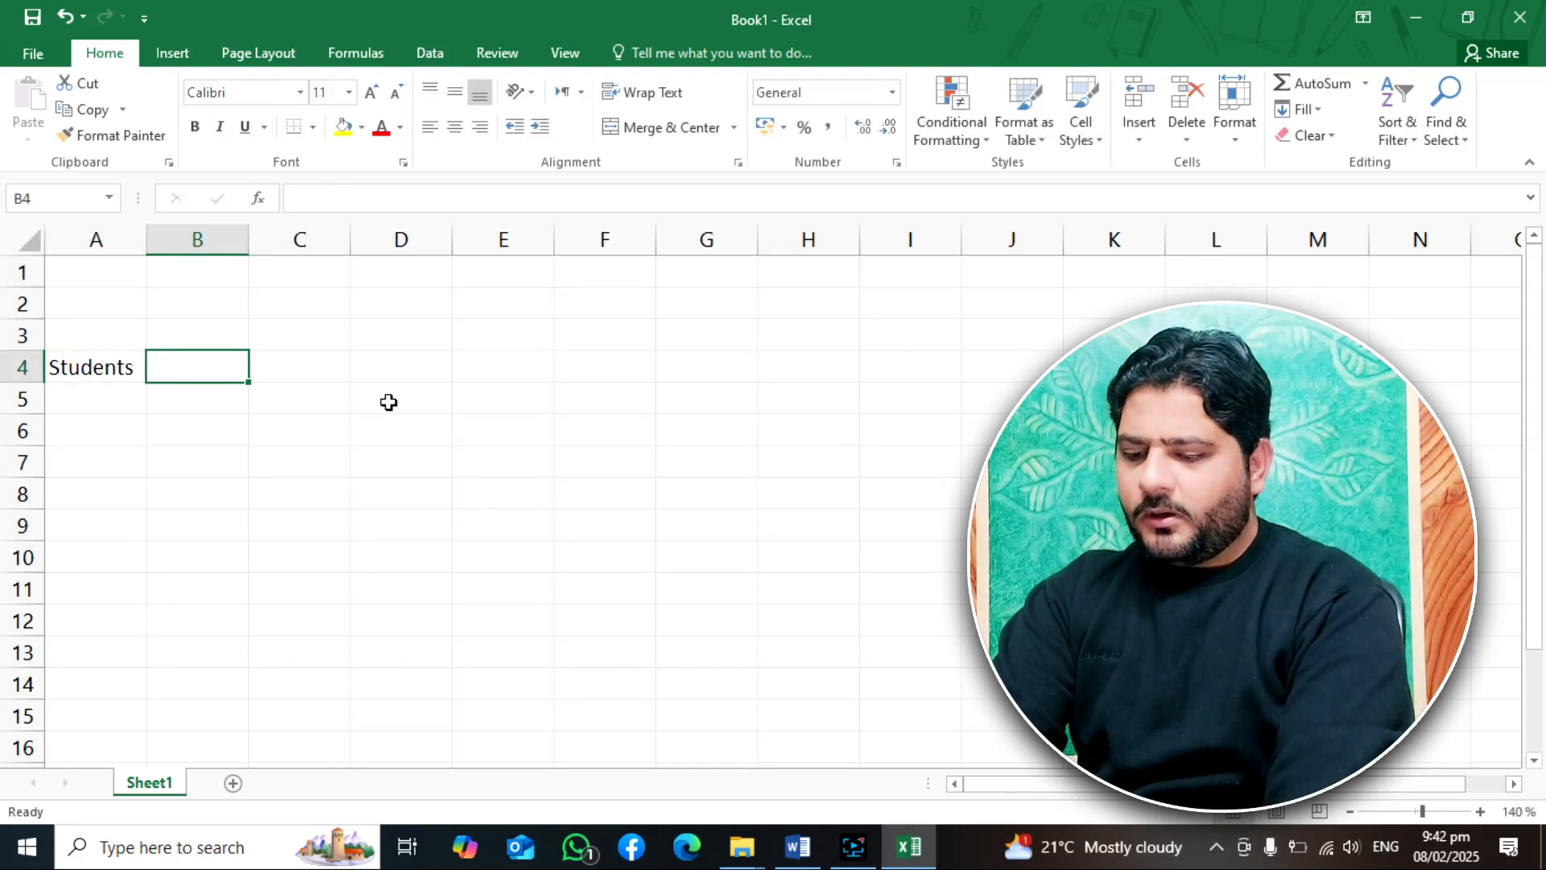
type("%age")
key("BackSpace")
key("BackSpace")
key("BackSpace")
key("BackSpace")
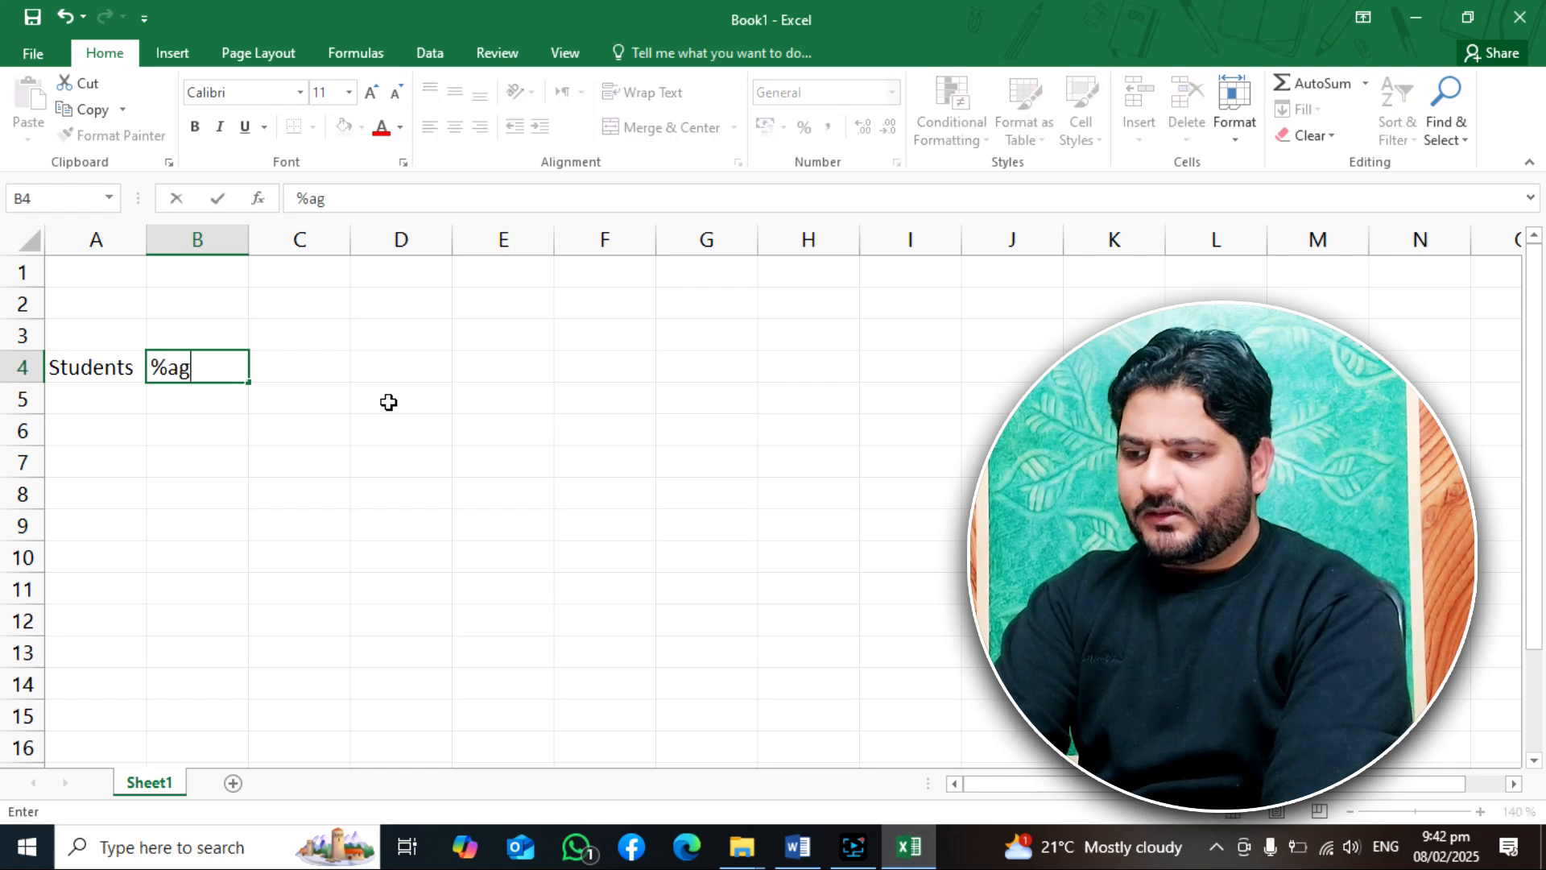
type("Marks")
key("Return")
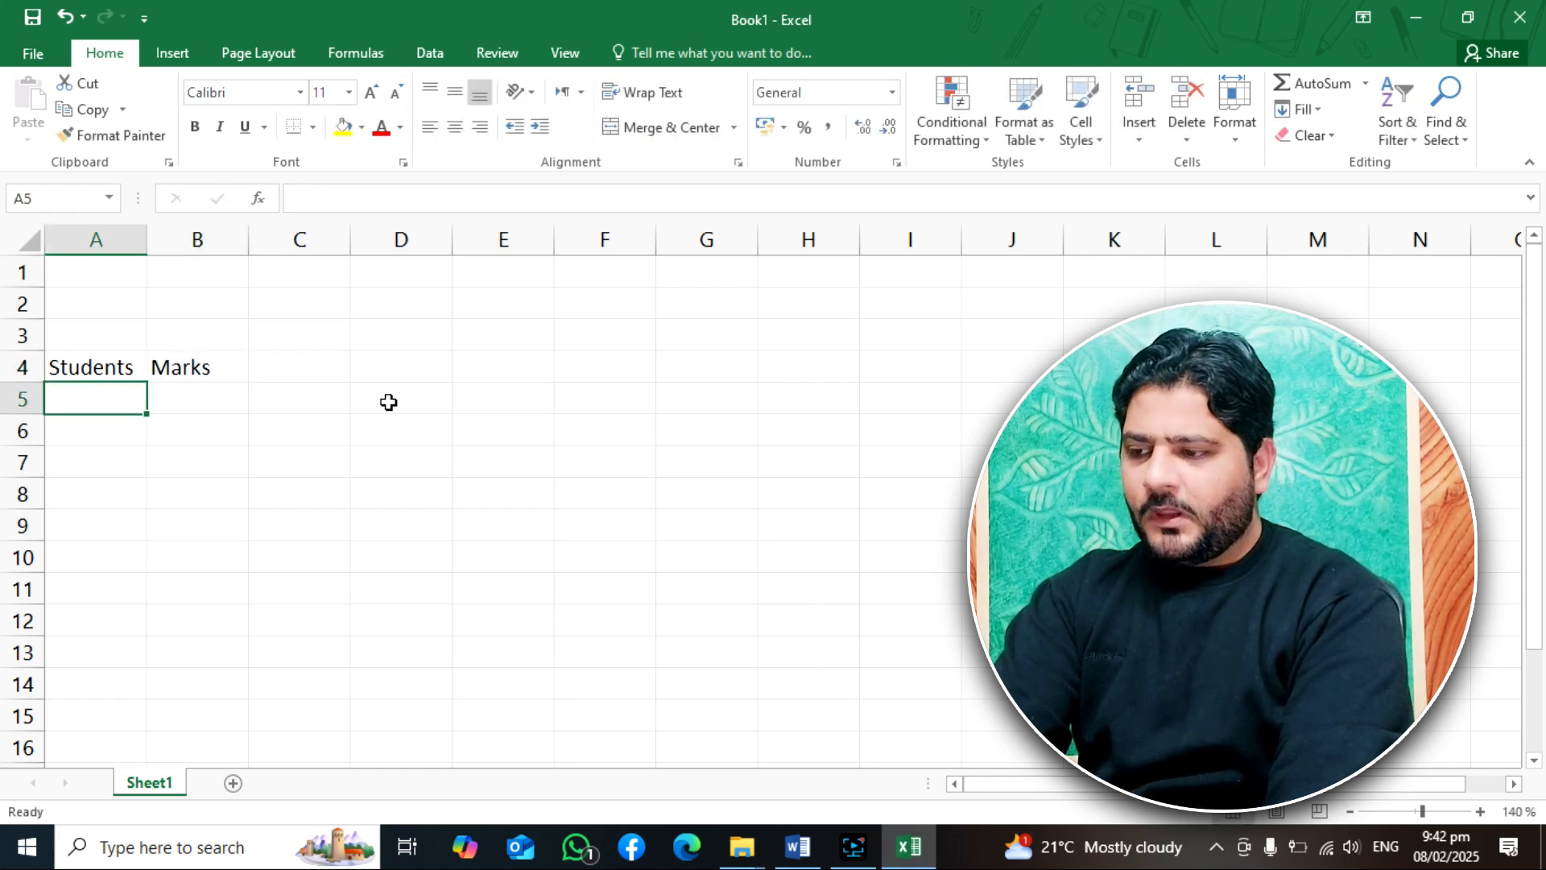
Step: Enter the four students' first names in cells A5 to A8 under the Students header
type("ali")
key("Return")
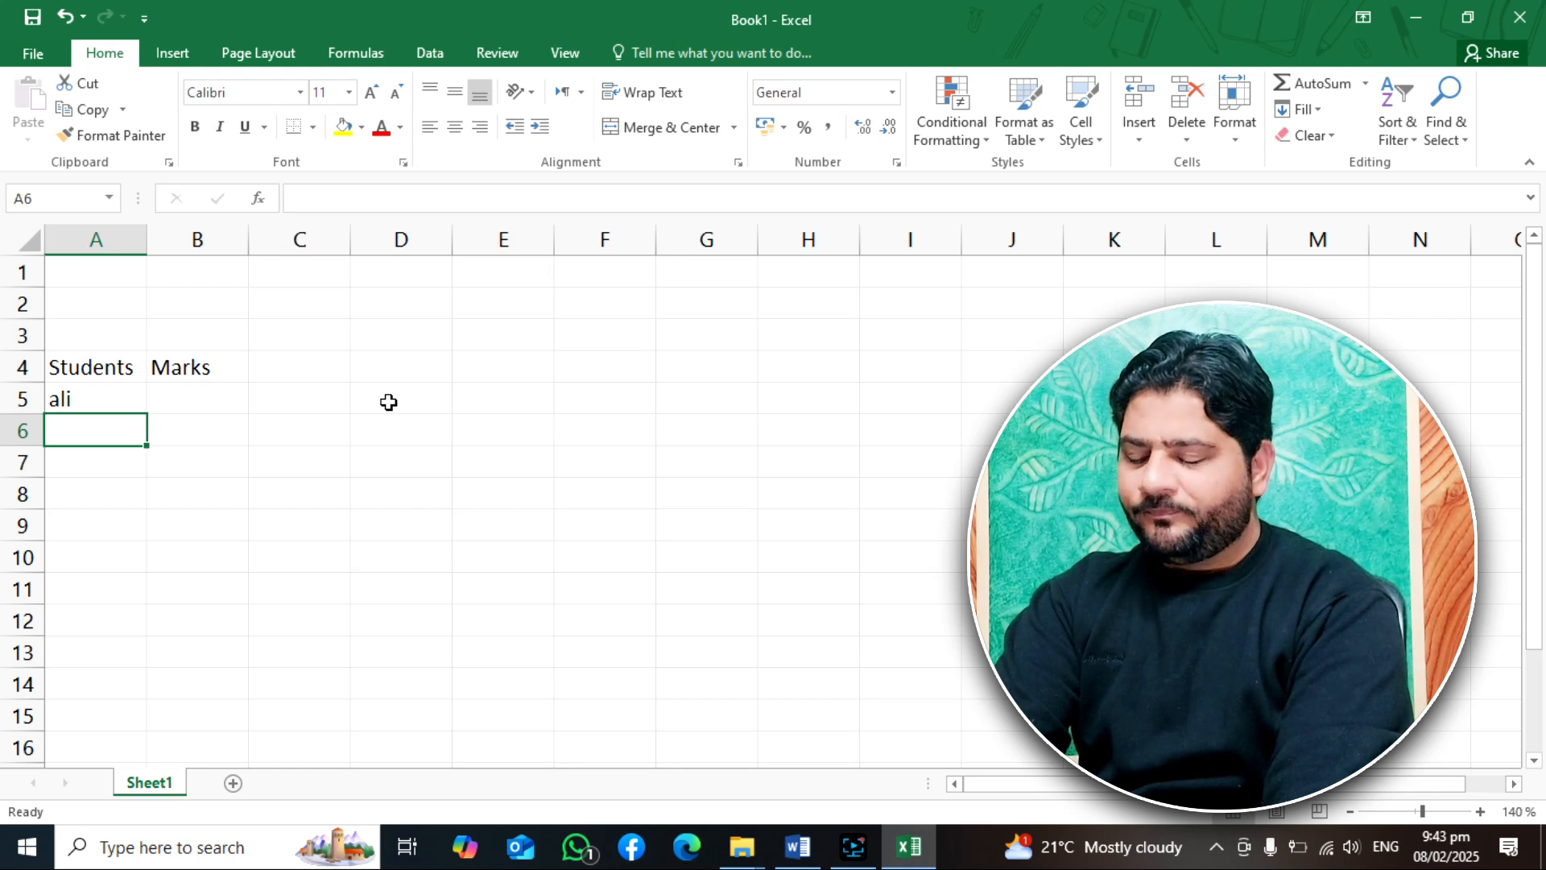
type("zainab")
key("Return")
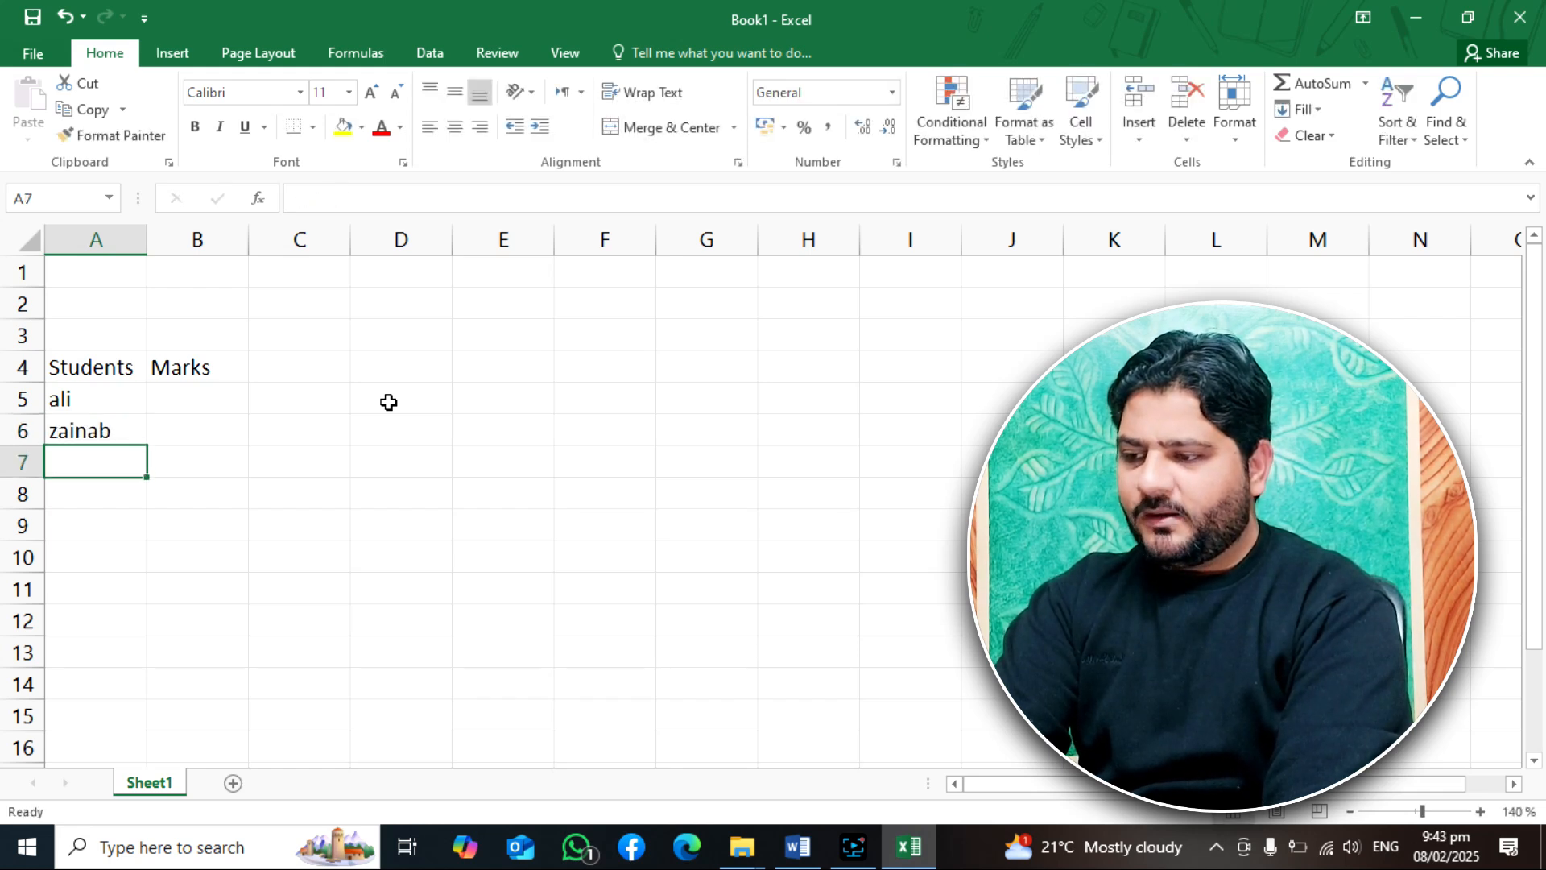
type("faisal")
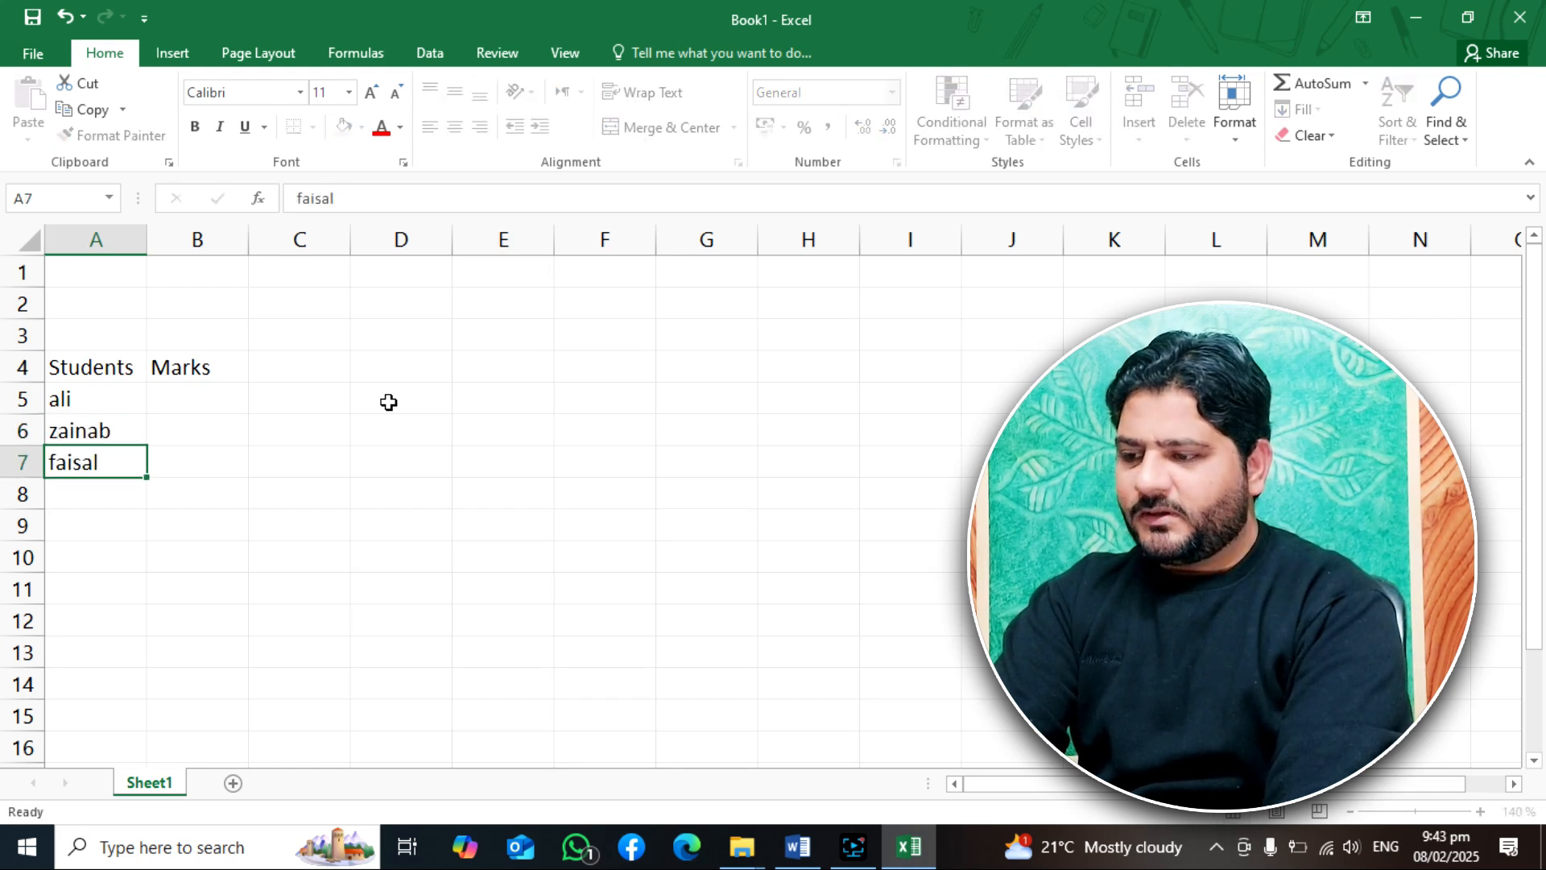
key("Return")
type("talha")
key("Return")
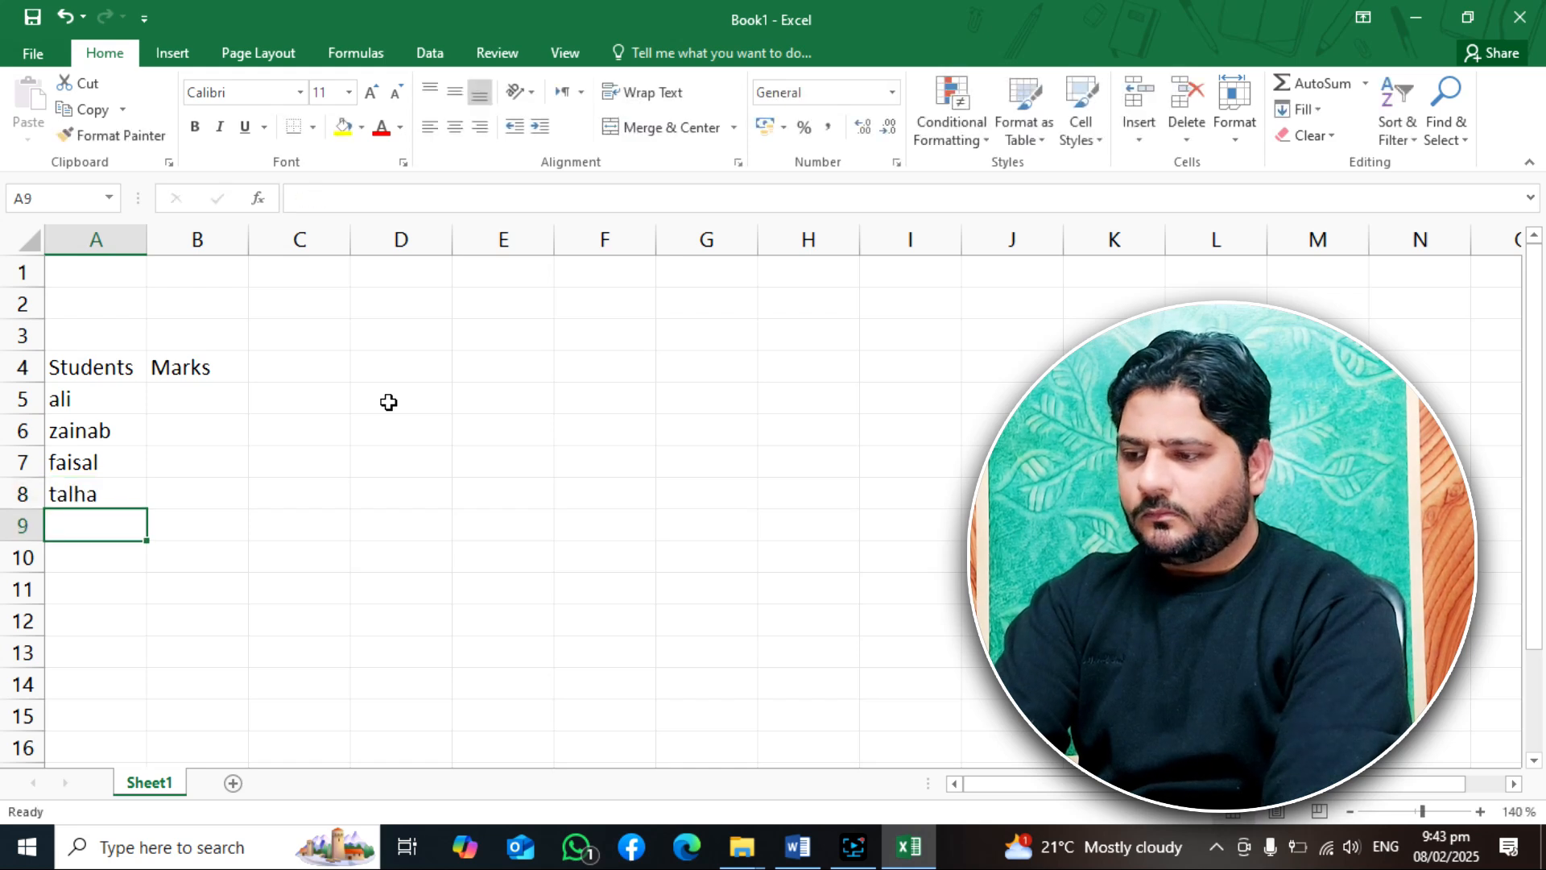
Step: Enter the marks 90, 80, 95 and 70 in cells B5 to B8
key("Up")
key("Up")
key("Right")
key("Up")
key("Up")
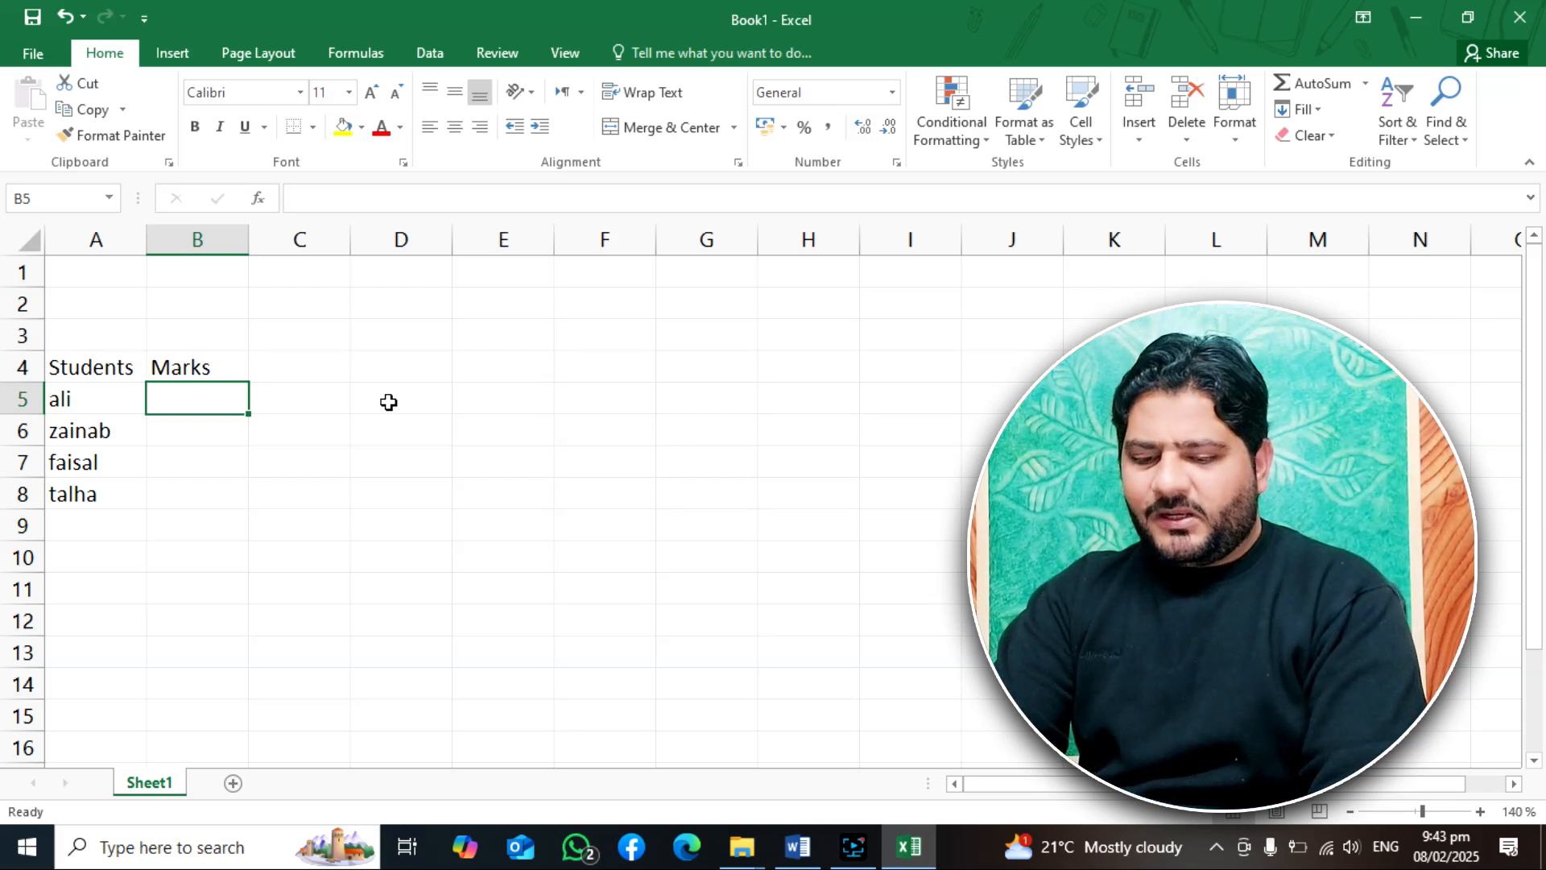
type("90")
key("Return")
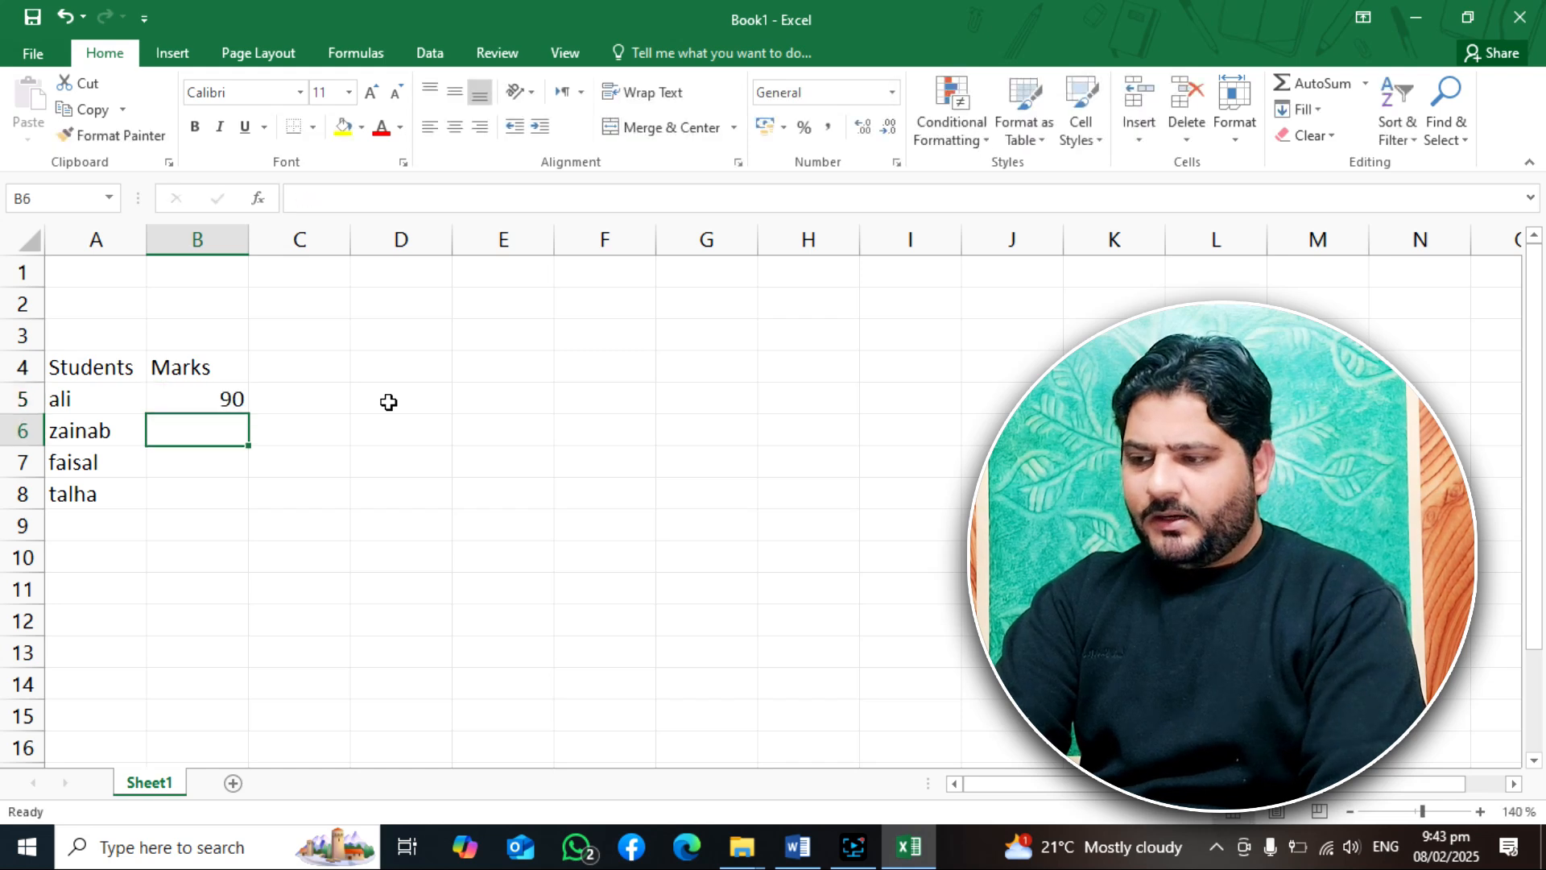
type("80")
key("Return")
type("95")
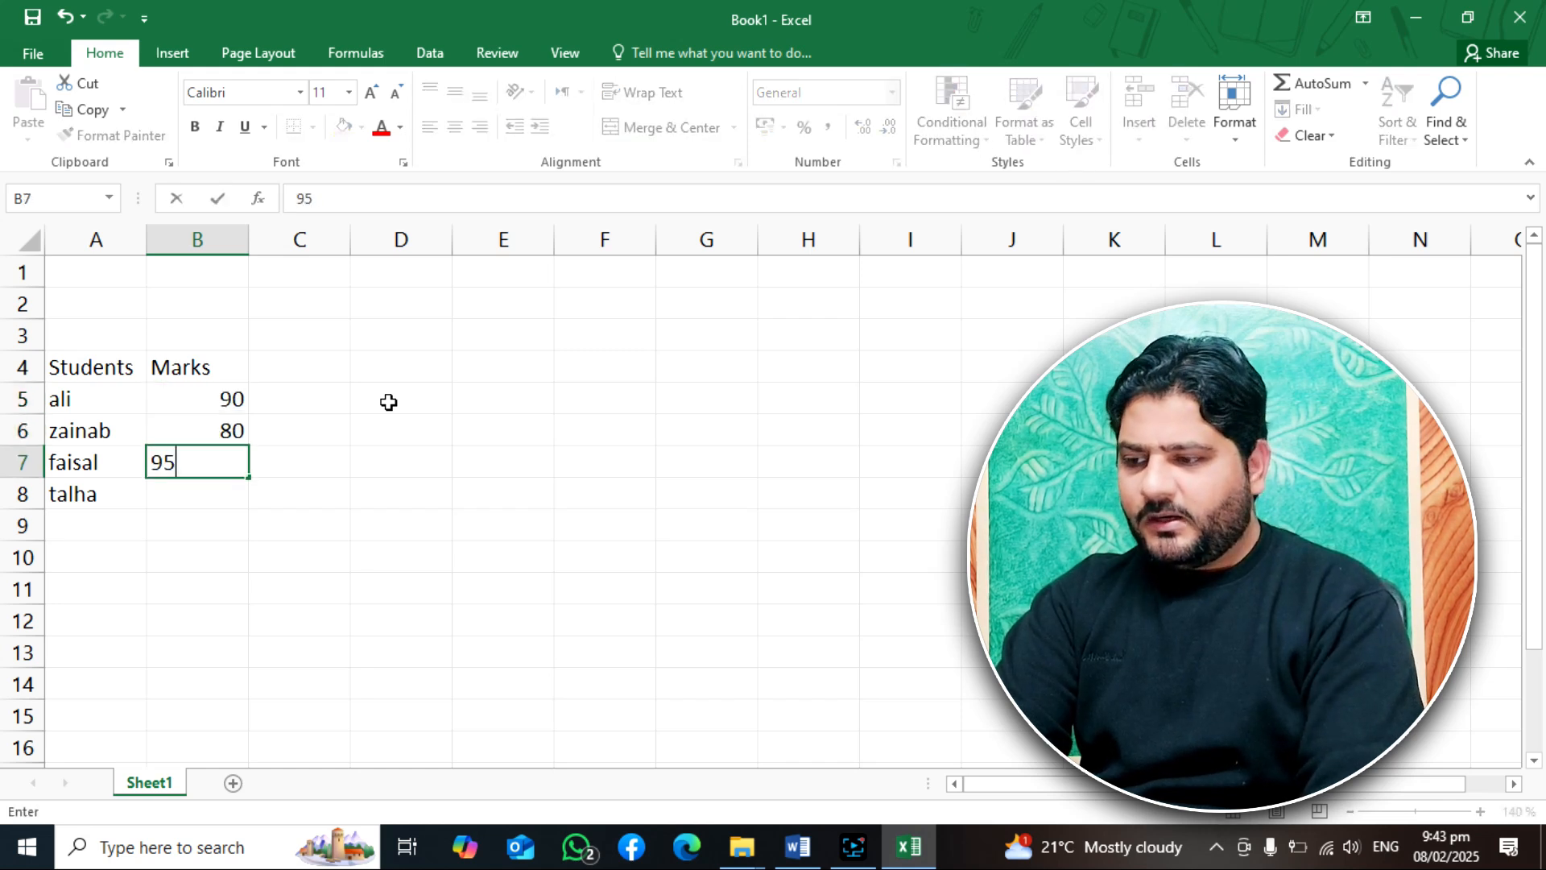
key("Return")
type("70")
Step: Change the fourth student's mark in cell B8 to 30
key("Right")
key("Up")
key("Left")
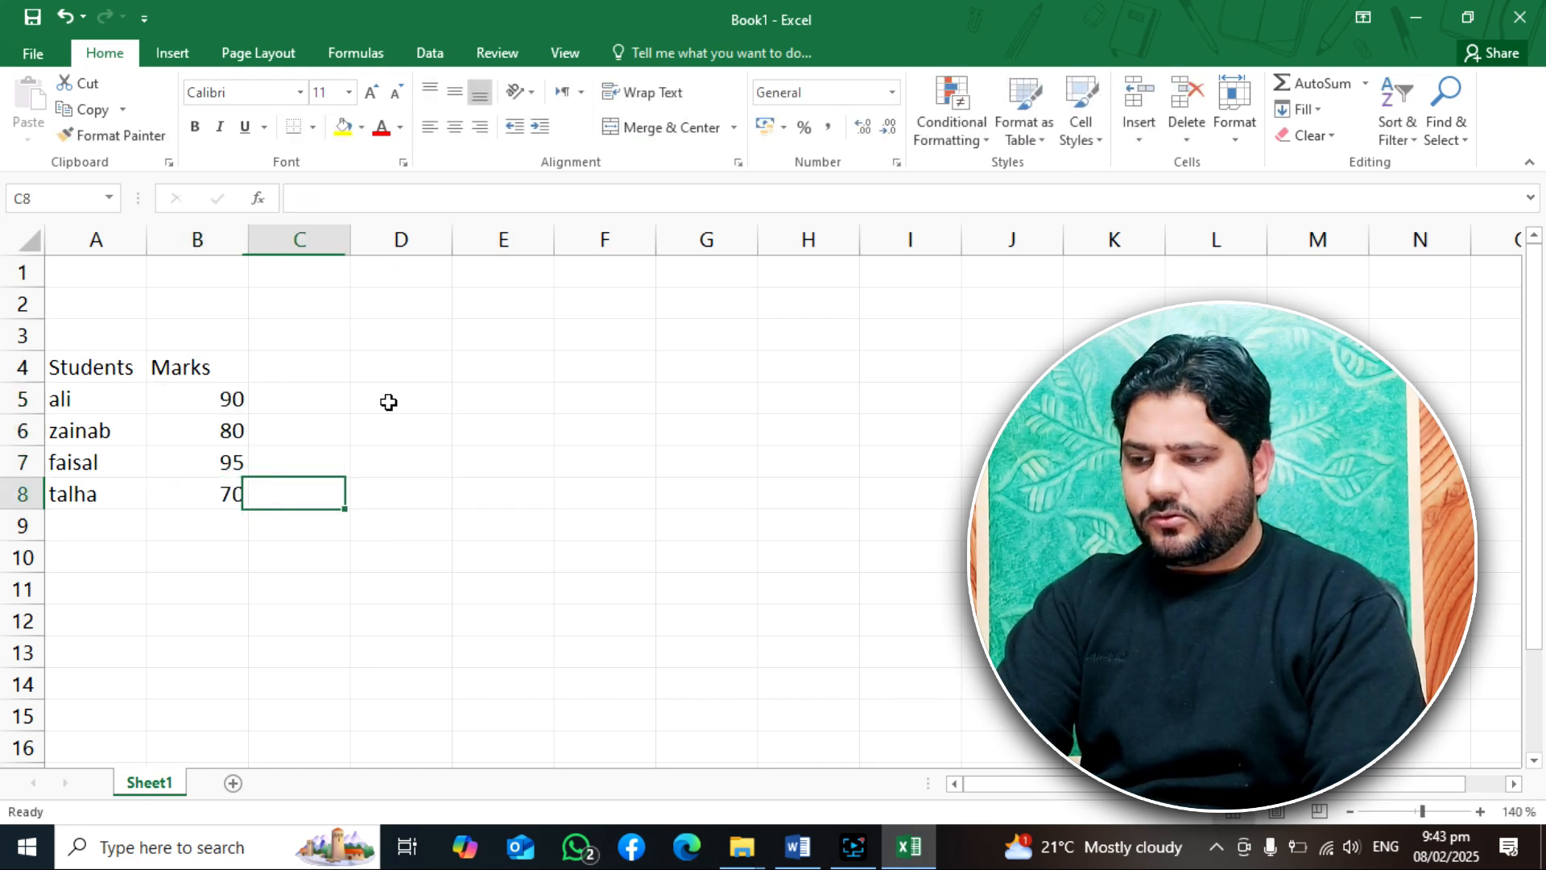
key("Down")
type("30")
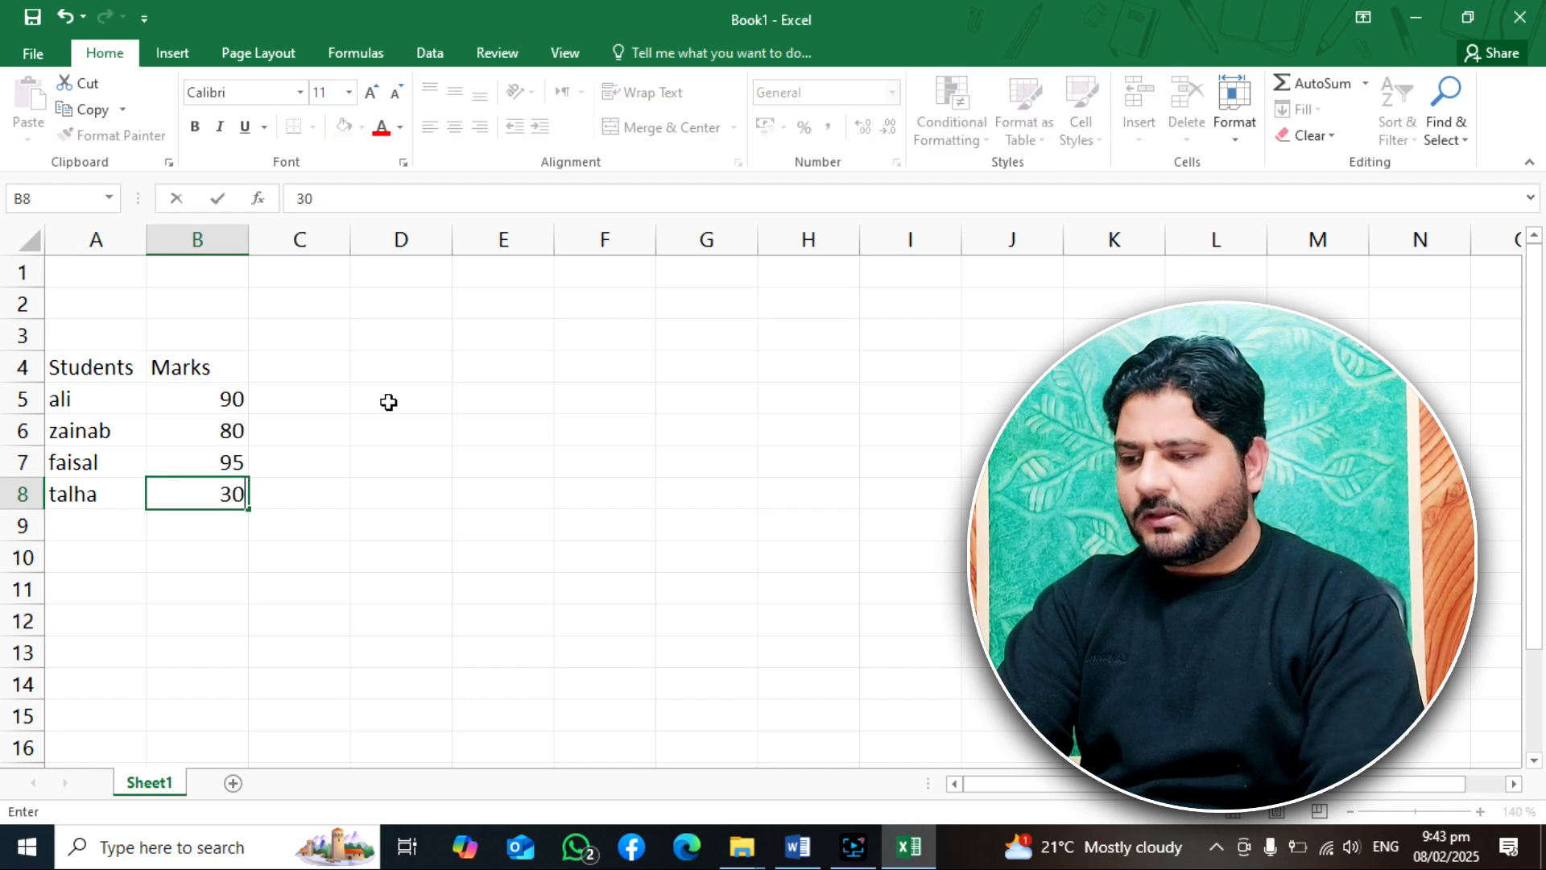
Step: Enter the column header Pass/Fail in cell C4, beside the Marks header
key("Tab")
key("Right")
key("Up")
key("Up")
key("Up")
key("Left")
key("Up")
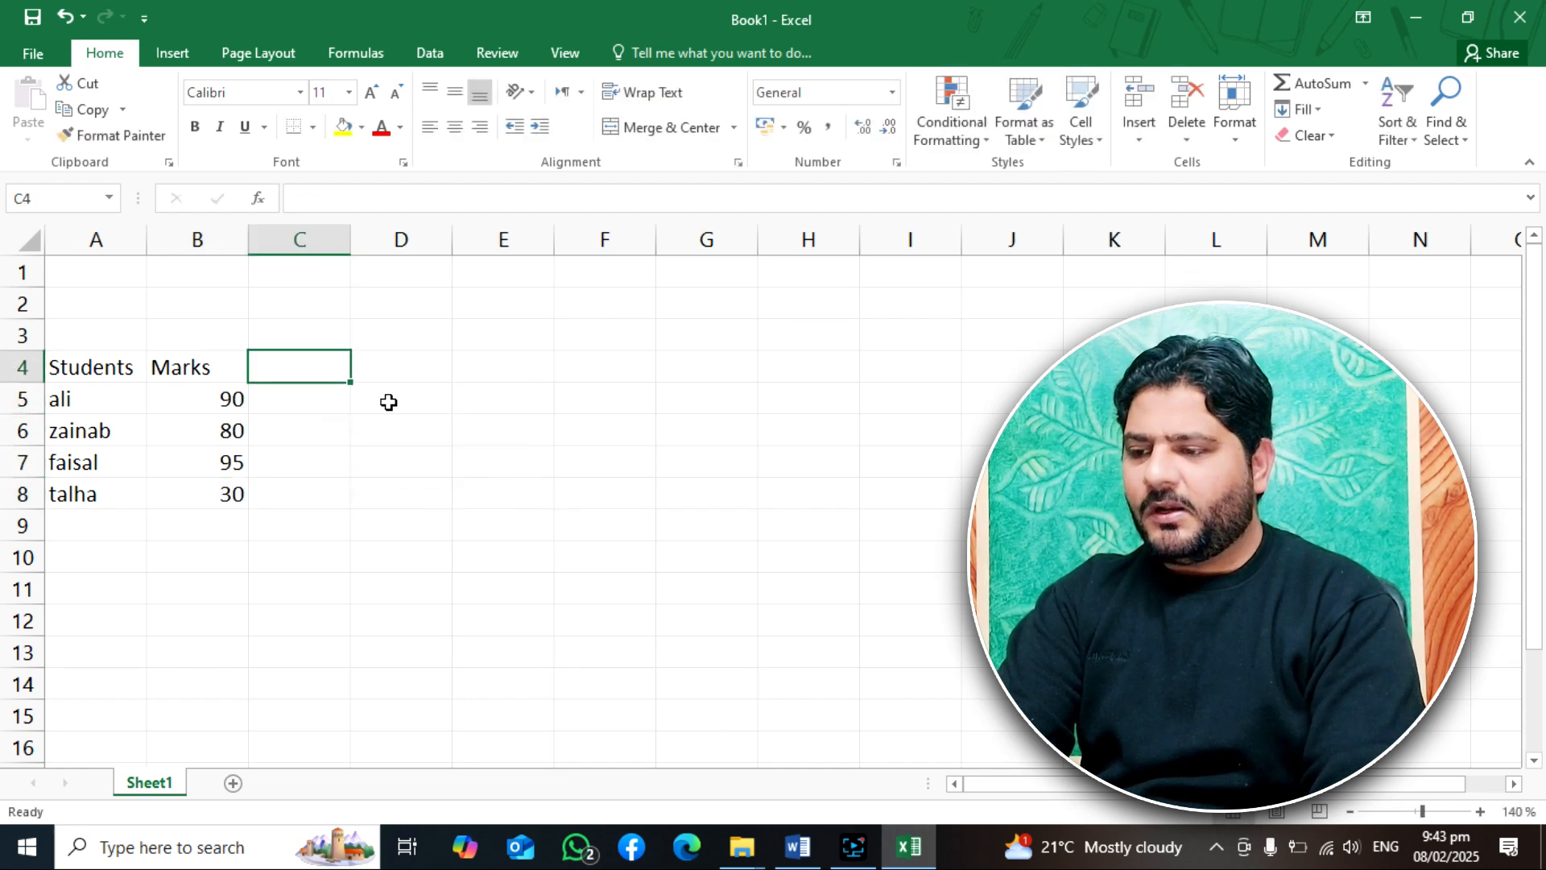
type("Pass/")
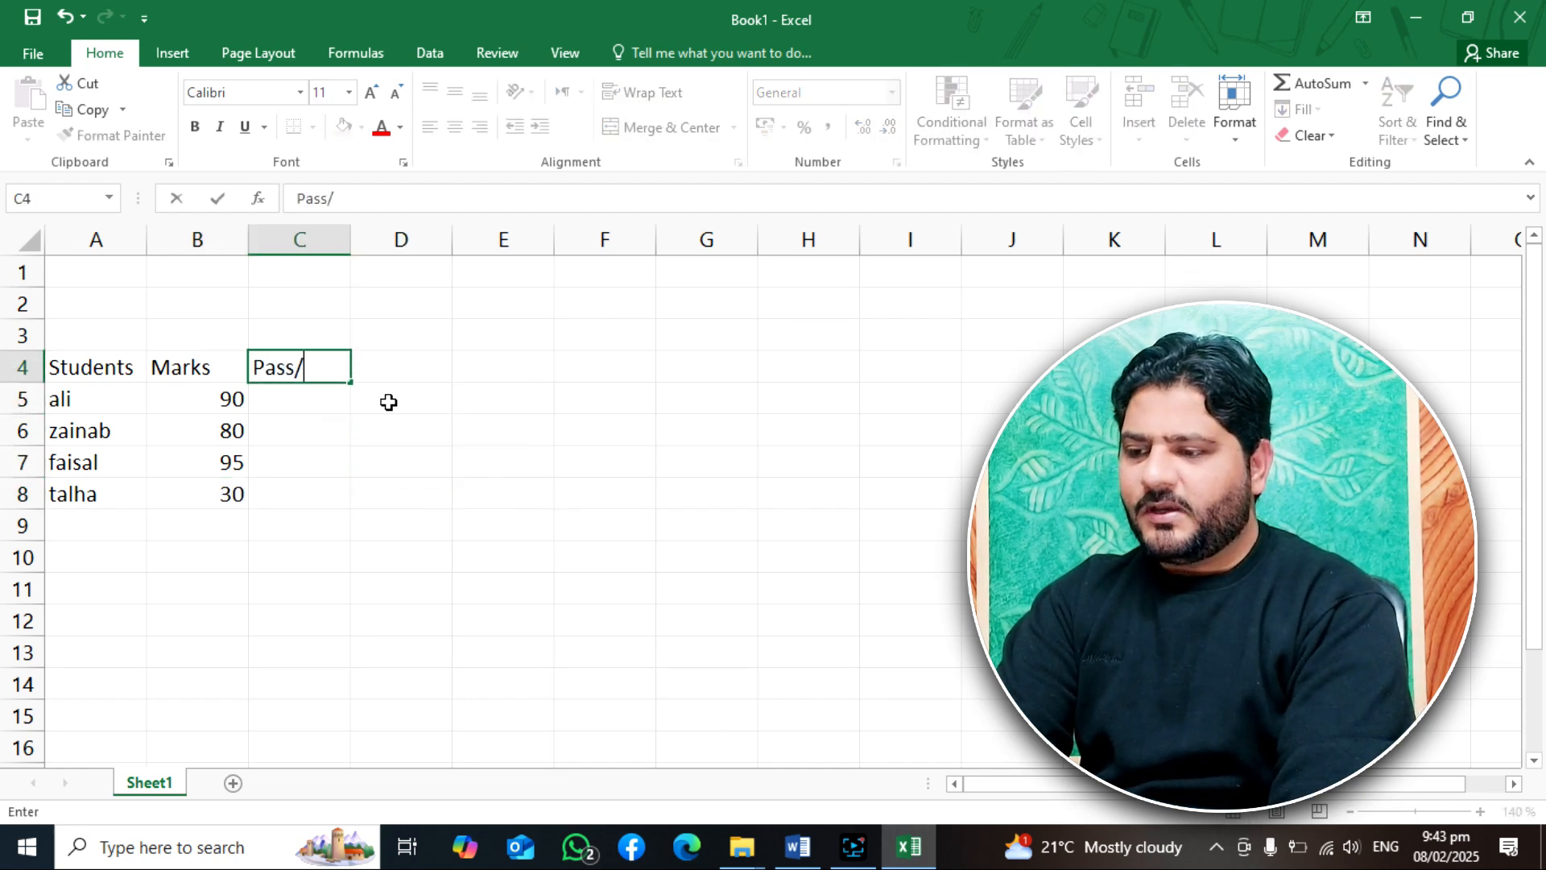
type("Fail")
key("Return")
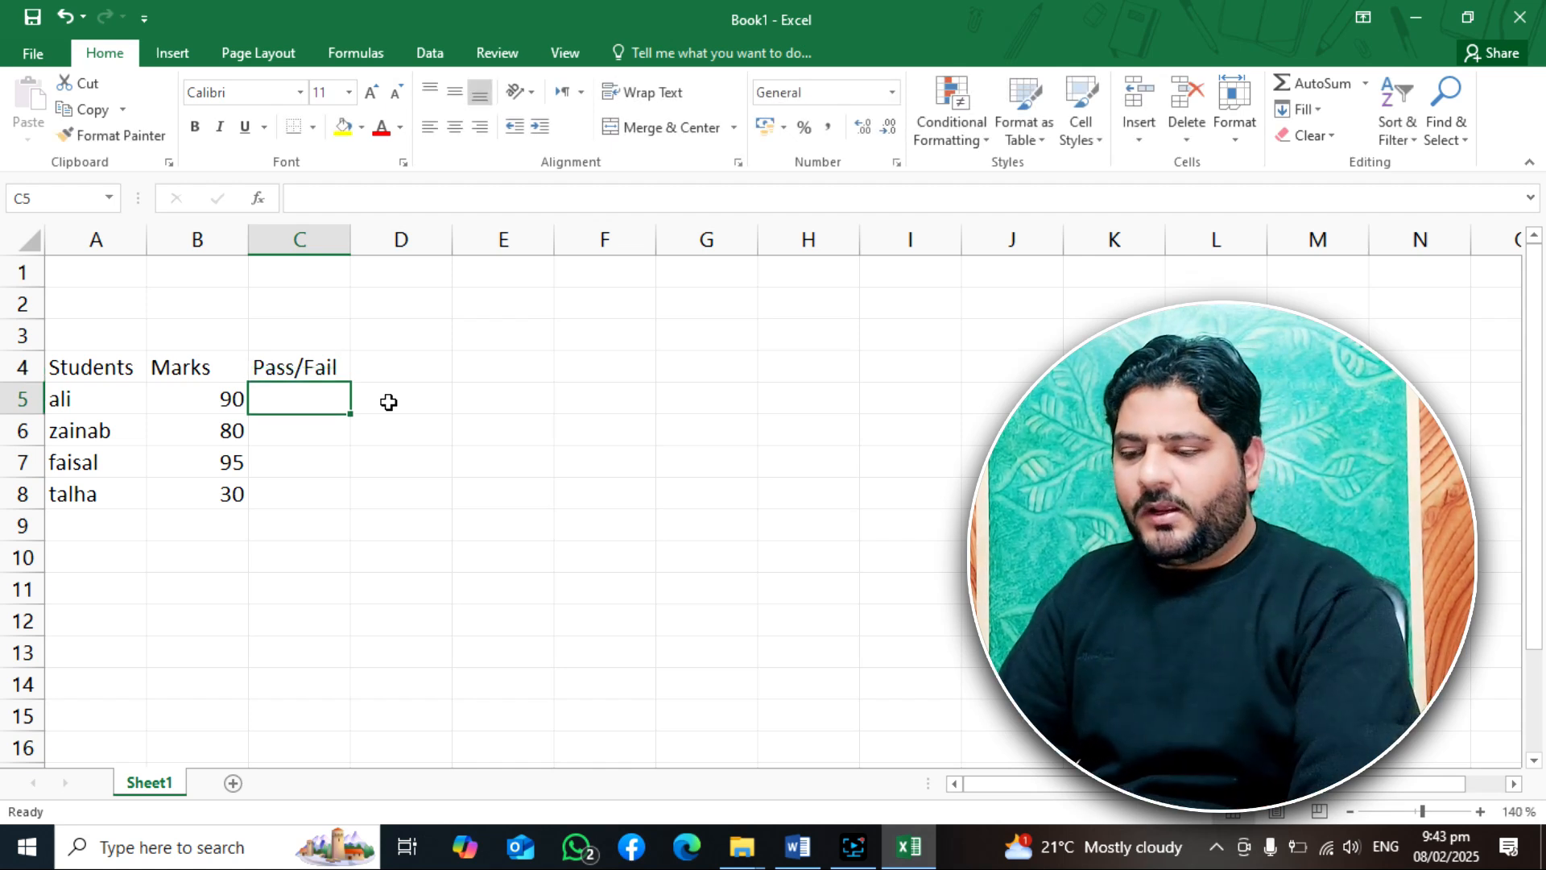
Step: Start an IF formula in cell C5 that tests whether the mark in B5 is greater than 50
type("=if")
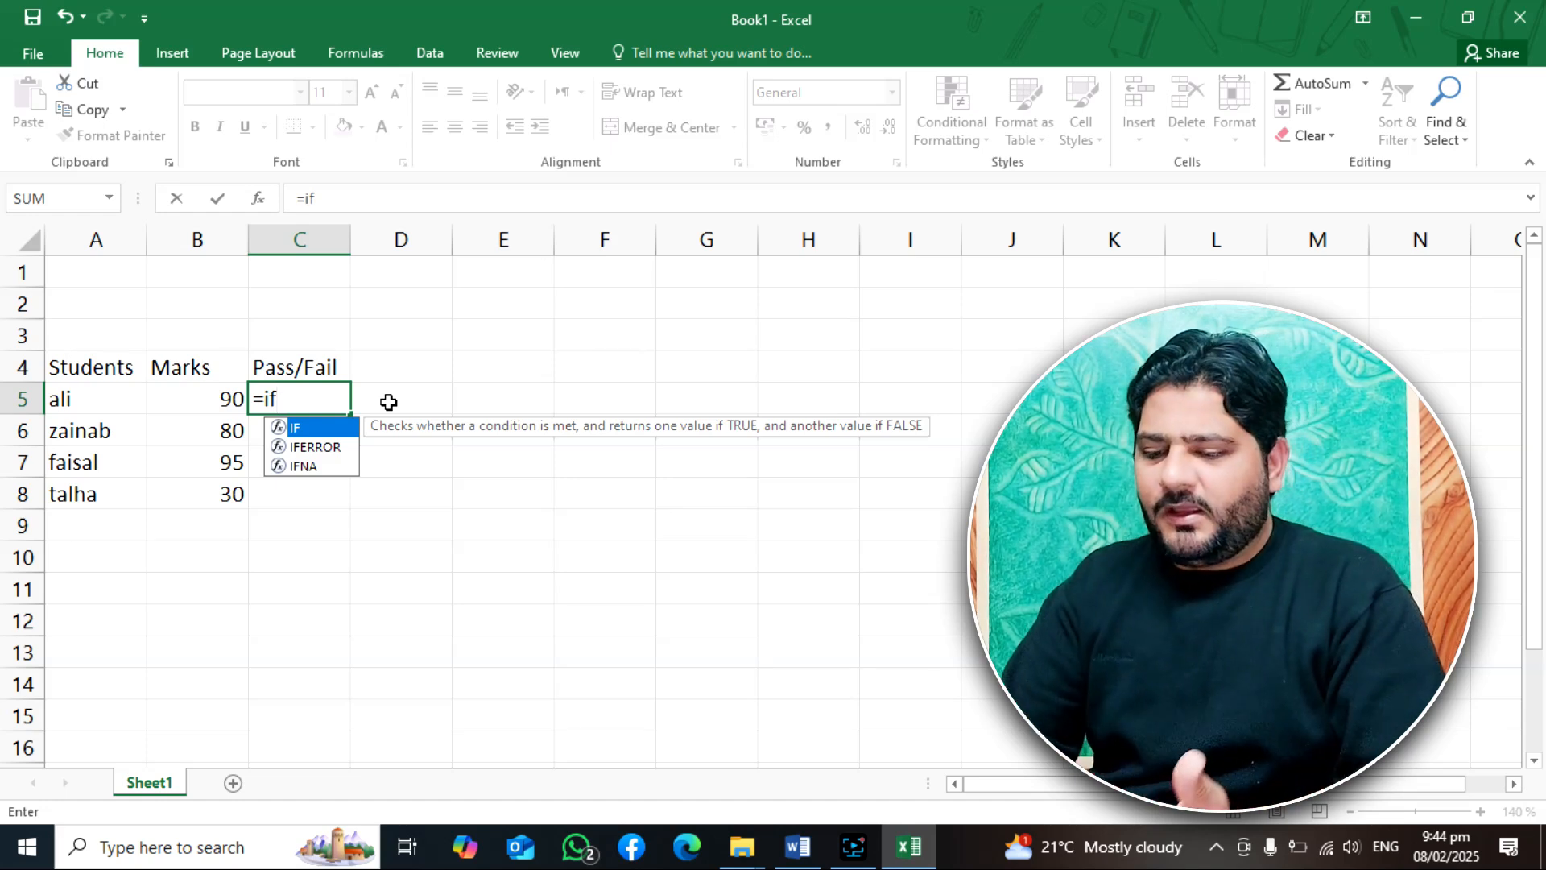
type("(")
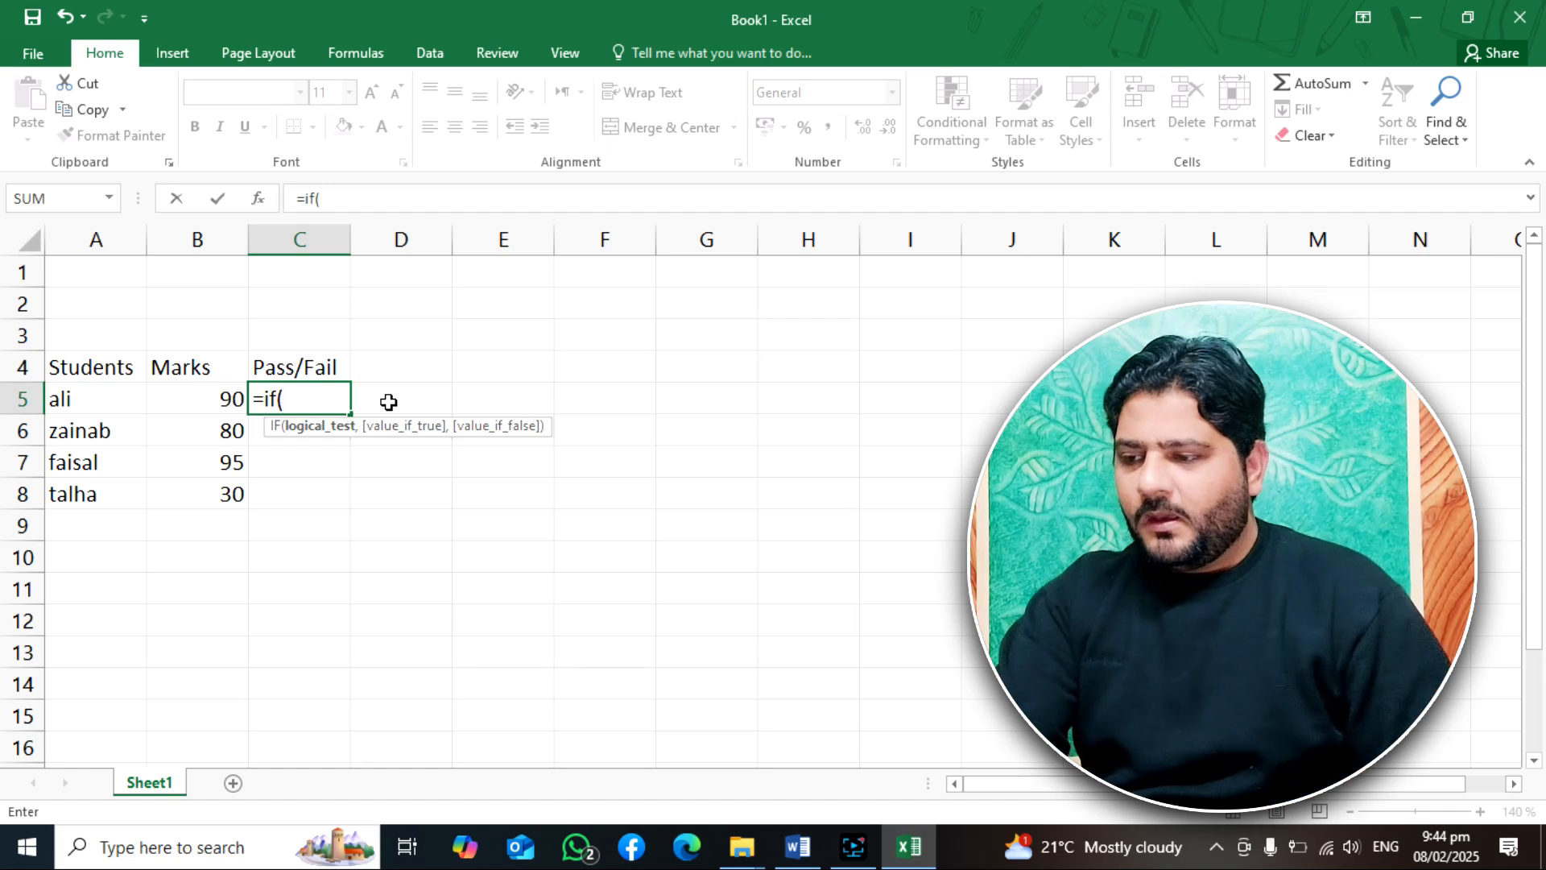
left_click(179, 398)
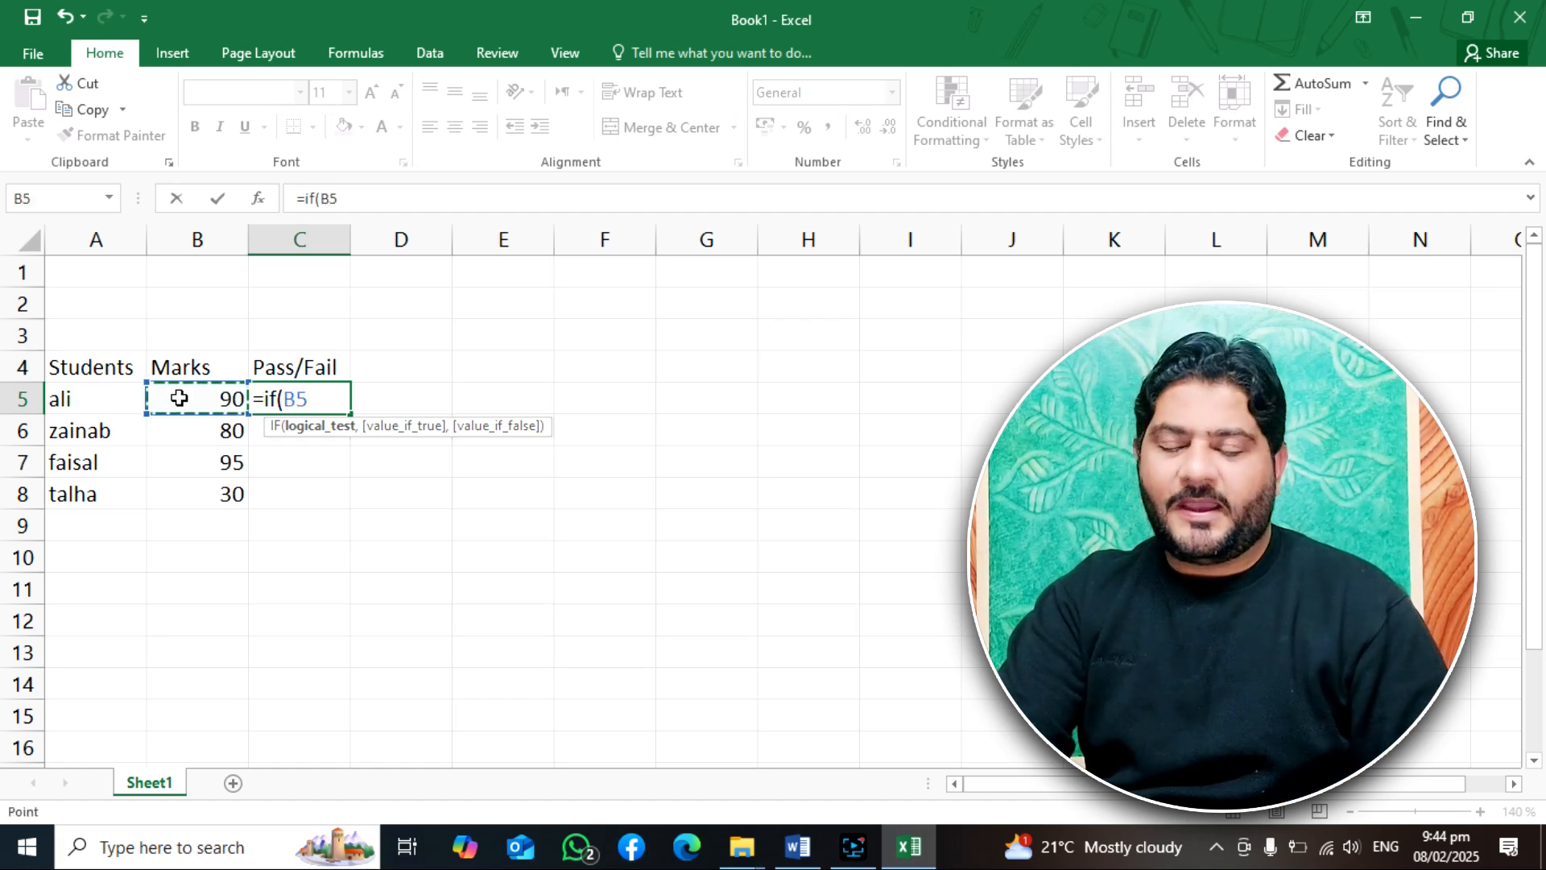
type(">50")
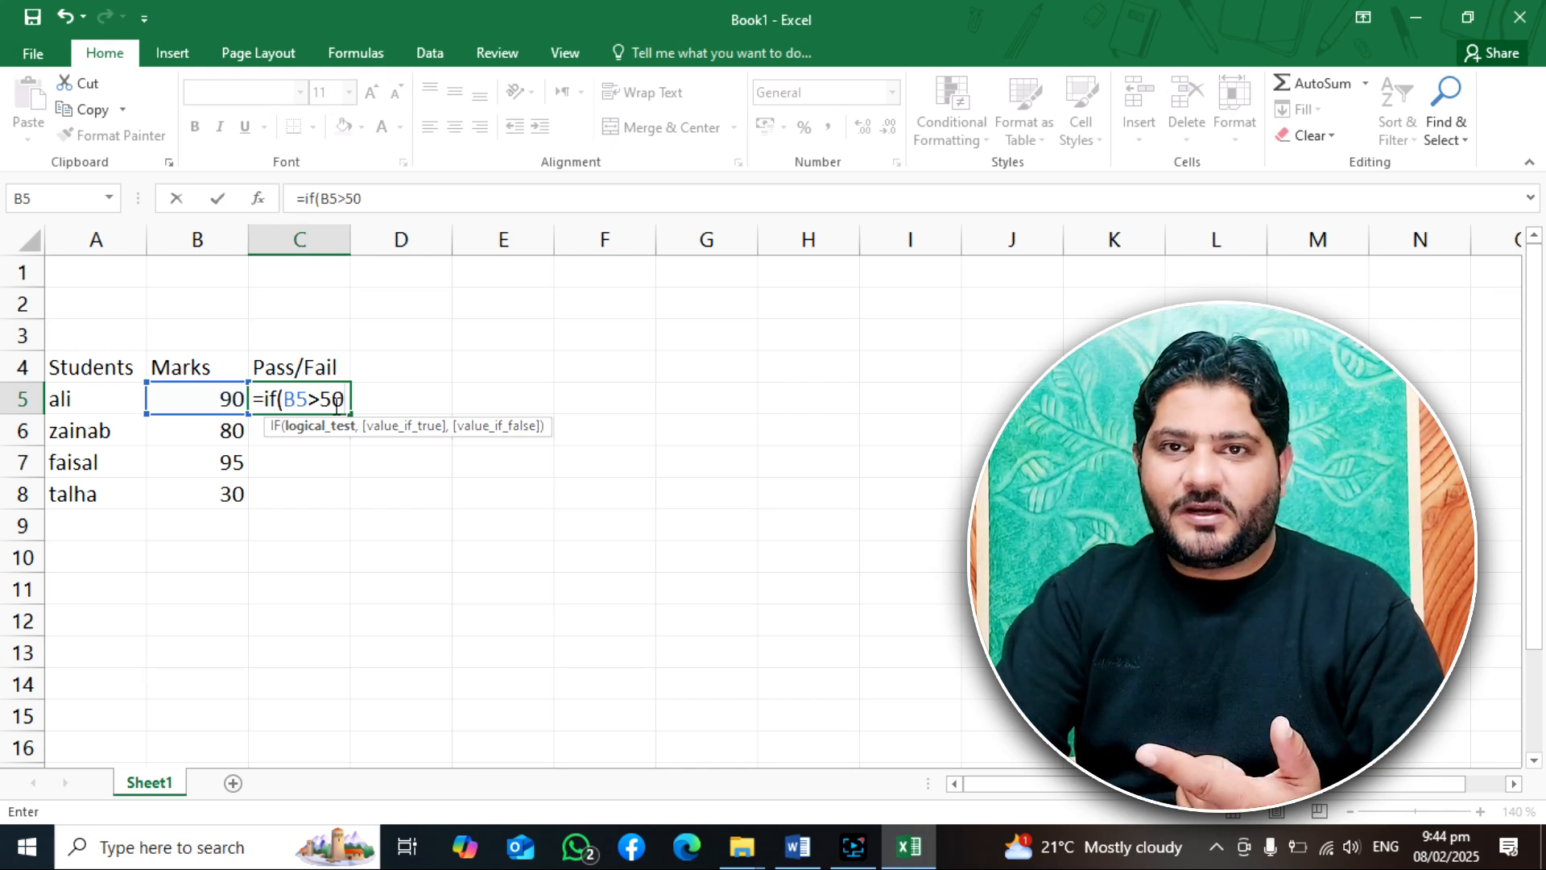
type(",")
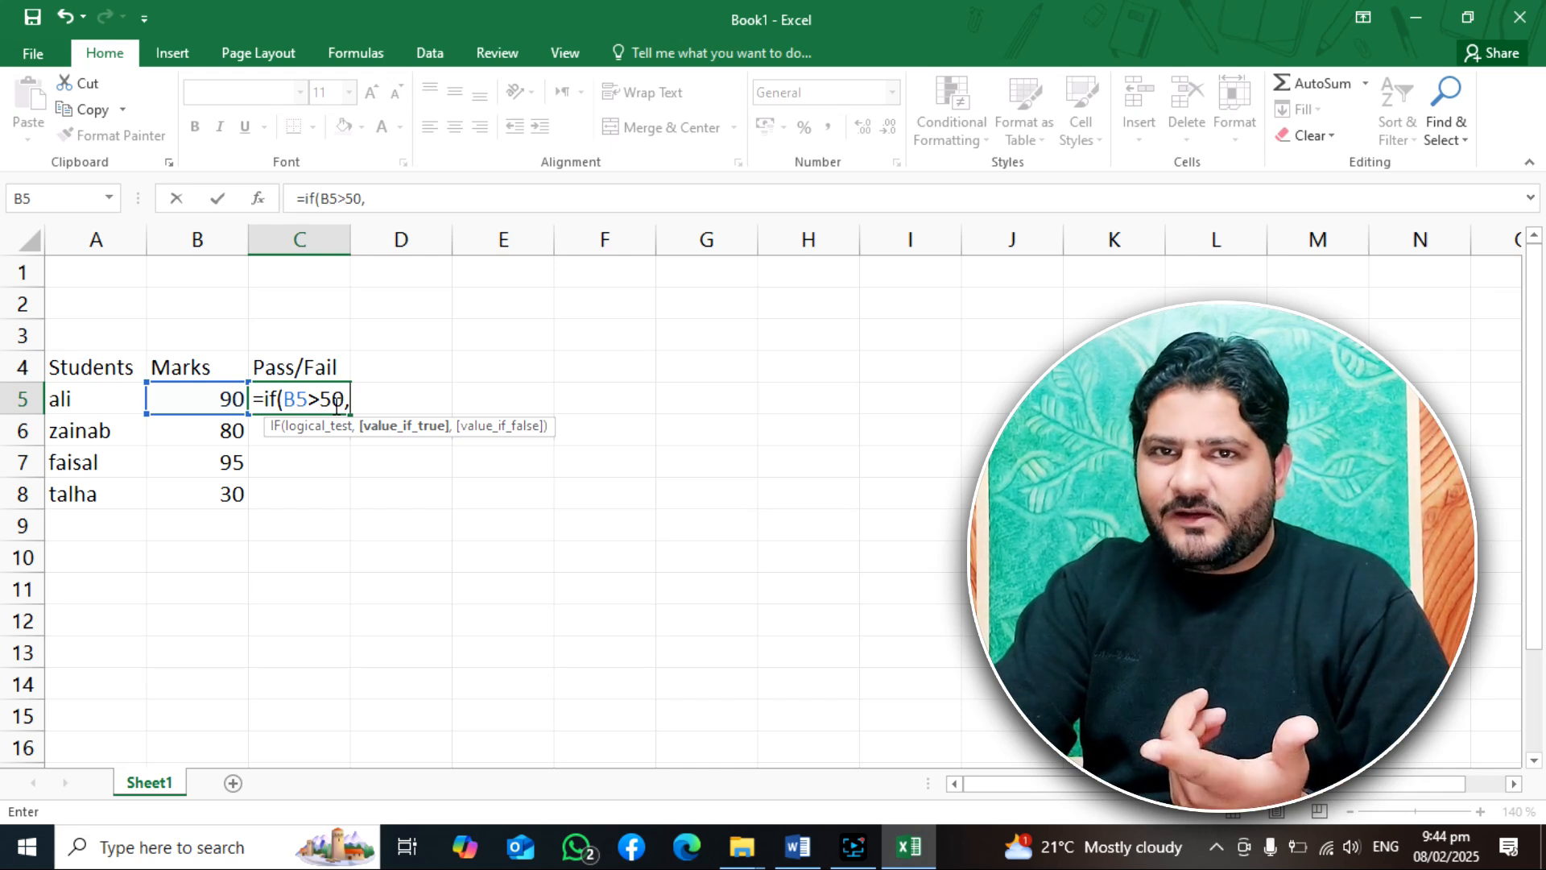
Step: Complete the C5 formula with "Pass" as the value if true and "Fail" as the value if false
type("P")
key("BackSpace")
type("\"\"")
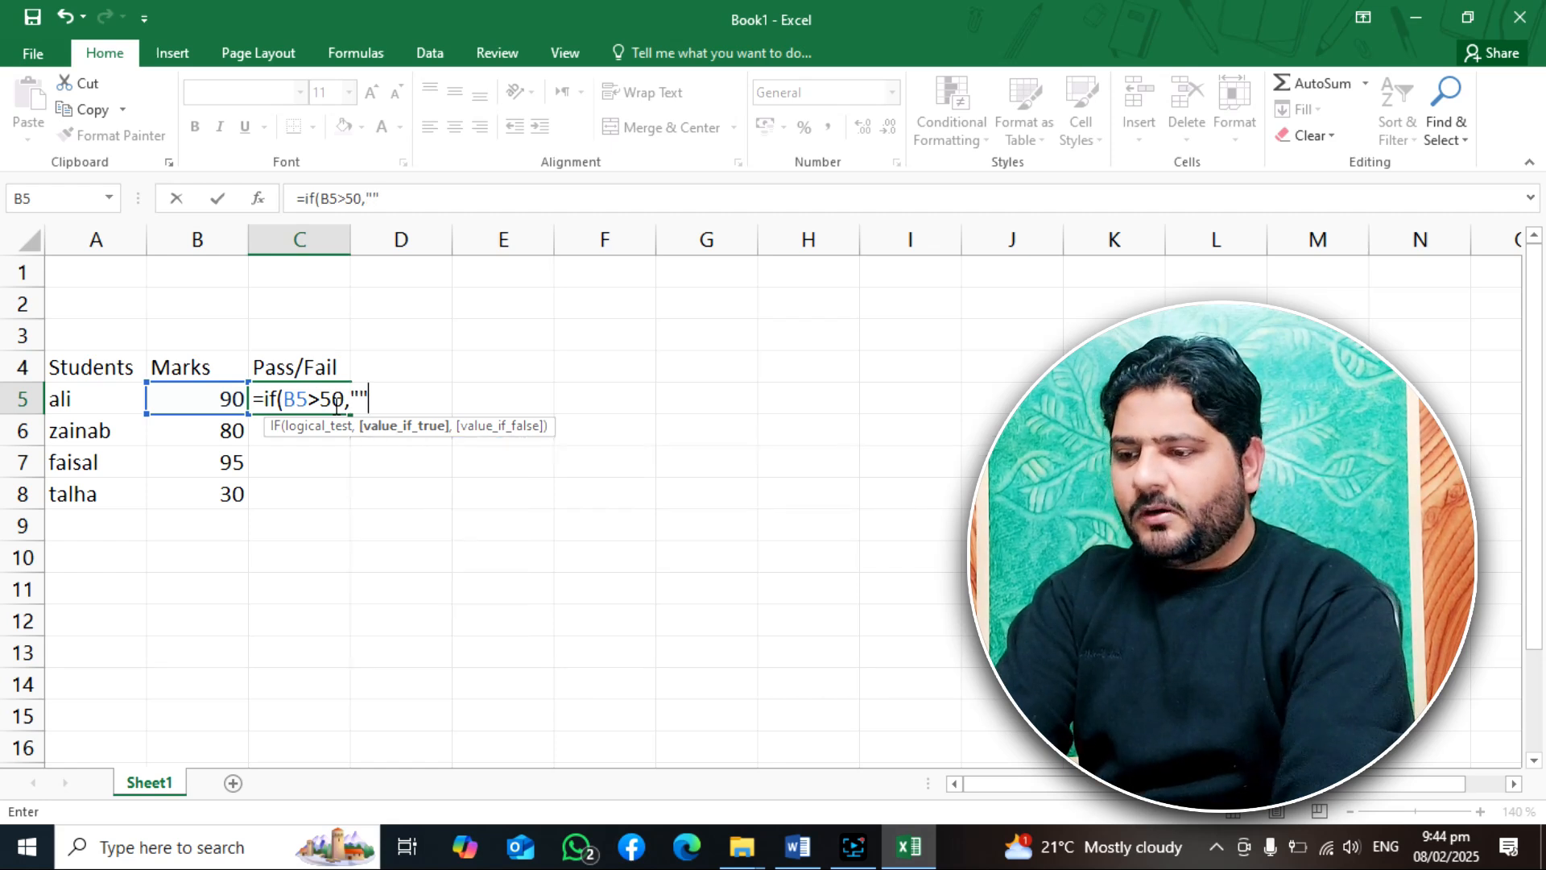
key("Left")
double_click(337, 406)
key("Left")
key("Left")
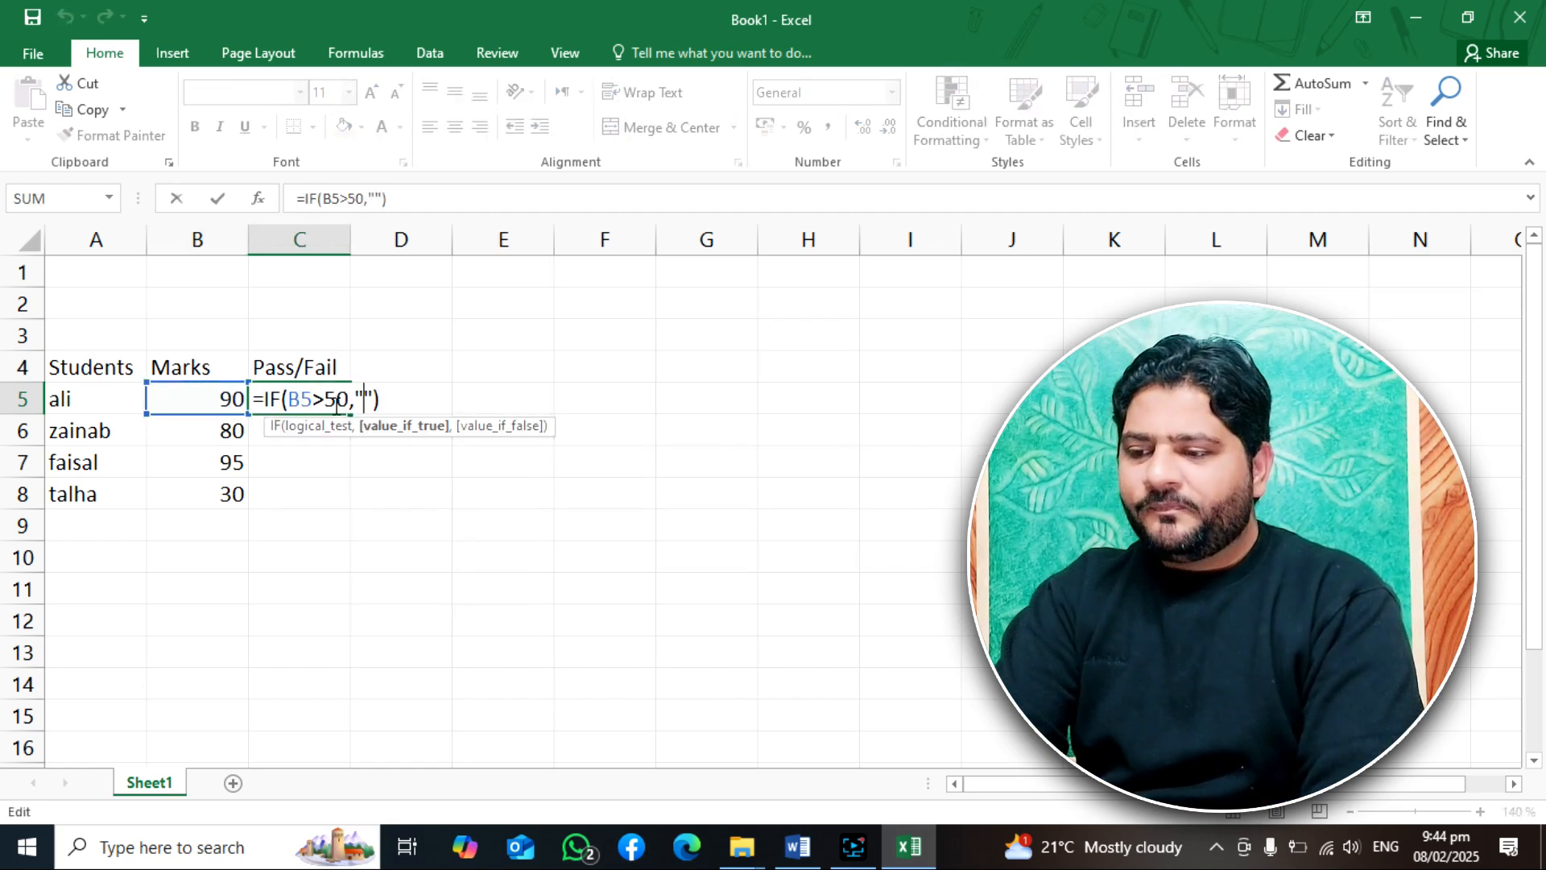
type("Pass")
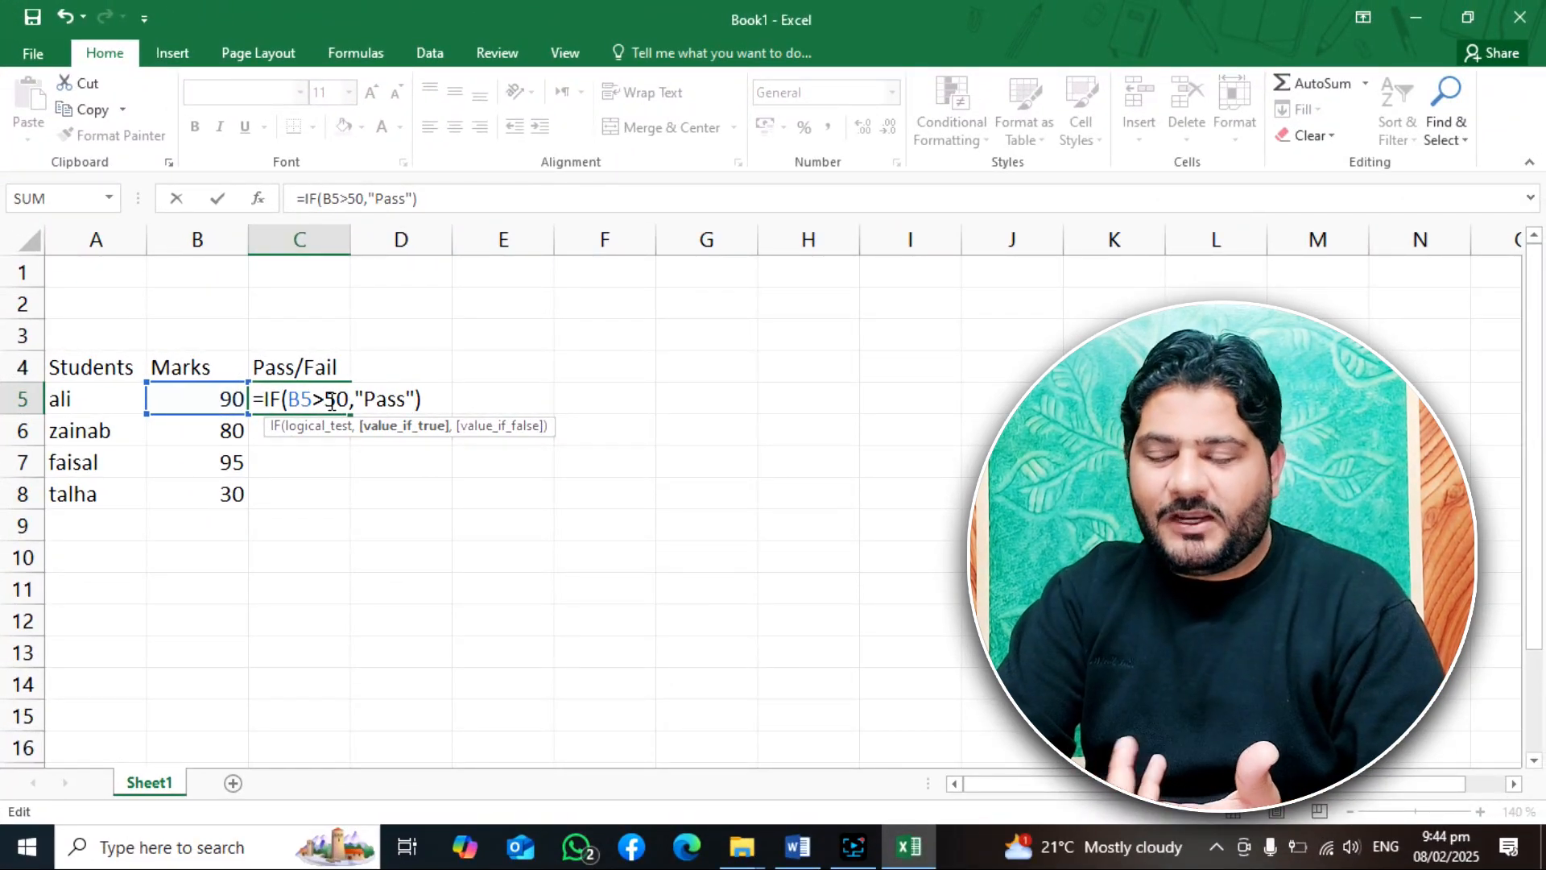
type(",\"\"")
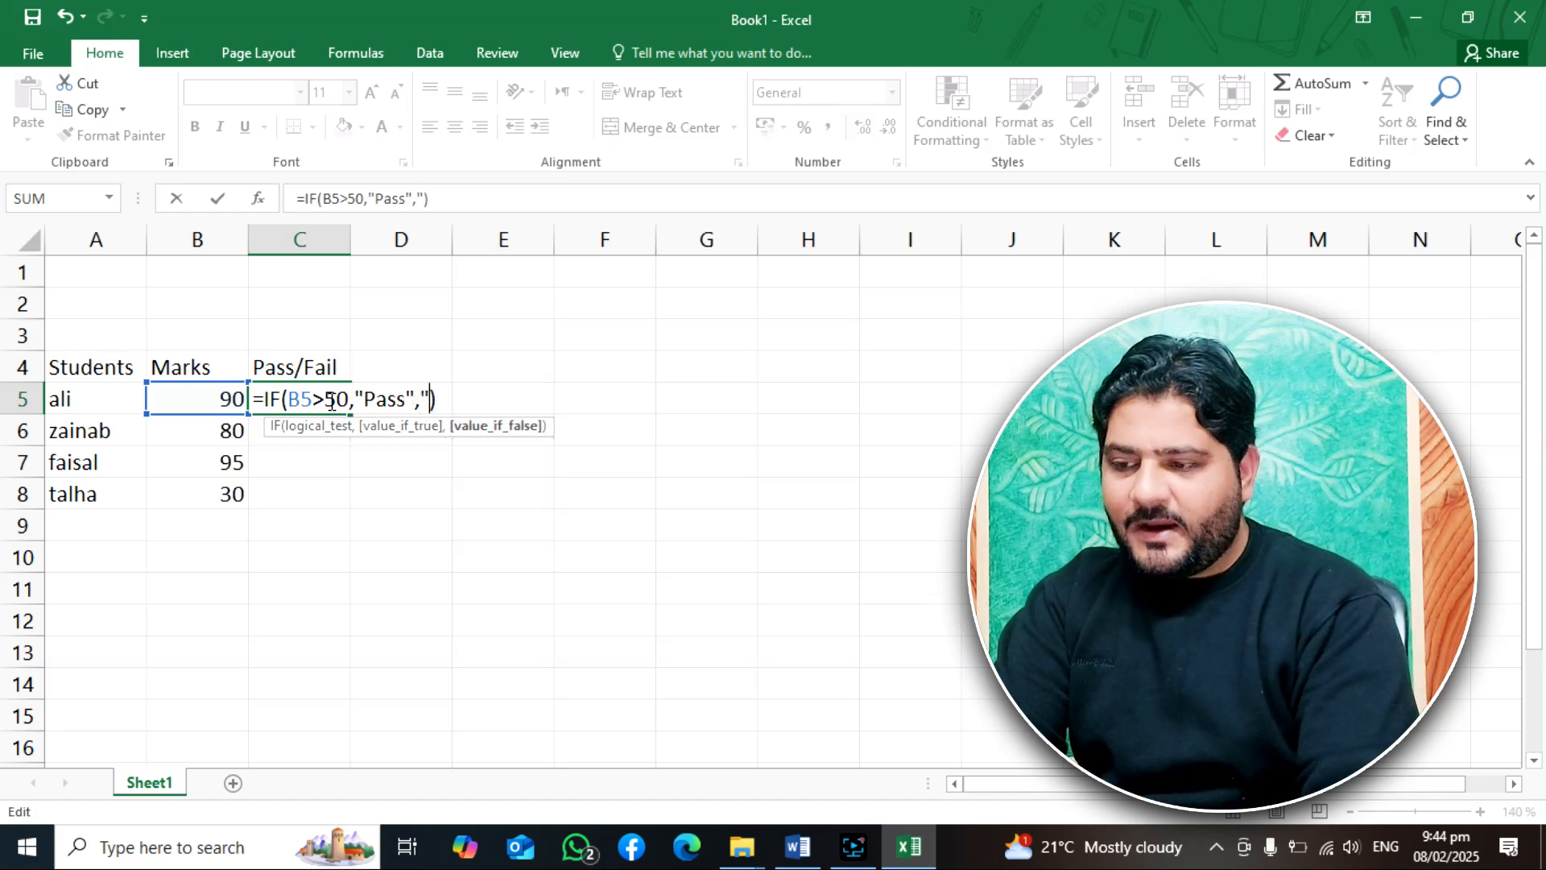
key("Left")
type("Fail")
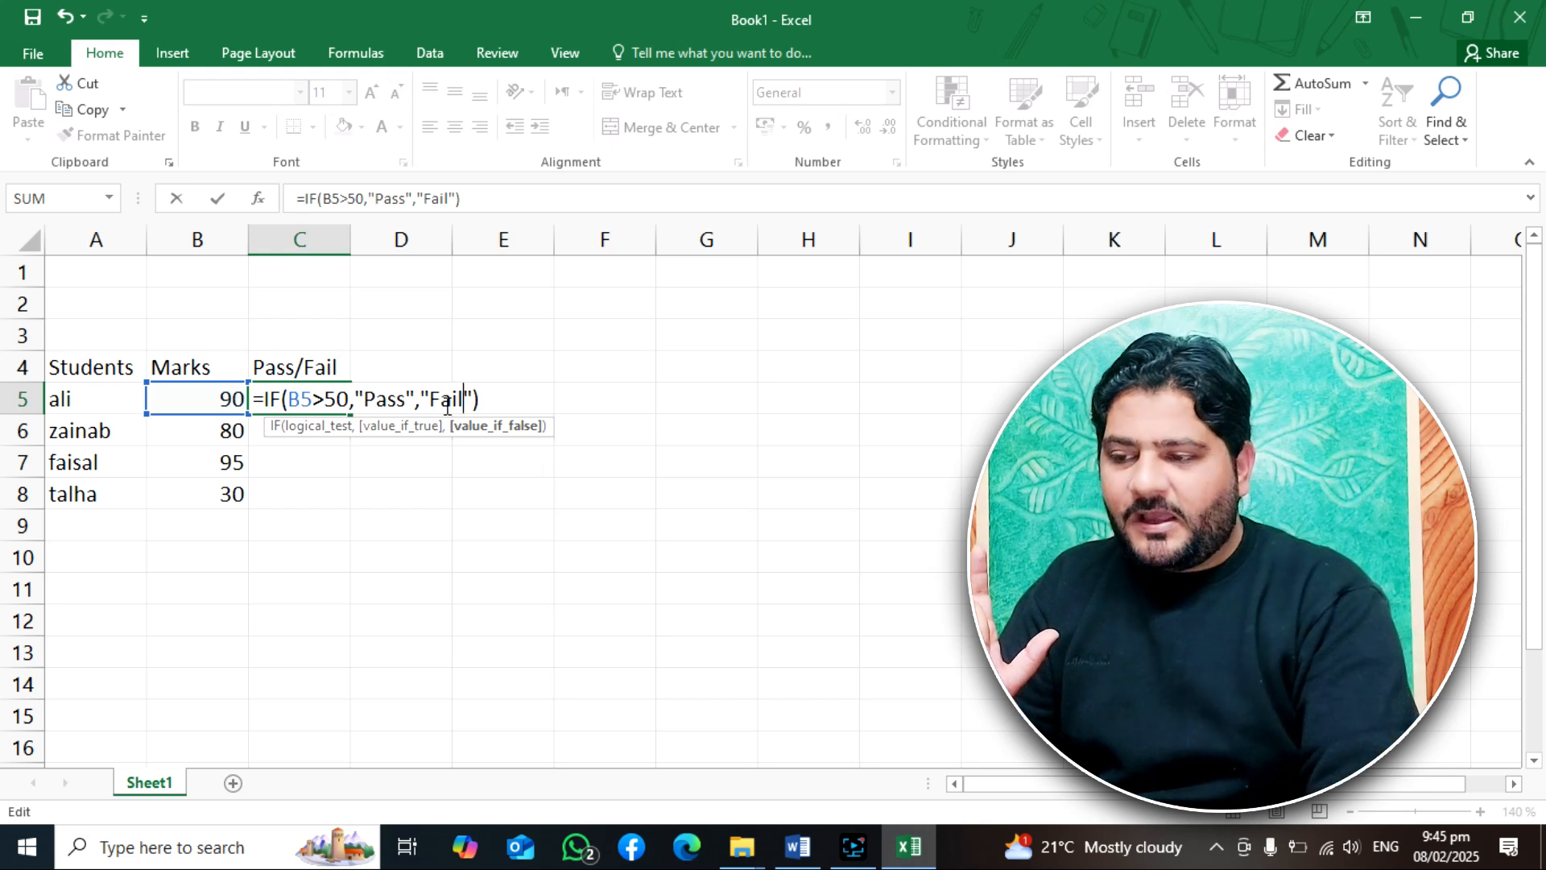
key("Return")
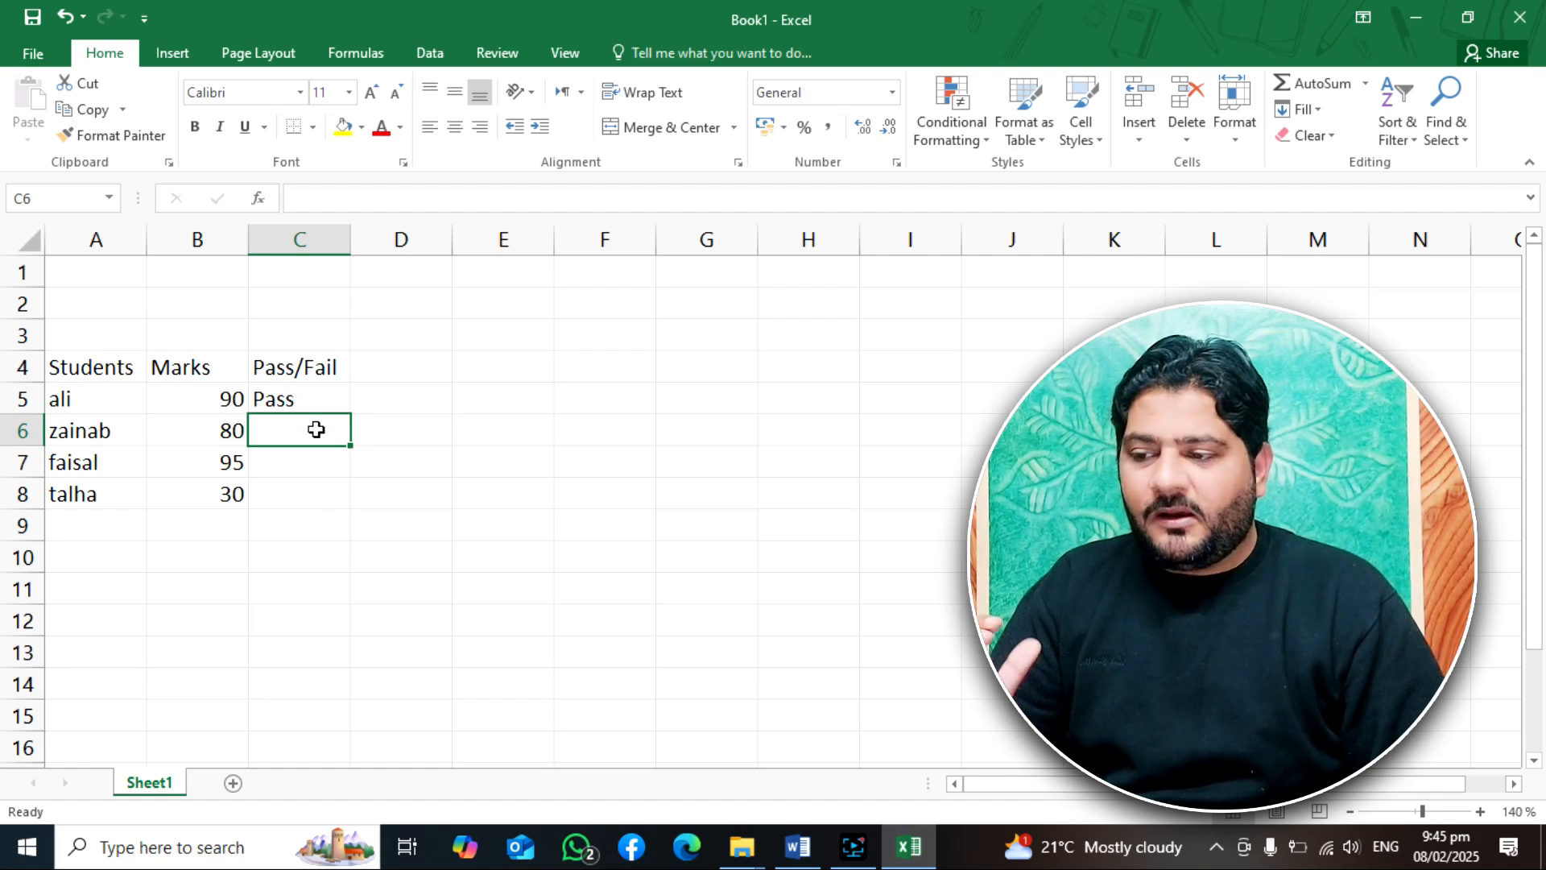
Step: Fill the Pass/Fail formula from cell C5 down to C8 for the remaining students
left_click(316, 398)
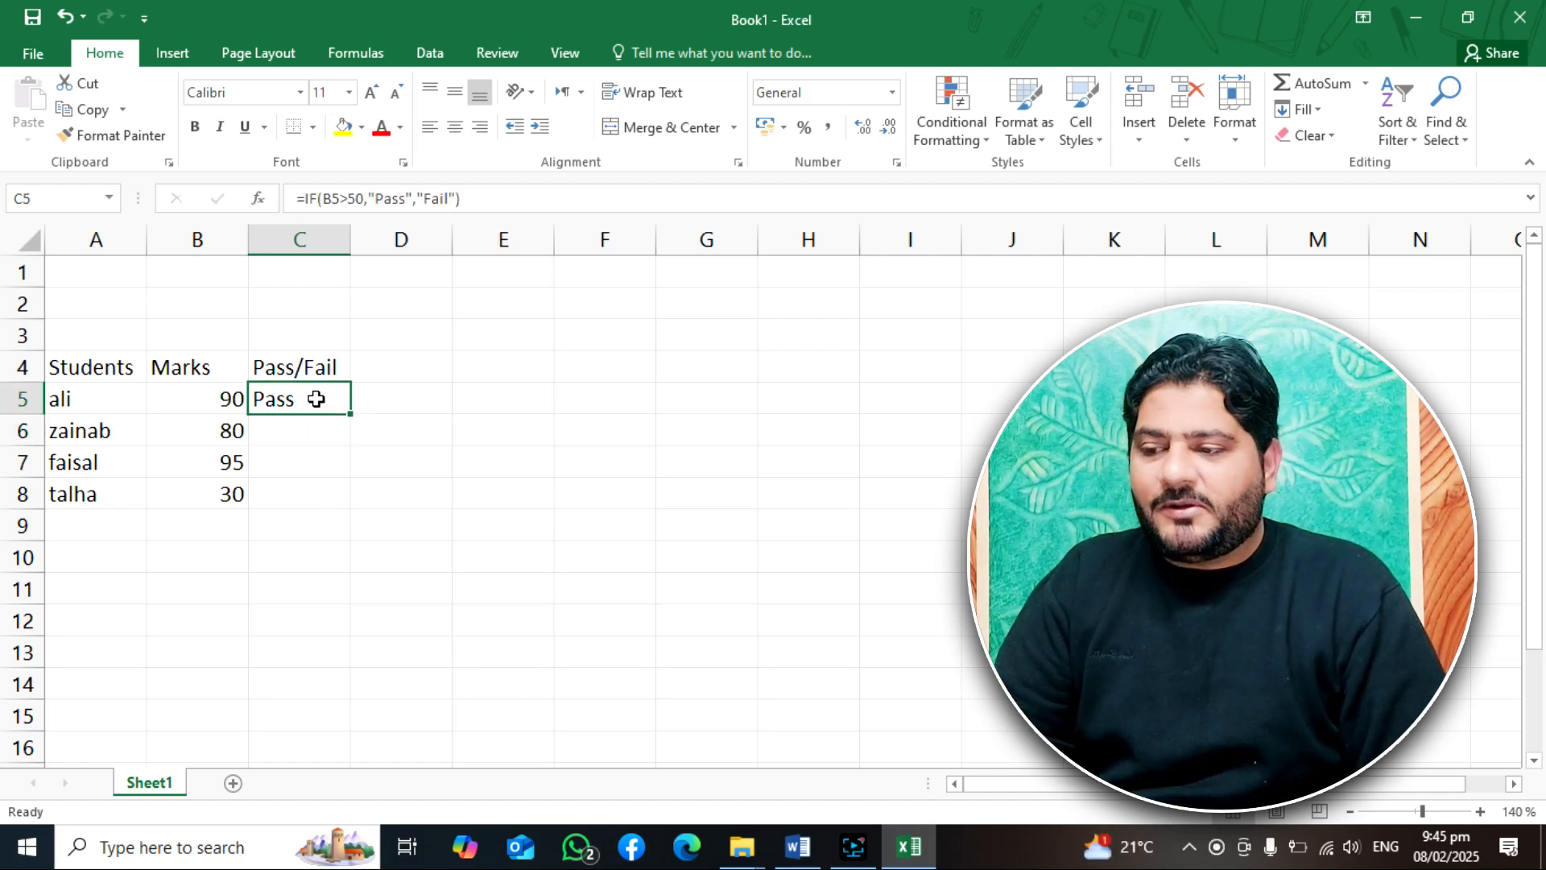
left_click_drag(350, 413, 339, 504)
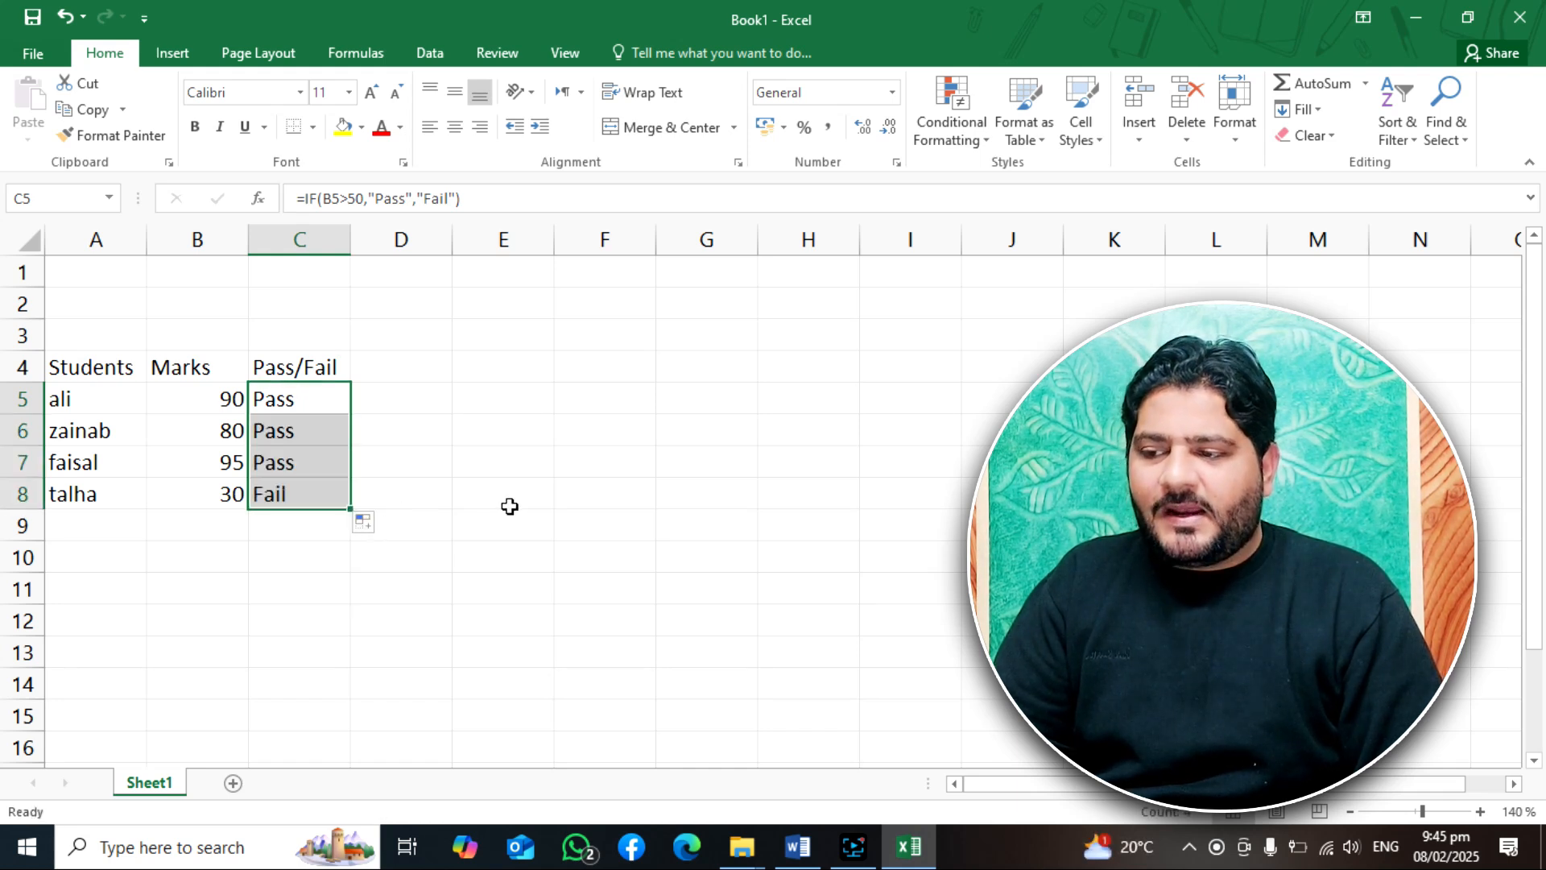
left_click(461, 481)
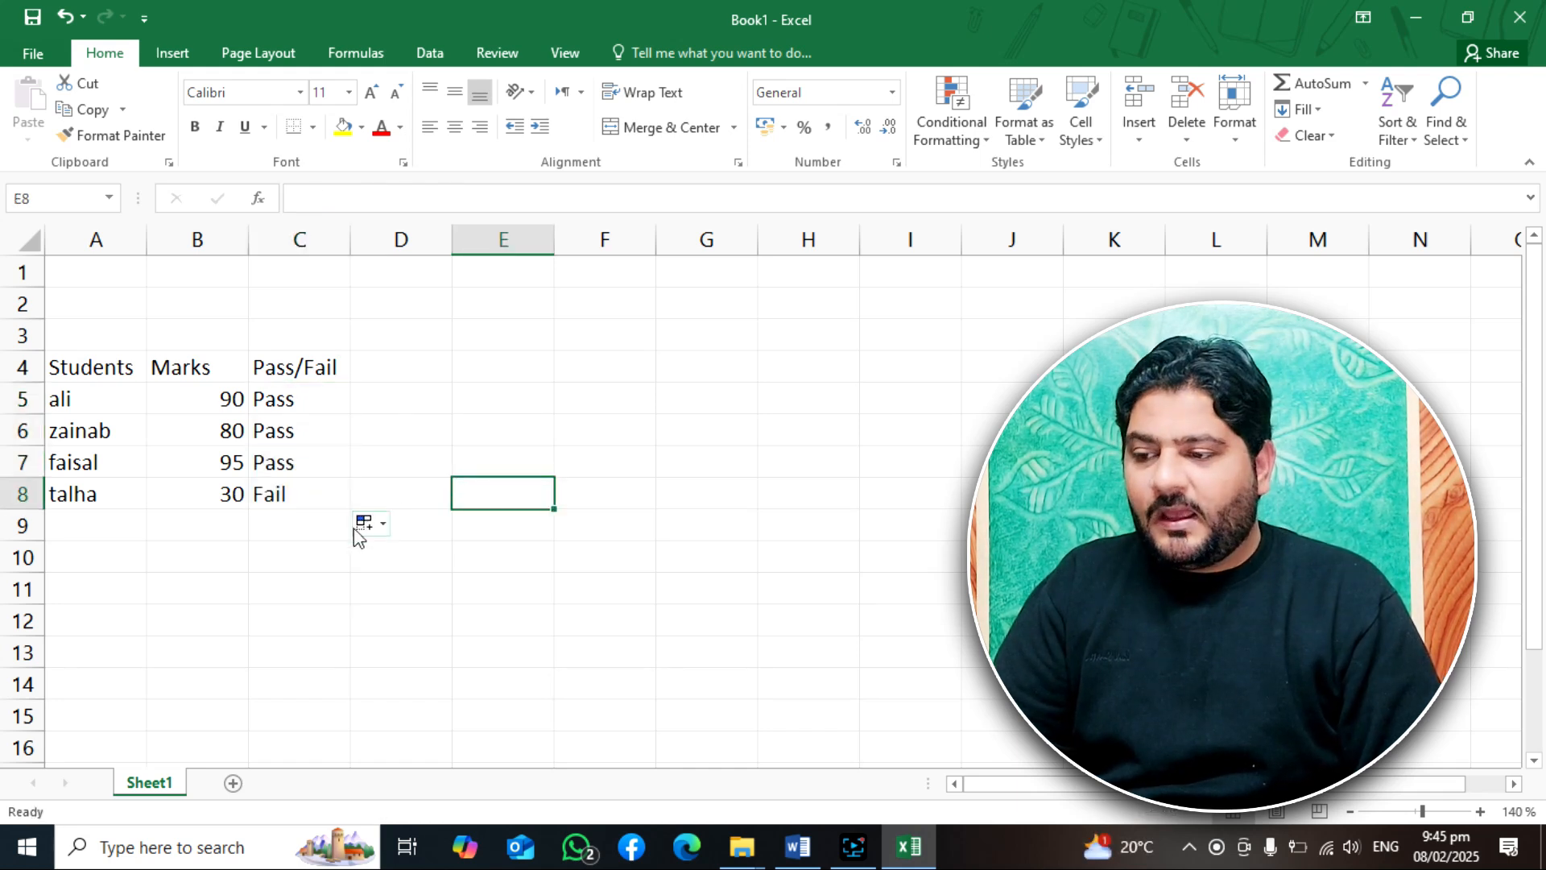
Step: Examine the condition, the true value and the false value in the formula of cell C8
left_click(276, 498)
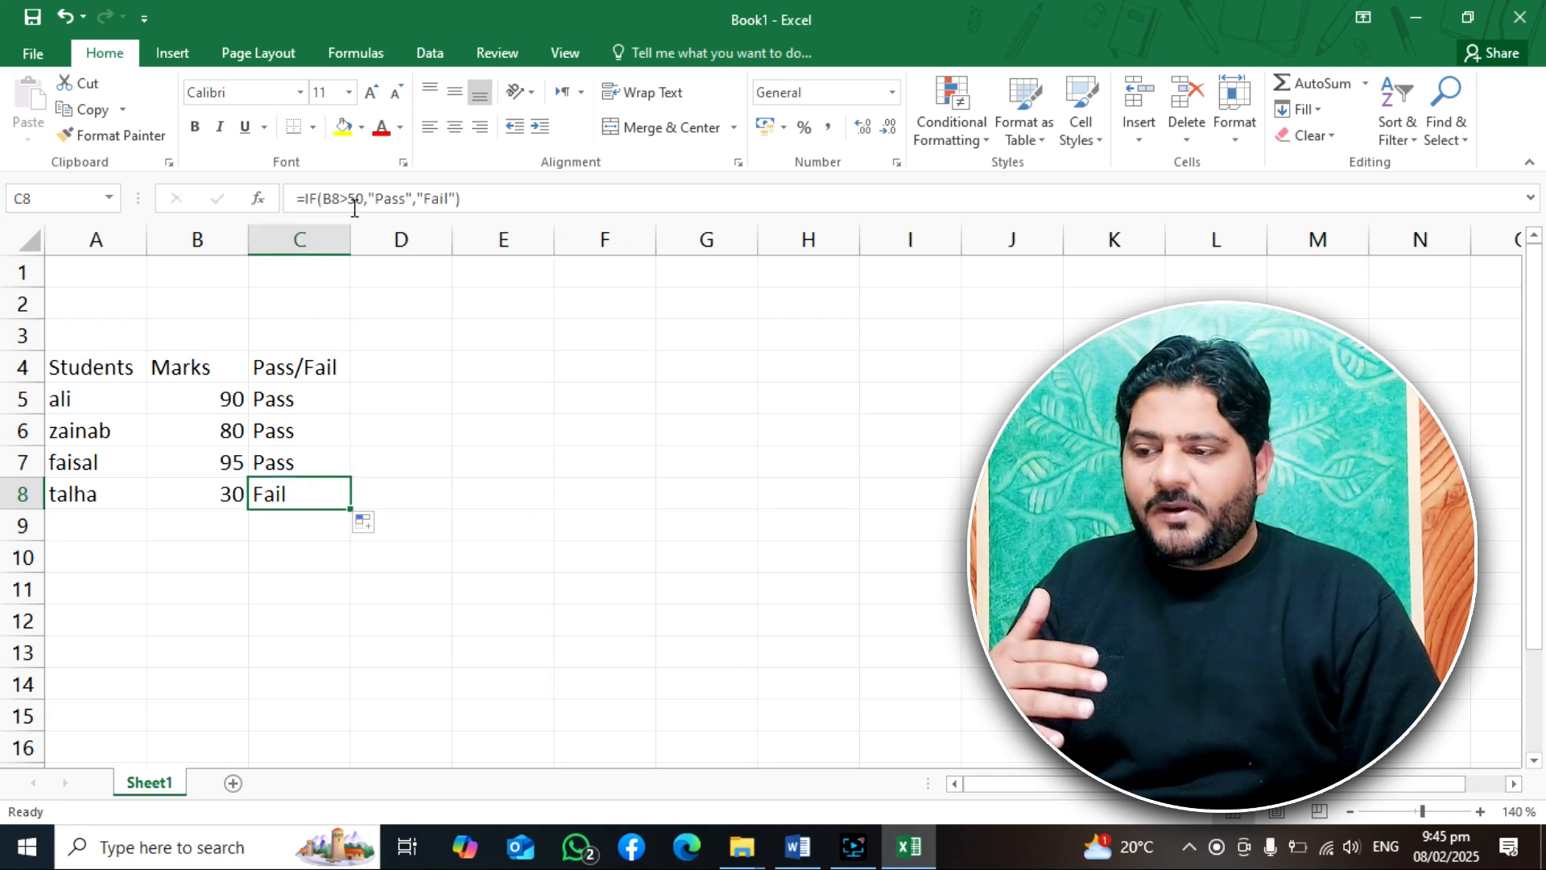
left_click_drag(363, 198, 329, 198)
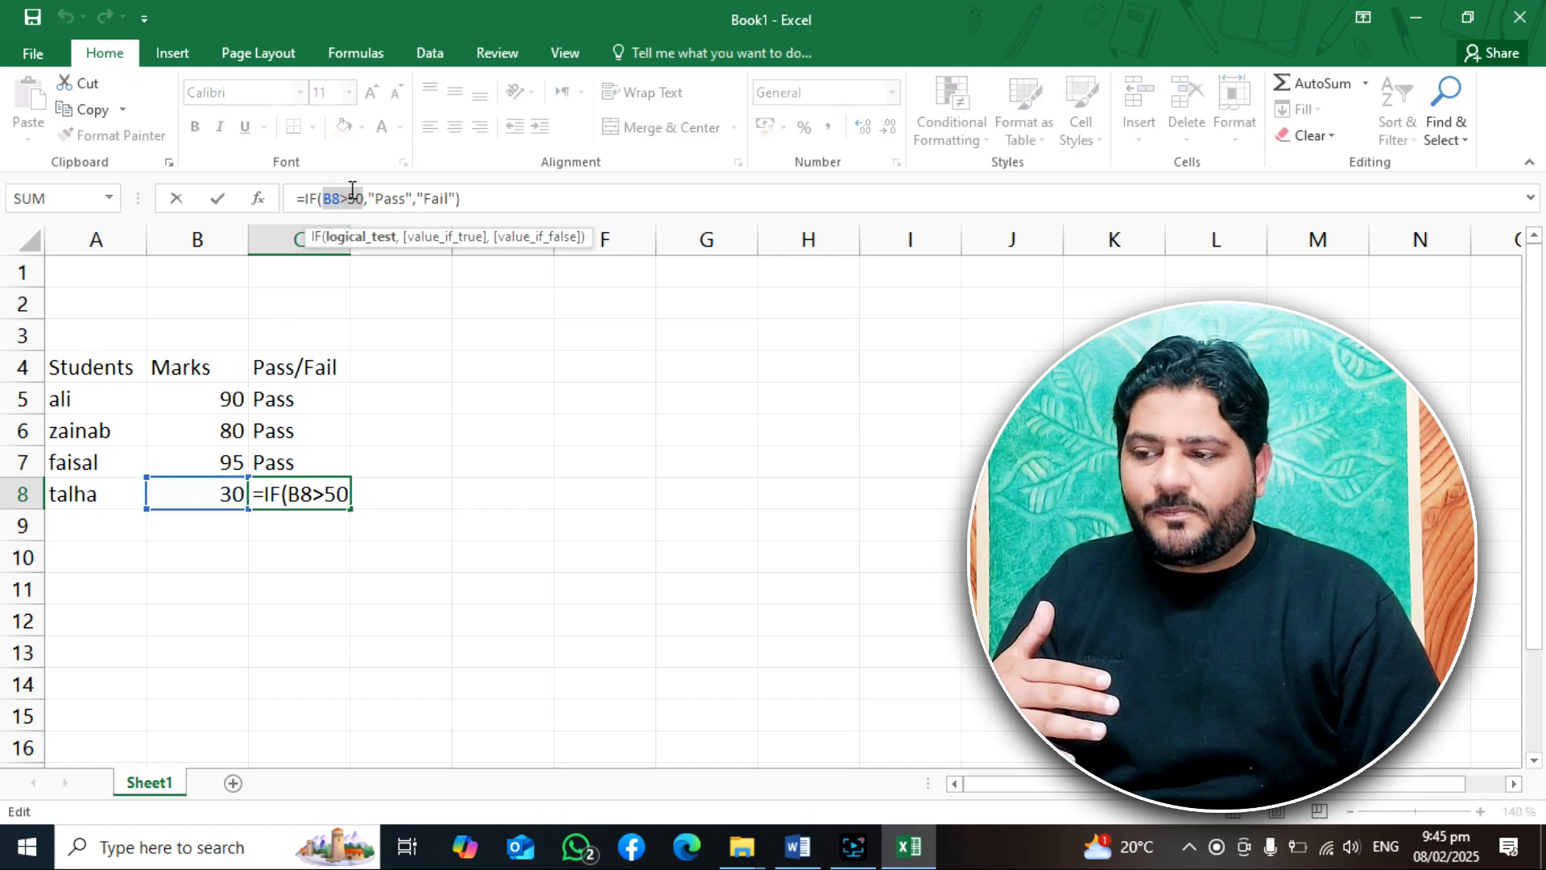
left_click_drag(375, 198, 406, 198)
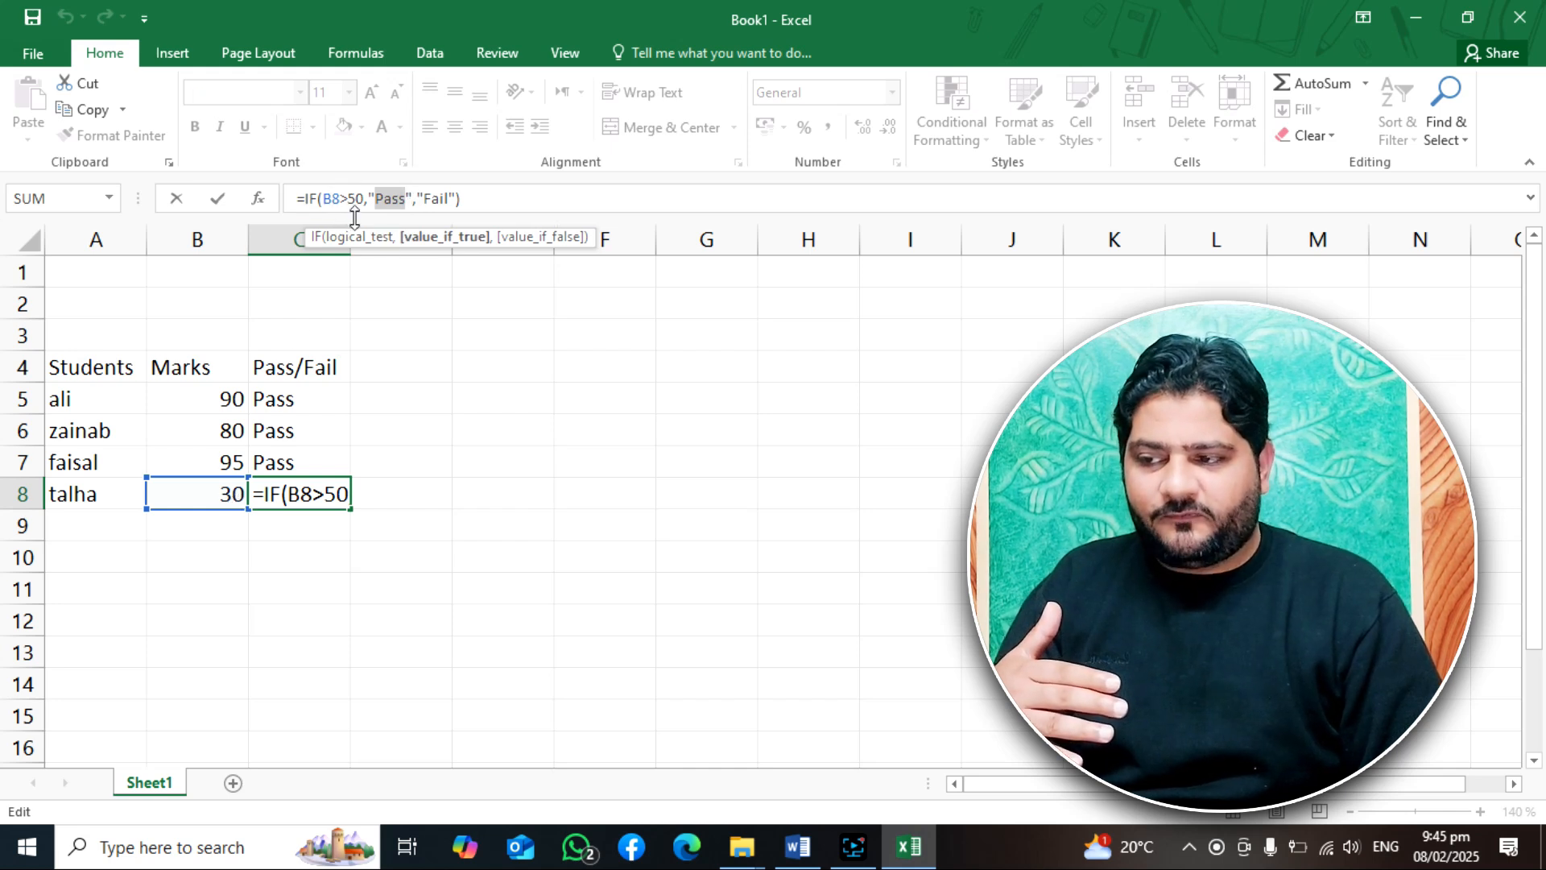
left_click_drag(424, 198, 449, 199)
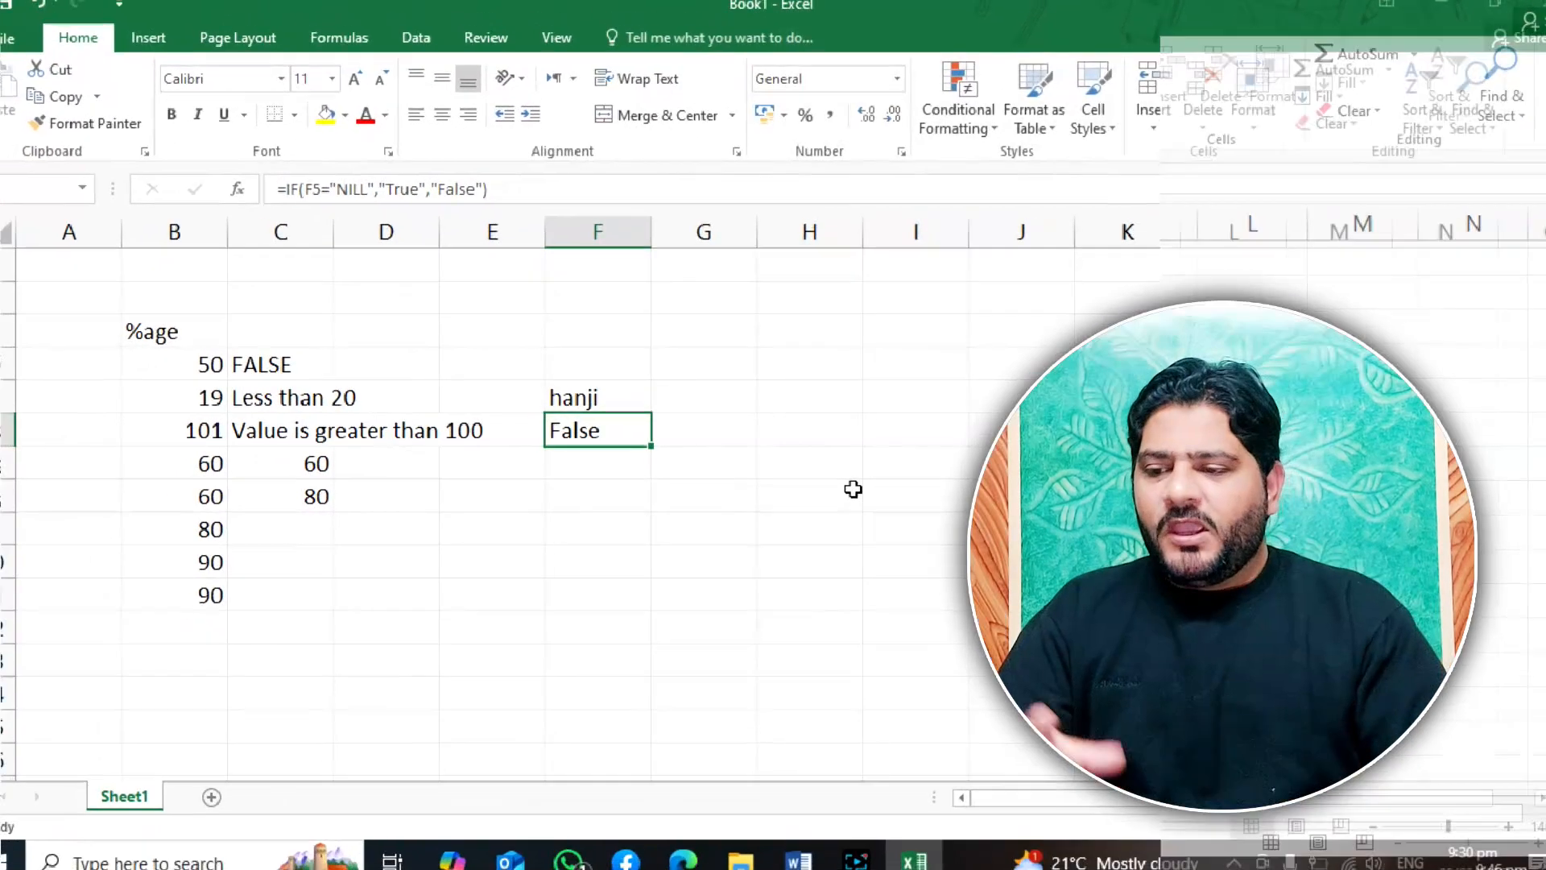
Step: Write the IF syntax as plain text, if(condition,true,false), in cell F9 of the %age sheet
left_click(619, 523)
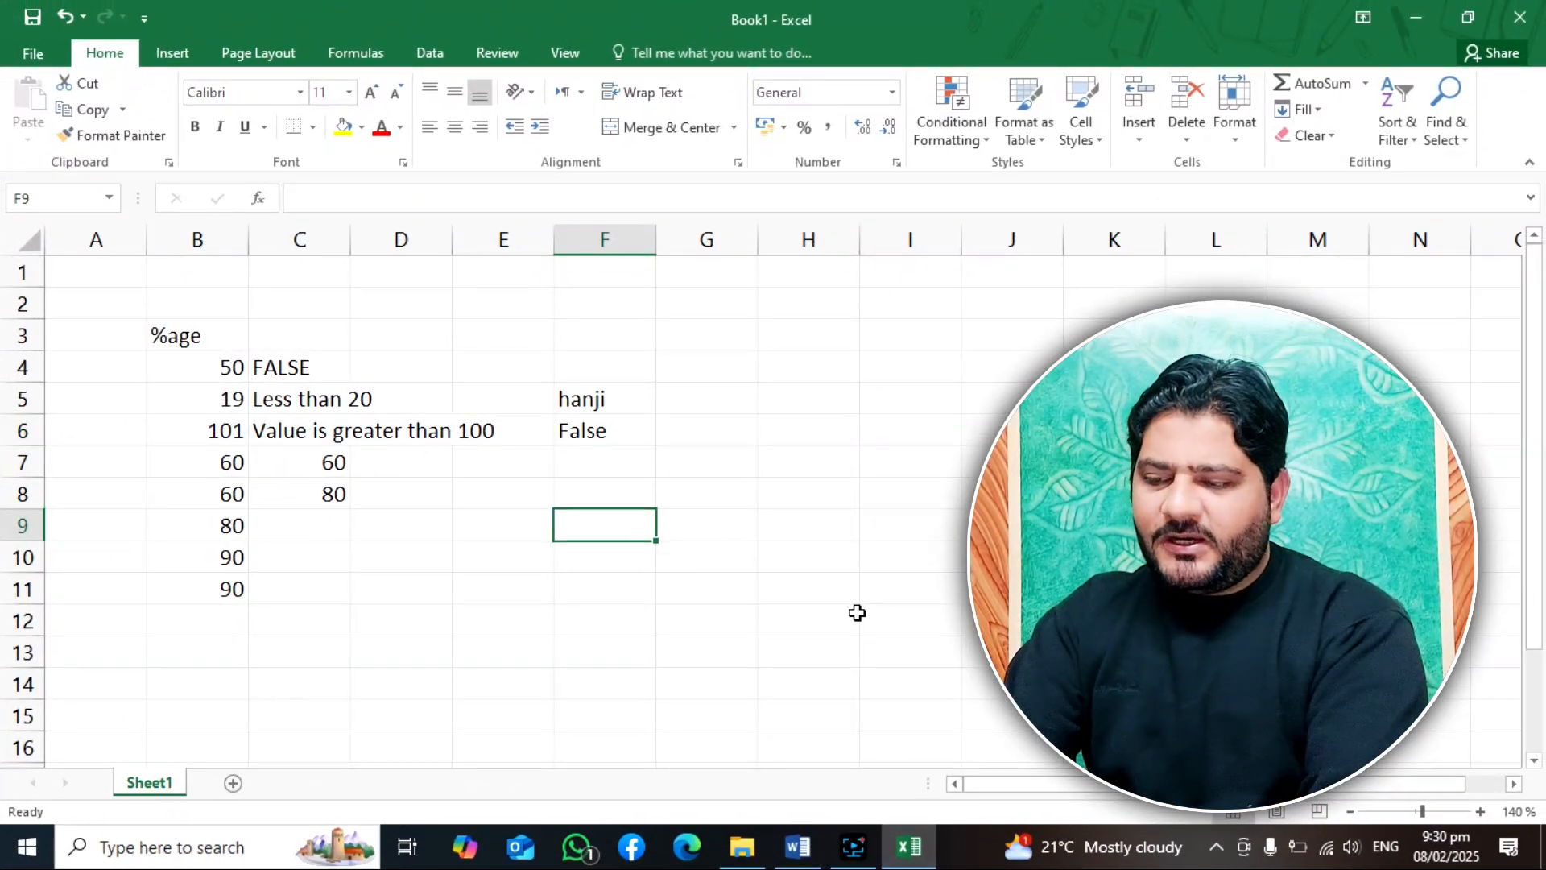
type("if(con")
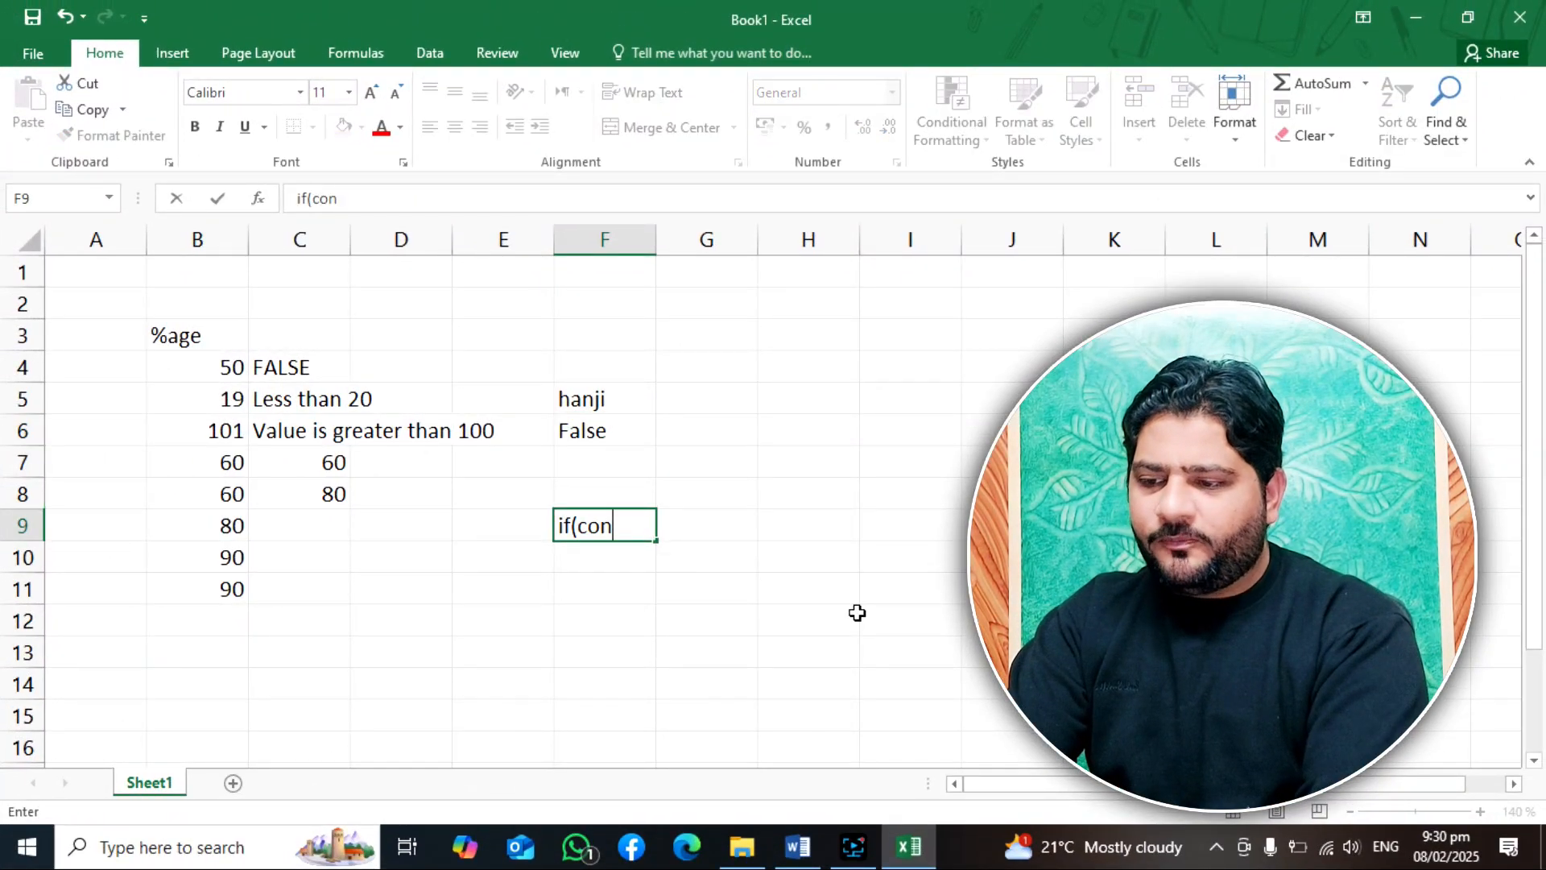
type("dition,true,false")
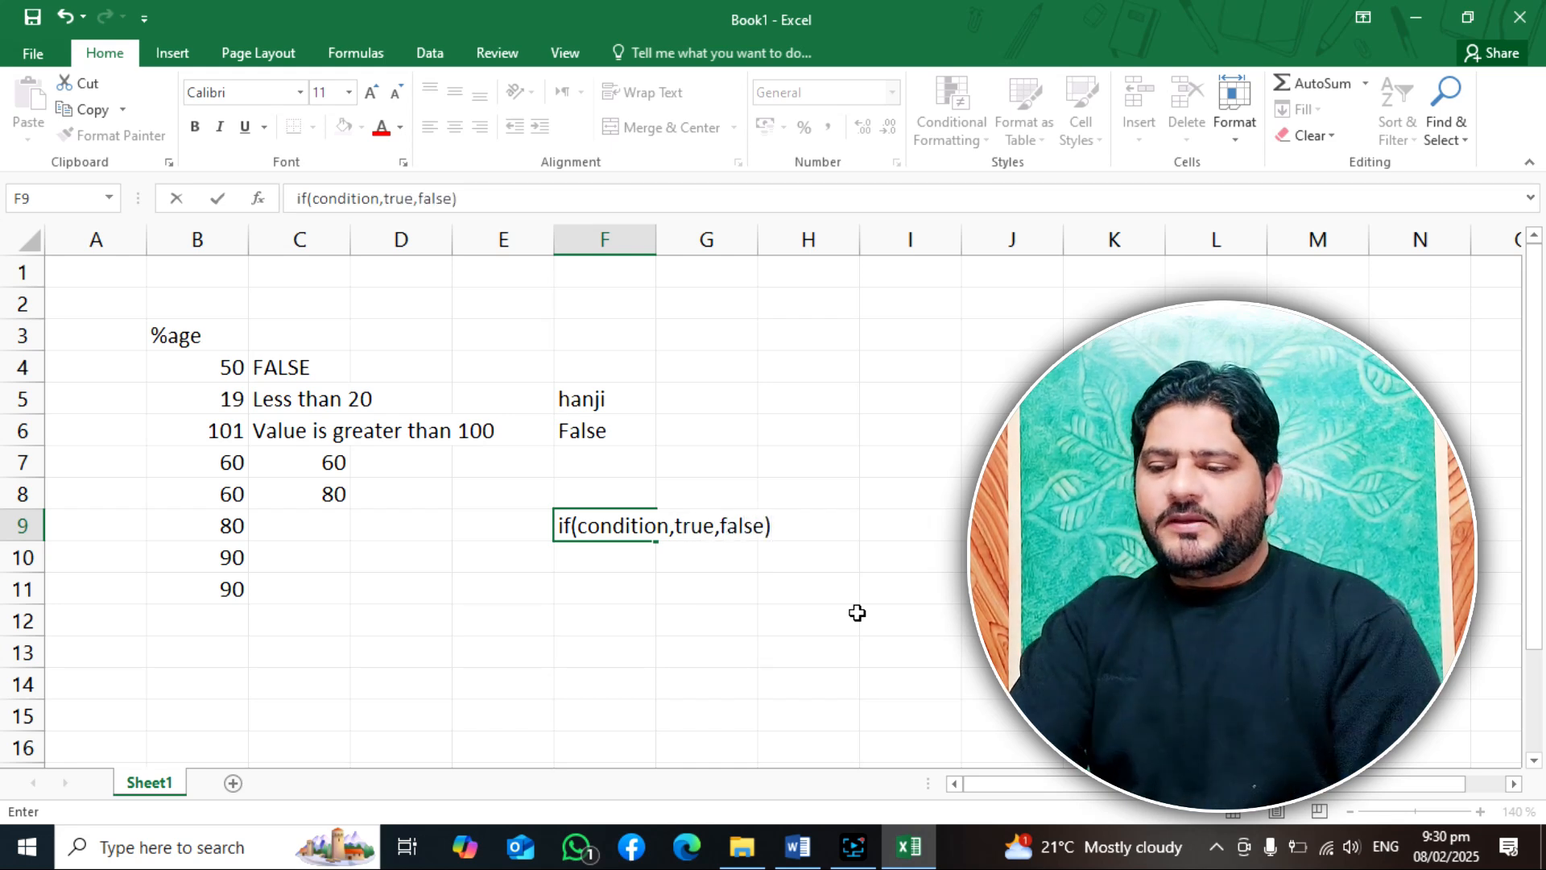
key("Return")
Step: Review the parts of the syntax text in cell F9 and clear it from the cell
left_click(565, 527)
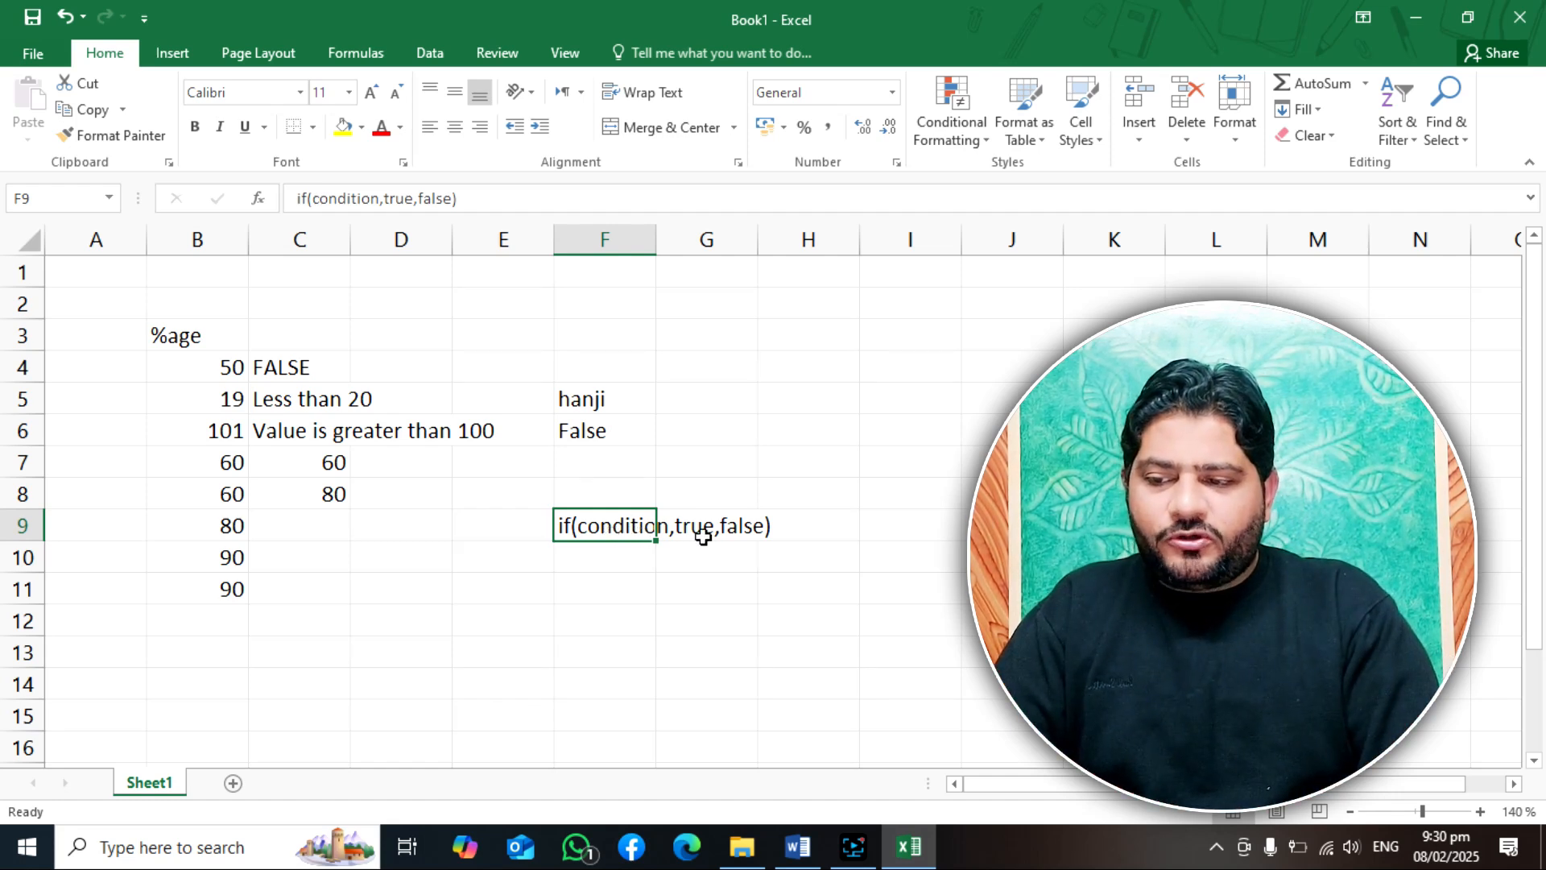
left_click(678, 528)
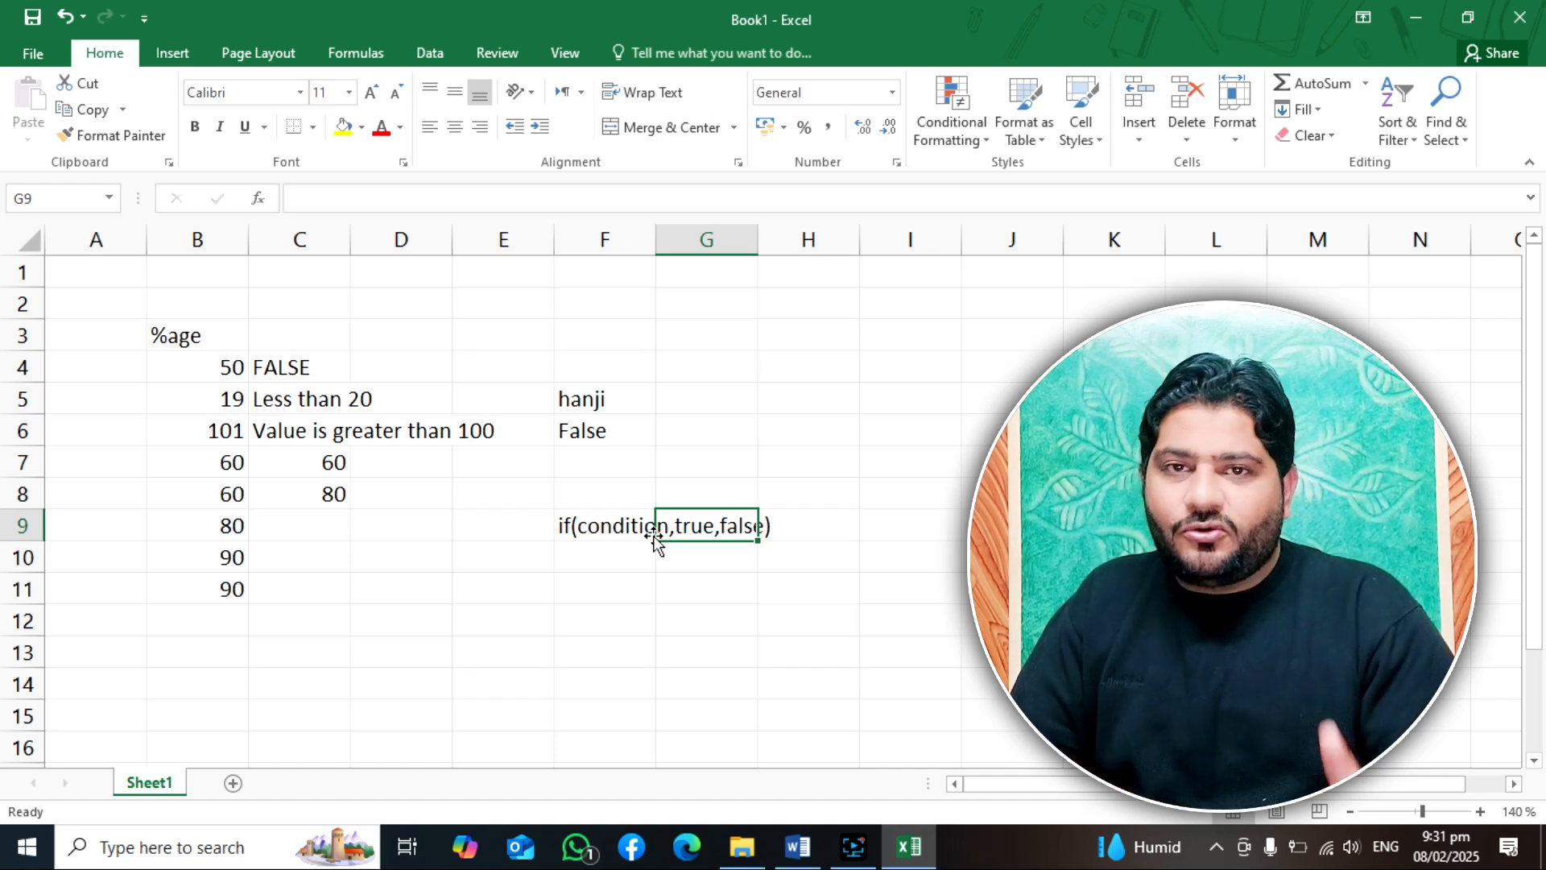
left_click(586, 530)
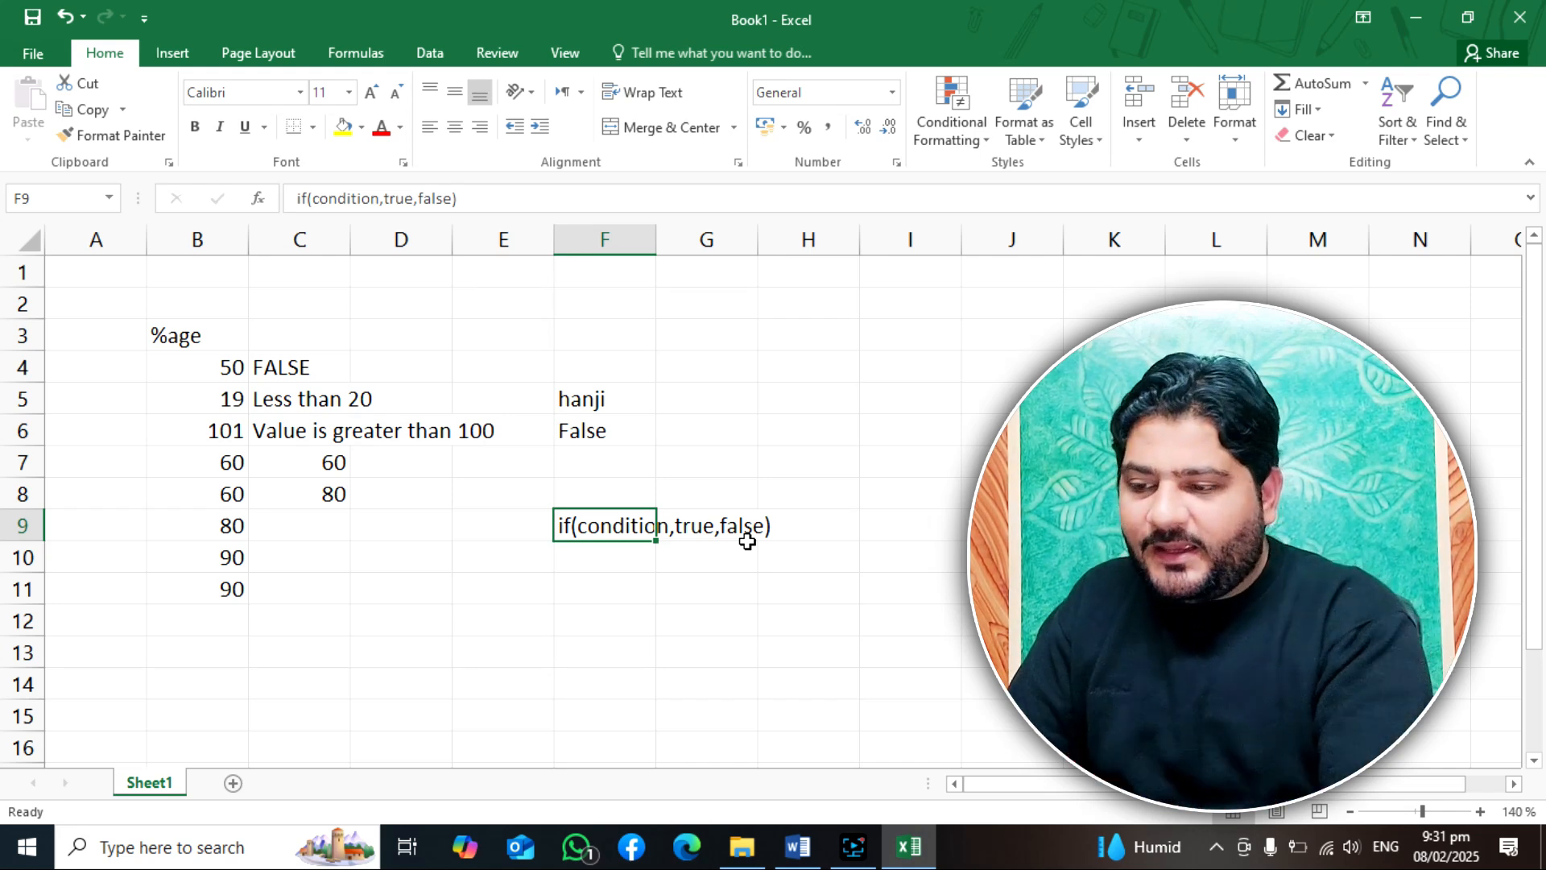
key("Delete")
Step: Start an IF formula in cell F8 that tests whether F5 equals F6
left_click(585, 474)
left_click(612, 507)
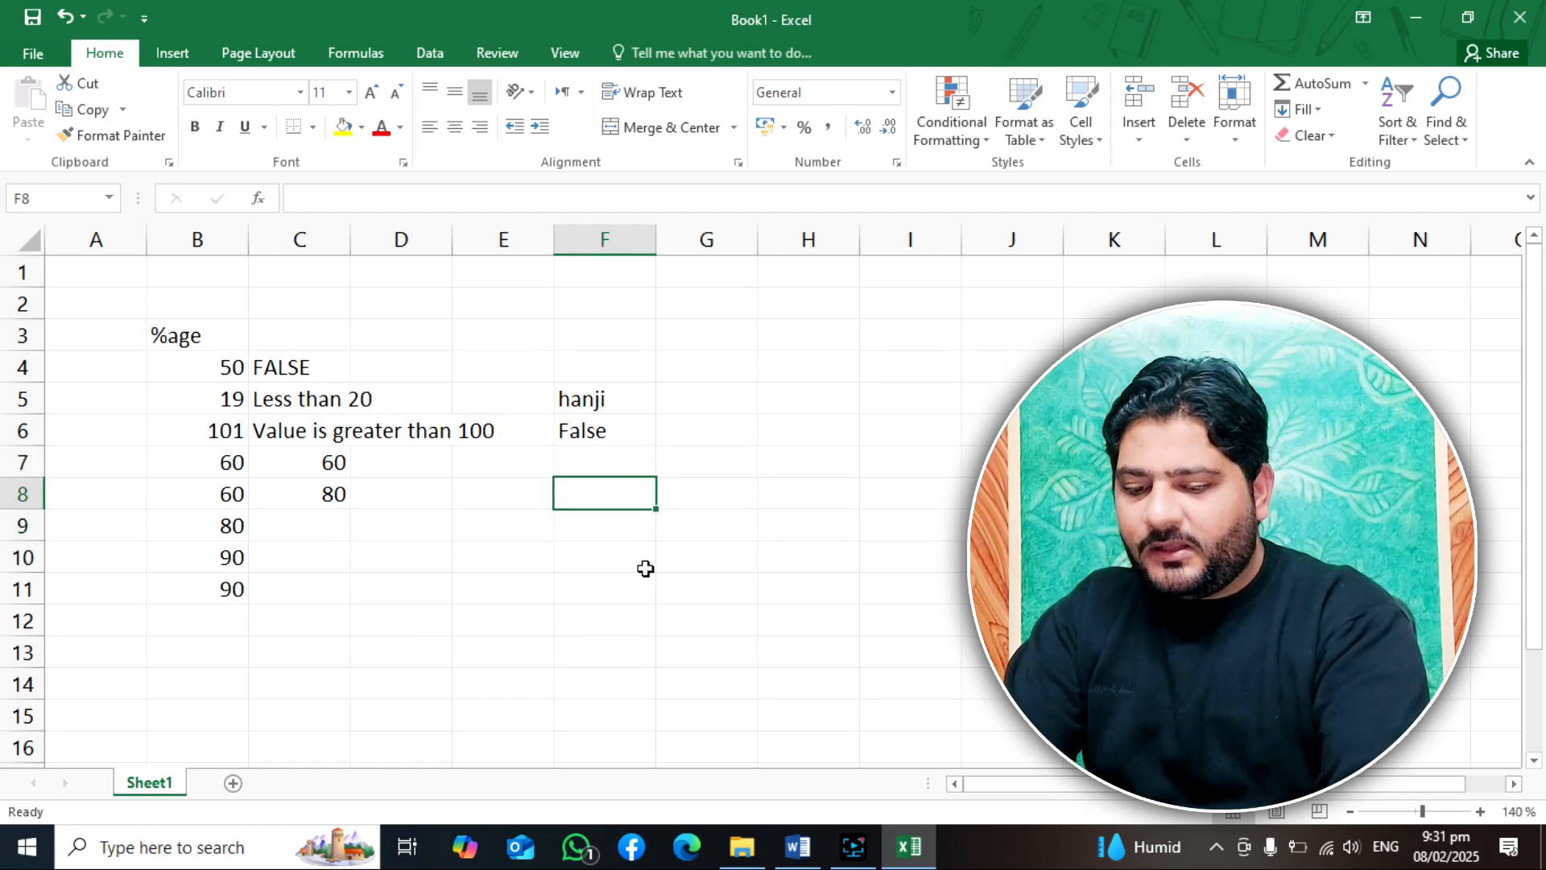
type("=if")
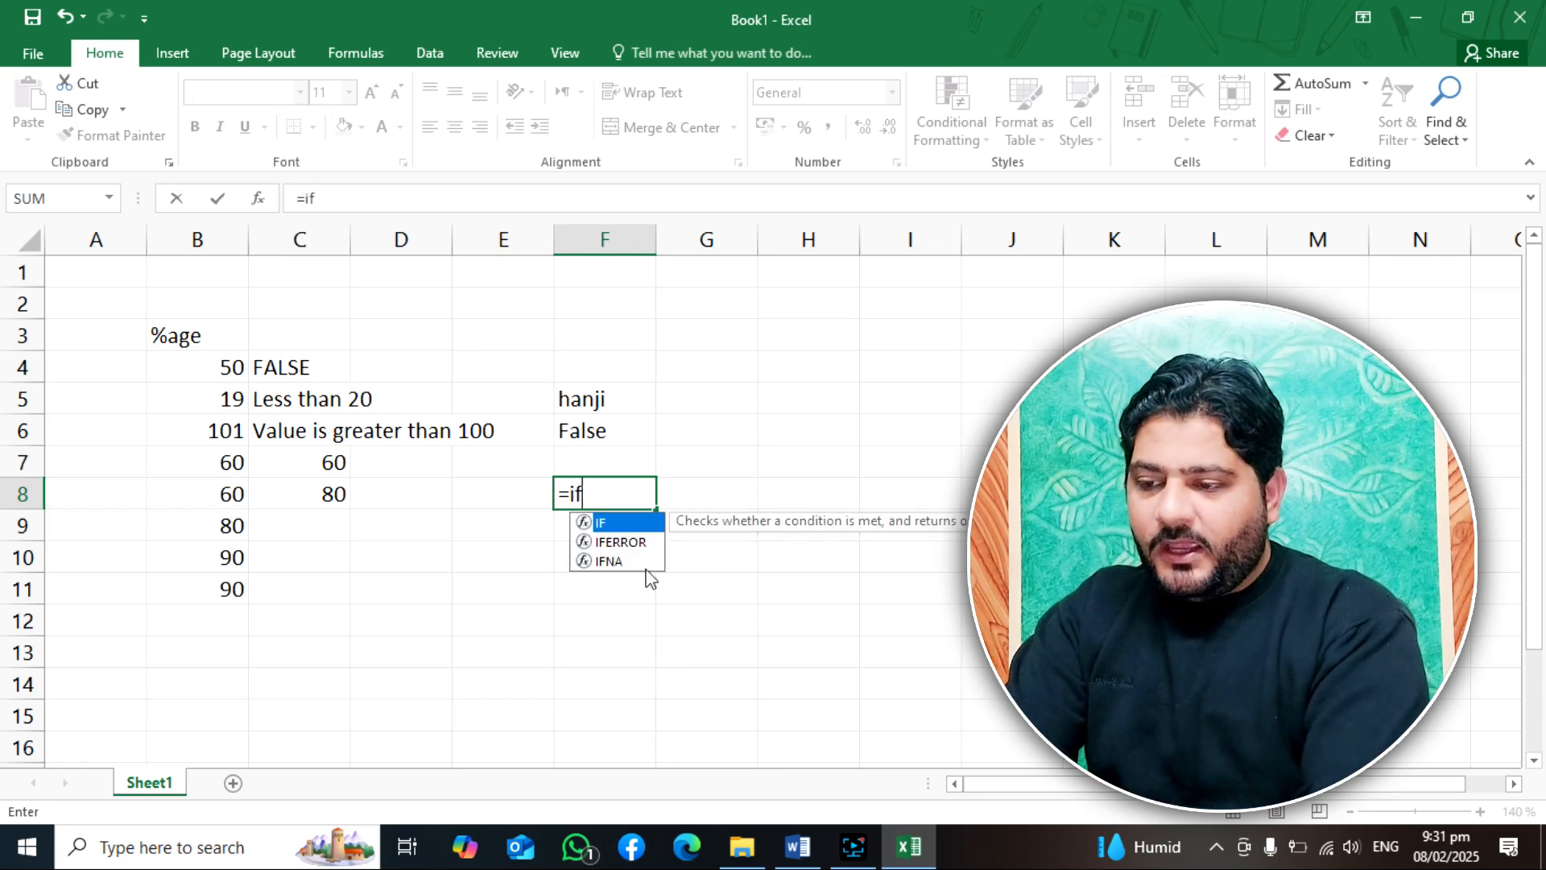
type("(")
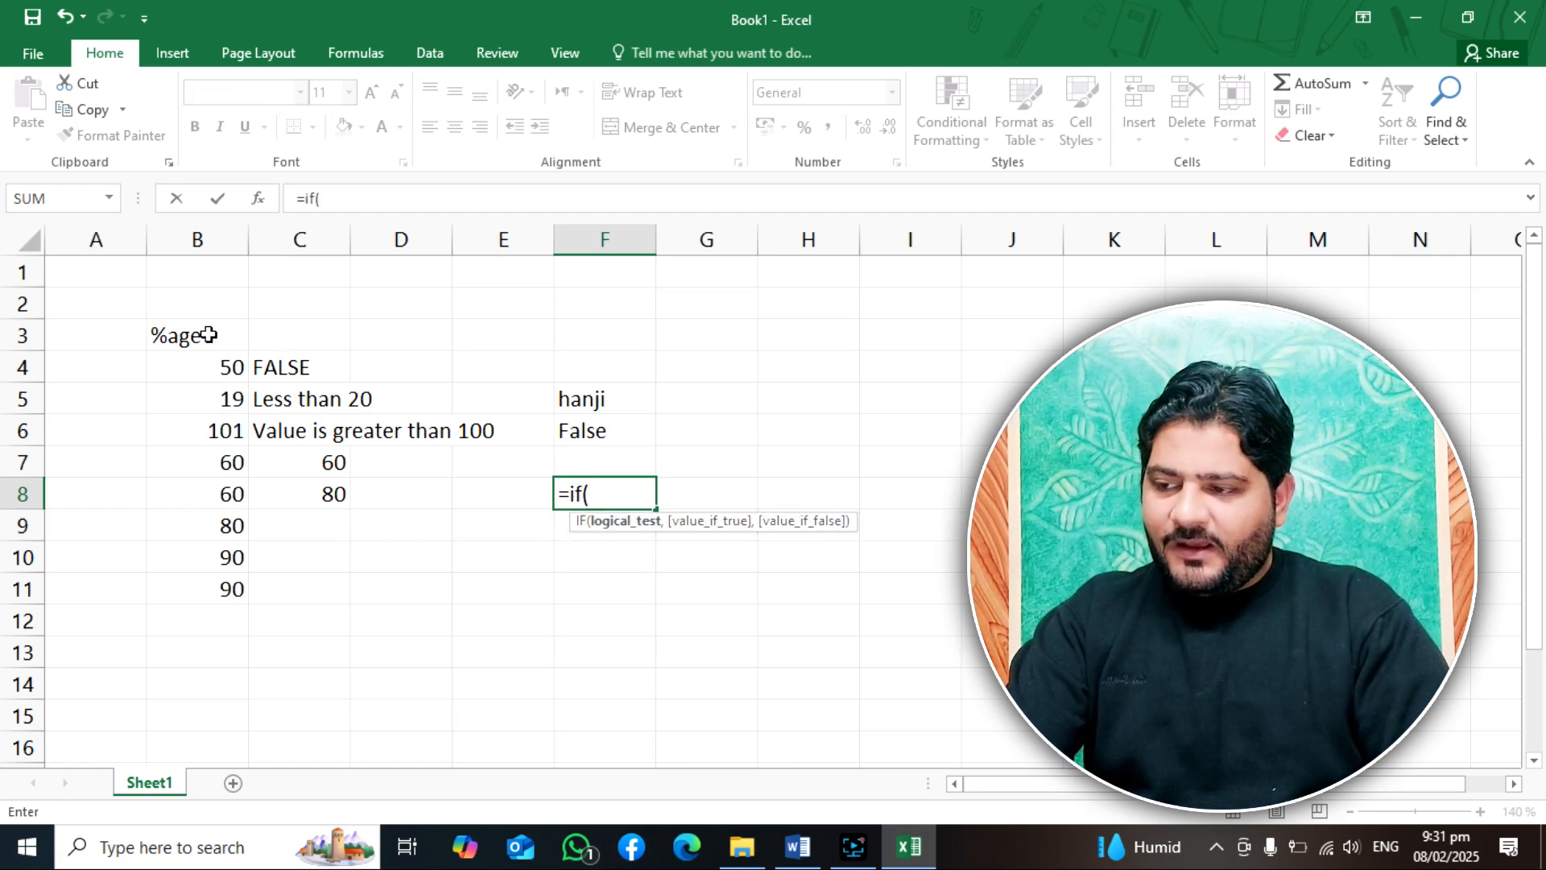
left_click(604, 401)
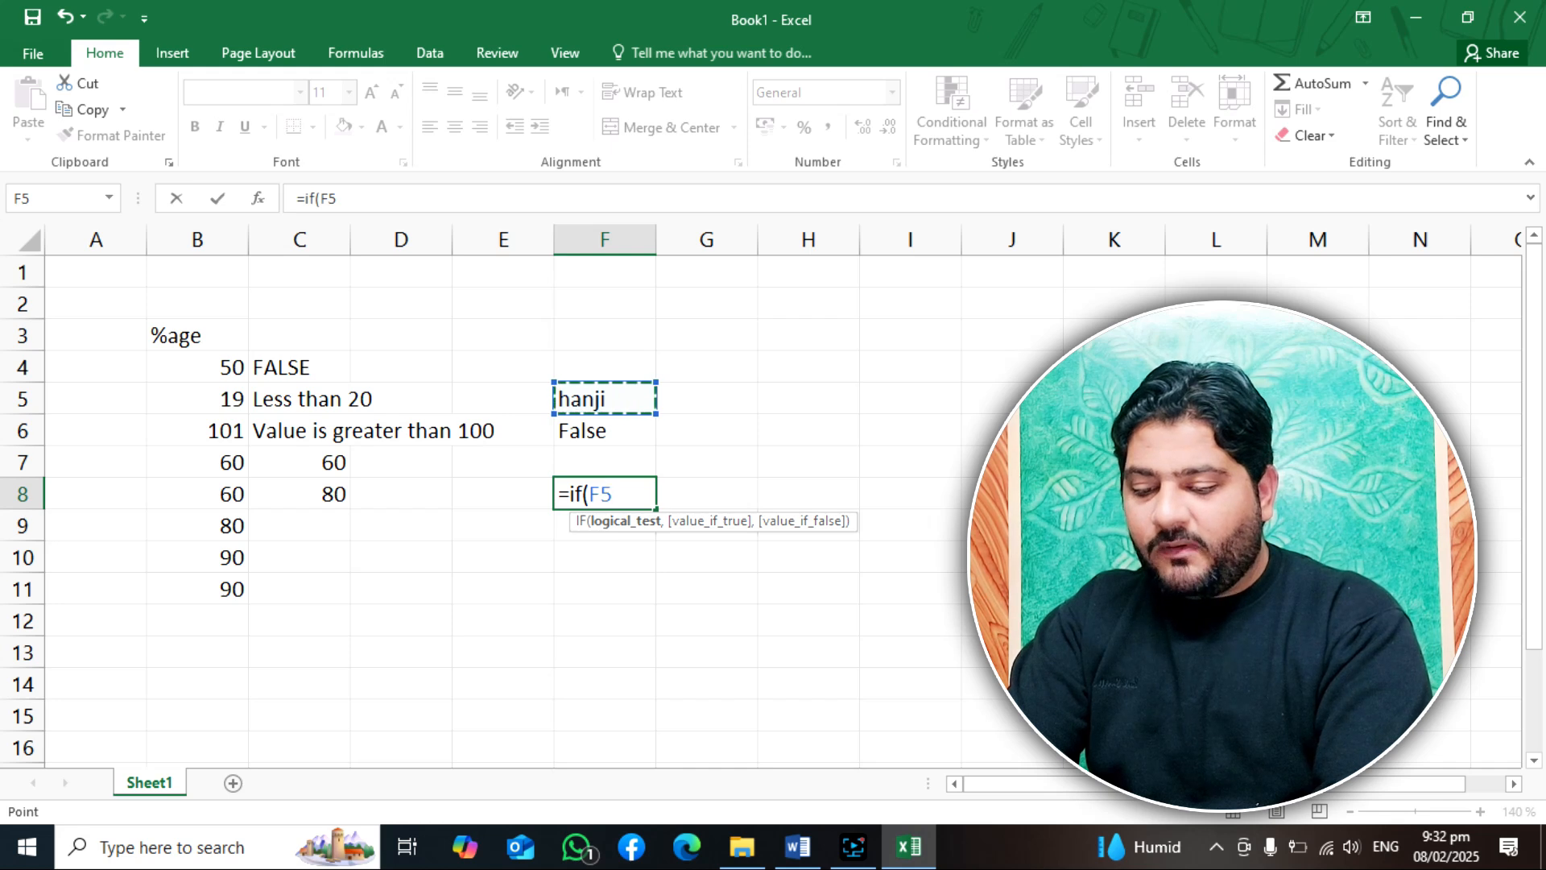
type("=")
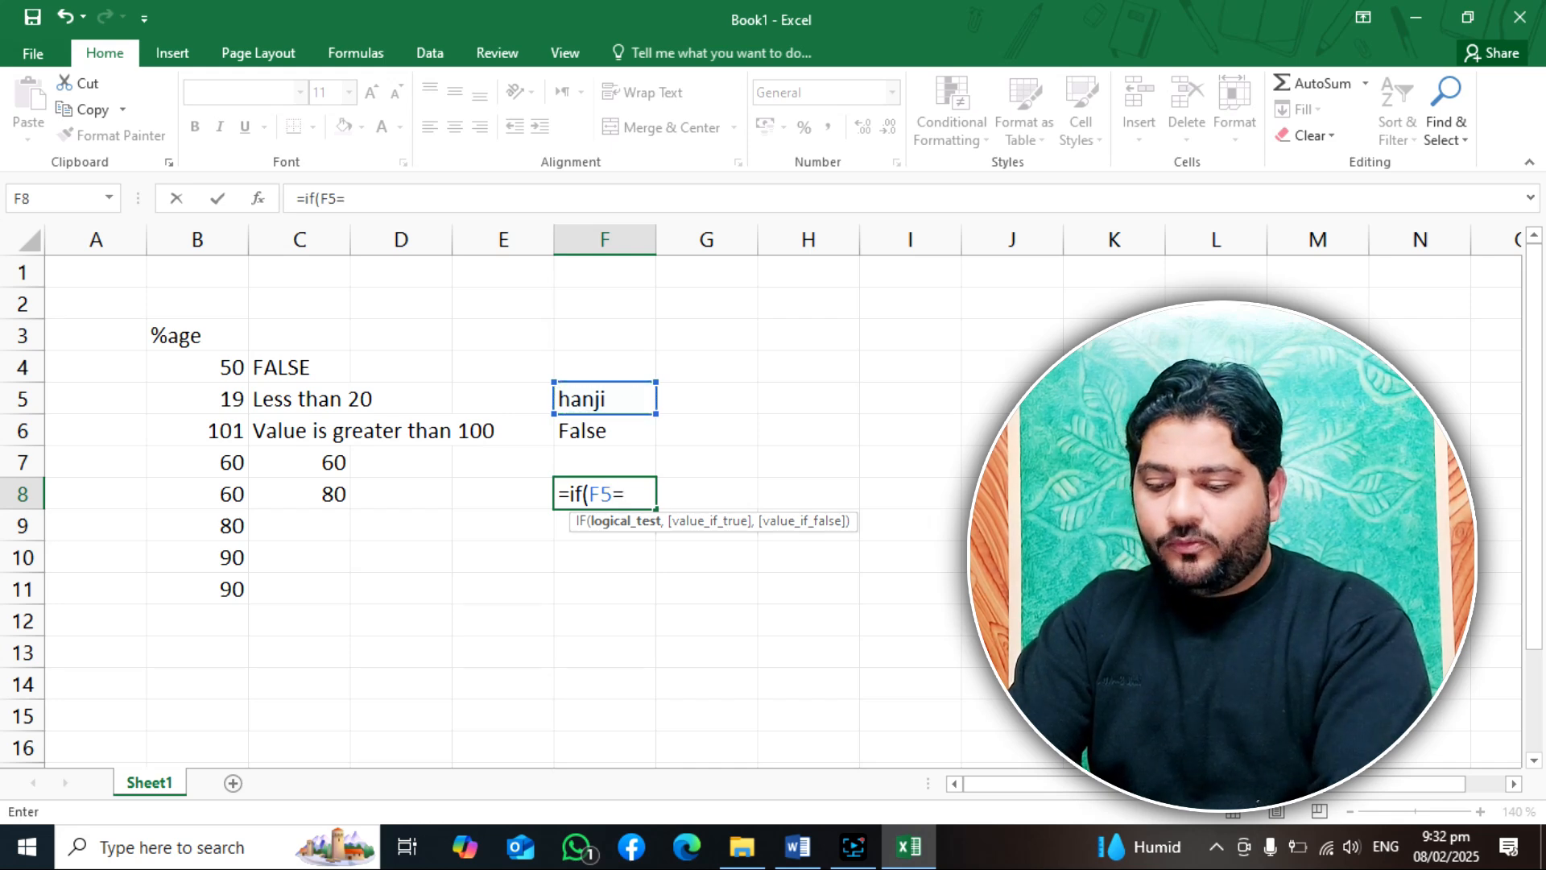
left_click(614, 434)
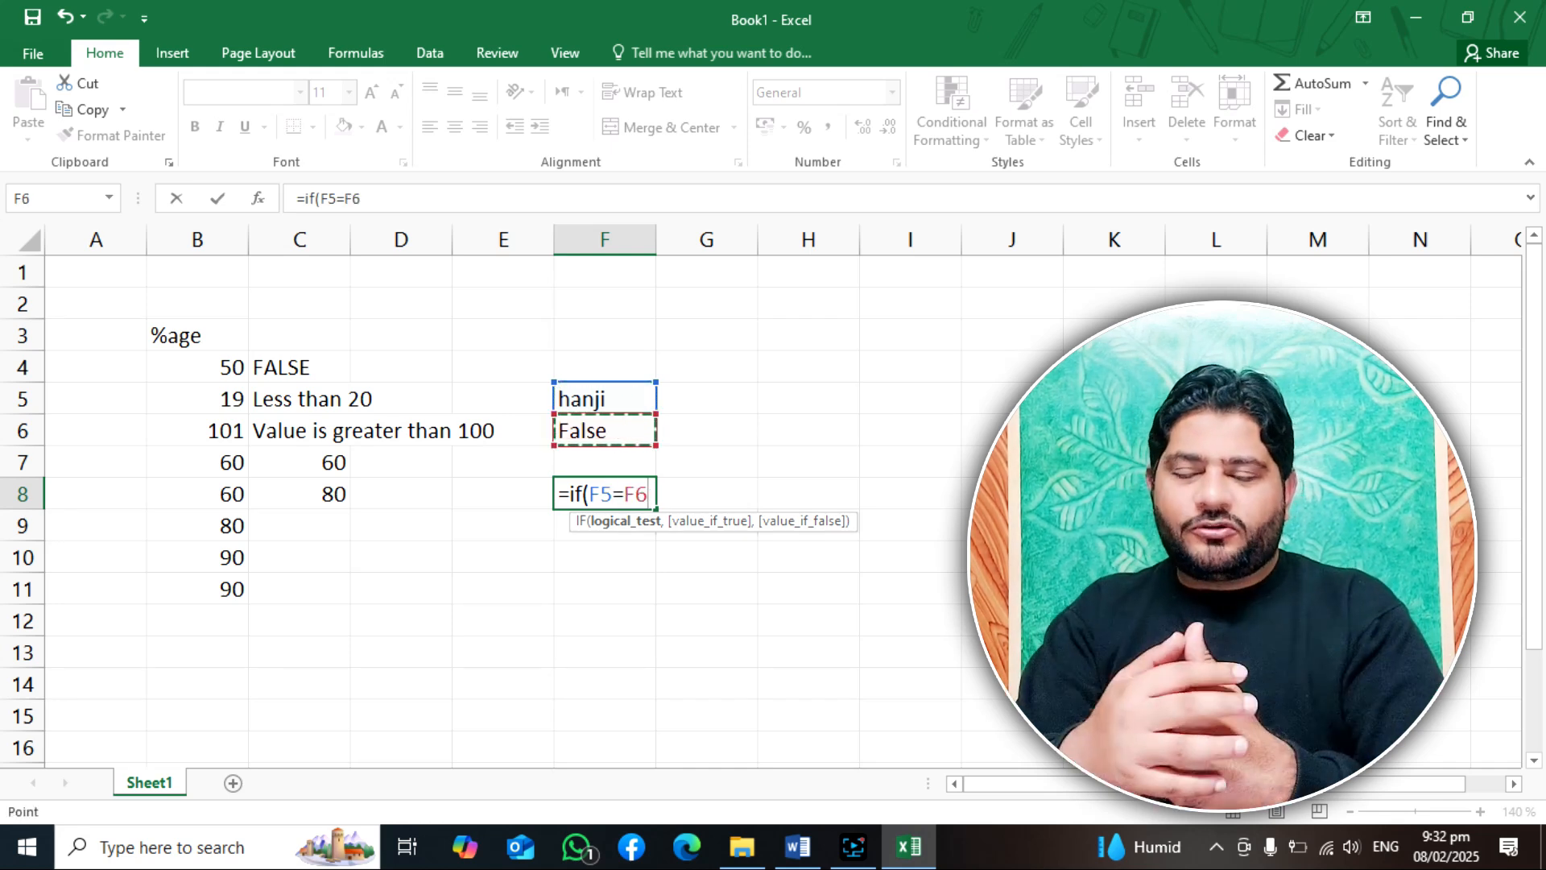
type(",")
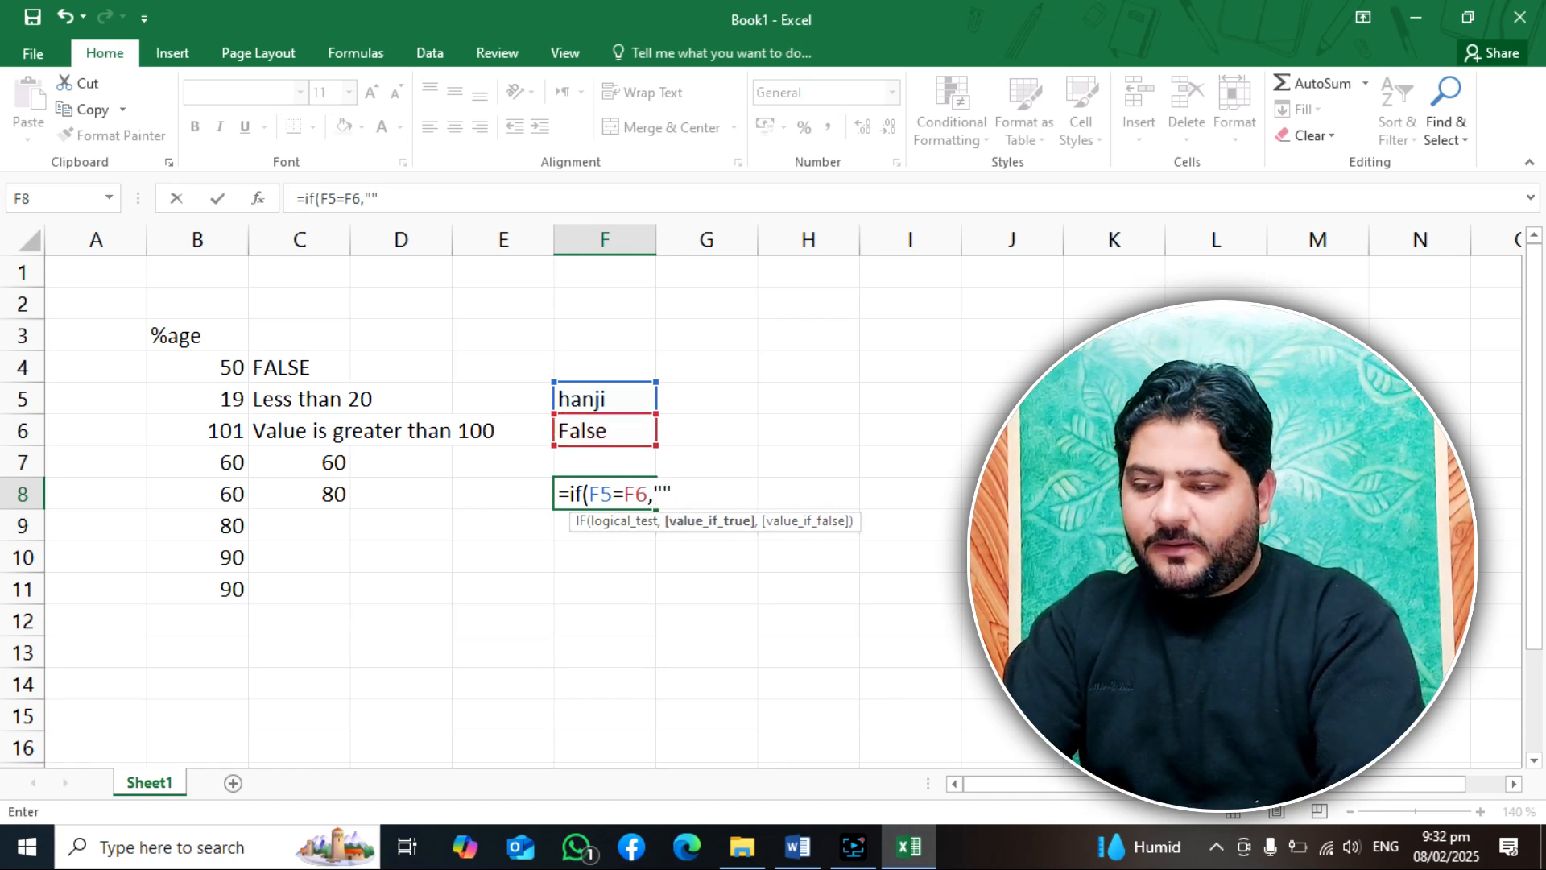
Step: Add the text "Identical Cells" as the true value of the IF formula in cell F8
type("\"\"")
key("Left")
key("Right")
key("F2")
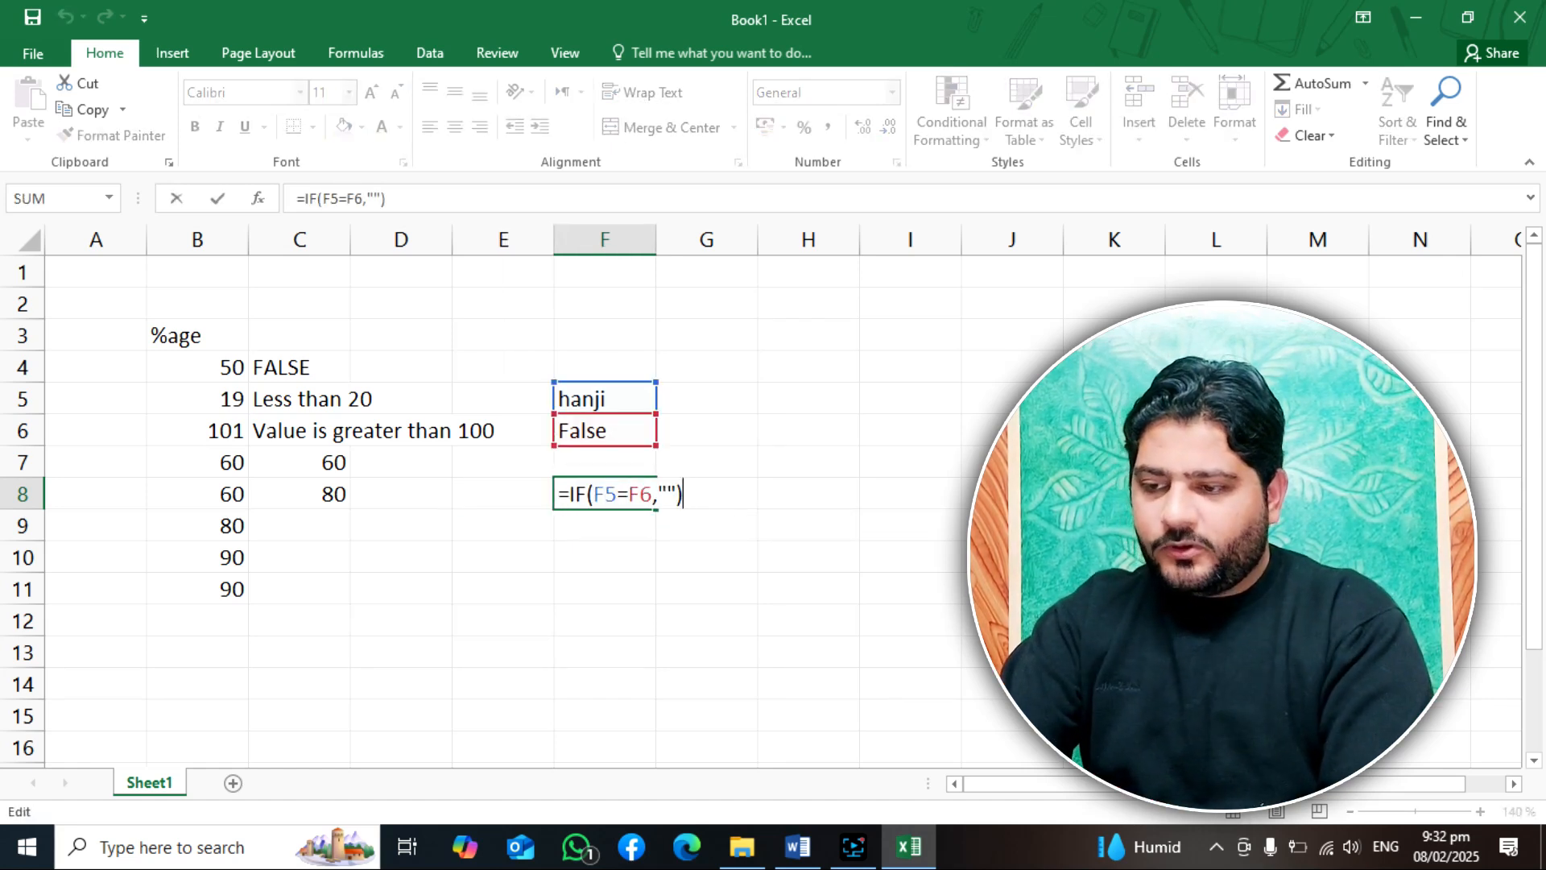
key("Left")
key("Left")
type("Identical ")
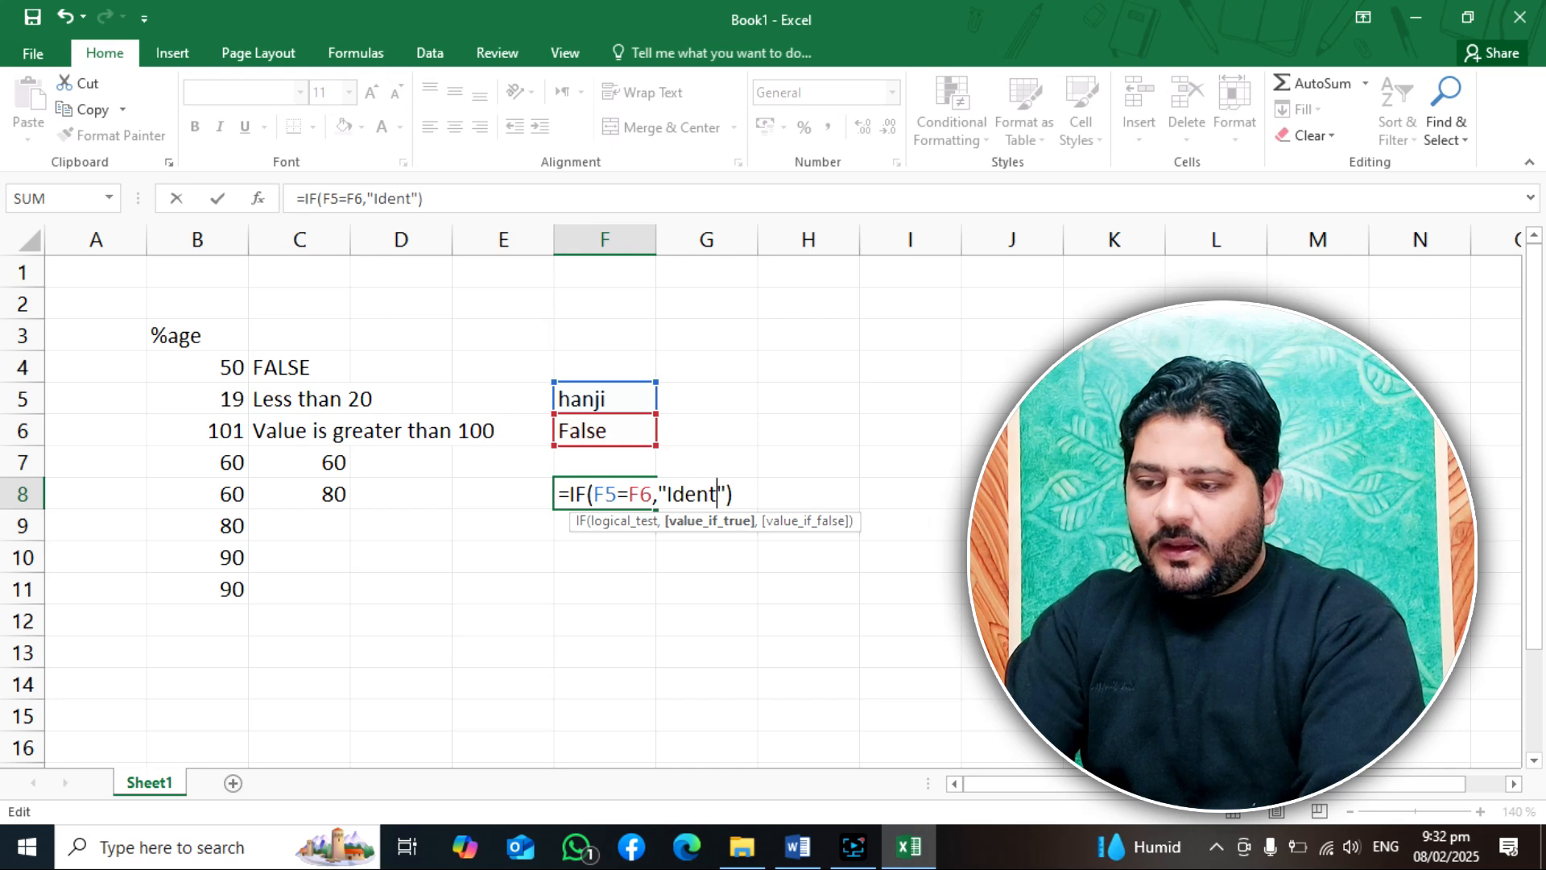
type("Cells\"")
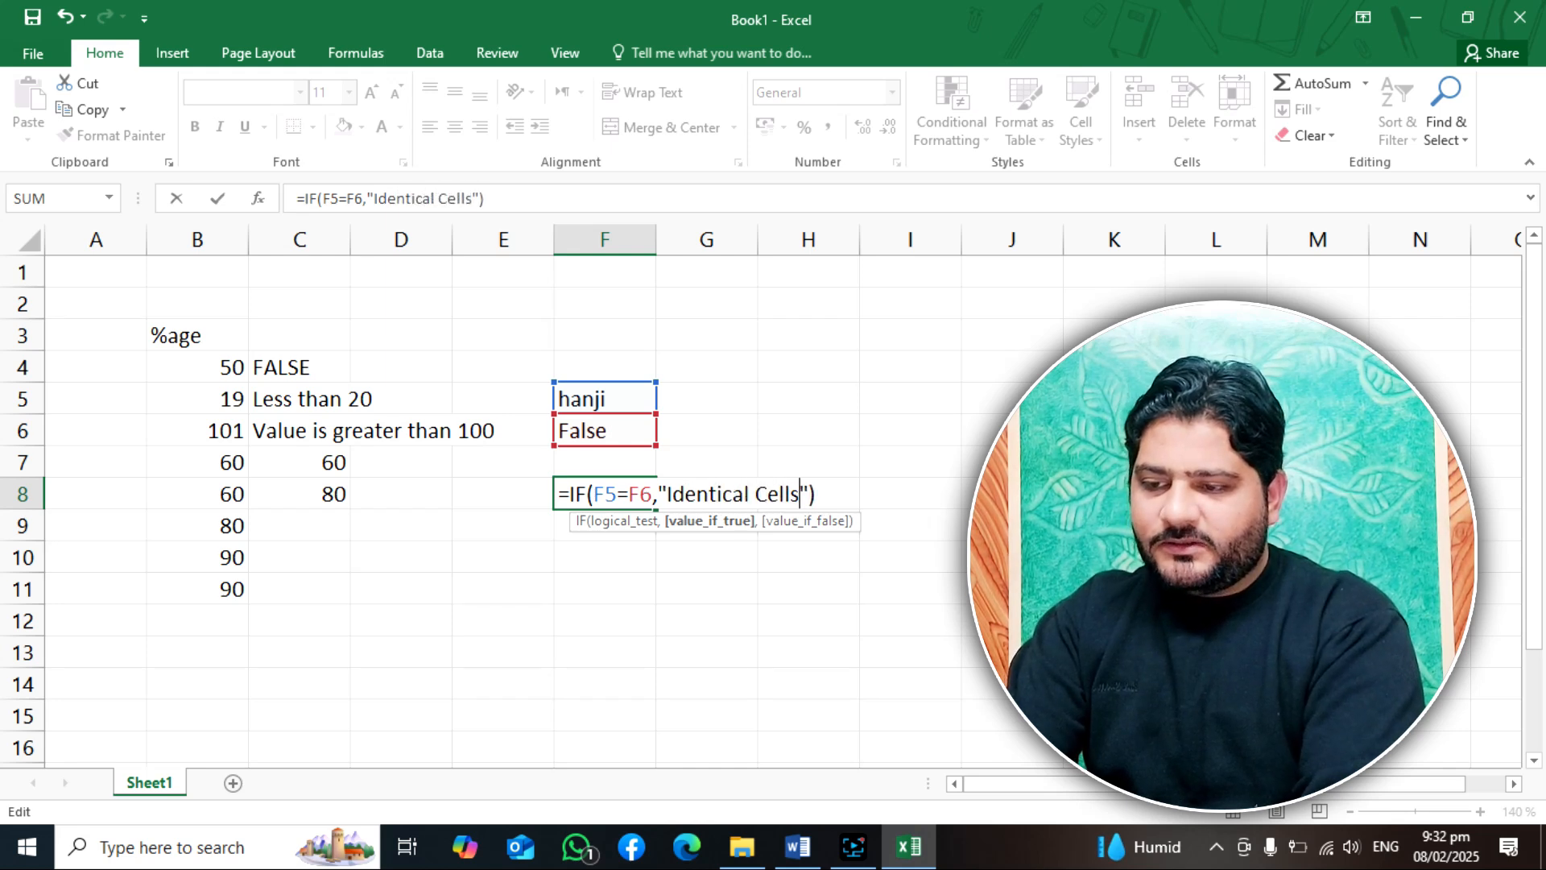
Step: Complete the IF formula in cell F8 with 0 as its false value
type(",")
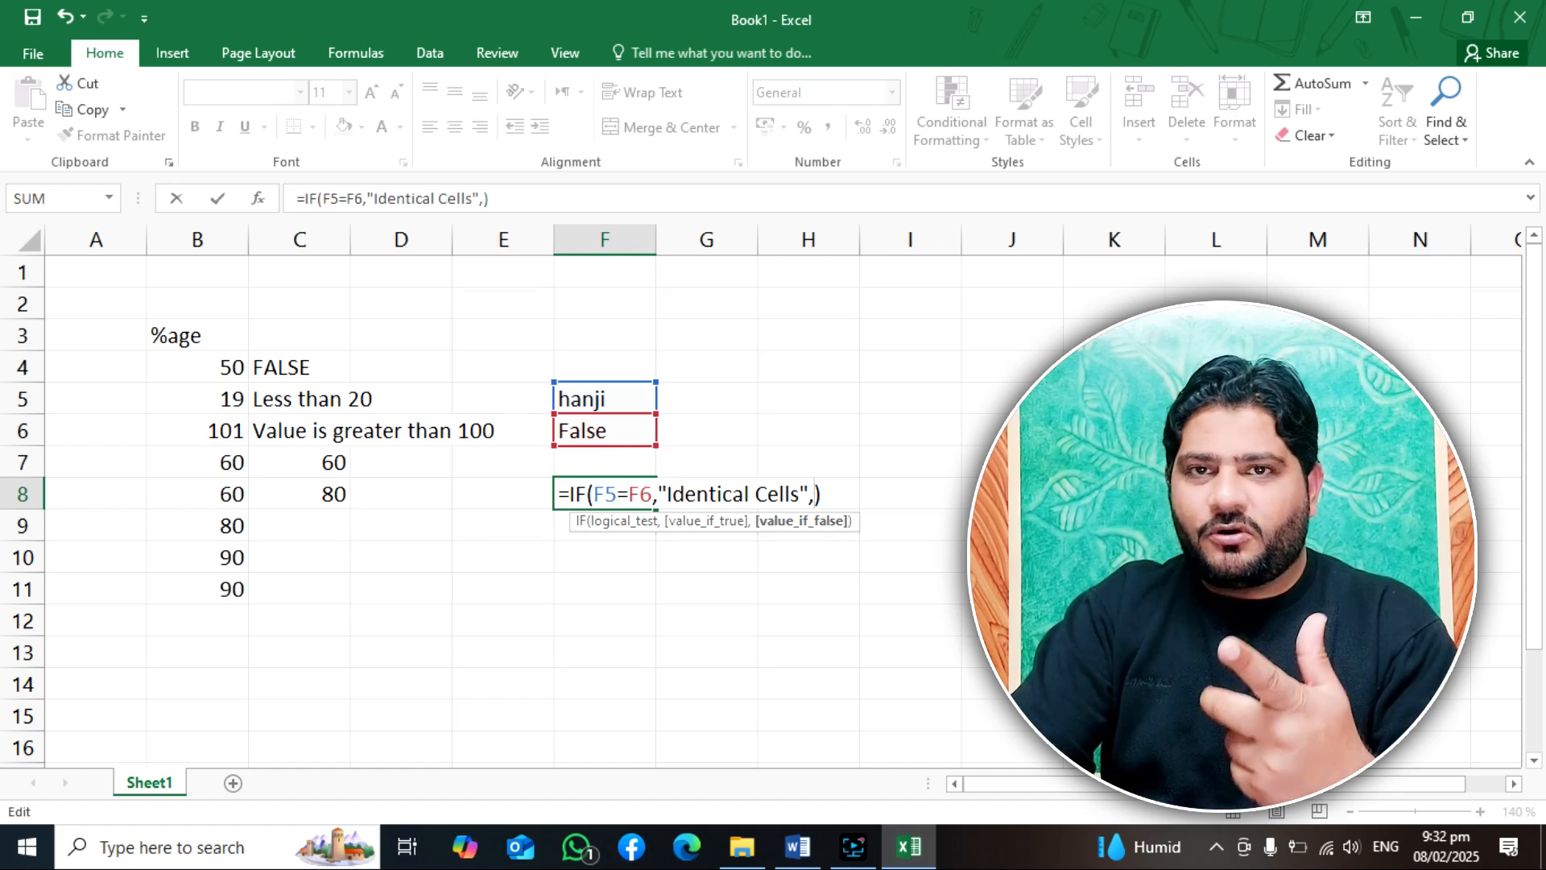
type("0")
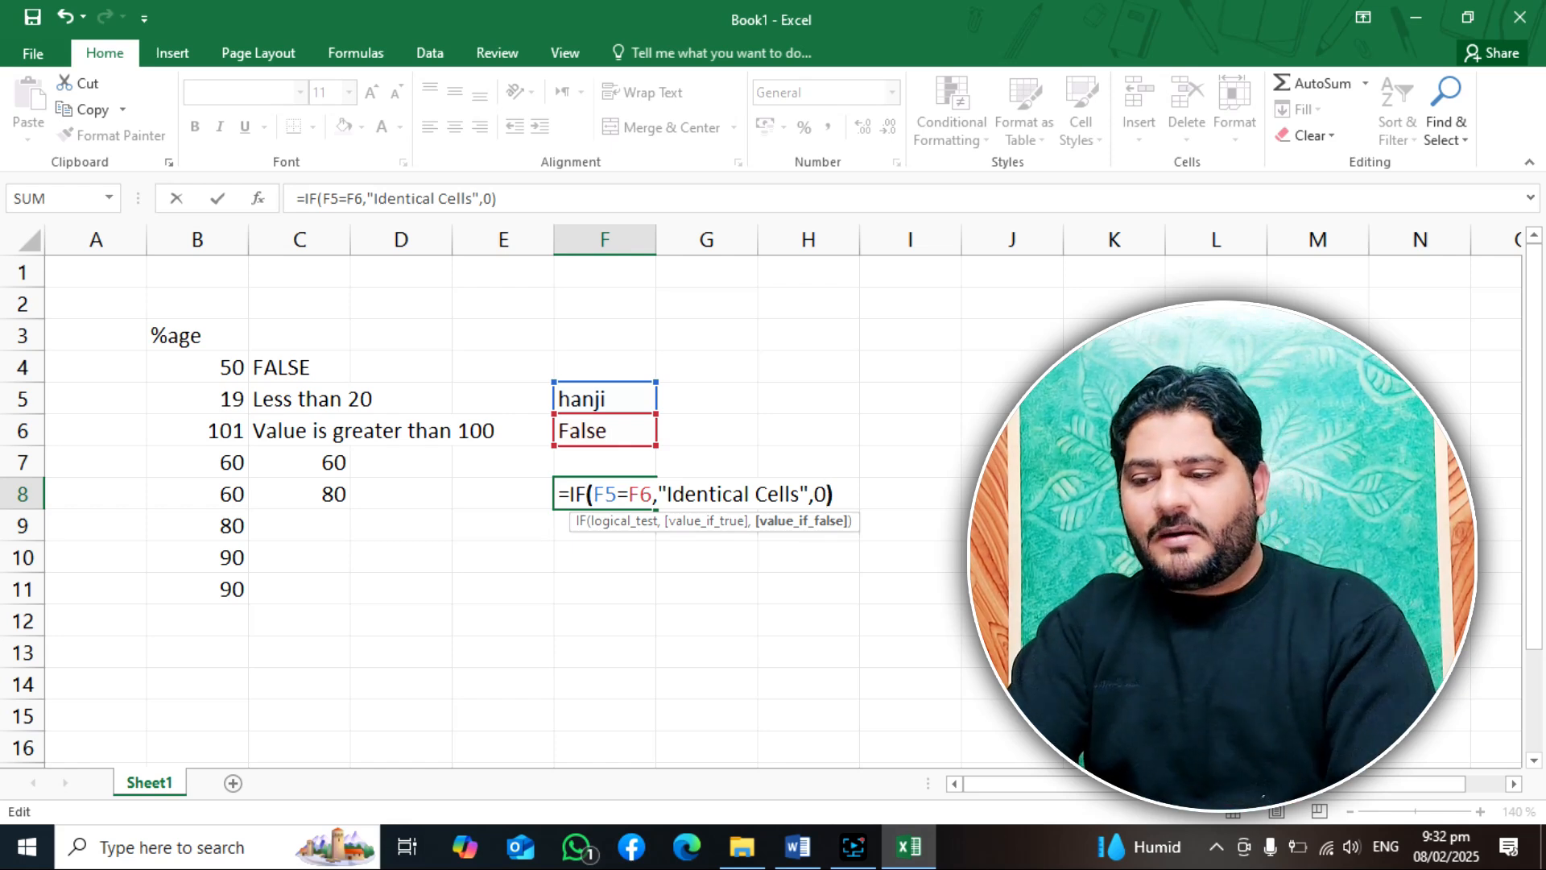
key("Return")
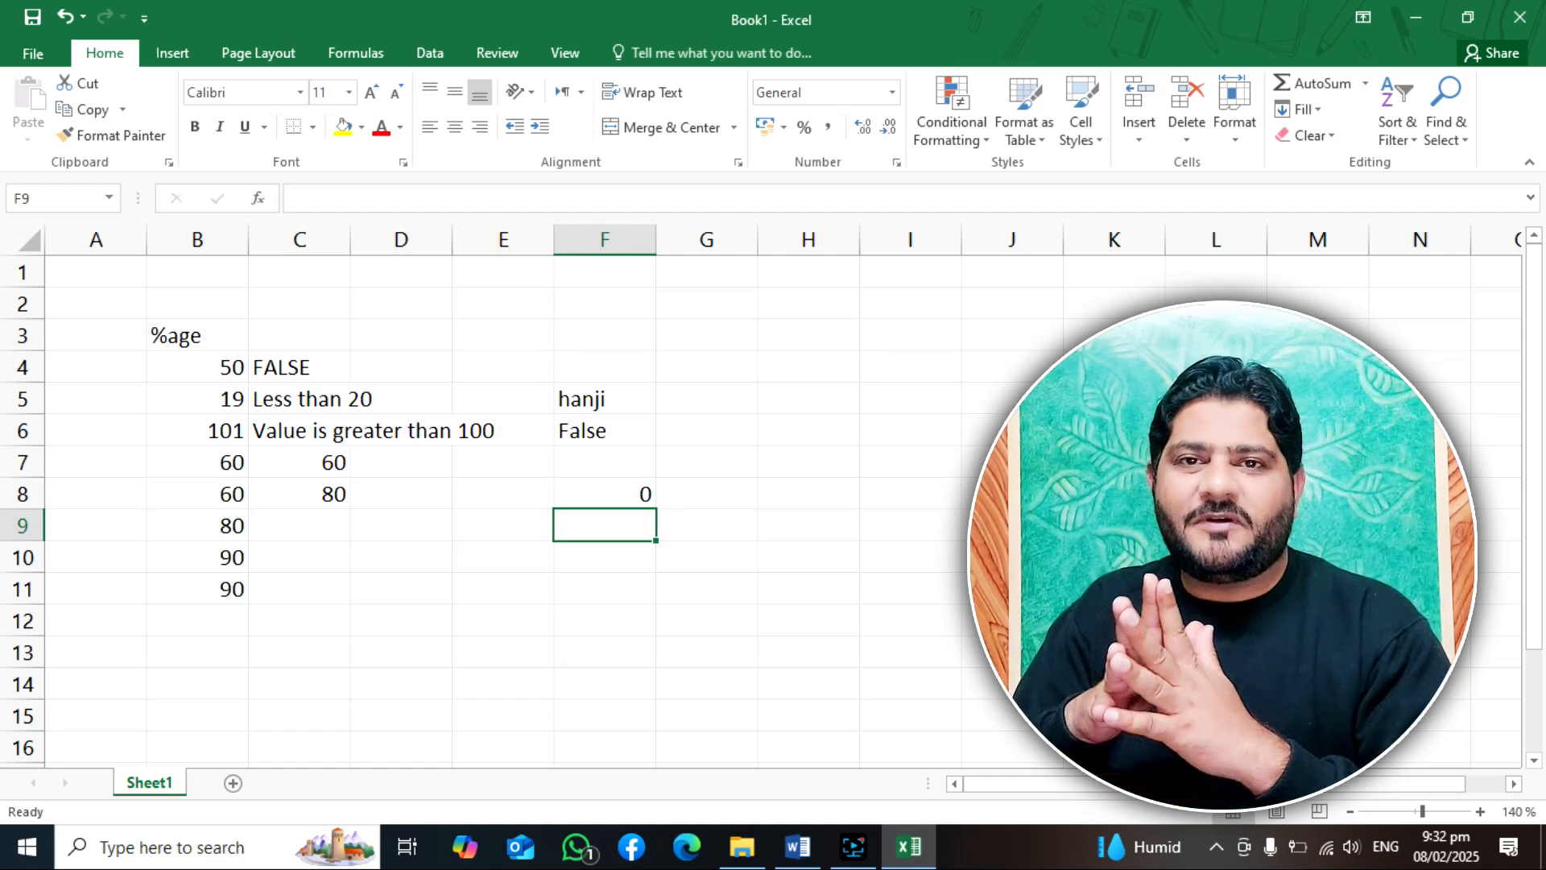
Step: Examine the true value "Identical Cells" in the formula of cell F8
left_click(621, 486)
left_click_drag(373, 201, 475, 198)
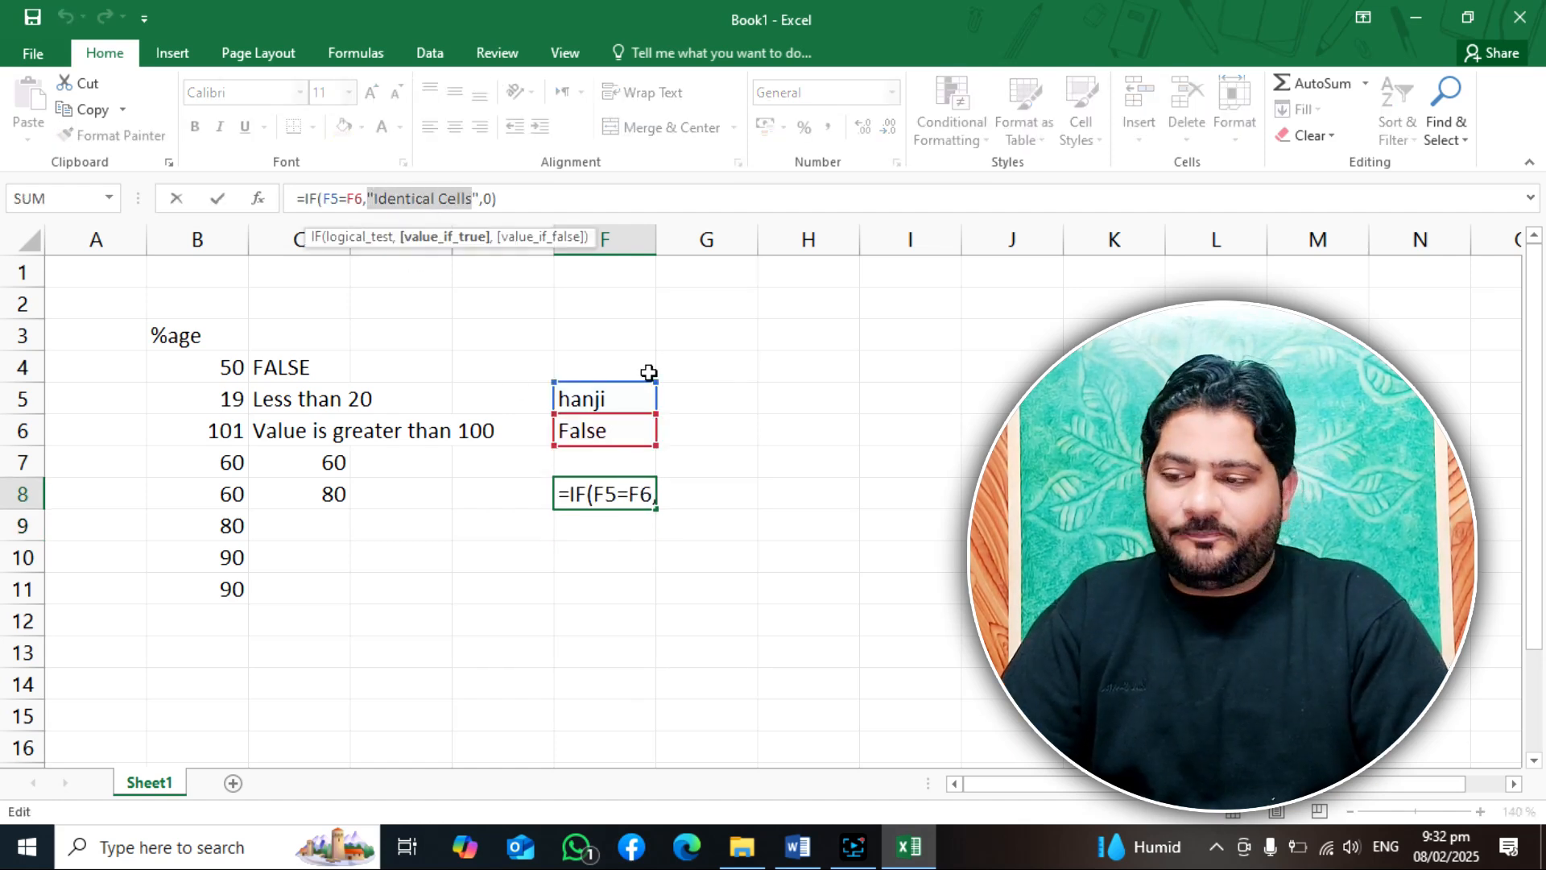